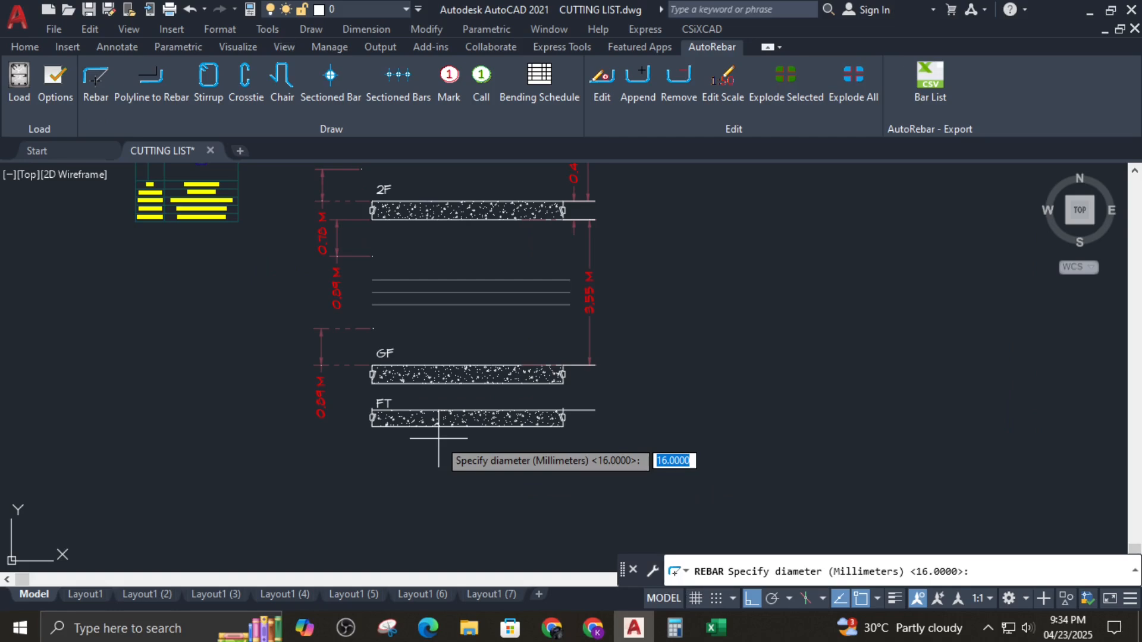
# Step: Set the rebar diameter to 16 mm and check the C1 column schedule's size, vertical bars and tie details
pyautogui.press('Return')
pyautogui.moveTo(202, 238); pyautogui.dragTo(247, 421, button='middle')
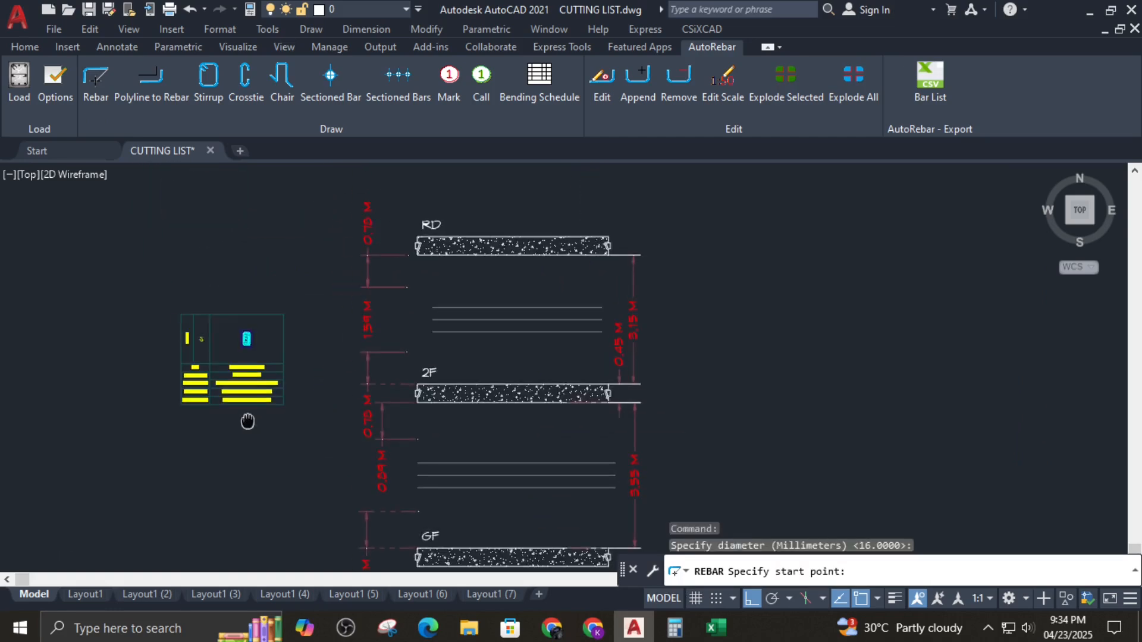
pyautogui.scroll(8, 250, 336)
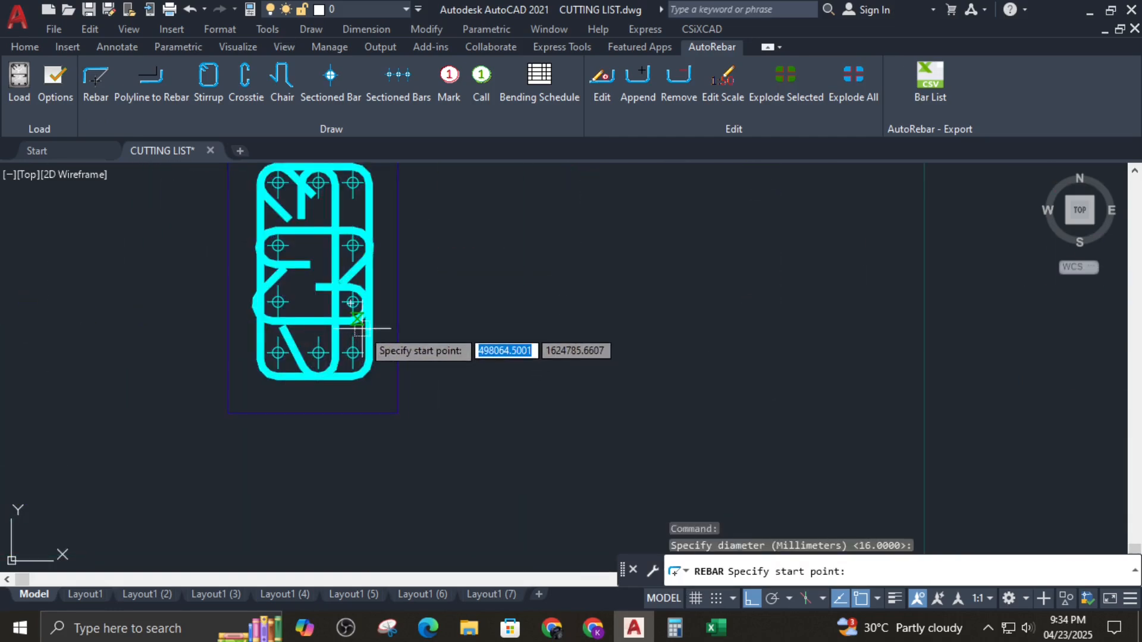
pyautogui.scroll(-5, 363, 328)
pyautogui.moveTo(358, 504); pyautogui.dragTo(449, 470, button='middle')
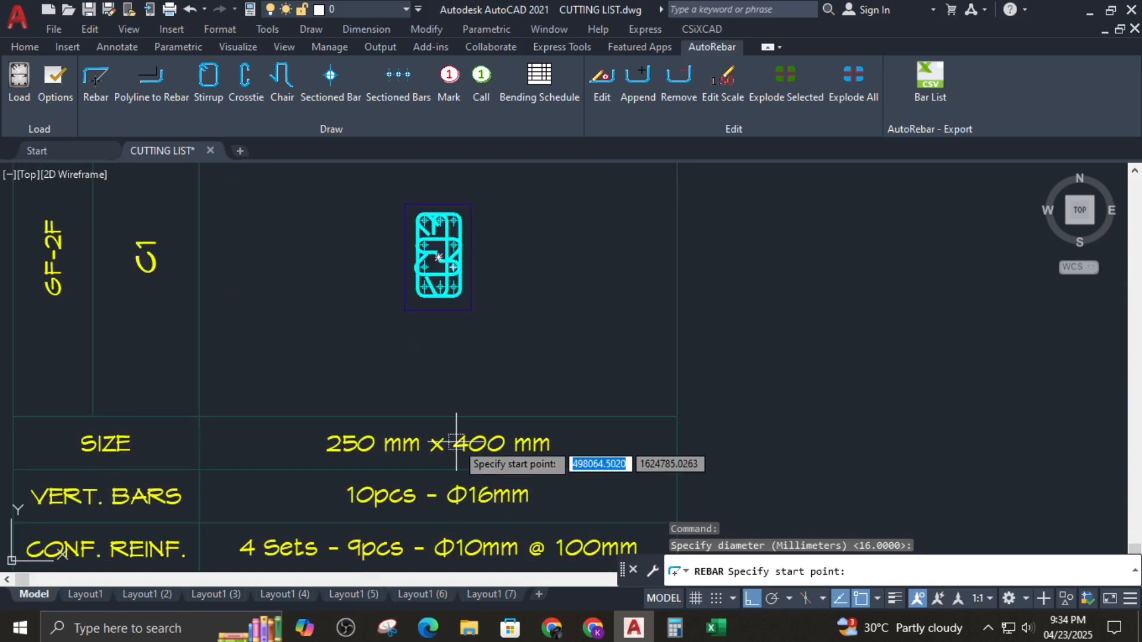
pyautogui.moveTo(559, 524); pyautogui.dragTo(360, 398, button='middle')
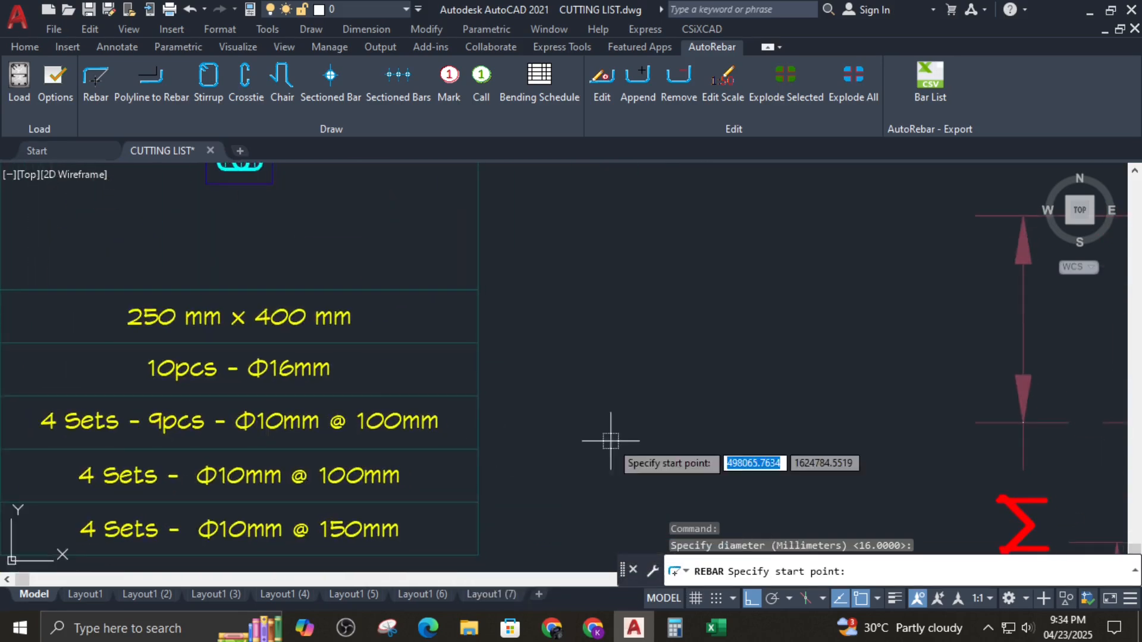
# Step: Start the first column bar on the bottom edge of the FT slab with a 0.2 m horizontal leg running right
pyautogui.scroll(-4, 630, 439)
pyautogui.moveTo(822, 463)
pyautogui.mouseDown(button='middle')
pyautogui.moveTo(487, 321)
pyautogui.moveTo(476, 336)
pyautogui.mouseUp(button='middle')
pyautogui.scroll(-2, 702, 419)
pyautogui.moveTo(856, 420); pyautogui.dragTo(582, 230, button='middle')
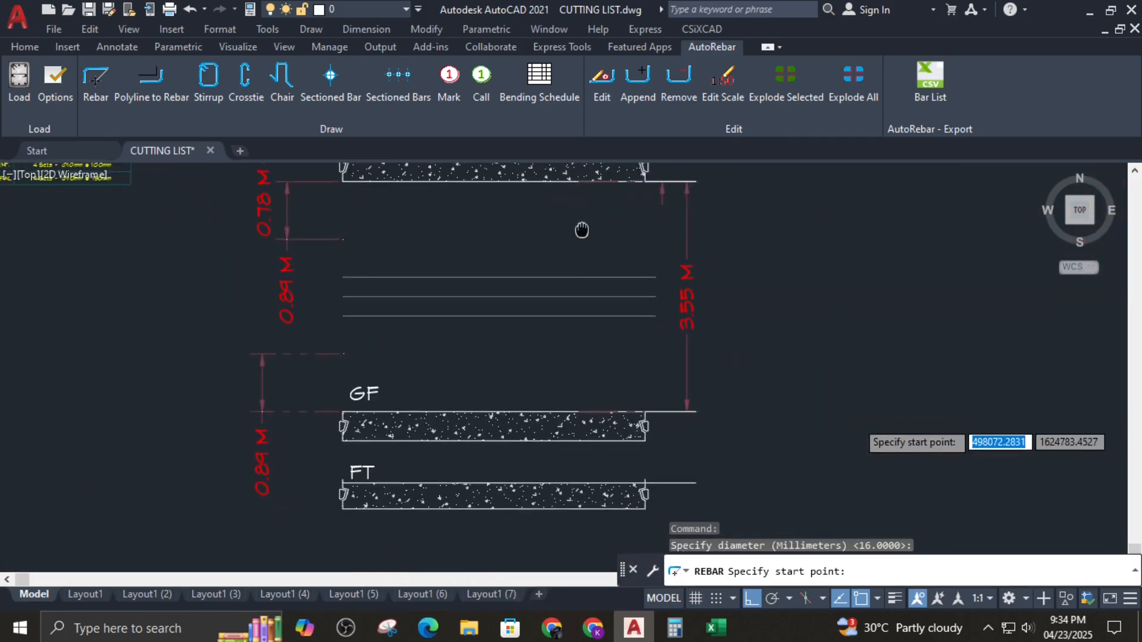
pyautogui.scroll(4, 437, 485)
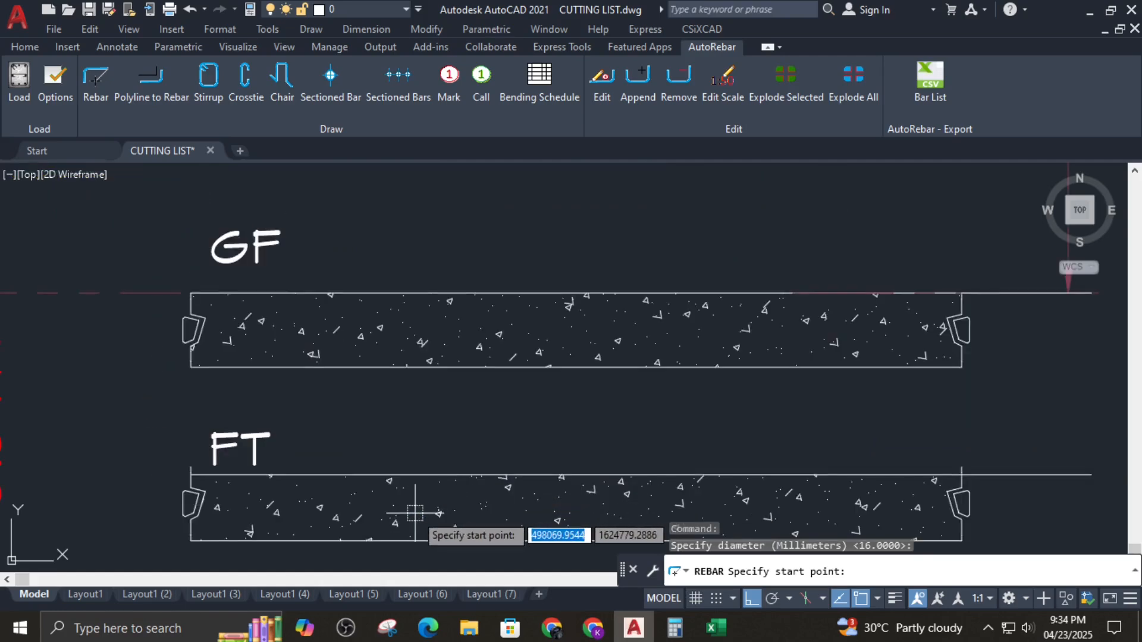
pyautogui.moveTo(416, 513); pyautogui.dragTo(408, 473, button='middle')
pyautogui.scroll(-2, 381, 467)
pyautogui.click(363, 460)
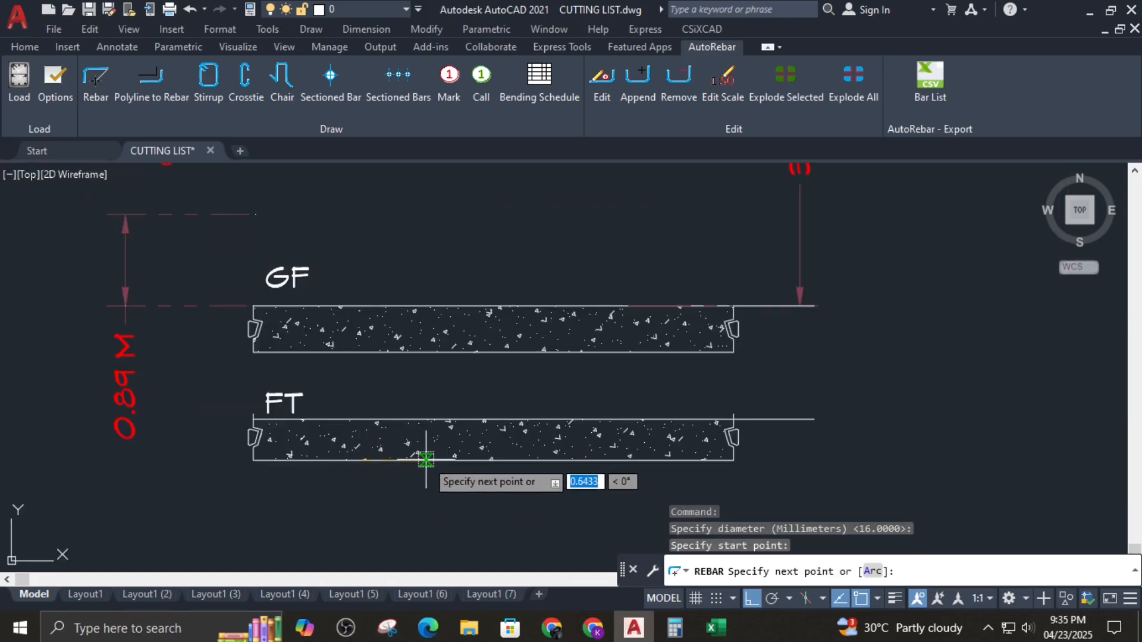
pyautogui.write('.2')
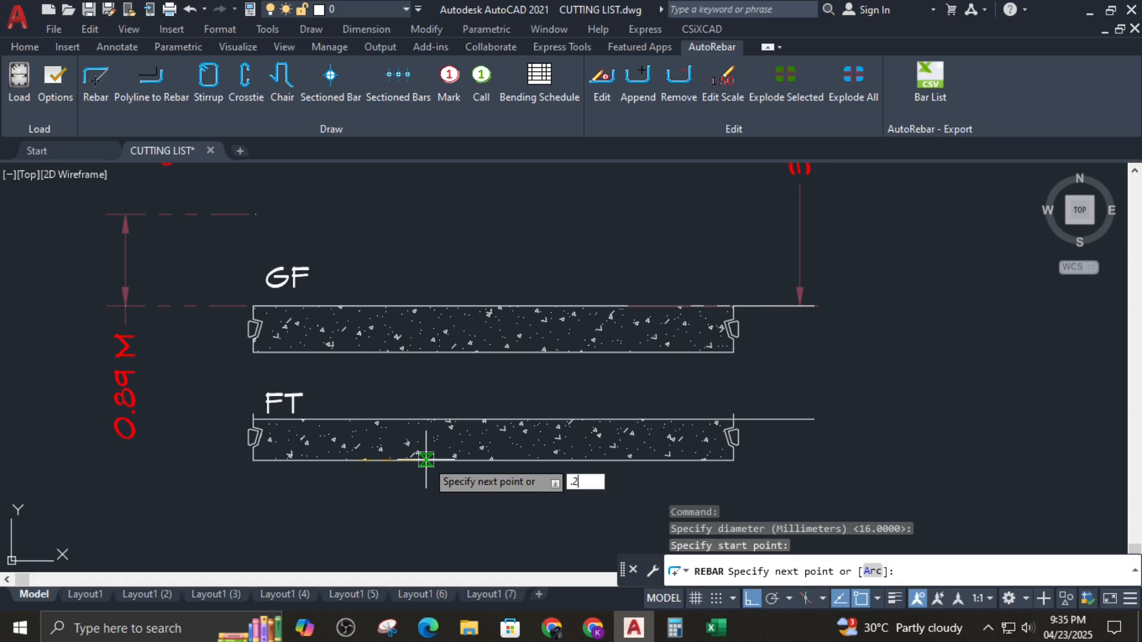
pyautogui.press('Return')
# Step: Extend the first bar vertically to the uppermost splice line between GF and 2F and finish it
pyautogui.scroll(-3, 426, 460)
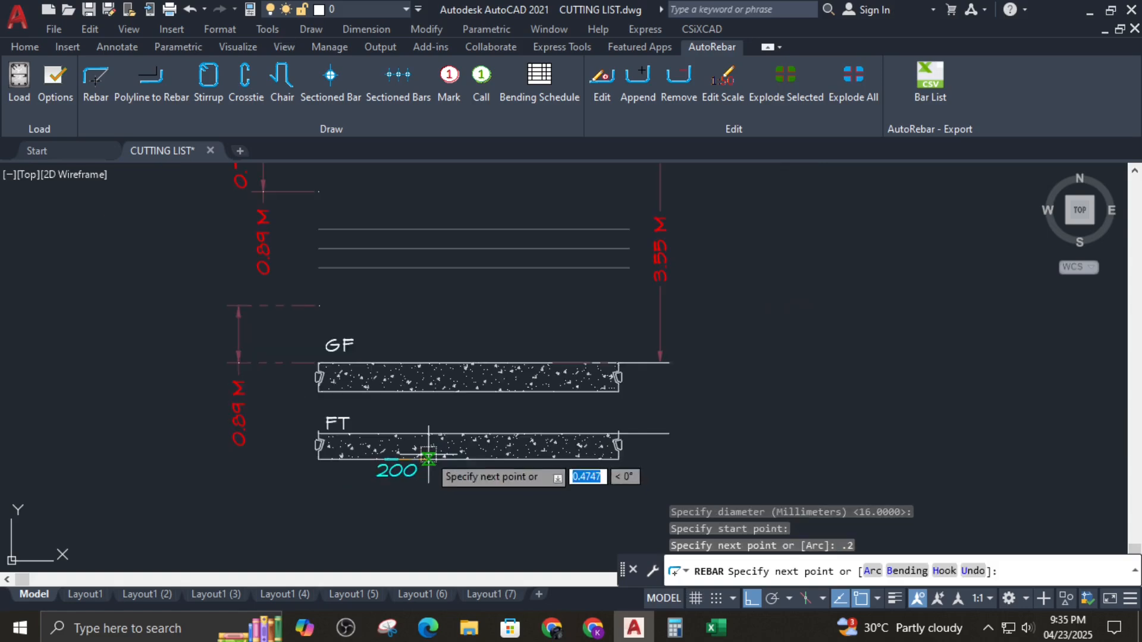
pyautogui.scroll(2, 422, 339)
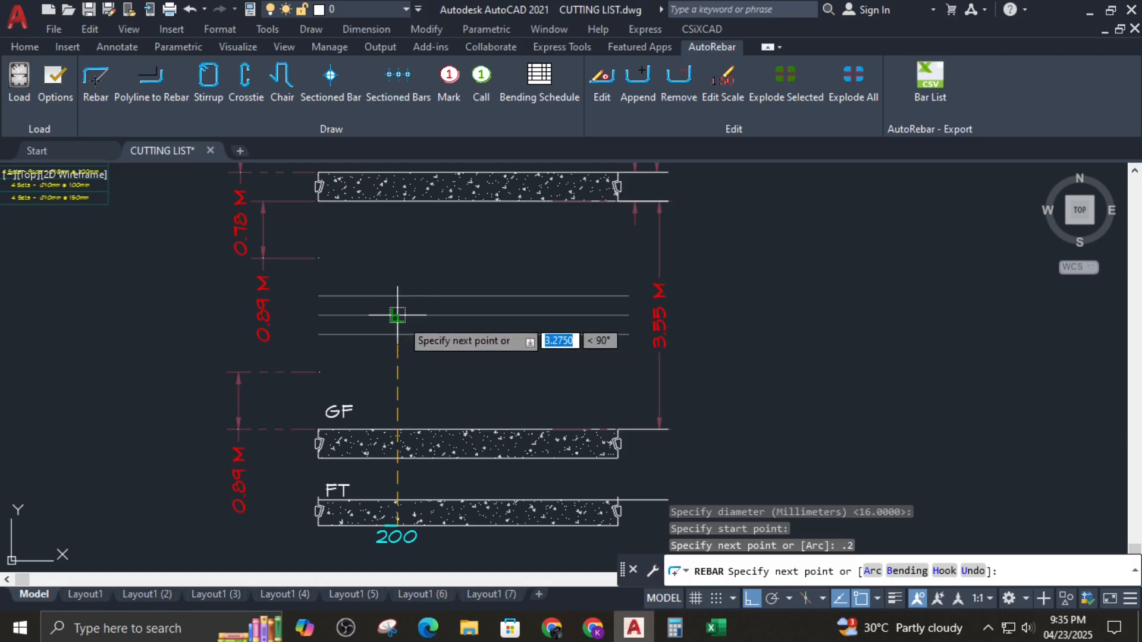
pyautogui.click(397, 296)
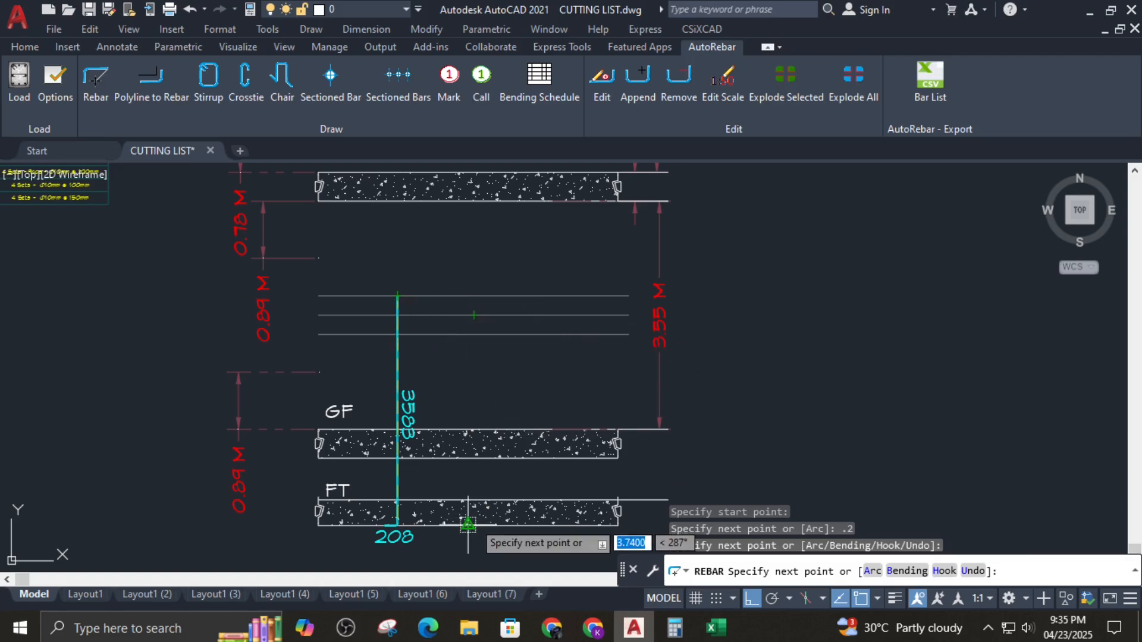
pyautogui.press('Escape')
pyautogui.moveTo(512, 476); pyautogui.dragTo(512, 432, button='middle')
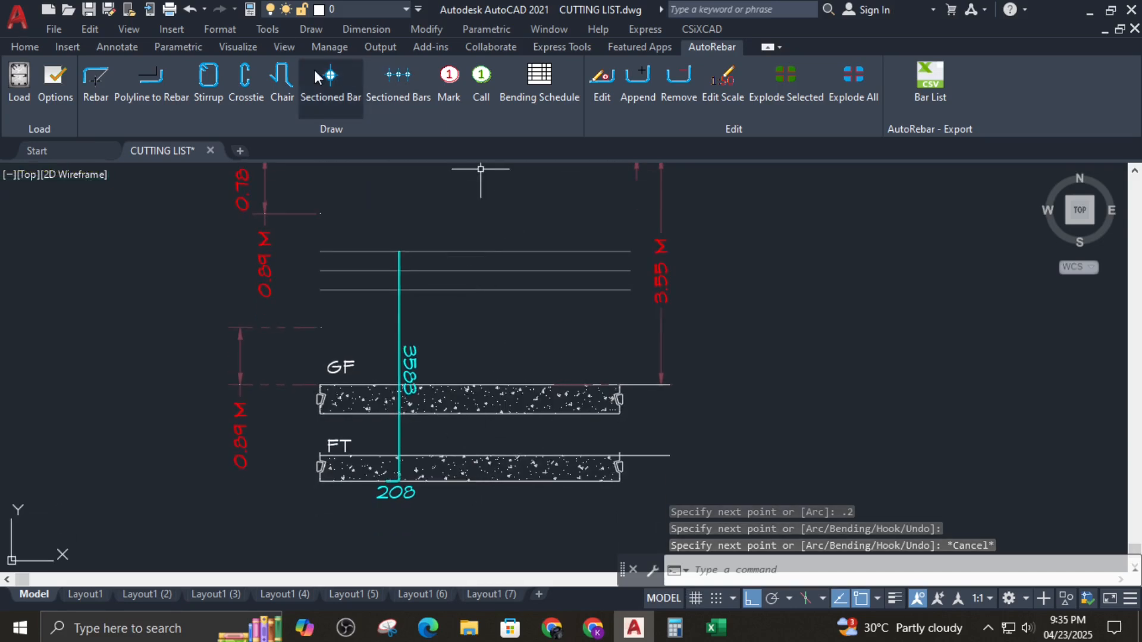
# Step: Draw a second 16 mm bar from FT's bottom edge, with a 0.2 m leg running left, up to the uppermost splice line between 2F and RD
pyautogui.click(99, 93)
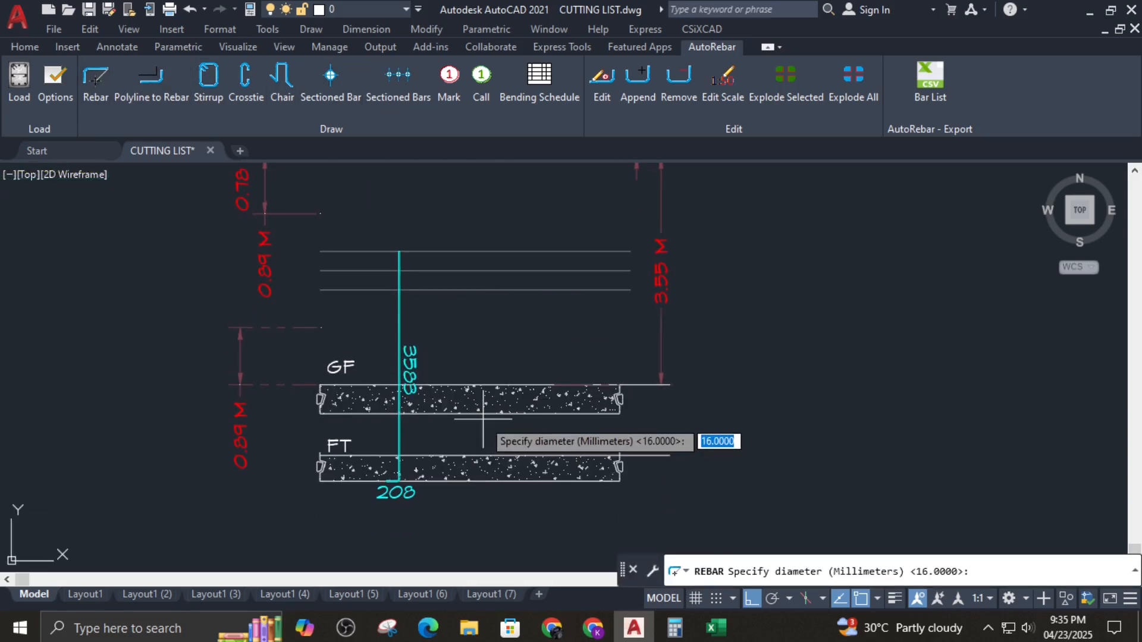
pyautogui.press('Return')
pyautogui.click(470, 480)
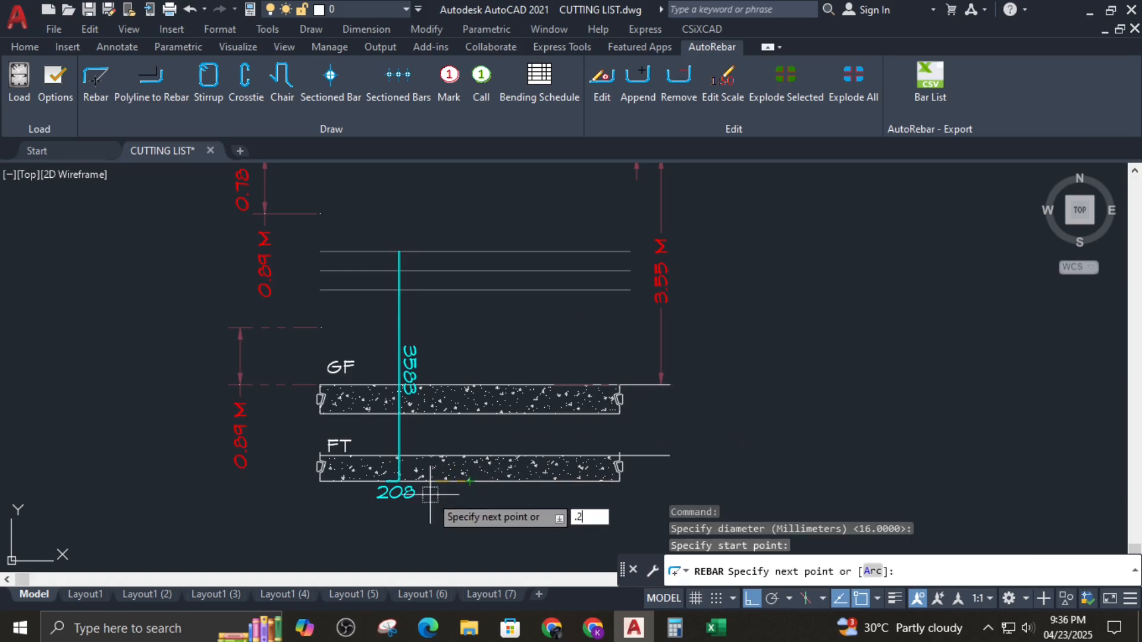
pyautogui.press('Return')
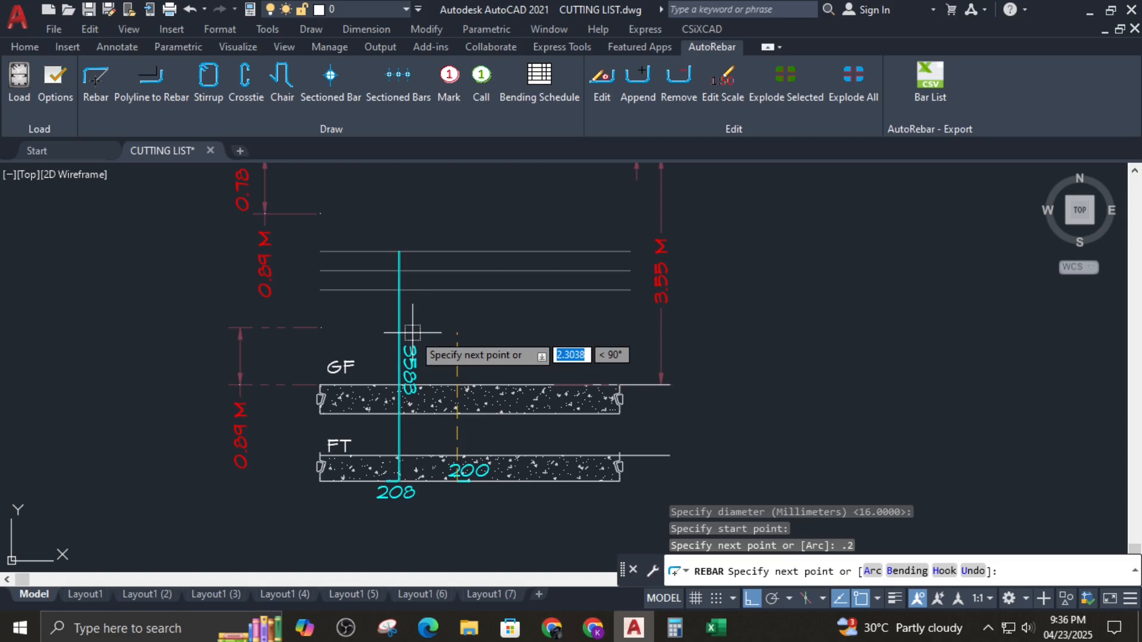
pyautogui.scroll(-3, 568, 307)
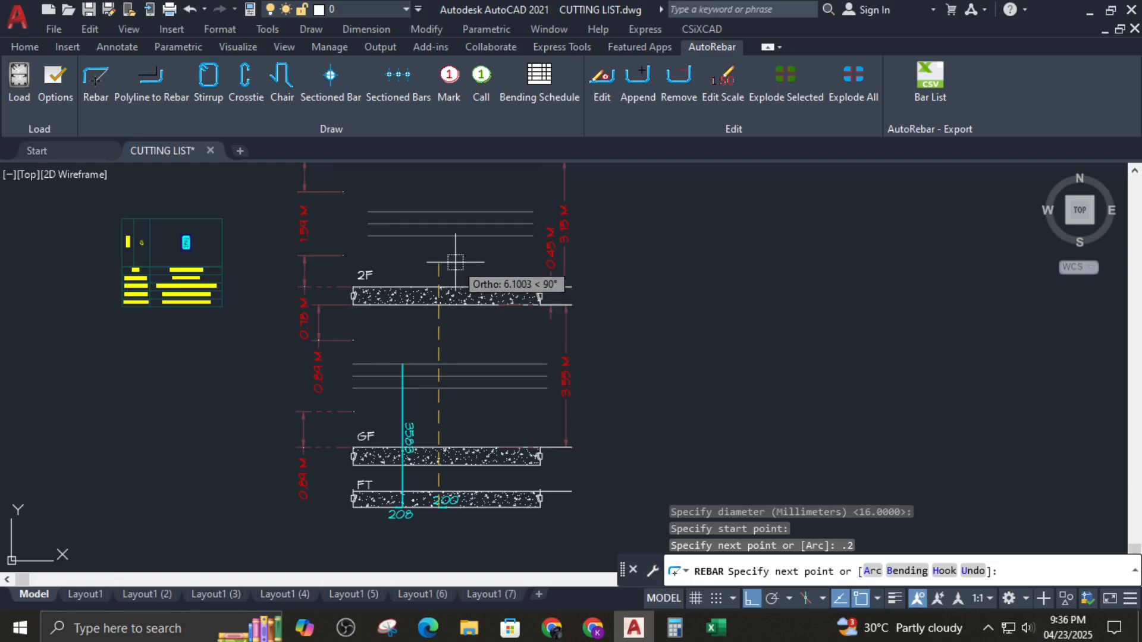
pyautogui.moveTo(451, 261); pyautogui.dragTo(455, 293, button='middle')
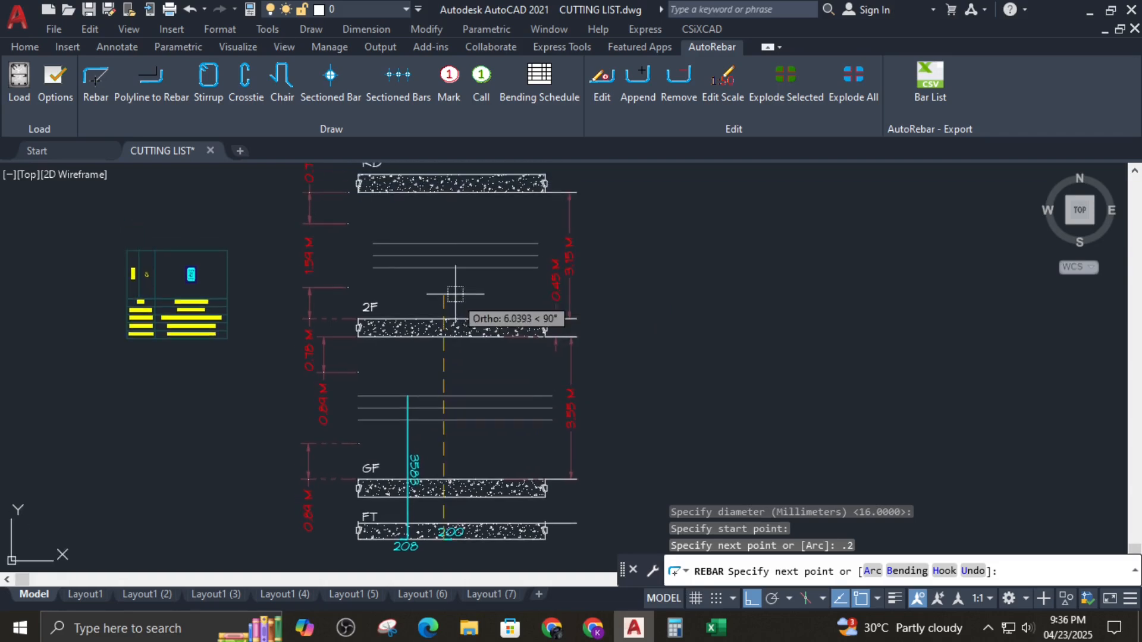
pyautogui.click(444, 243)
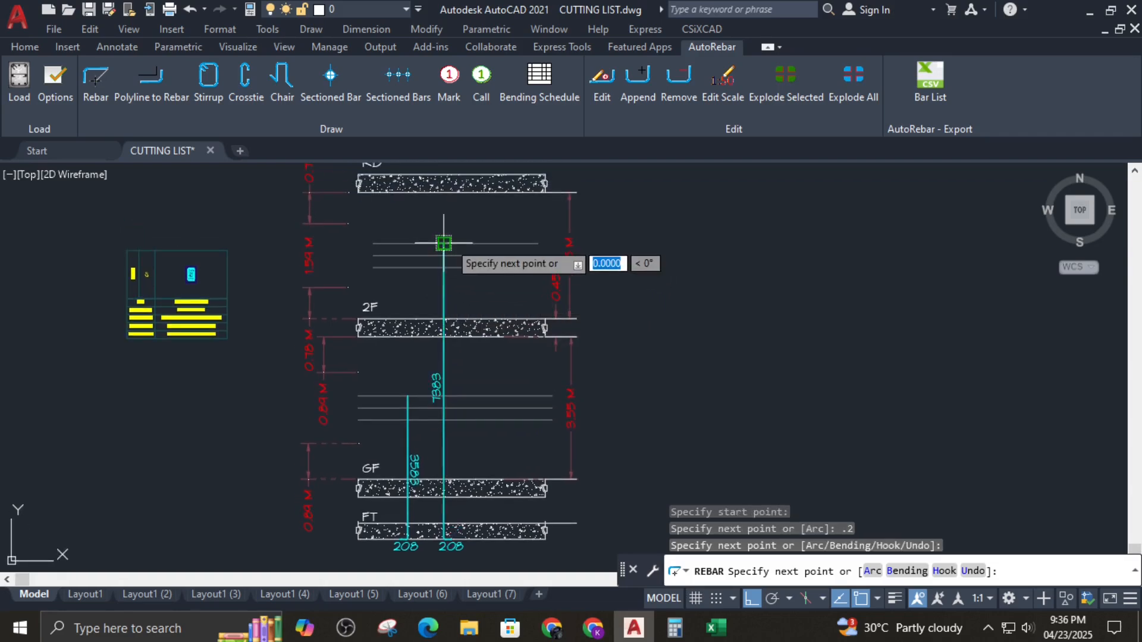
pyautogui.press('Escape')
pyautogui.moveTo(475, 390); pyautogui.dragTo(476, 411, button='middle')
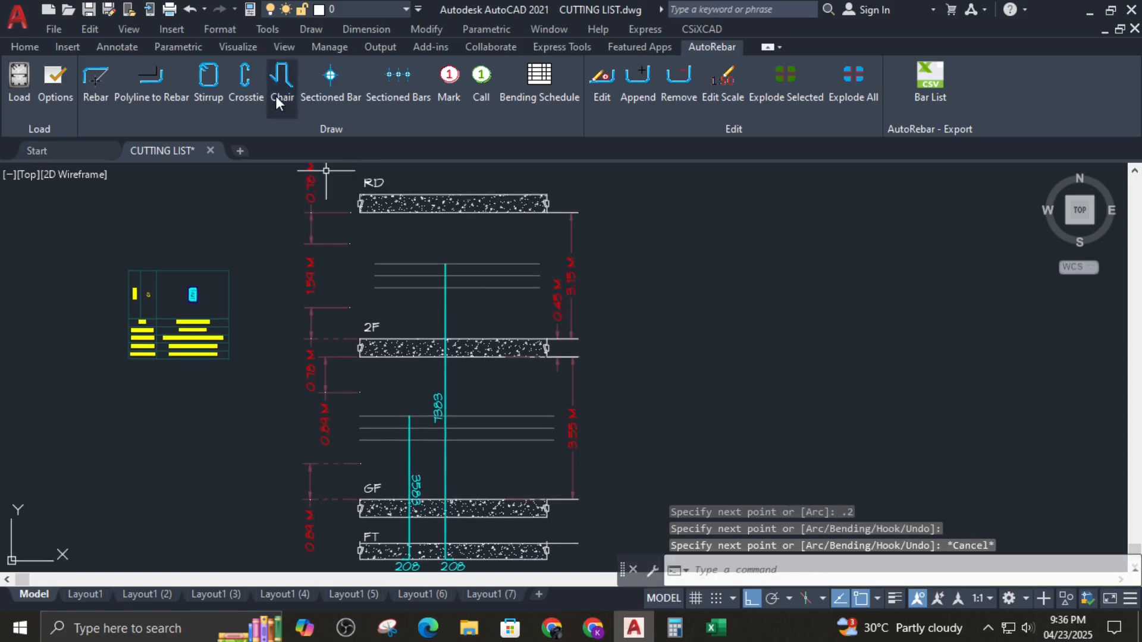
# Step: Draw a 16 mm bar beside the first one, from the lowest splice line between GF and 2F, about 6 m up into the RD slab
pyautogui.click(90, 87)
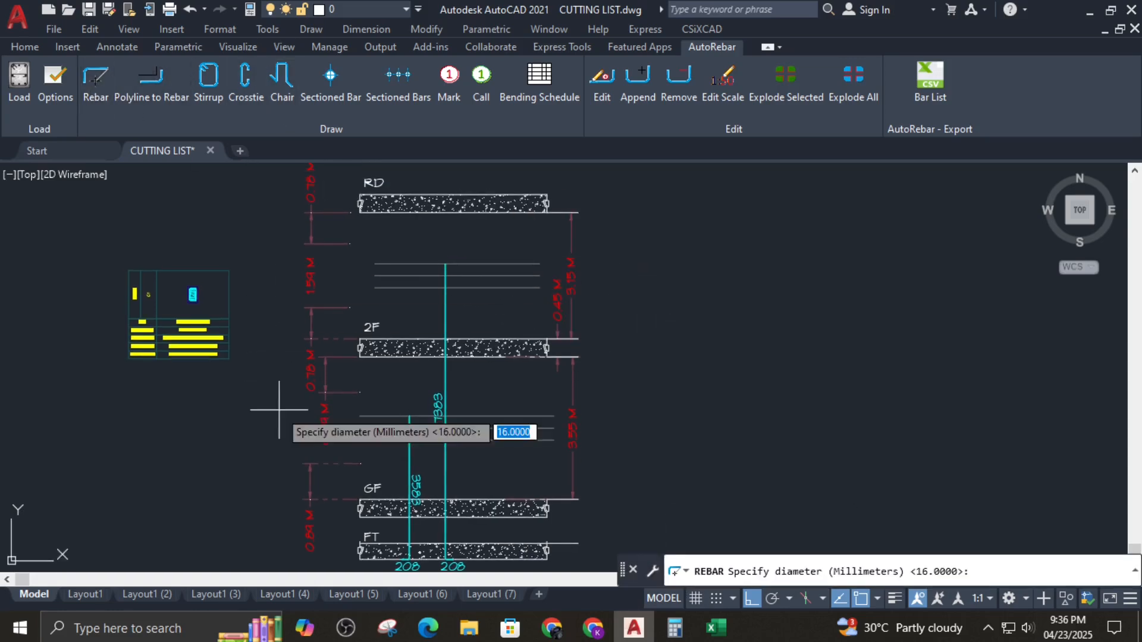
pyautogui.scroll(2, 400, 461)
pyautogui.press('Return')
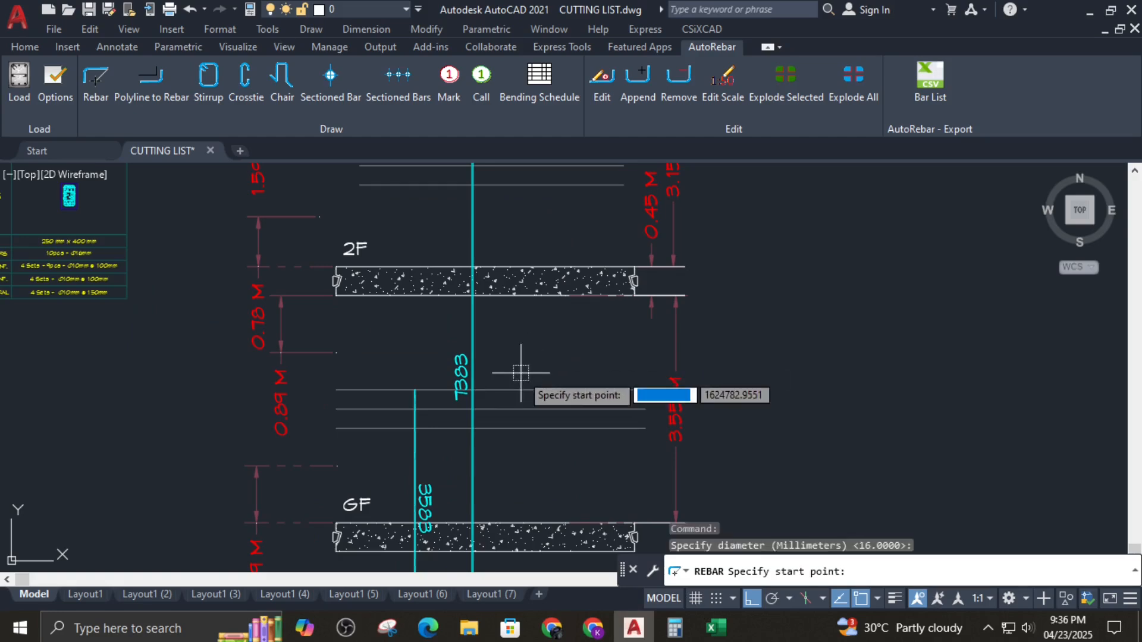
pyautogui.scroll(4, 415, 435)
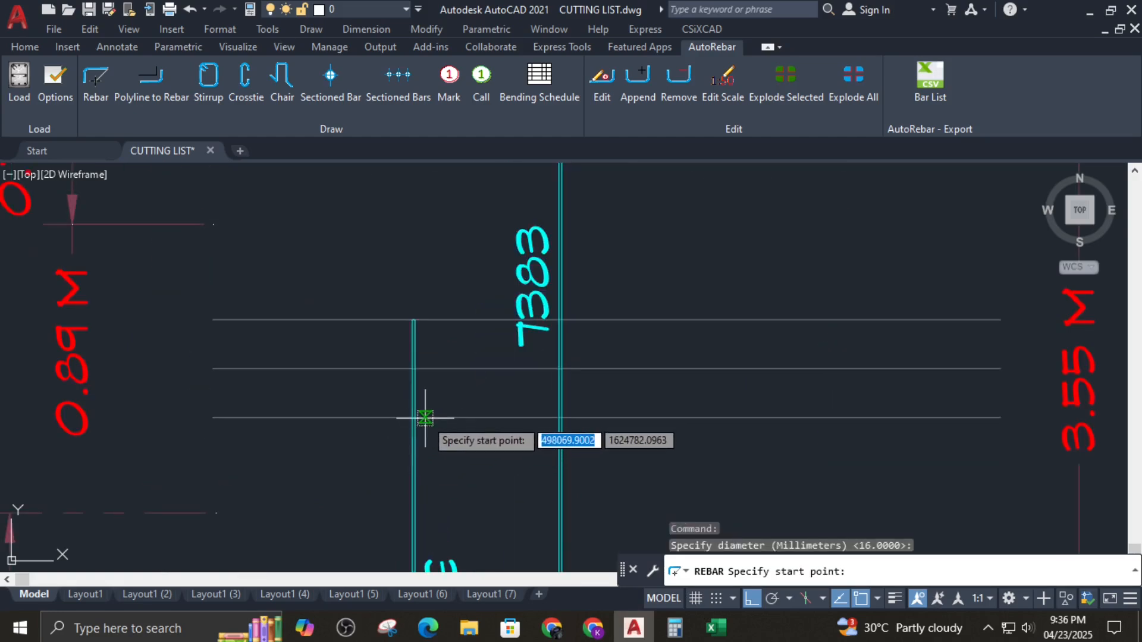
pyautogui.click(425, 417)
pyautogui.scroll(-6, 420, 403)
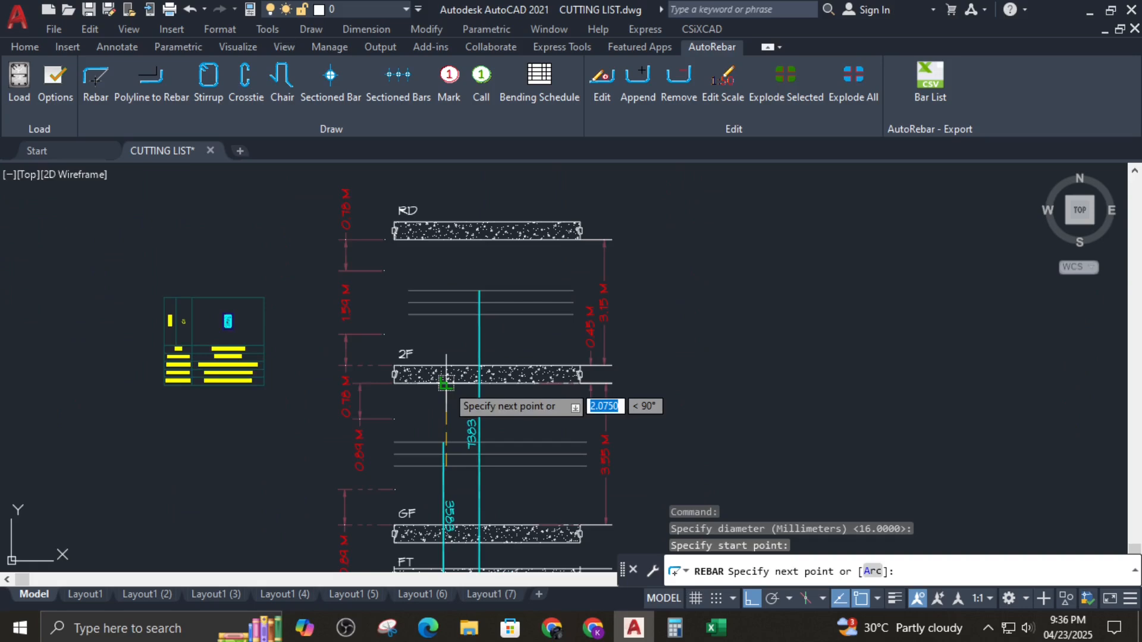
pyautogui.scroll(5, 450, 235)
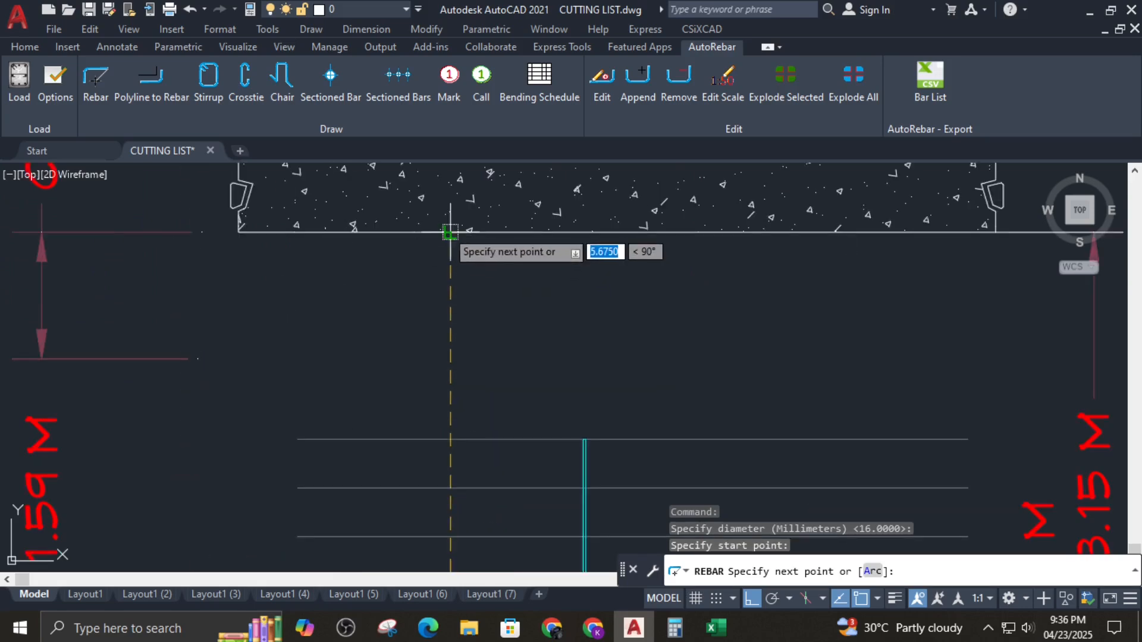
pyautogui.scroll(-2, 451, 234)
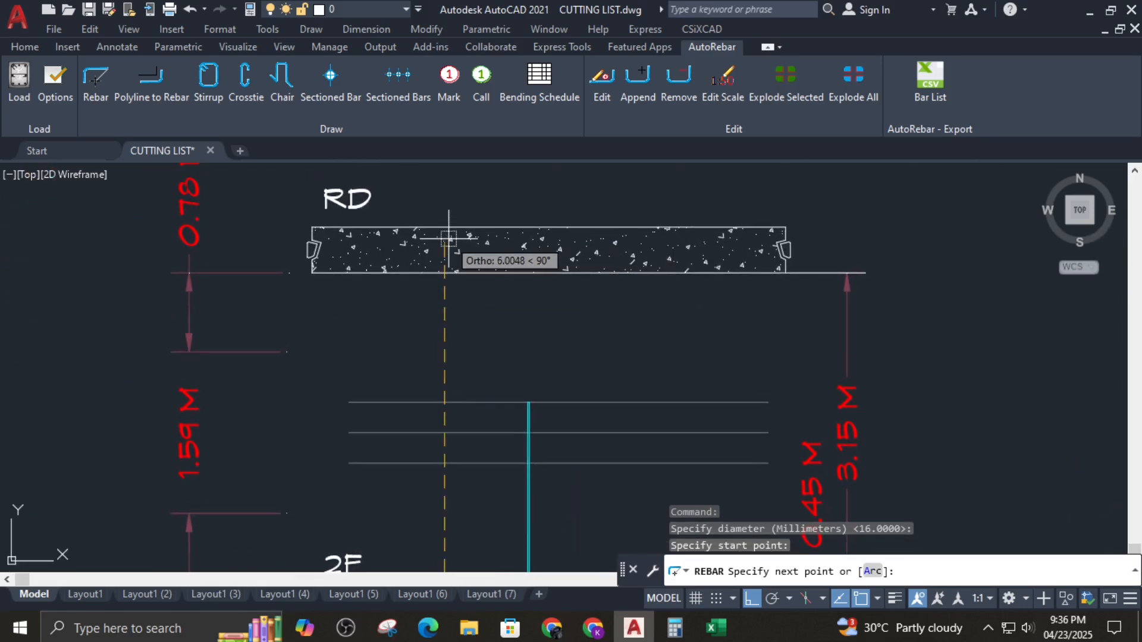
pyautogui.click(448, 237)
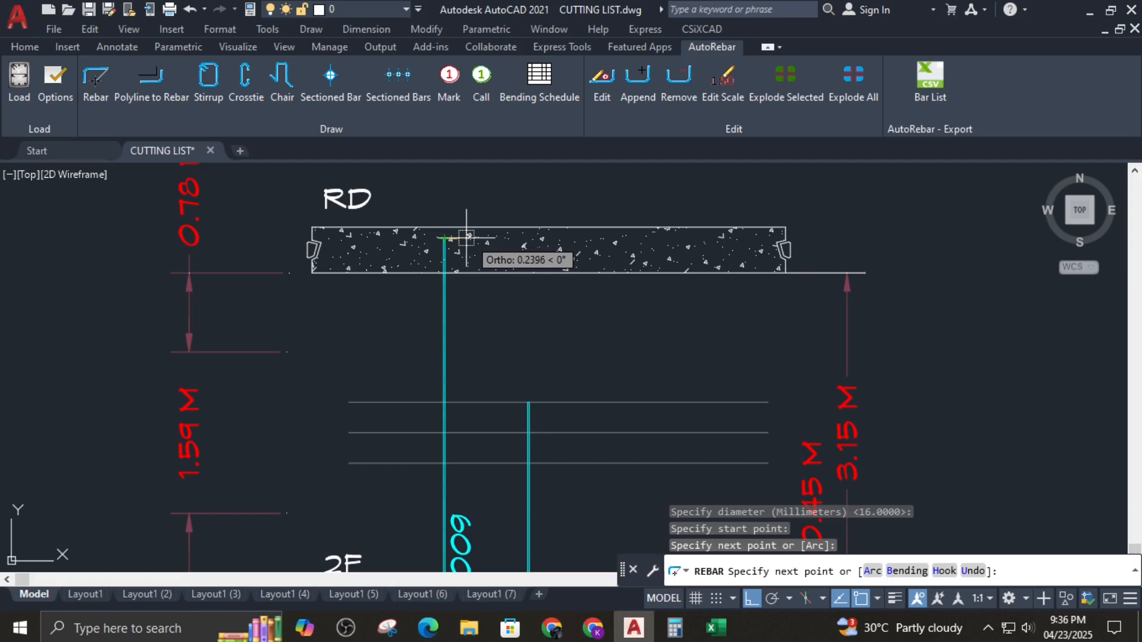
# Step: Add a 0.2 m horizontal leg running right at the top of this bar inside the RD slab and finish it
pyautogui.press('Return')
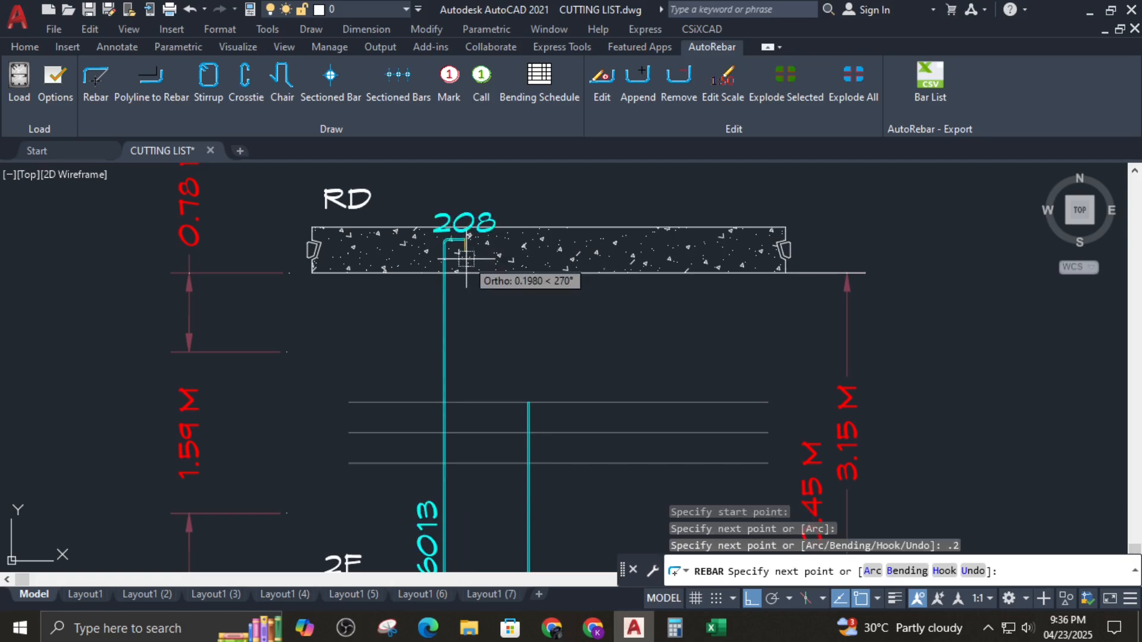
pyautogui.press('Escape')
pyautogui.scroll(-4, 624, 301)
pyautogui.moveTo(643, 396)
pyautogui.mouseDown(button='middle')
pyautogui.moveTo(566, 262)
pyautogui.moveTo(532, 341)
pyautogui.mouseUp(button='middle')
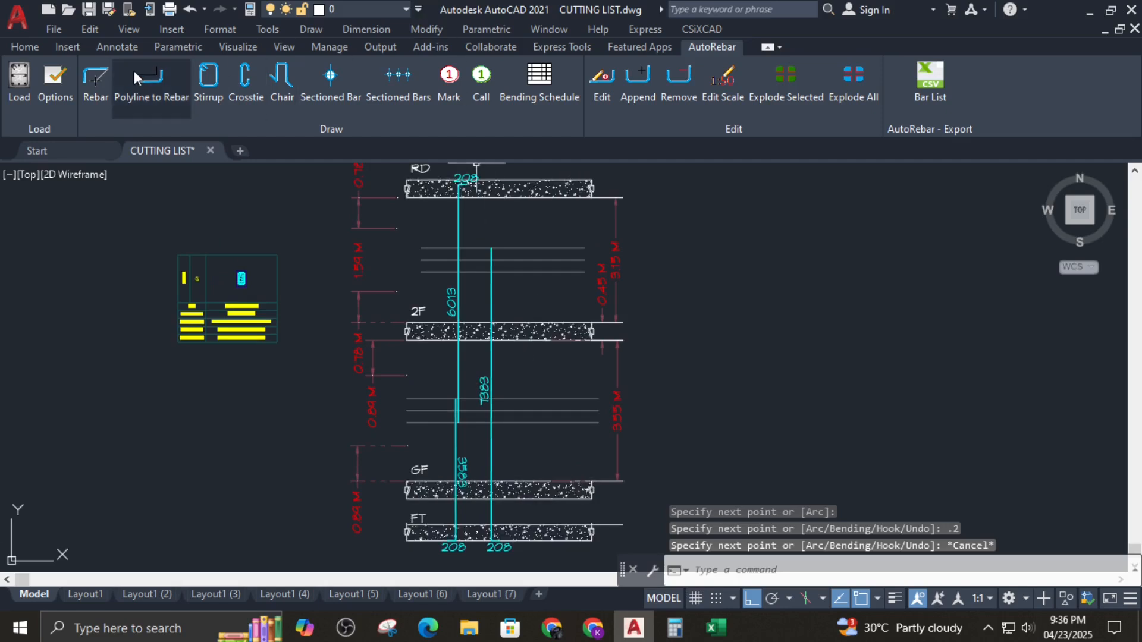
# Step: Draw a 16 mm bar beside the second one, from near the lowest splice line between 2F and RD, about 2.2 m up into the RD slab
pyautogui.scroll(2, 533, 379)
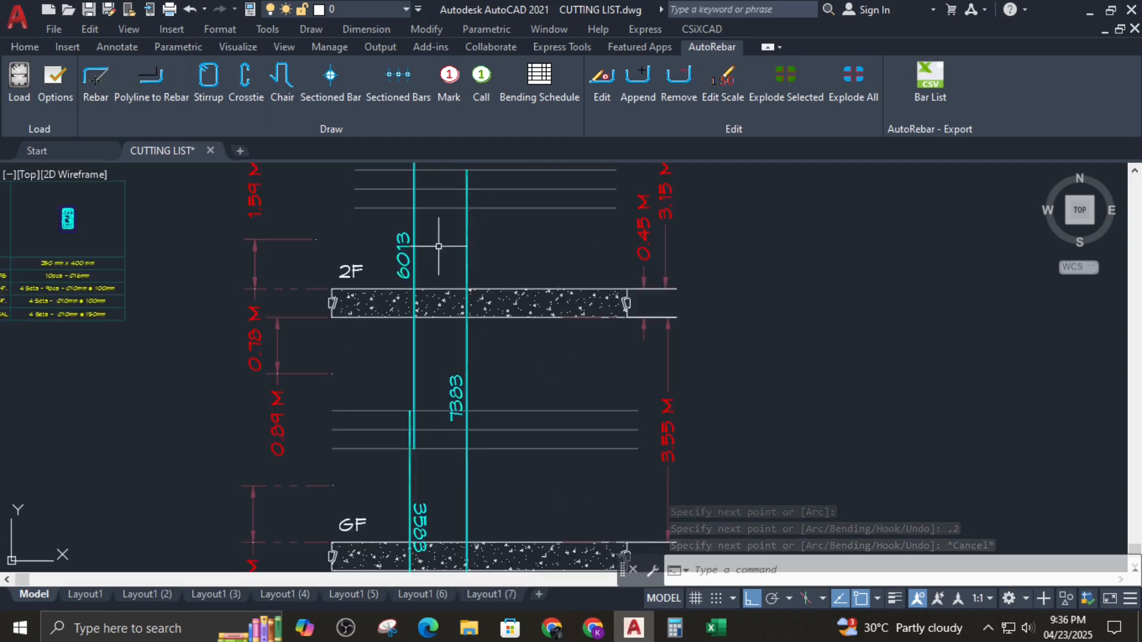
pyautogui.click(95, 77)
pyautogui.moveTo(469, 338)
pyautogui.mouseDown(button='middle')
pyautogui.moveTo(464, 458)
pyautogui.moveTo(464, 445)
pyautogui.mouseUp(button='middle')
pyautogui.moveTo(469, 301)
pyautogui.mouseDown(button='middle')
pyautogui.moveTo(508, 276)
pyautogui.moveTo(510, 332)
pyautogui.mouseUp(button='middle')
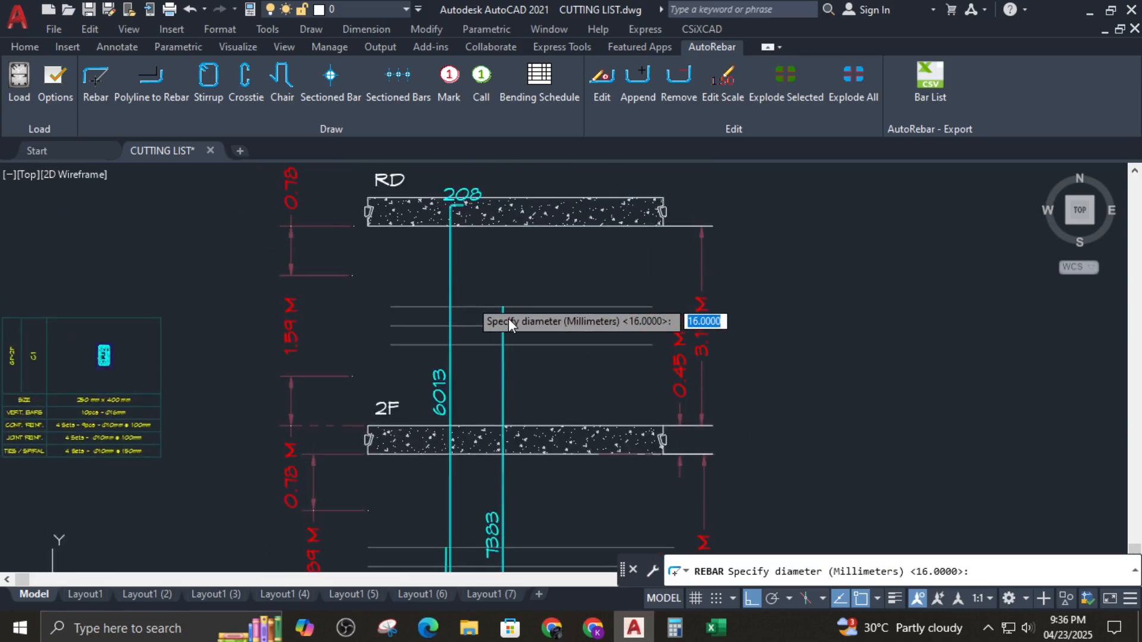
pyautogui.press('Return')
pyautogui.scroll(4, 502, 338)
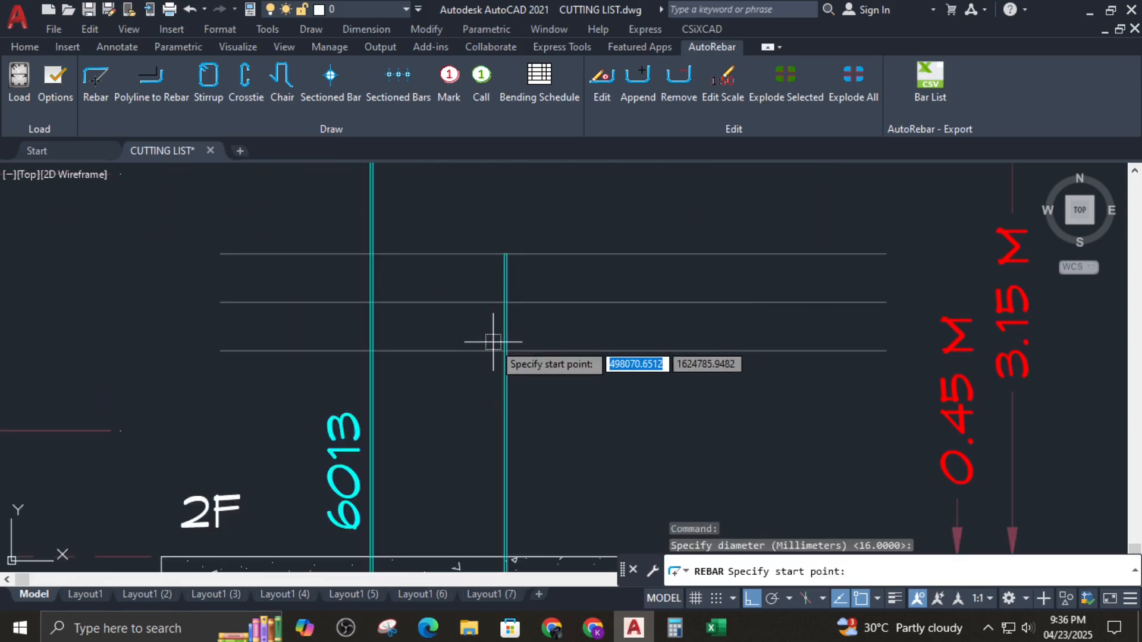
pyautogui.click(493, 342)
pyautogui.scroll(-4, 494, 342)
pyautogui.scroll(4, 491, 238)
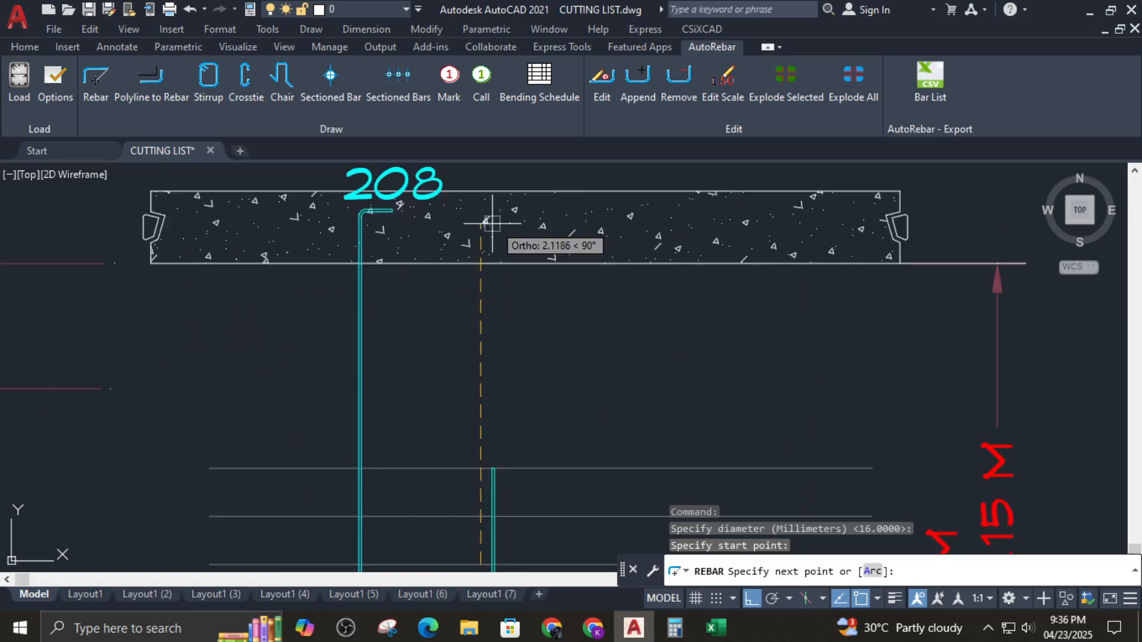
pyautogui.scroll(2, 492, 223)
pyautogui.click(472, 202)
# Step: Add a 0.2 m horizontal leg running left at the top of the short bar inside the RD slab
pyautogui.scroll(-2, 472, 200)
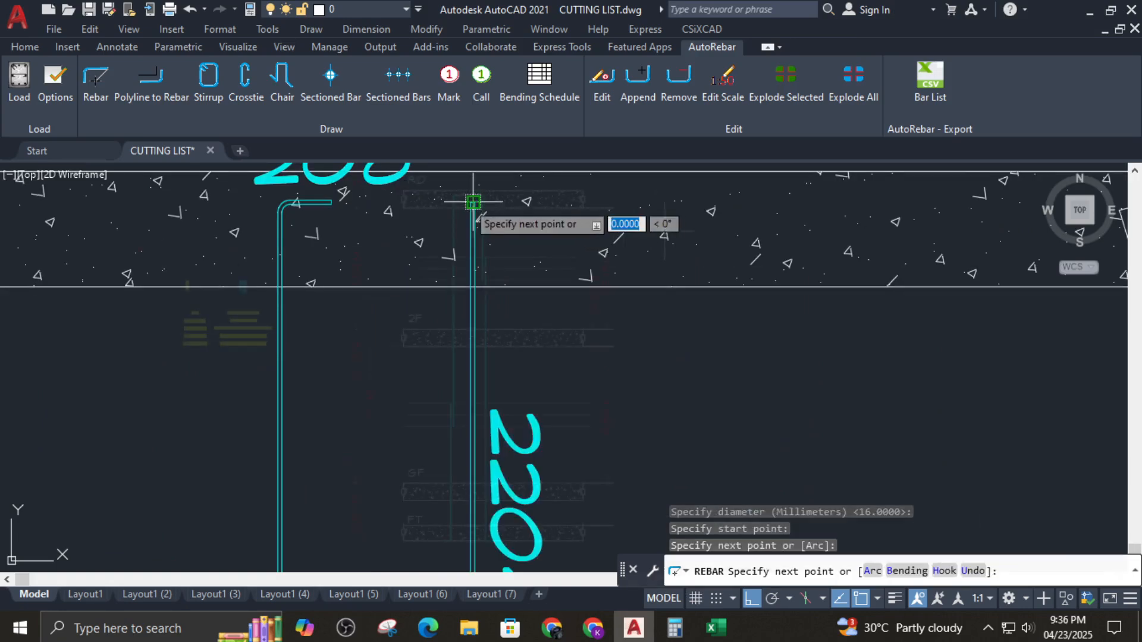
pyautogui.scroll(-2, 417, 224)
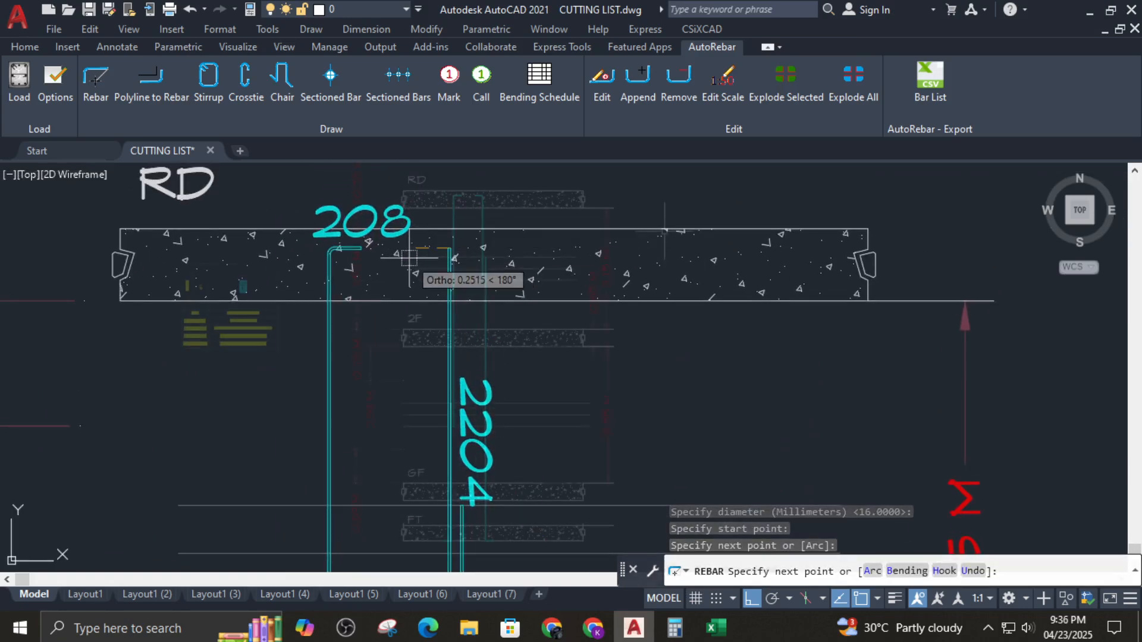
pyautogui.write('.2')
pyautogui.press('Return')
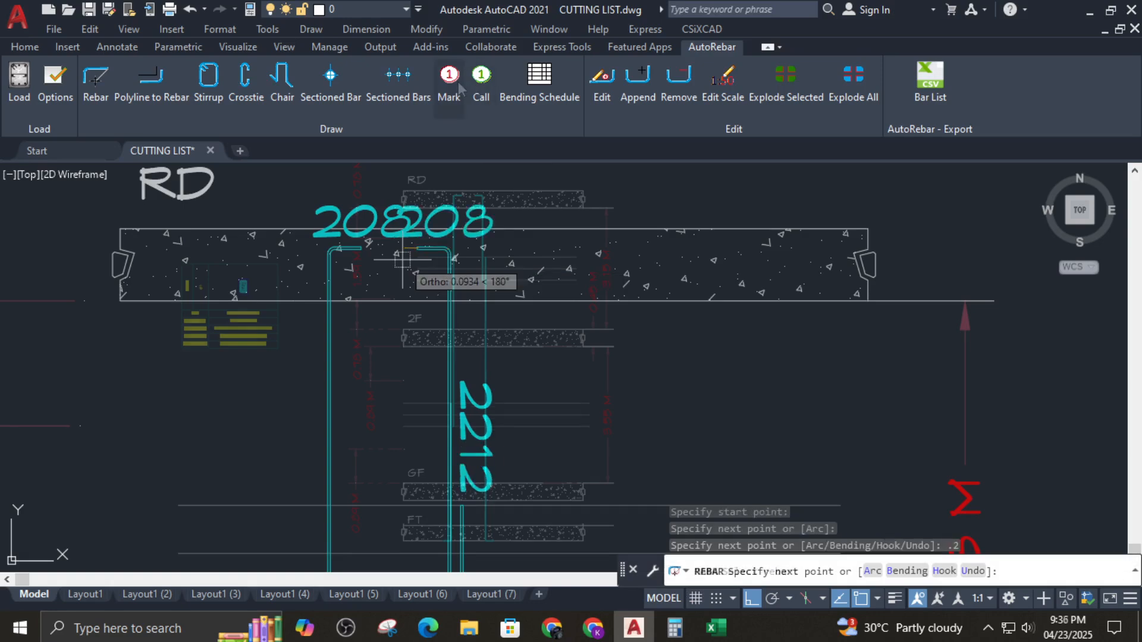
# Step: End the bar drawing and place a horizontal rebar mark below the FT slab for the lower bar of the first vertical line
pyautogui.moveTo(553, 548); pyautogui.dragTo(592, 408, button='middle')
pyautogui.press('Escape')
pyautogui.scroll(3, 592, 408)
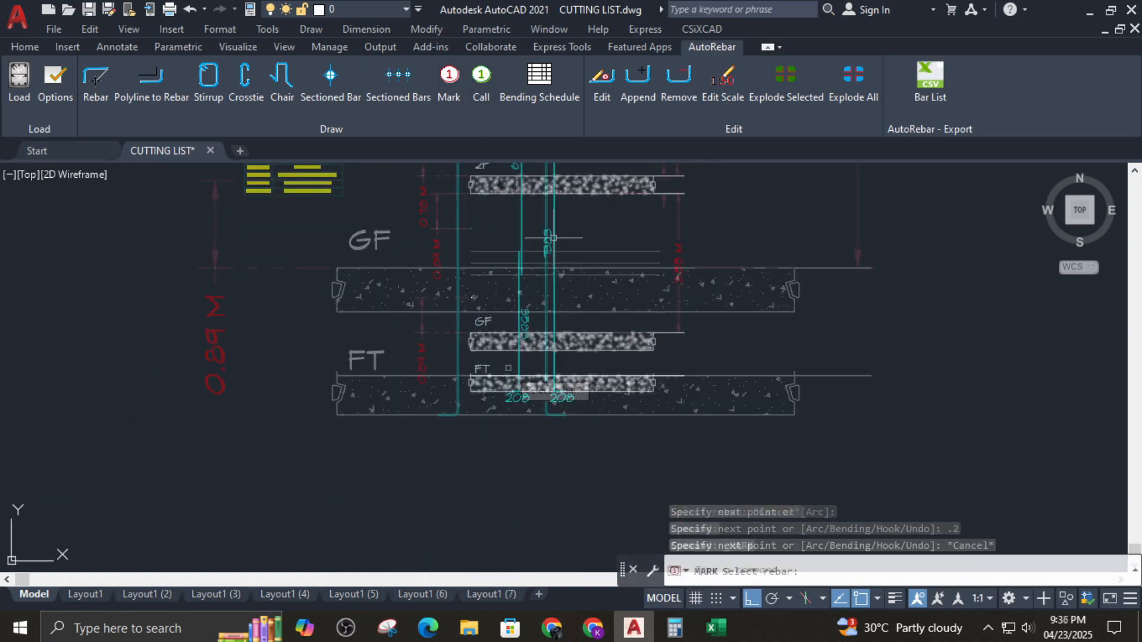
pyautogui.click(528, 355)
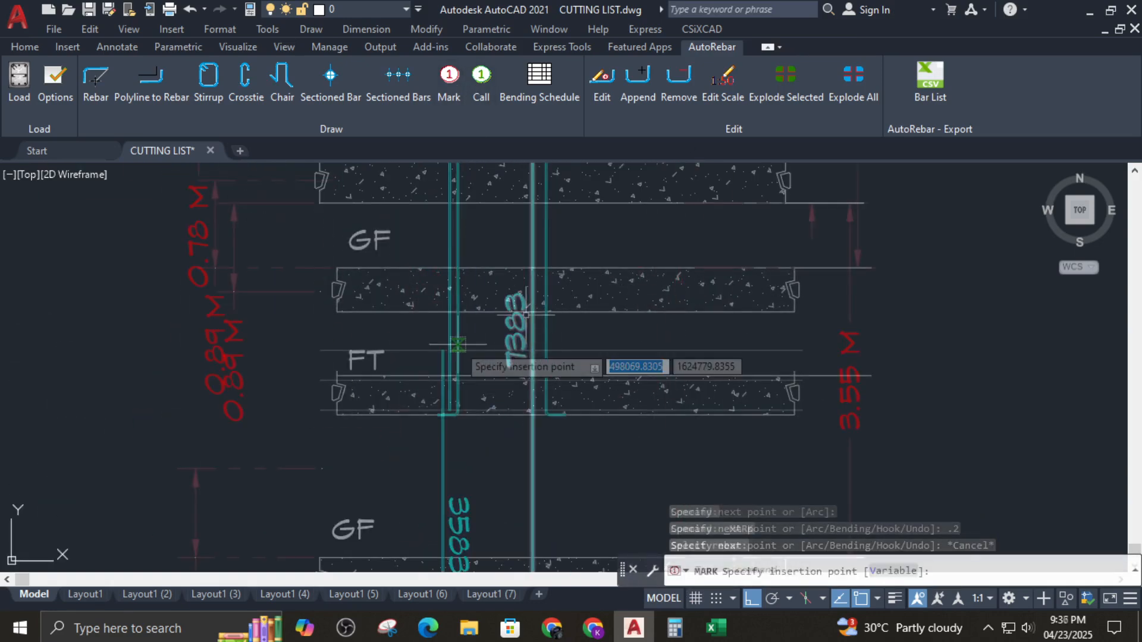
pyautogui.scroll(-2, 510, 357)
pyautogui.click(362, 421)
pyautogui.click(460, 418)
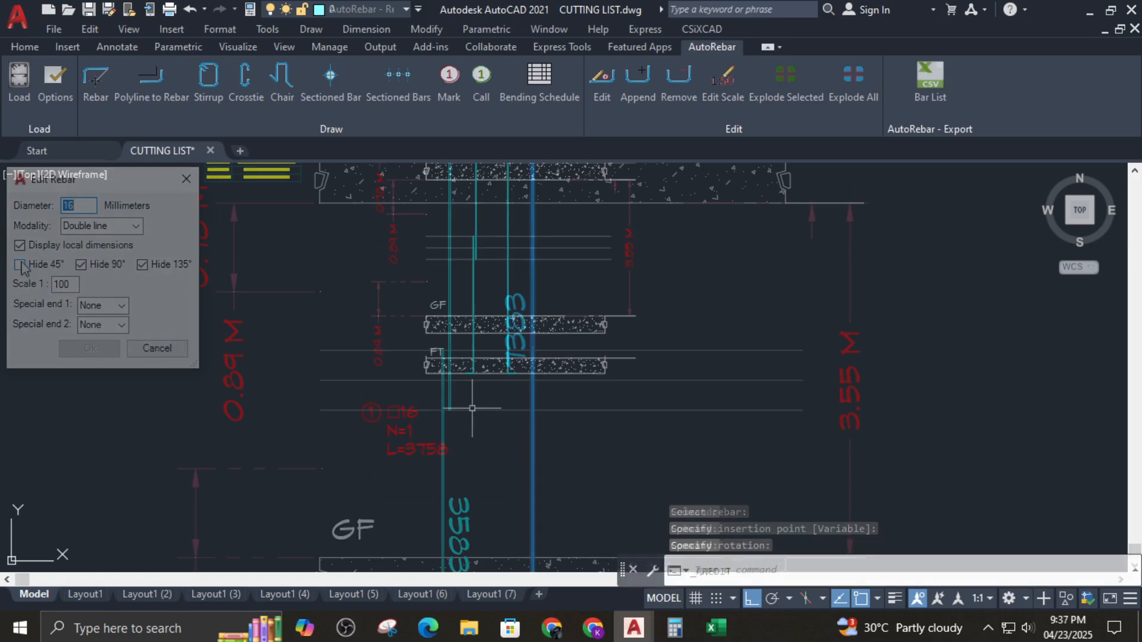
# Step: Examine the column's cross-section for its vertical bars and return to the bar elevation
pyautogui.scroll(-5, 487, 415)
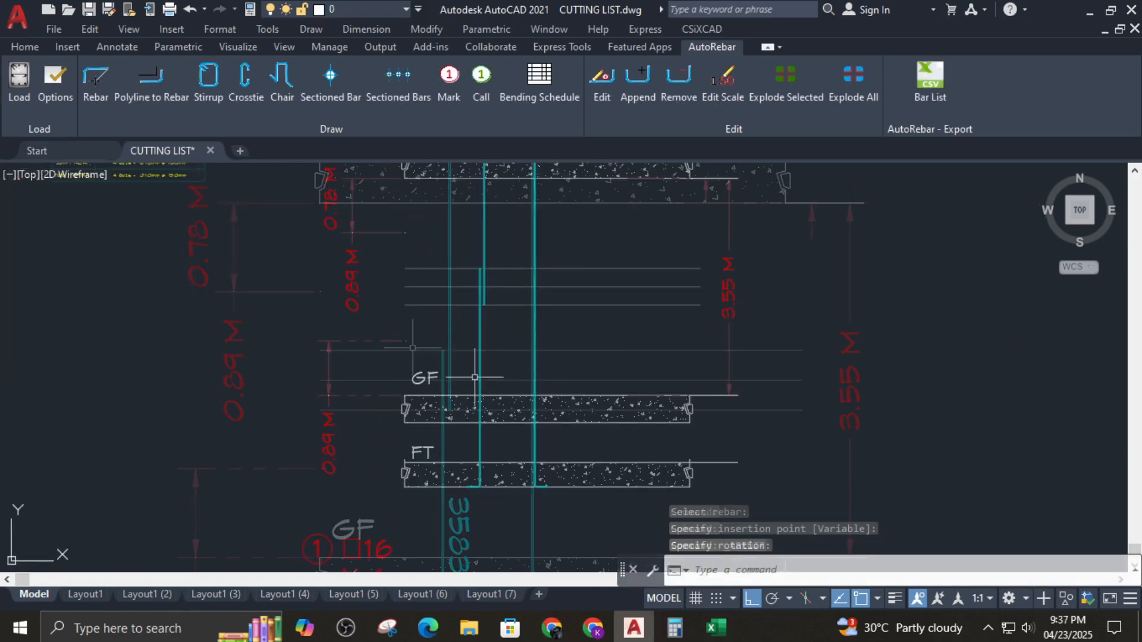
pyautogui.scroll(8, 472, 371)
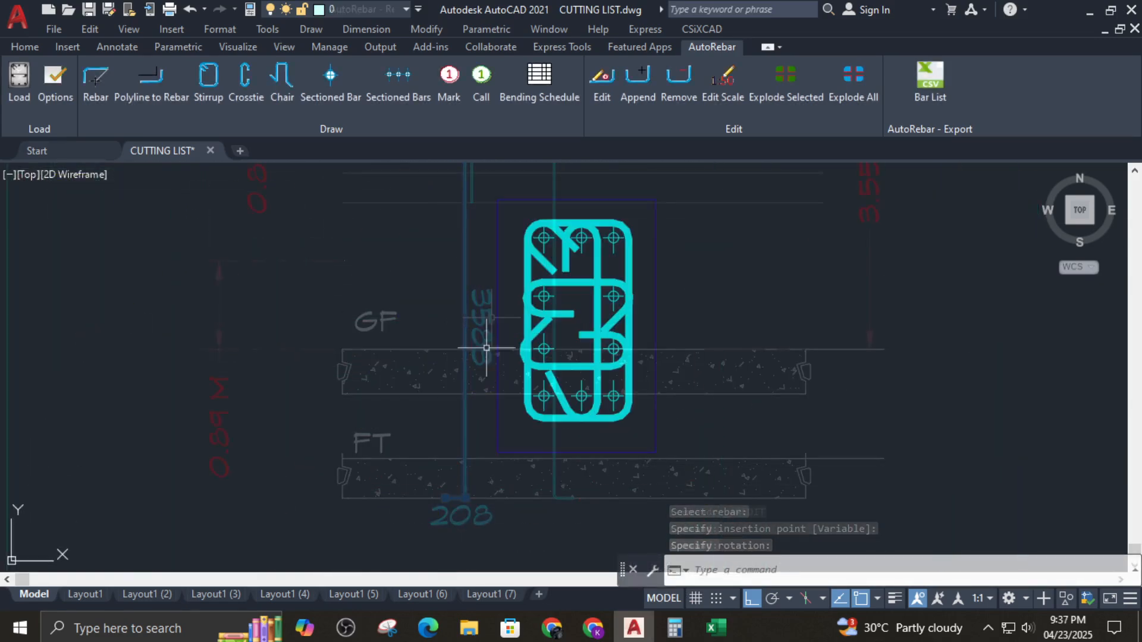
pyautogui.moveTo(551, 292)
pyautogui.mouseDown(button='middle')
pyautogui.moveTo(552, 334)
pyautogui.moveTo(468, 321)
pyautogui.mouseUp(button='middle')
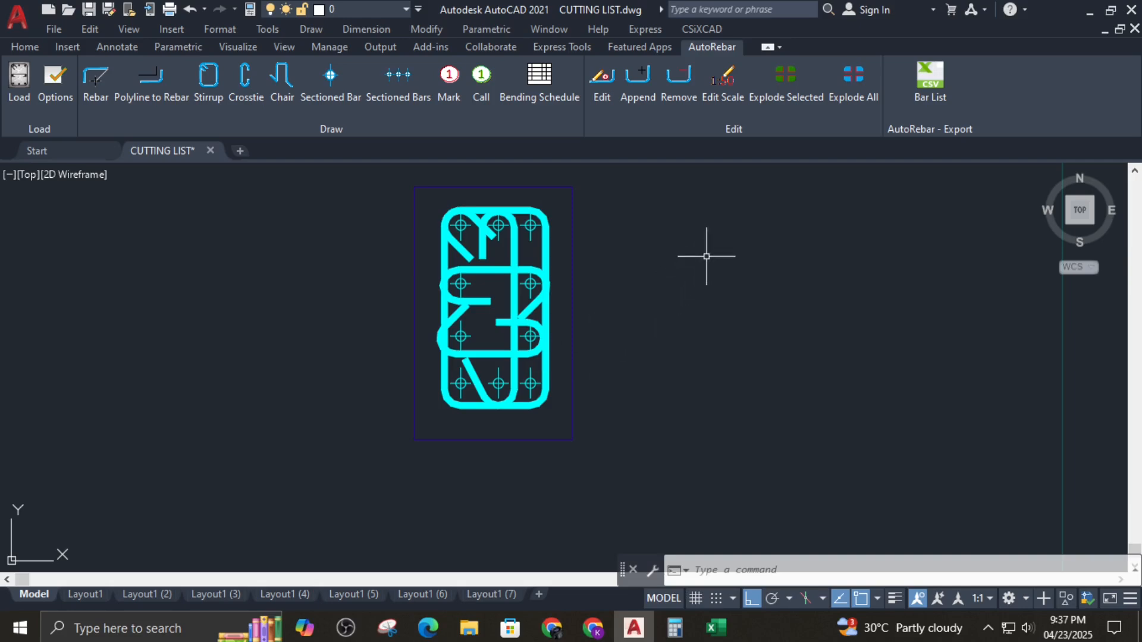
pyautogui.scroll(-4, 702, 280)
pyautogui.moveTo(822, 351); pyautogui.dragTo(473, 302, button='middle')
pyautogui.scroll(-6, 529, 305)
pyautogui.scroll(-2, 837, 520)
pyautogui.moveTo(838, 520); pyautogui.dragTo(532, 367, button='middle')
pyautogui.scroll(2, 523, 444)
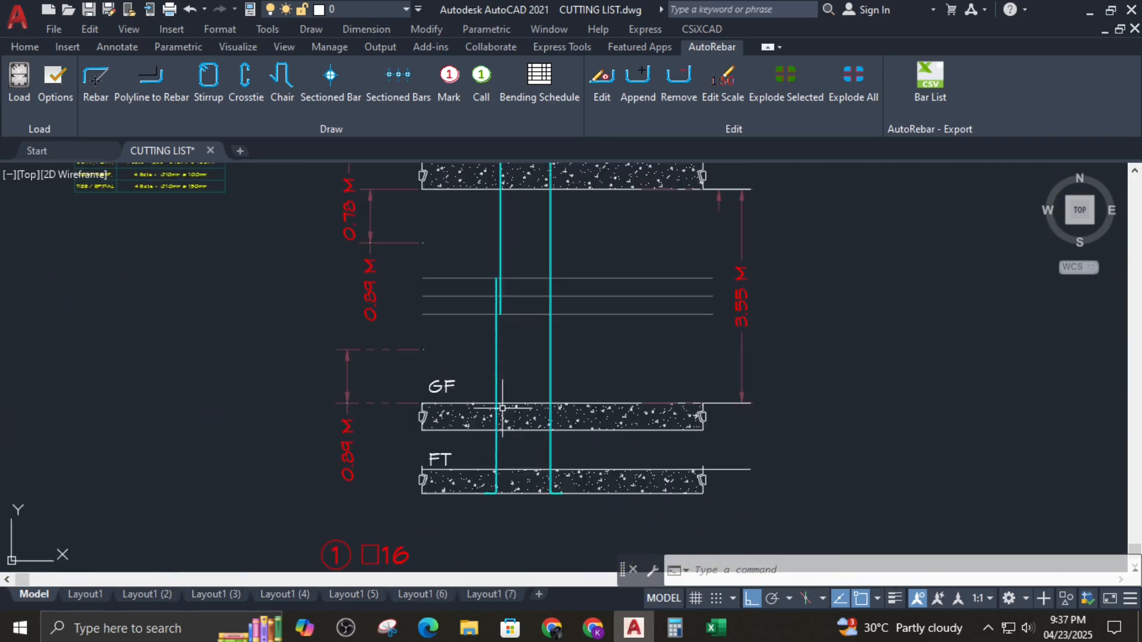
# Step: Set the bar multiplier n of mark 1 to 5
pyautogui.moveTo(503, 409); pyautogui.dragTo(570, 266, button='middle')
pyautogui.doubleClick(466, 420)
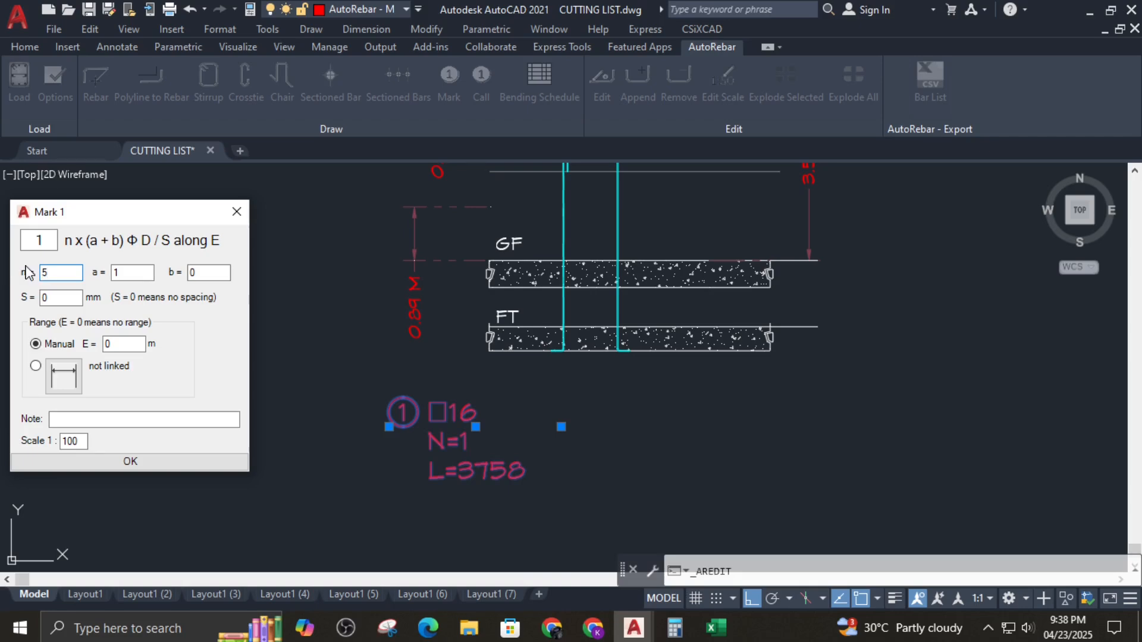
pyautogui.click(129, 462)
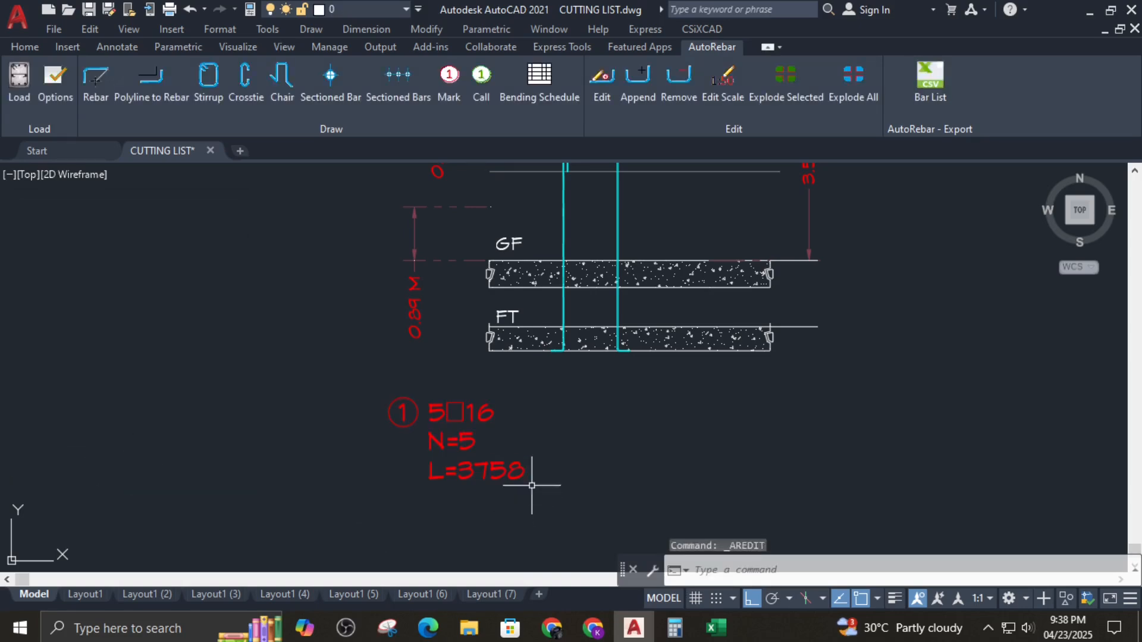
pyautogui.moveTo(491, 444); pyautogui.dragTo(446, 461, button='middle')
pyautogui.scroll(2, 429, 451)
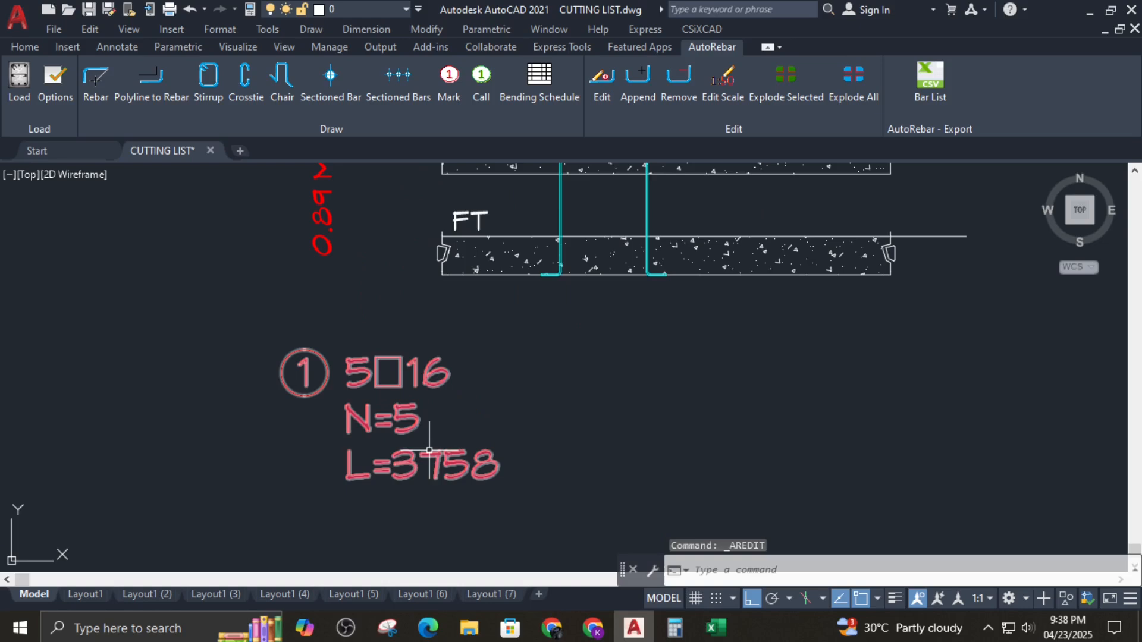
# Step: Create a call tag from mark 1, placing it over the mark's note below the FT slab
pyautogui.scroll(-3, 413, 468)
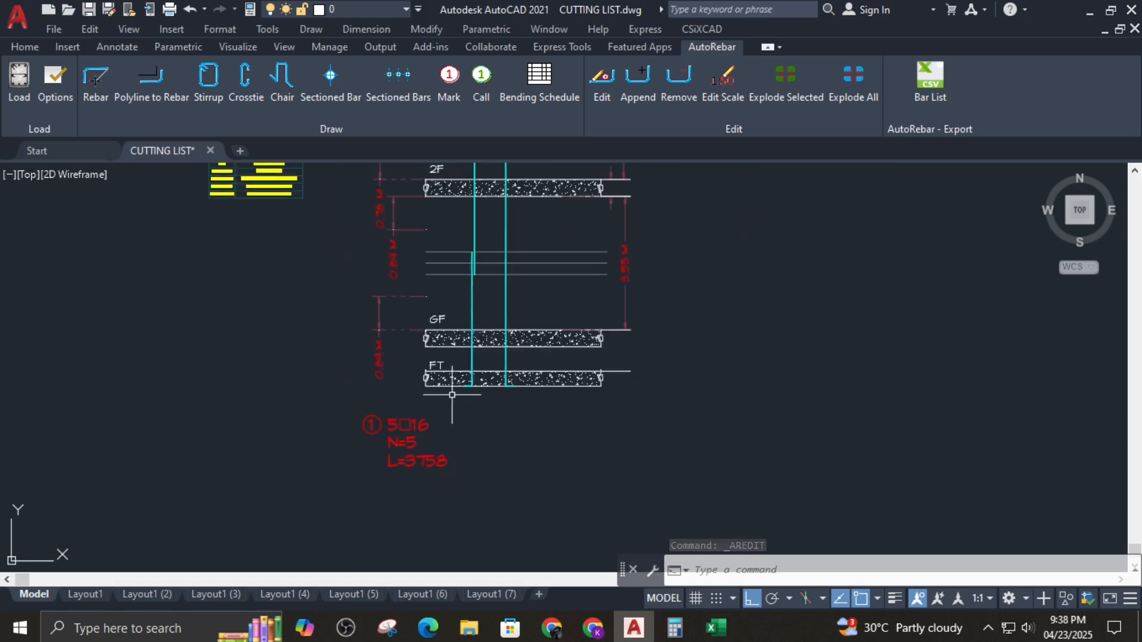
pyautogui.scroll(-1, 413, 372)
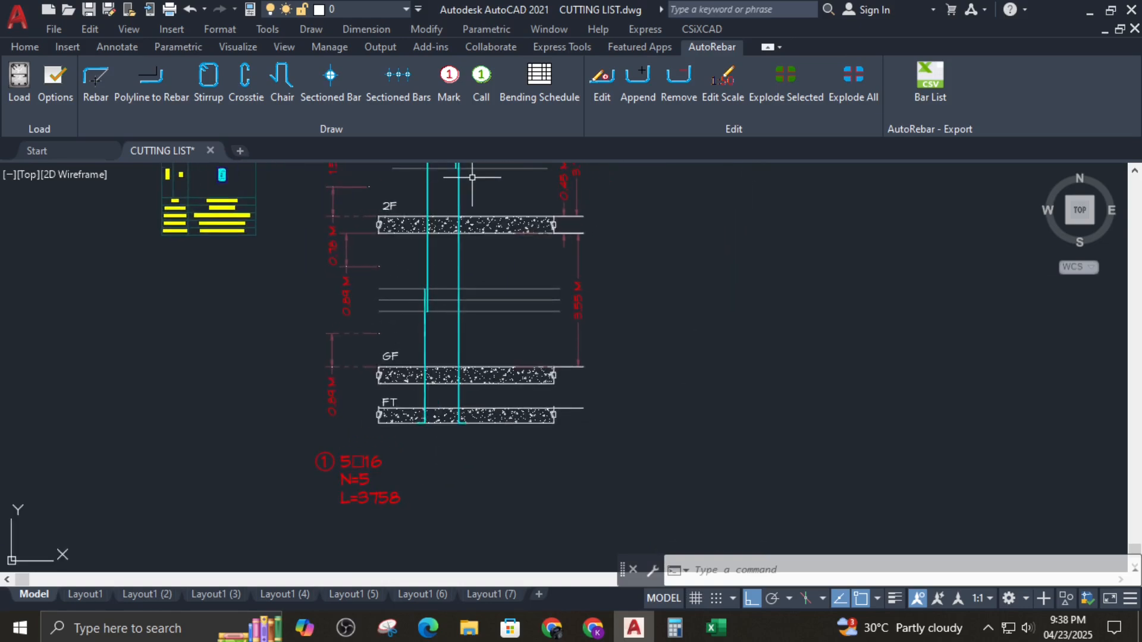
pyautogui.click(480, 83)
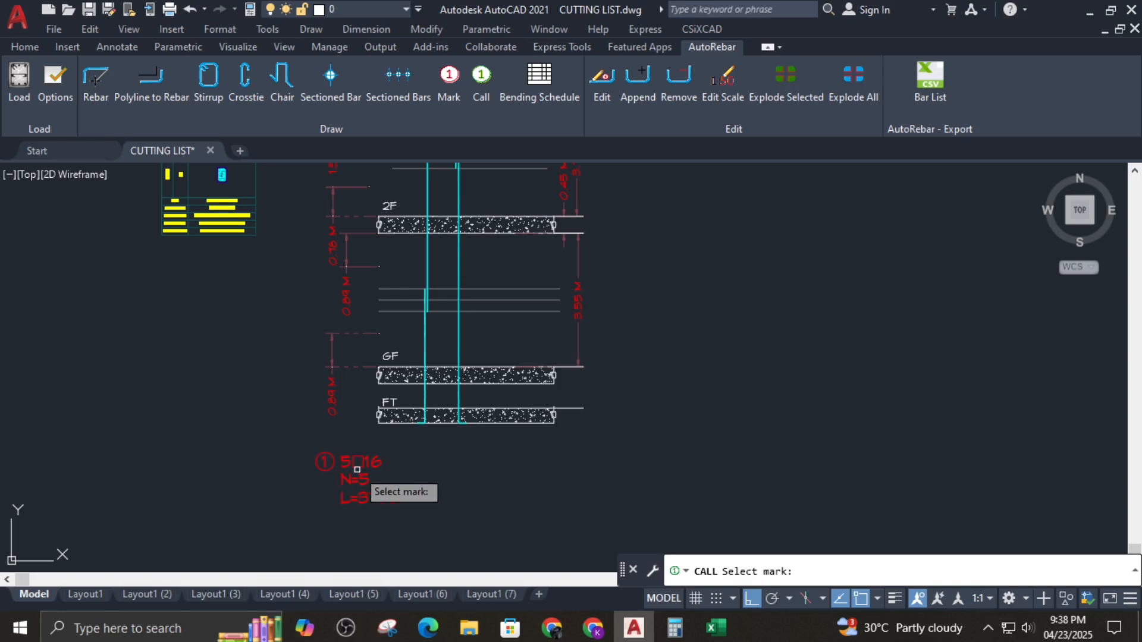
pyautogui.click(349, 470)
pyautogui.click(351, 470)
pyautogui.click(351, 472)
pyautogui.press('Return')
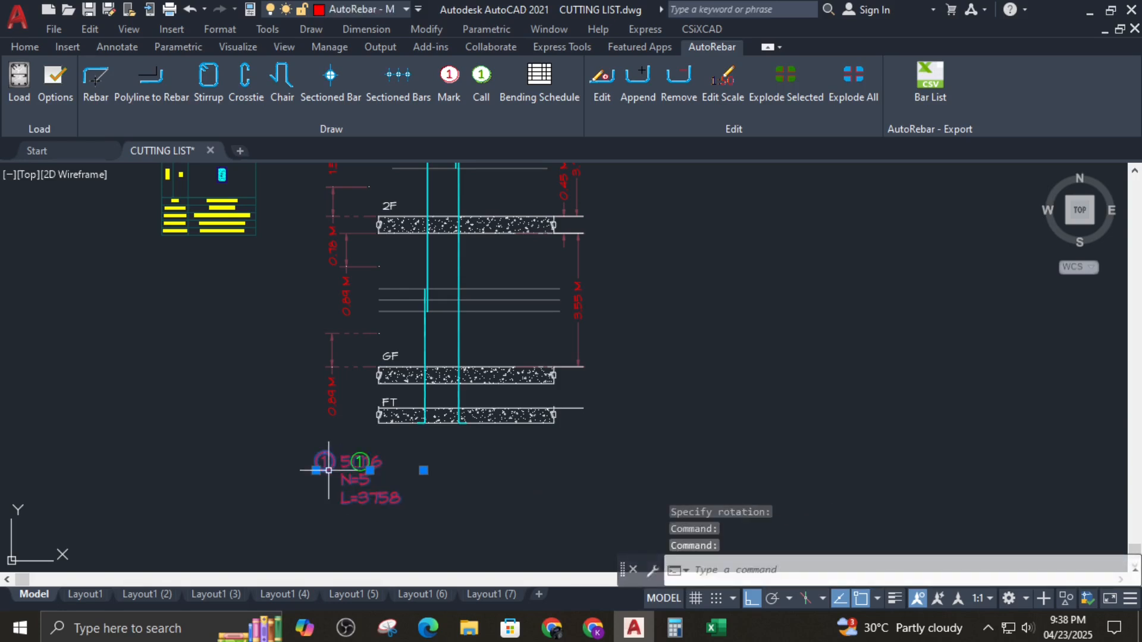
pyautogui.press('Escape')
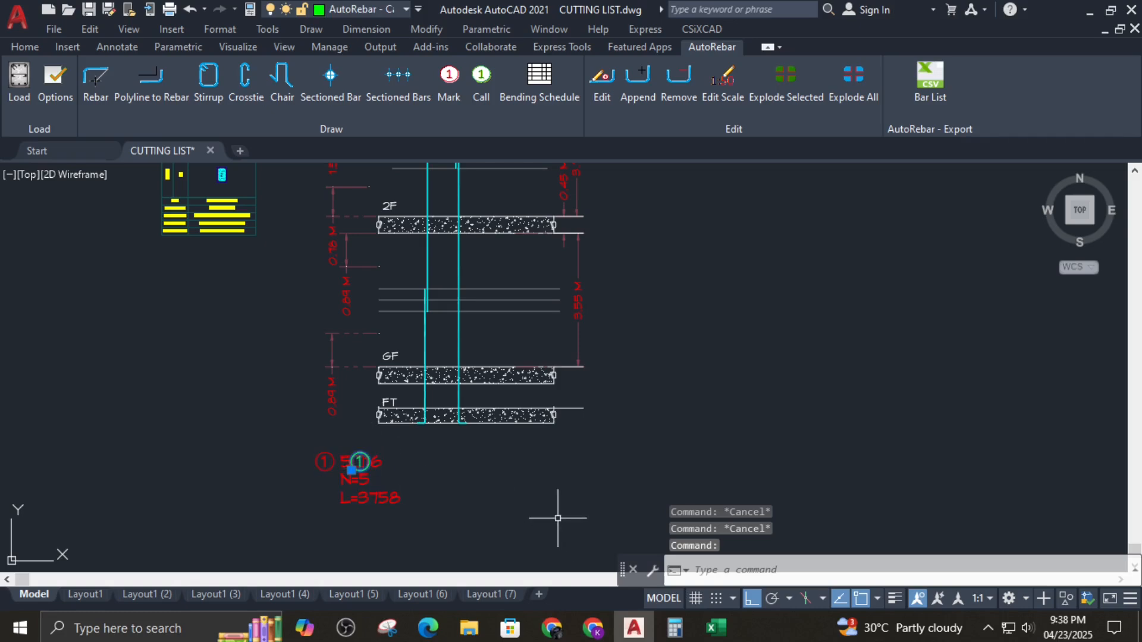
# Step: Move the mark 1 call tag, with Ortho off, onto the lower bar of the first vertical line just above the GF slab
pyautogui.press('Return')
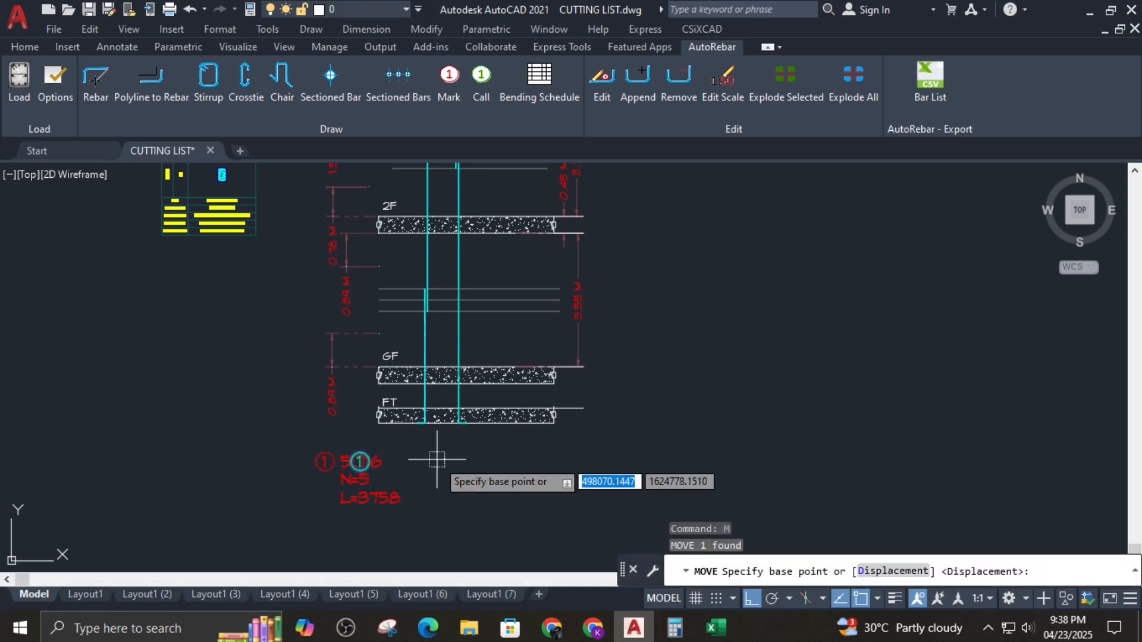
pyautogui.click(354, 470)
pyautogui.scroll(3, 435, 339)
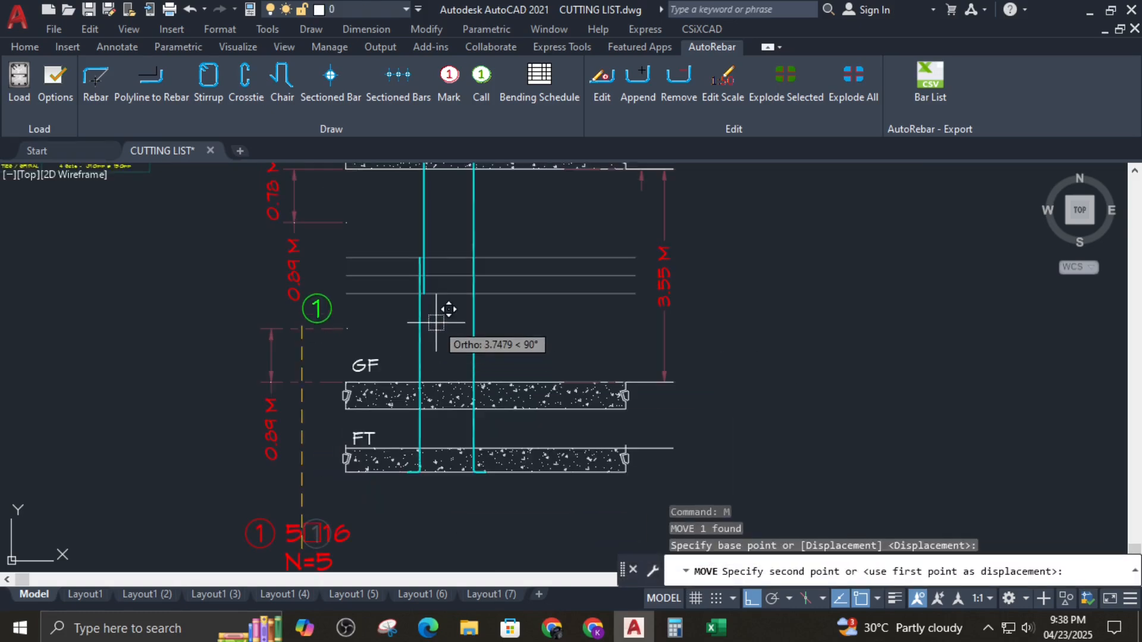
pyautogui.press('F8')
pyautogui.scroll(2, 447, 315)
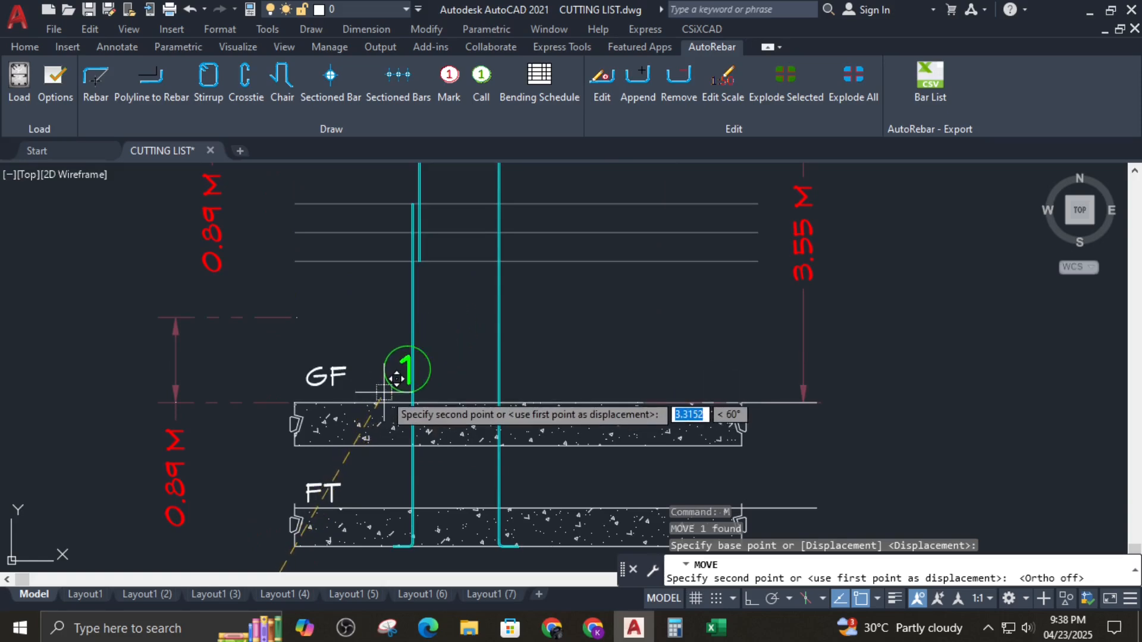
pyautogui.click(394, 376)
pyautogui.scroll(-4, 440, 339)
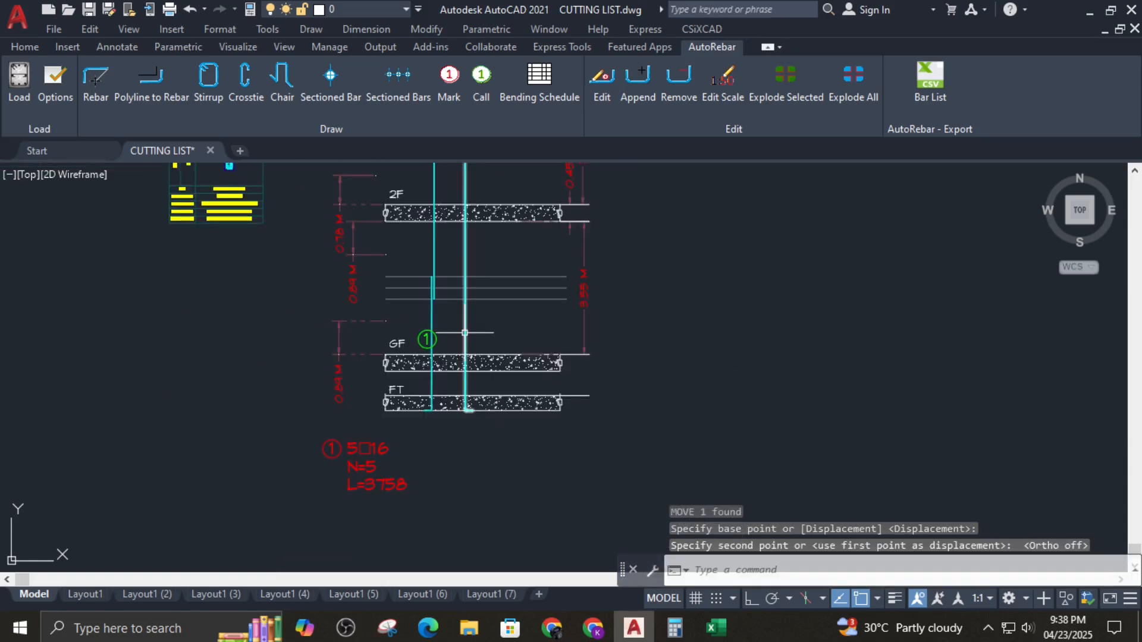
# Step: Mark the lower bar of the second vertical line, placing its note below the FT slab beside the mark 1 note
pyautogui.moveTo(508, 334)
pyautogui.mouseDown(button='middle')
pyautogui.moveTo(520, 326)
pyautogui.moveTo(542, 382)
pyautogui.mouseUp(button='middle')
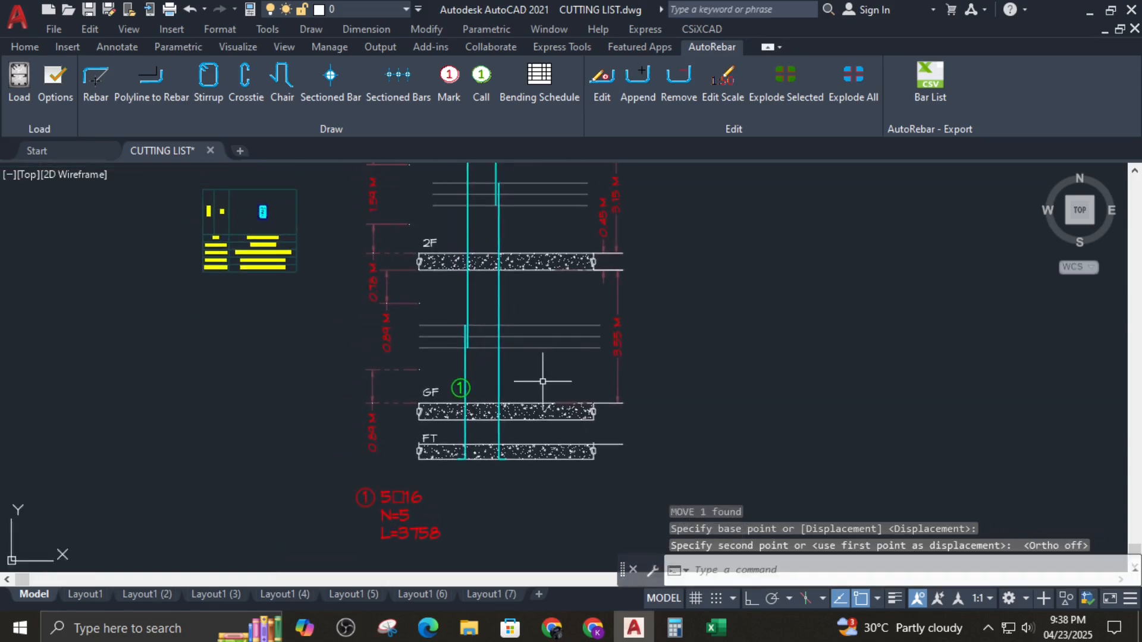
pyautogui.click(449, 83)
pyautogui.click(499, 365)
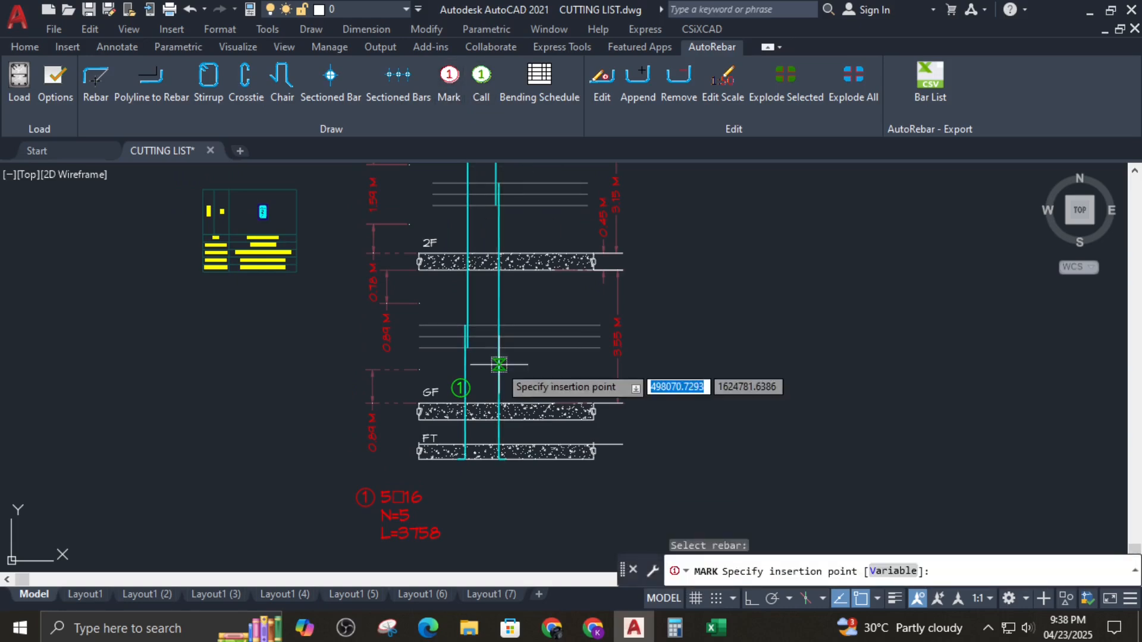
pyautogui.scroll(-2, 589, 373)
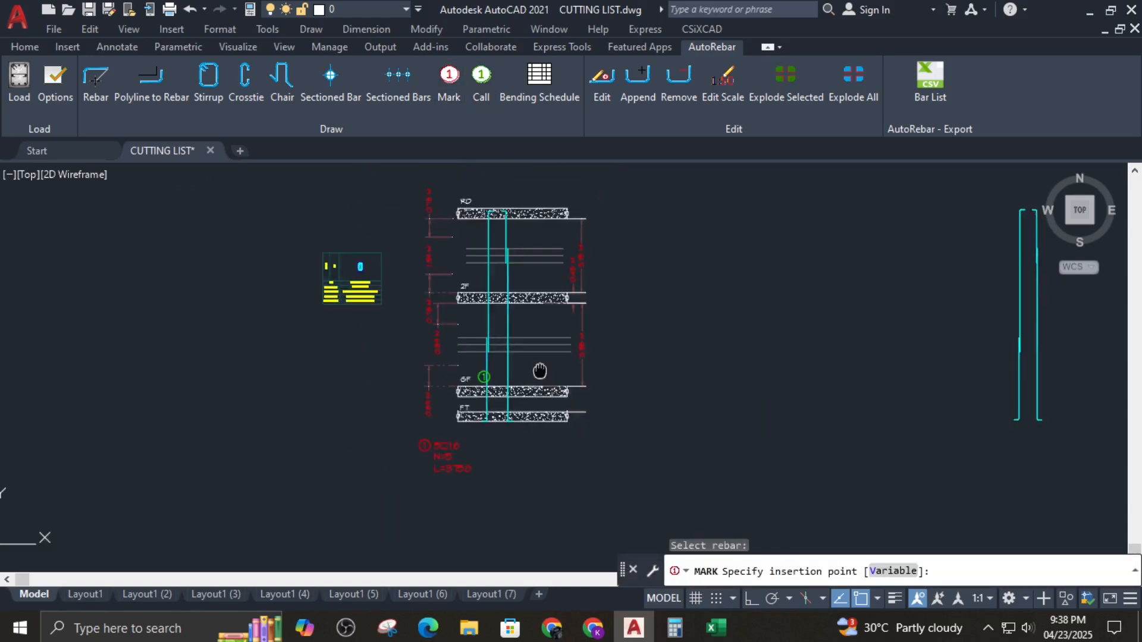
pyautogui.click(407, 394)
pyautogui.click(540, 387)
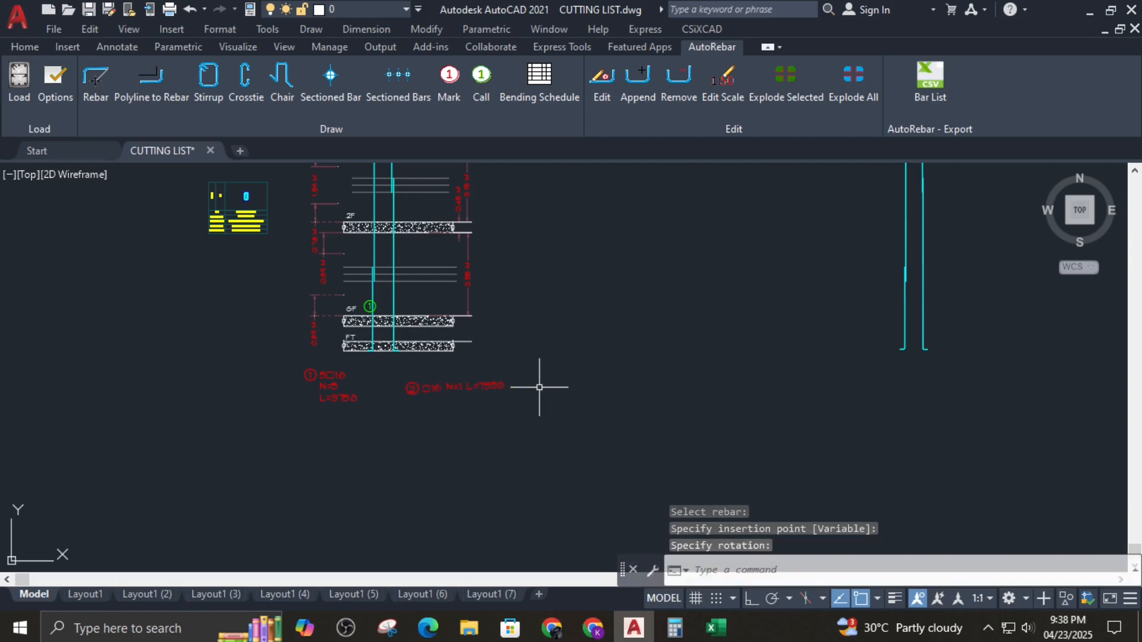
# Step: Switch Ortho on and set the bar multiplier n of mark 2 to 5
pyautogui.press('F8')
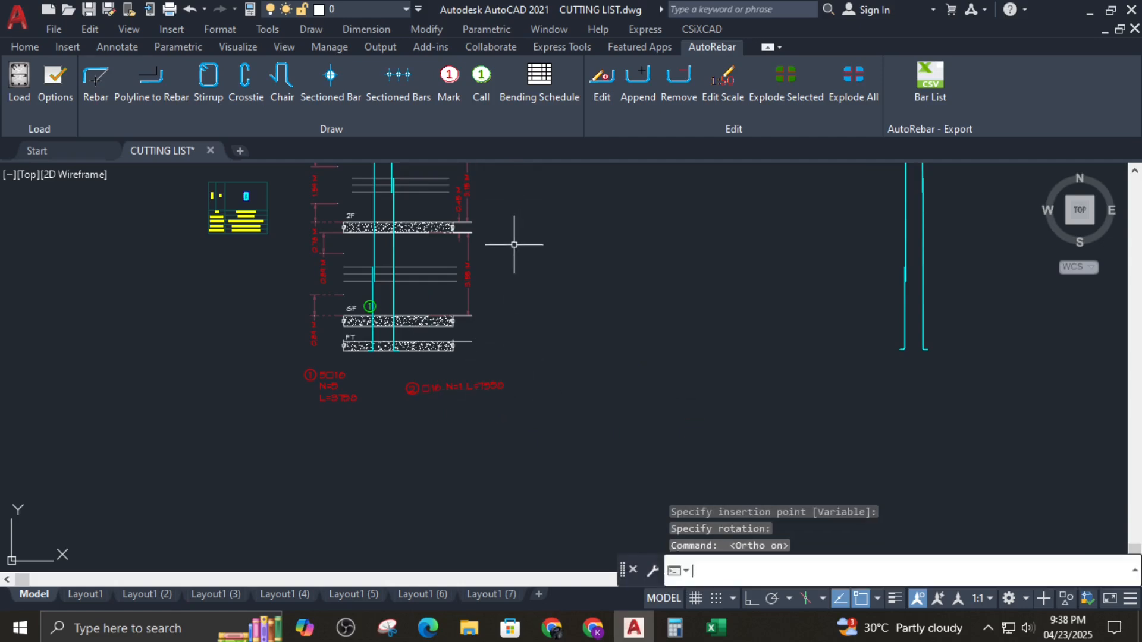
pyautogui.click(464, 389)
pyautogui.scroll(4, 440, 407)
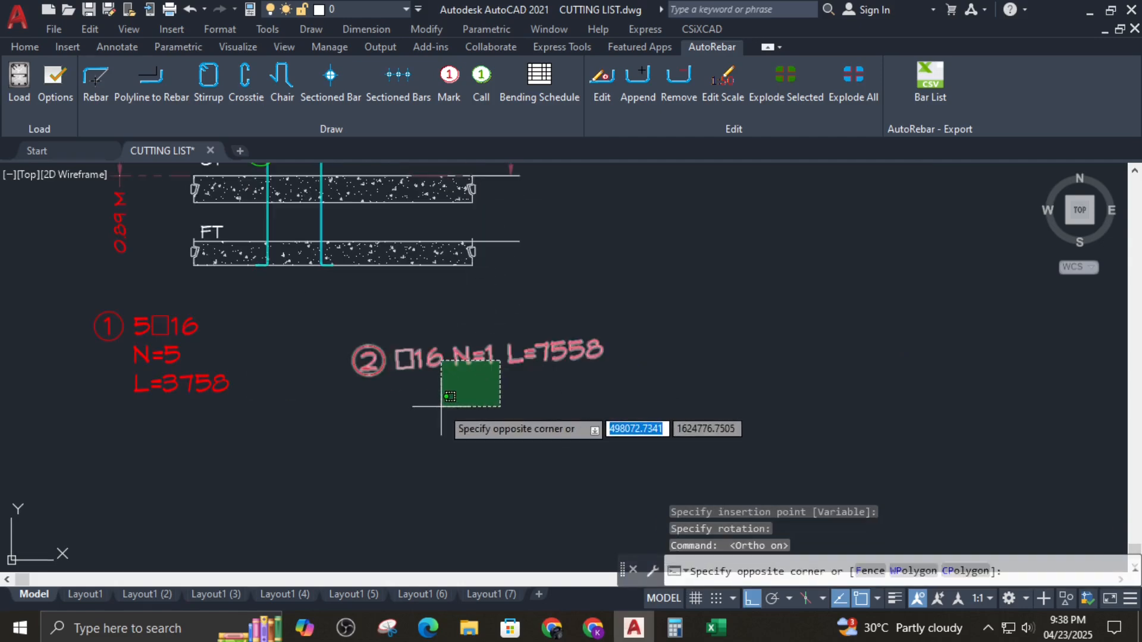
pyautogui.press('Escape')
pyautogui.doubleClick(442, 355)
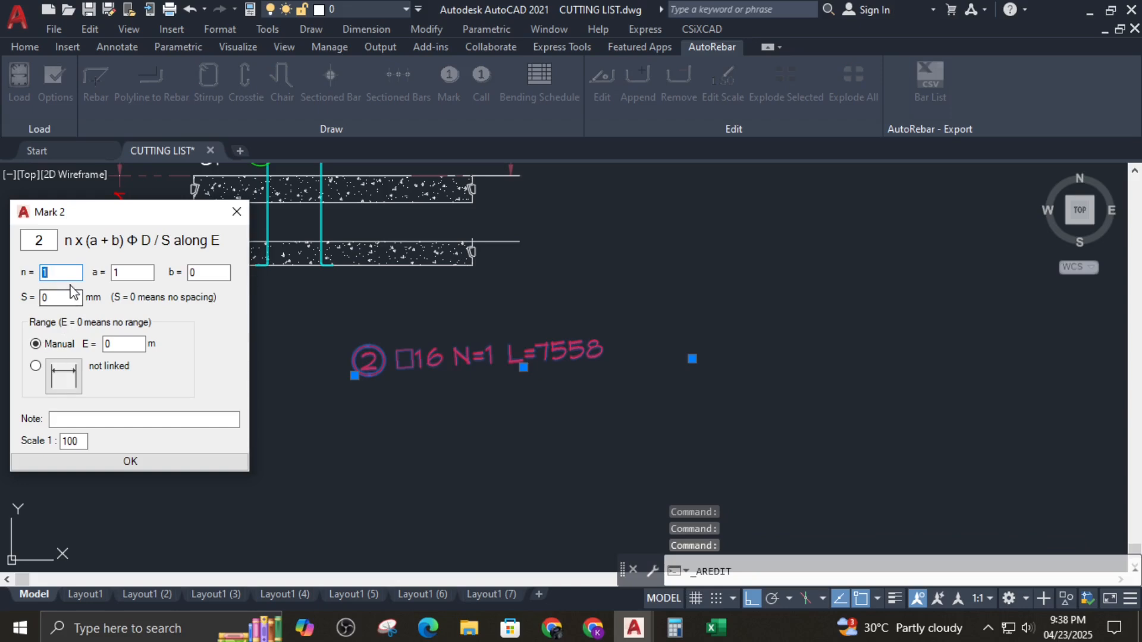
pyautogui.write('5')
pyautogui.press('Return')
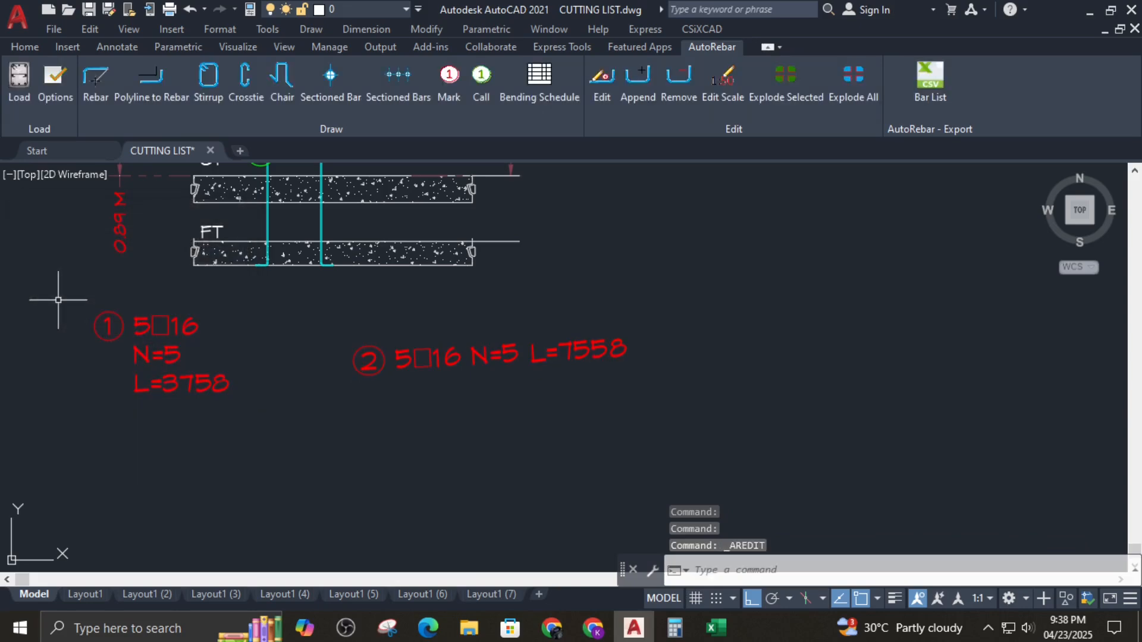
pyautogui.doubleClick(519, 354)
pyautogui.press('Escape')
# Step: Place a horizontal call tag for mark 2 beside the second vertical bar, just above the GF slab
pyautogui.scroll(-5, 448, 407)
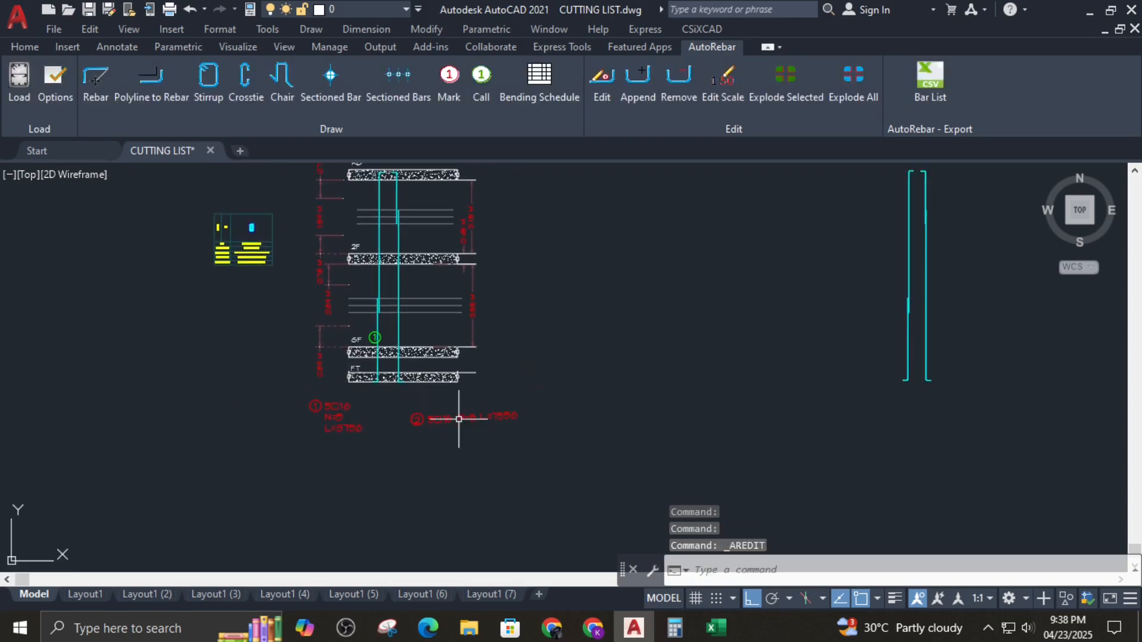
pyautogui.click(477, 79)
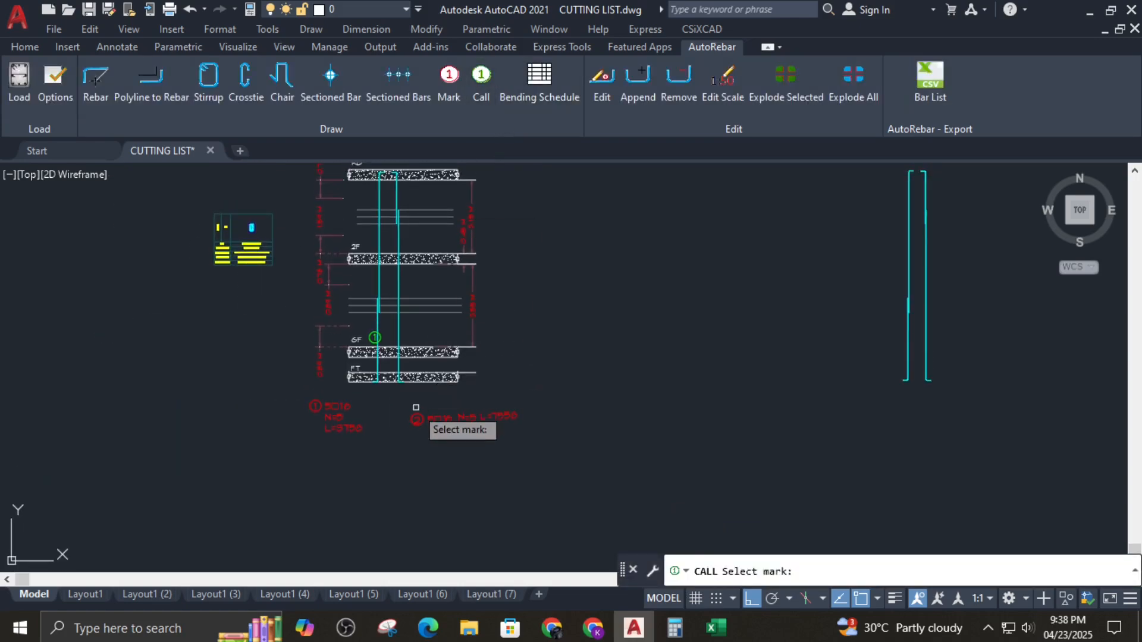
pyautogui.click(418, 427)
pyautogui.click(427, 417)
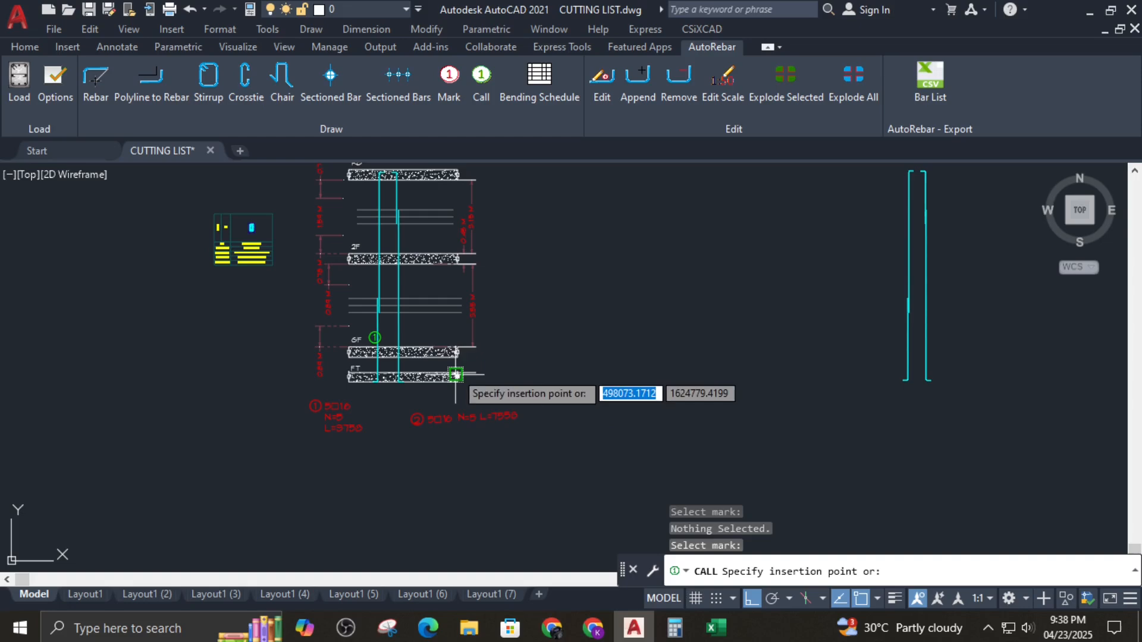
pyautogui.scroll(4, 417, 333)
pyautogui.click(349, 297)
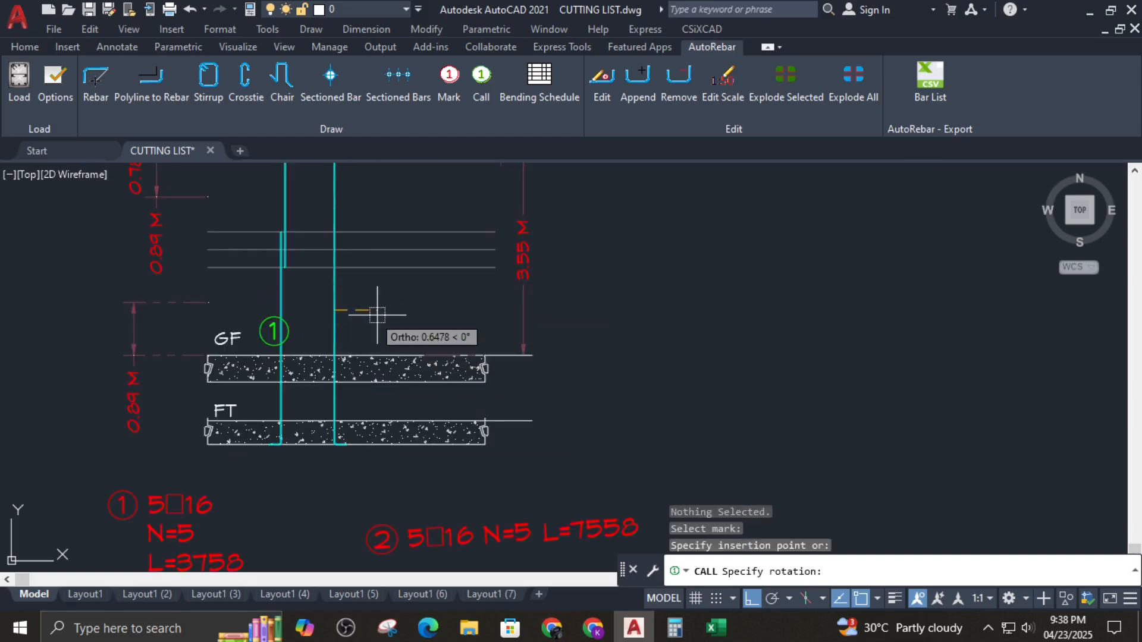
pyautogui.click(393, 313)
# Step: Mark the upper bar of the first vertical line, placing its note horizontally below the mark 1 and mark 2 notes
pyautogui.scroll(-6, 407, 316)
pyautogui.scroll(4, 417, 352)
pyautogui.moveTo(435, 406); pyautogui.dragTo(495, 547, button='middle')
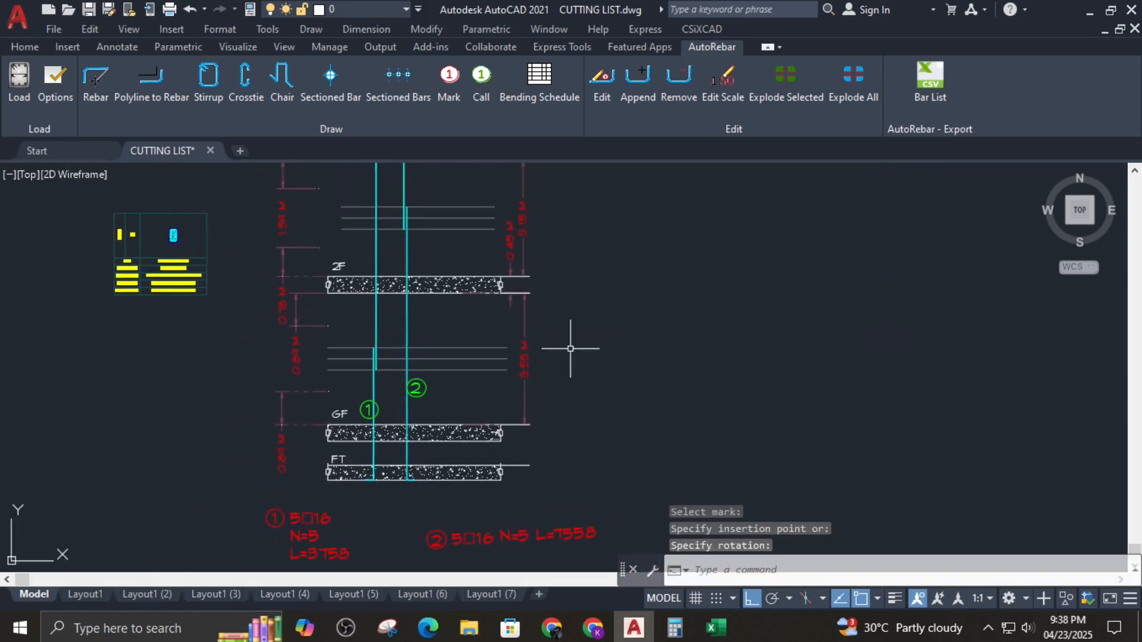
pyautogui.click(455, 87)
pyautogui.moveTo(426, 262); pyautogui.dragTo(446, 328, button='middle')
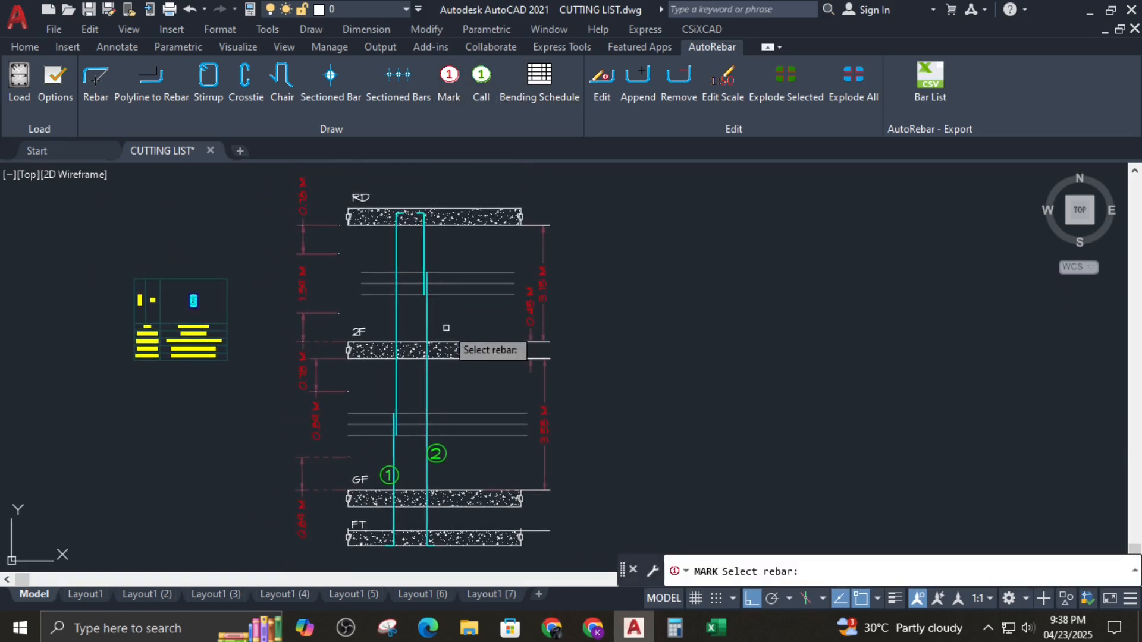
pyautogui.click(395, 321)
pyautogui.scroll(-1, 402, 310)
pyautogui.scroll(2, 544, 365)
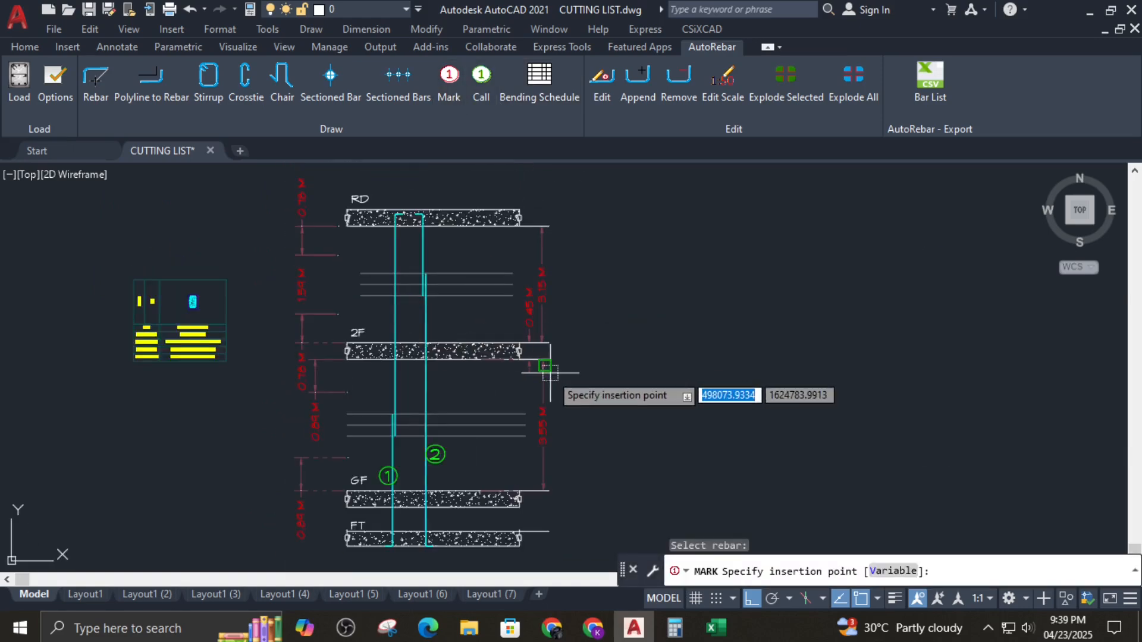
pyautogui.scroll(-2, 553, 434)
pyautogui.moveTo(554, 434); pyautogui.dragTo(496, 490, button='middle')
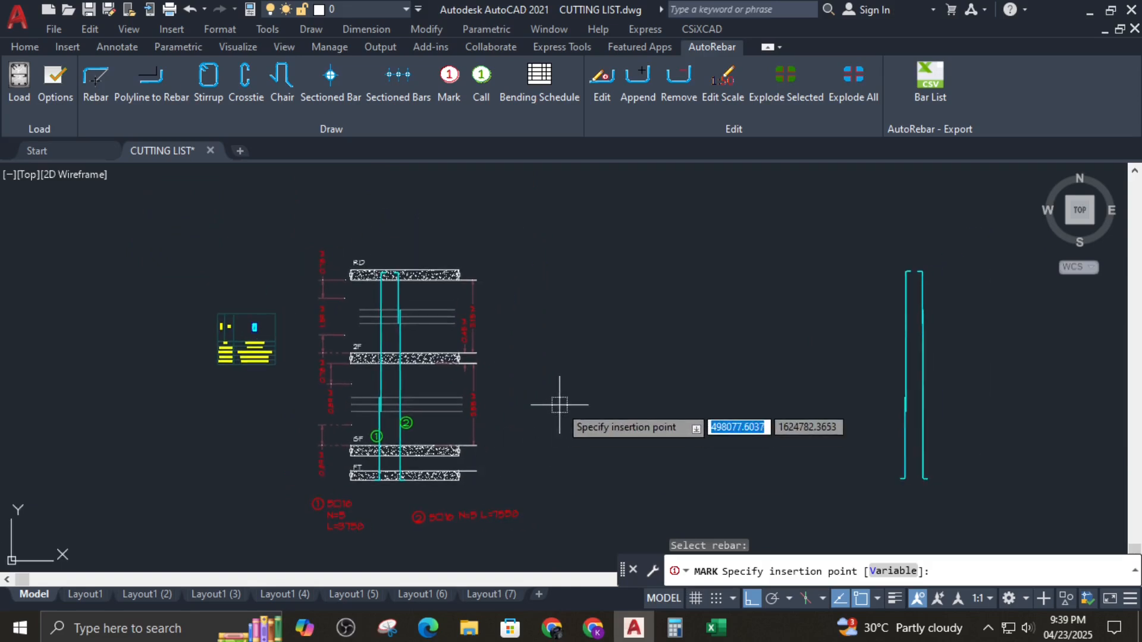
pyautogui.scroll(-3, 547, 341)
pyautogui.click(408, 421)
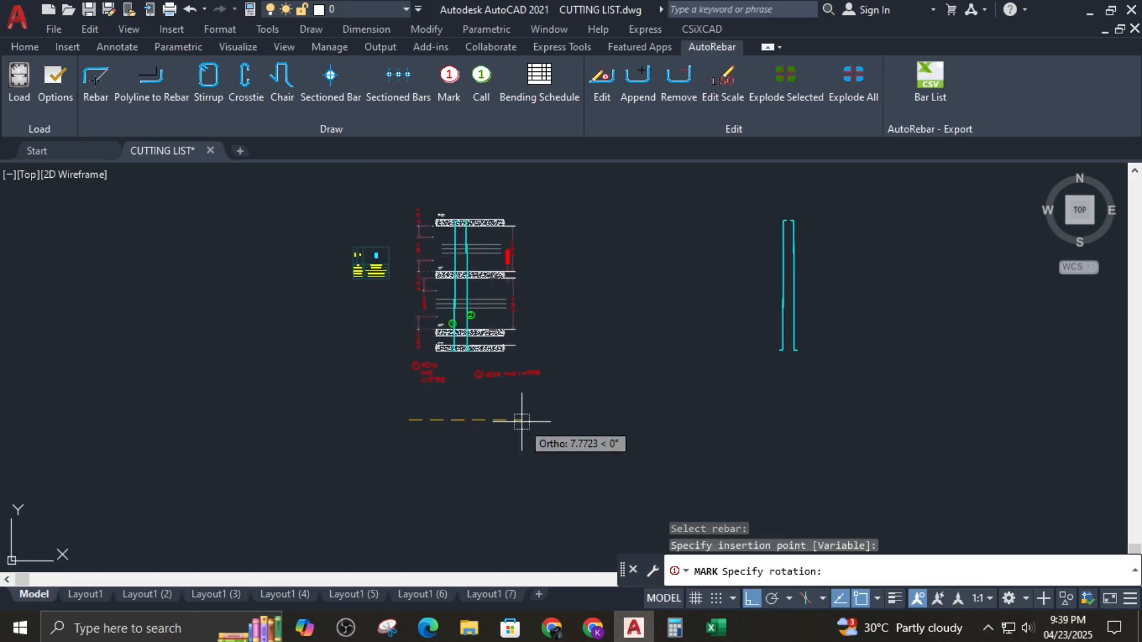
pyautogui.click(523, 416)
# Step: Set the bar multiplier n of mark 3 to 5
pyautogui.doubleClick(456, 416)
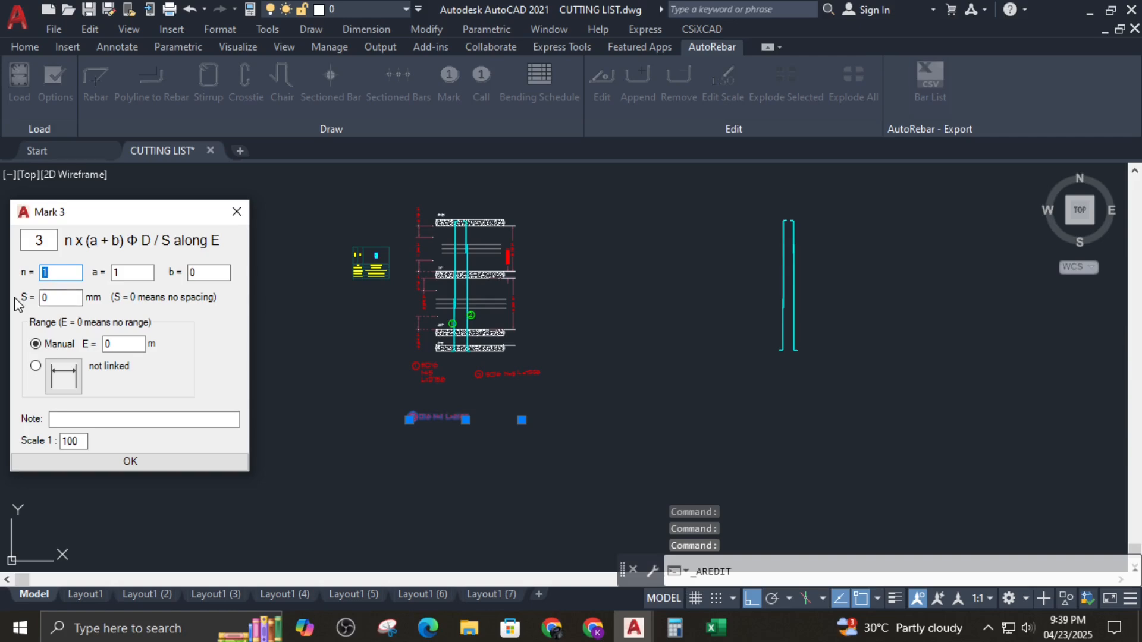
pyautogui.press('Return')
pyautogui.scroll(6, 443, 419)
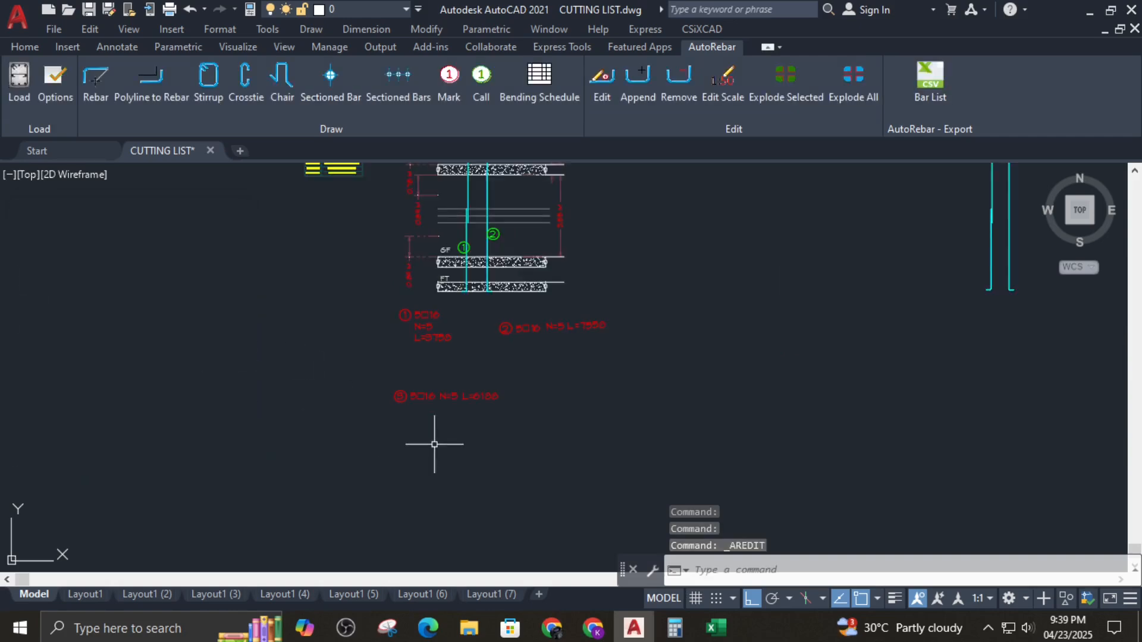
pyautogui.scroll(-10, 468, 386)
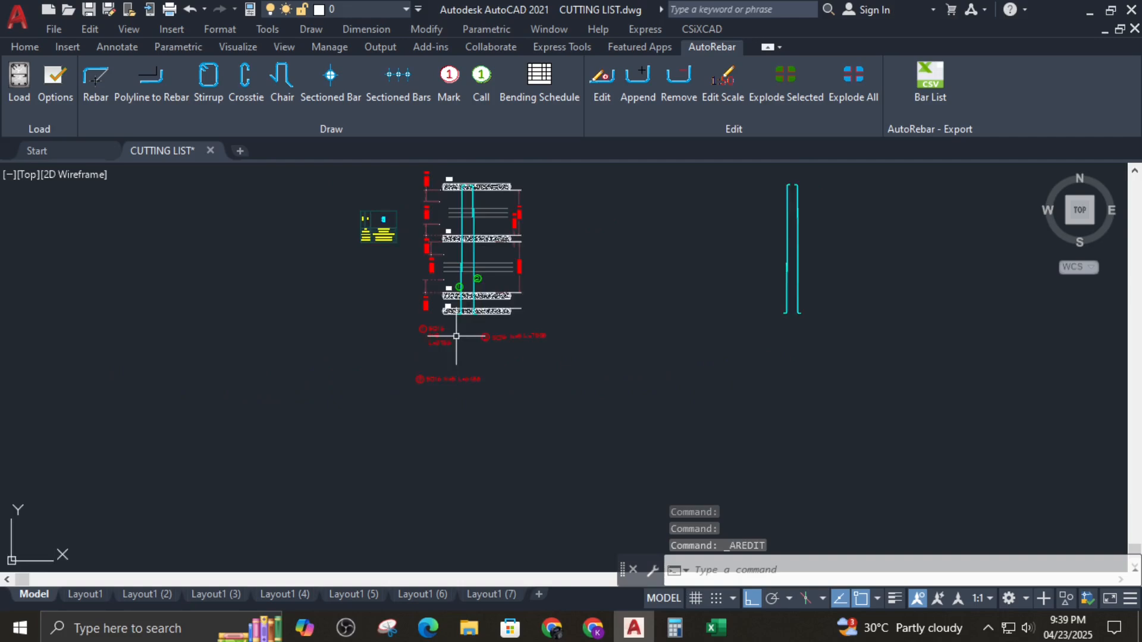
# Step: Place a call tag for mark 3 on the upper bar of the first vertical line, just above the 2F slab
pyautogui.click(479, 81)
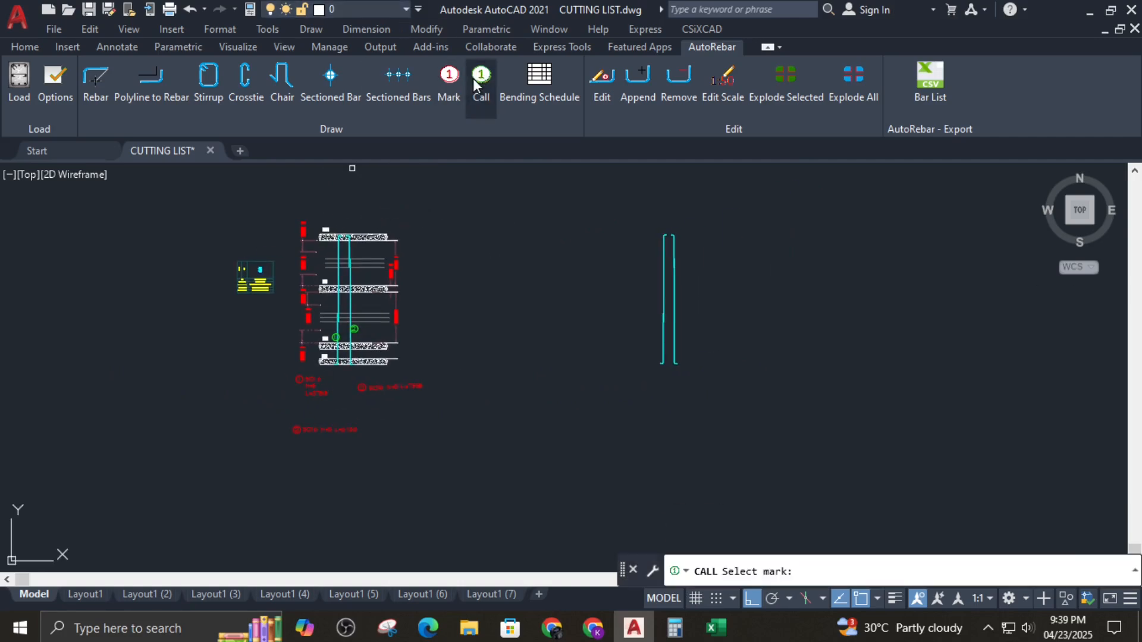
pyautogui.click(339, 424)
pyautogui.click(331, 429)
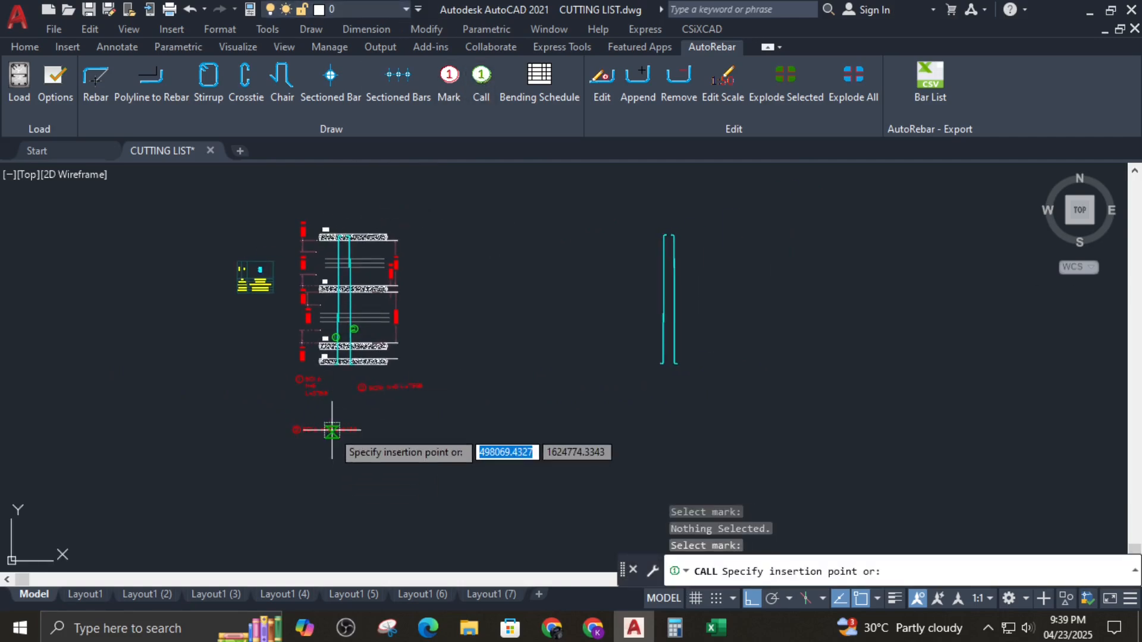
pyautogui.scroll(6, 341, 403)
pyautogui.moveTo(498, 383)
pyautogui.mouseDown(button='middle')
pyautogui.moveTo(433, 482)
pyautogui.moveTo(433, 407)
pyautogui.mouseUp(button='middle')
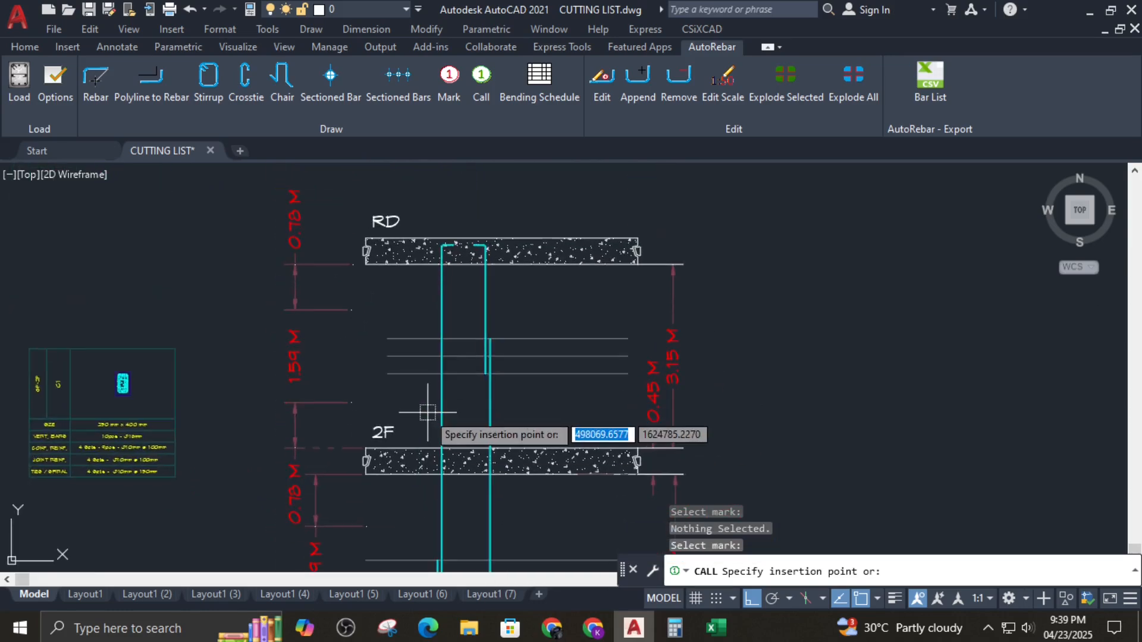
pyautogui.click(443, 398)
pyautogui.press('Return')
pyautogui.scroll(-2, 505, 328)
pyautogui.moveTo(505, 328); pyautogui.dragTo(480, 248, button='middle')
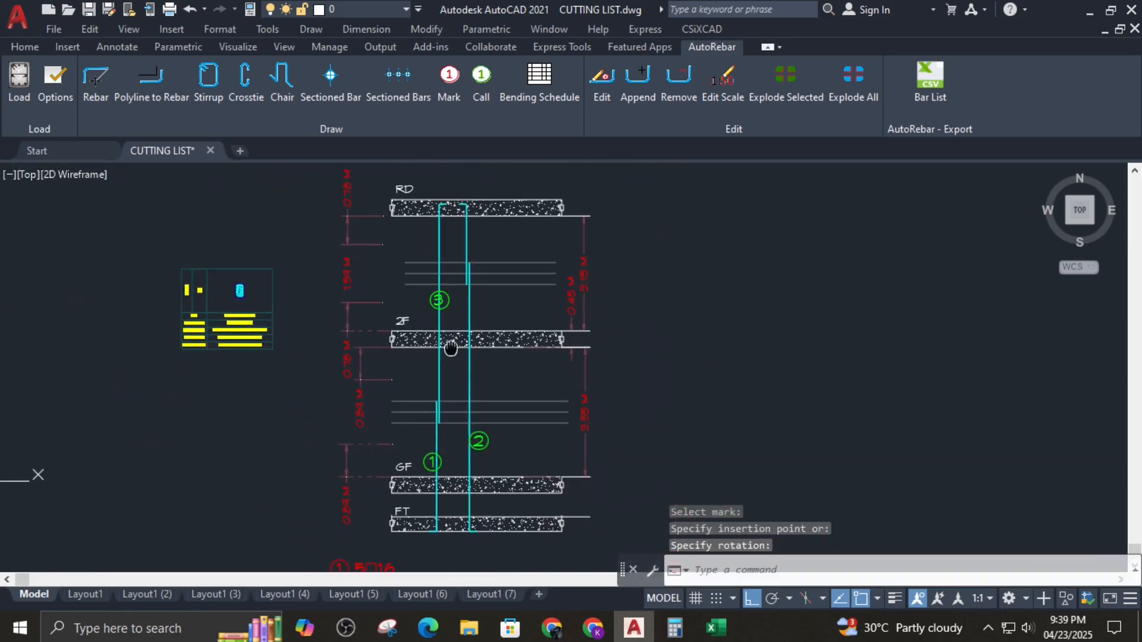
# Step: Mark the upper bar of the second vertical line, placing its note horizontally below the mark 2 note
pyautogui.click(449, 76)
pyautogui.moveTo(531, 305); pyautogui.dragTo(501, 371, button='middle')
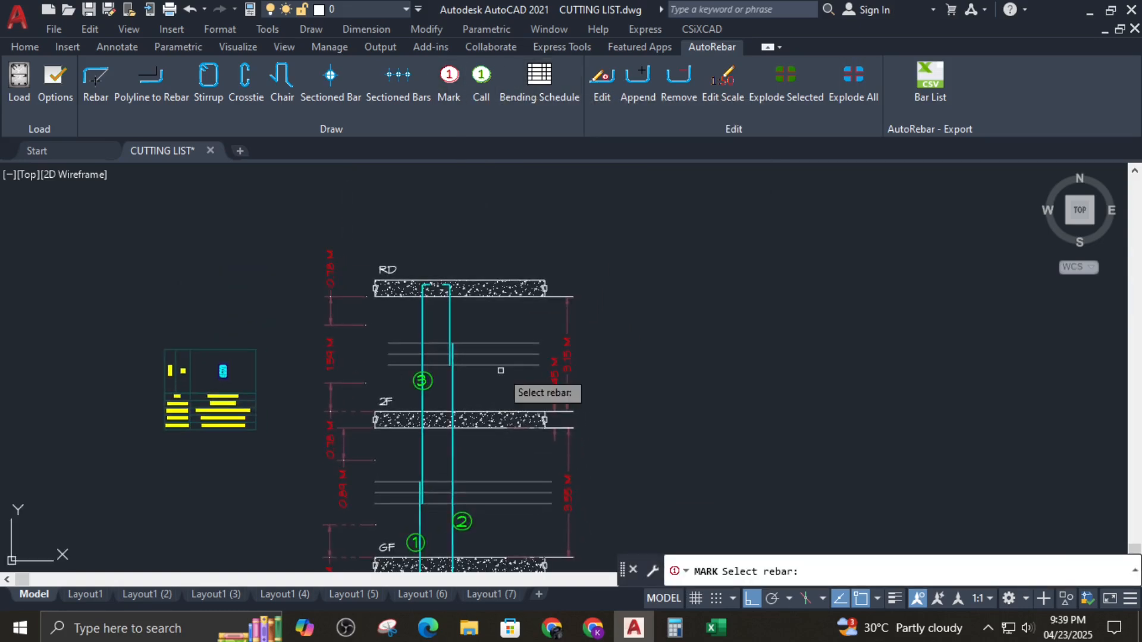
pyautogui.click(452, 325)
pyautogui.moveTo(479, 330)
pyautogui.mouseDown(button='middle')
pyautogui.moveTo(298, 159)
pyautogui.moveTo(387, 260)
pyautogui.mouseUp(button='middle')
pyautogui.moveTo(331, 535); pyautogui.dragTo(359, 461, button='middle')
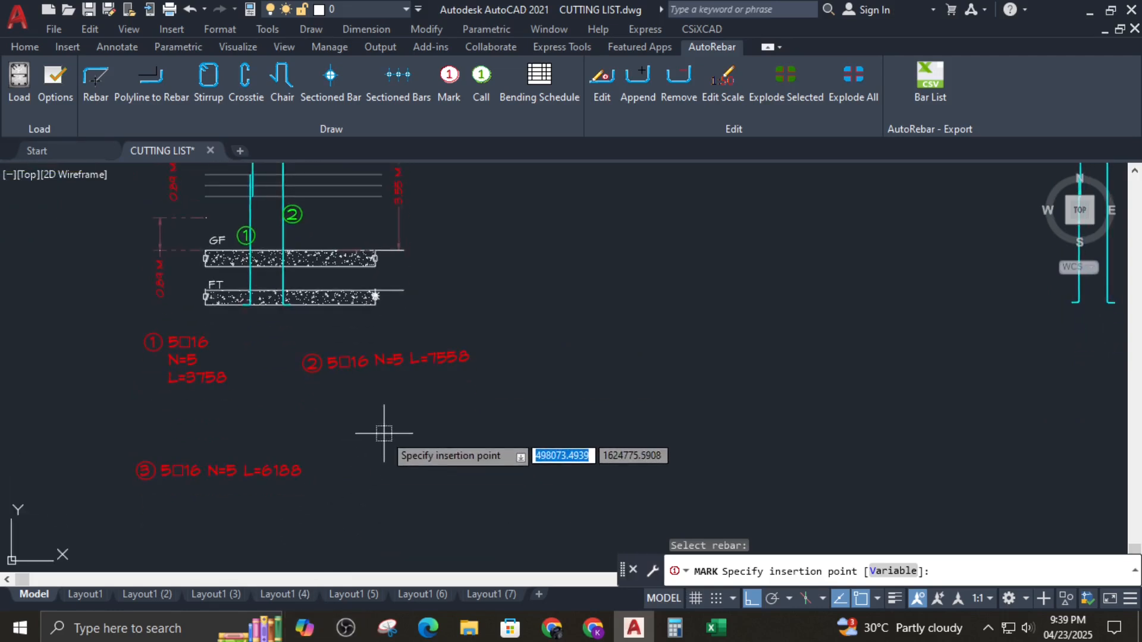
pyautogui.moveTo(340, 420); pyautogui.dragTo(350, 408, button='middle')
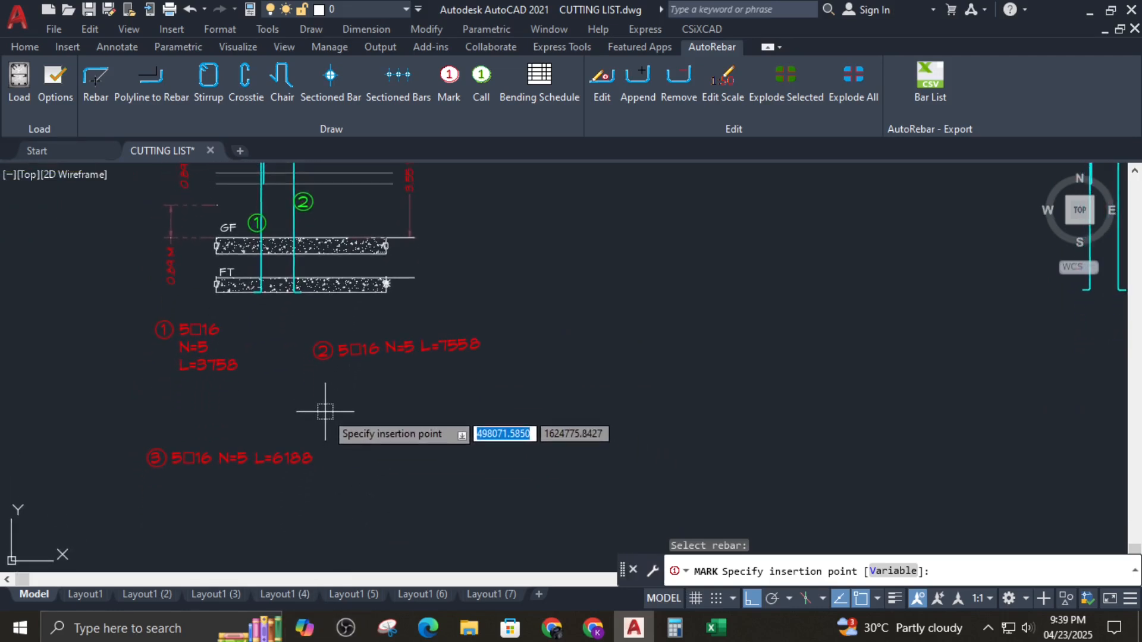
pyautogui.click(325, 411)
pyautogui.click(432, 423)
# Step: Set the bar multiplier n of mark 4 to 5 and leave the rebar edit command
pyautogui.doubleClick(380, 429)
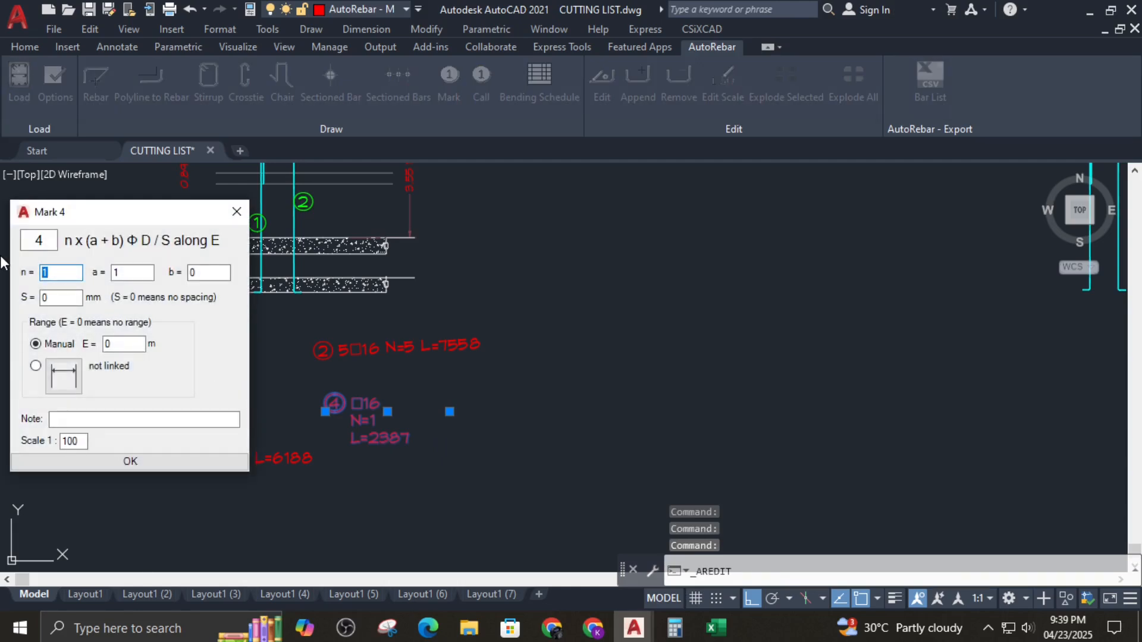
pyautogui.press('Return')
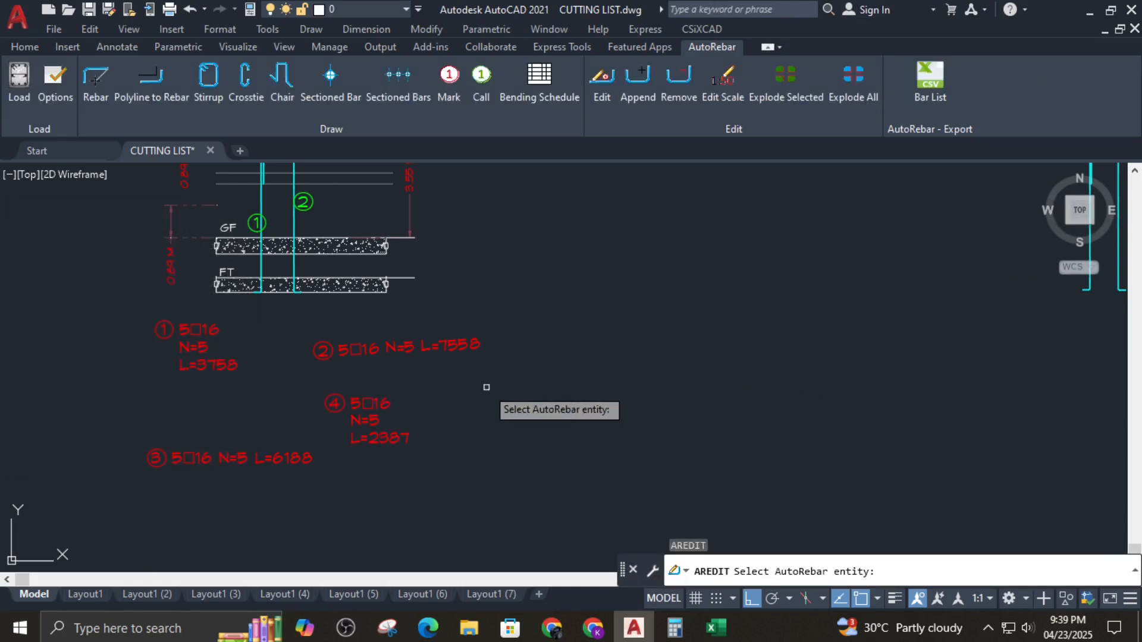
pyautogui.scroll(-2, 541, 391)
pyautogui.press('Escape')
# Step: Place a horizontal call tag for mark 4 on the upper bar of the second vertical line, just below the RD slab
pyautogui.scroll(3, 602, 334)
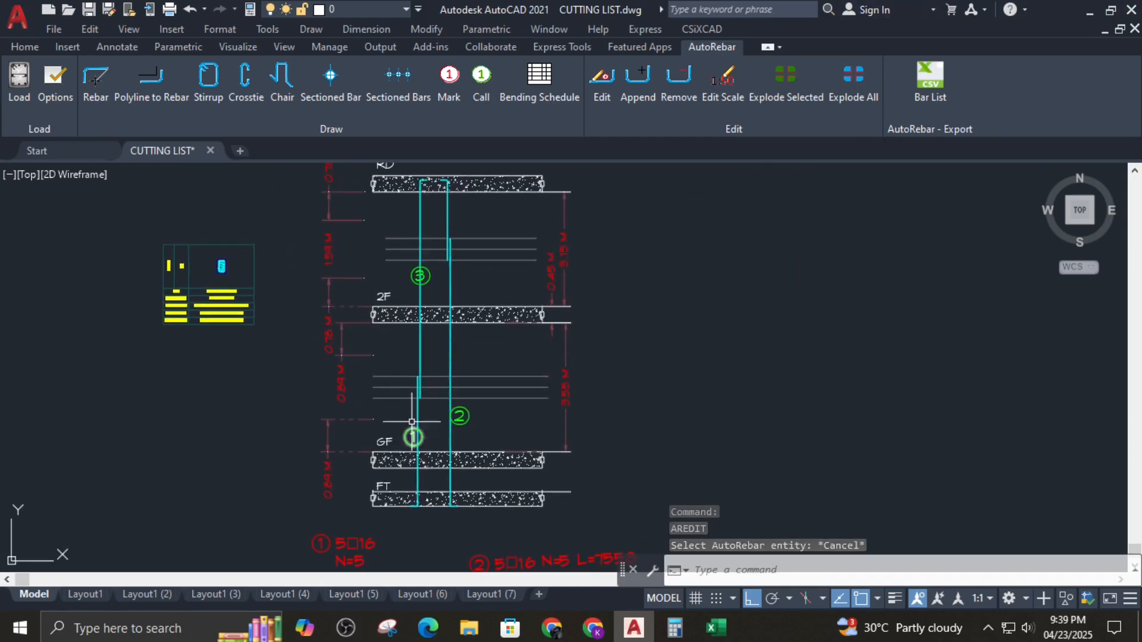
pyautogui.moveTo(411, 422)
pyautogui.mouseDown(button='middle')
pyautogui.moveTo(511, 424)
pyautogui.moveTo(512, 475)
pyautogui.moveTo(496, 477)
pyautogui.mouseUp(button='middle')
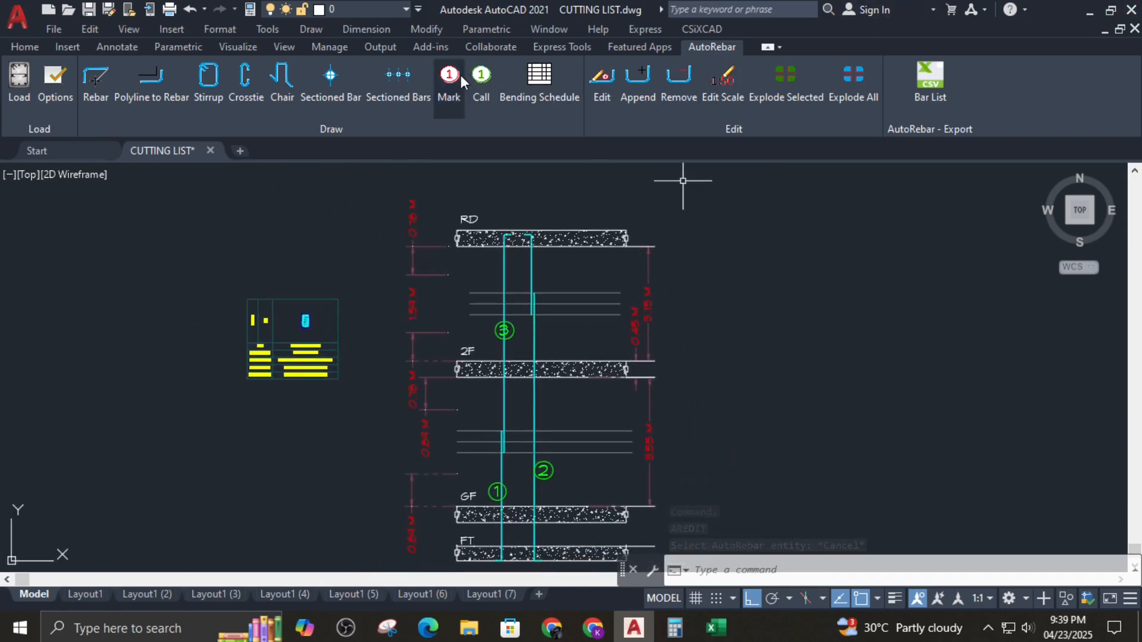
pyautogui.click(482, 75)
pyautogui.scroll(-3, 517, 186)
pyautogui.scroll(3, 528, 335)
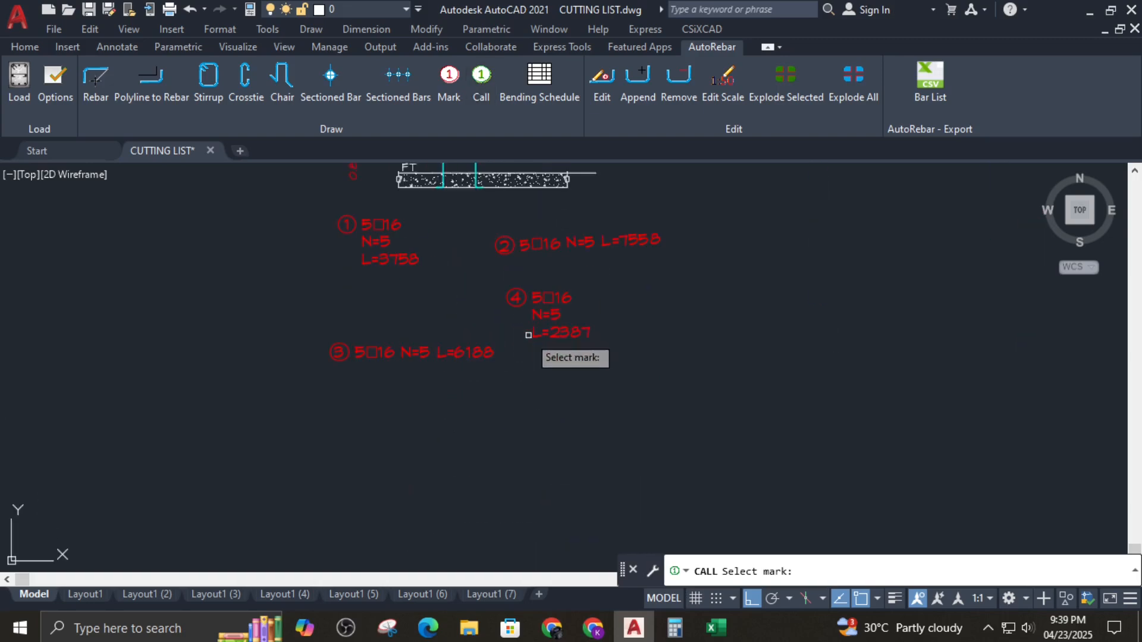
pyautogui.click(538, 331)
pyautogui.click(553, 335)
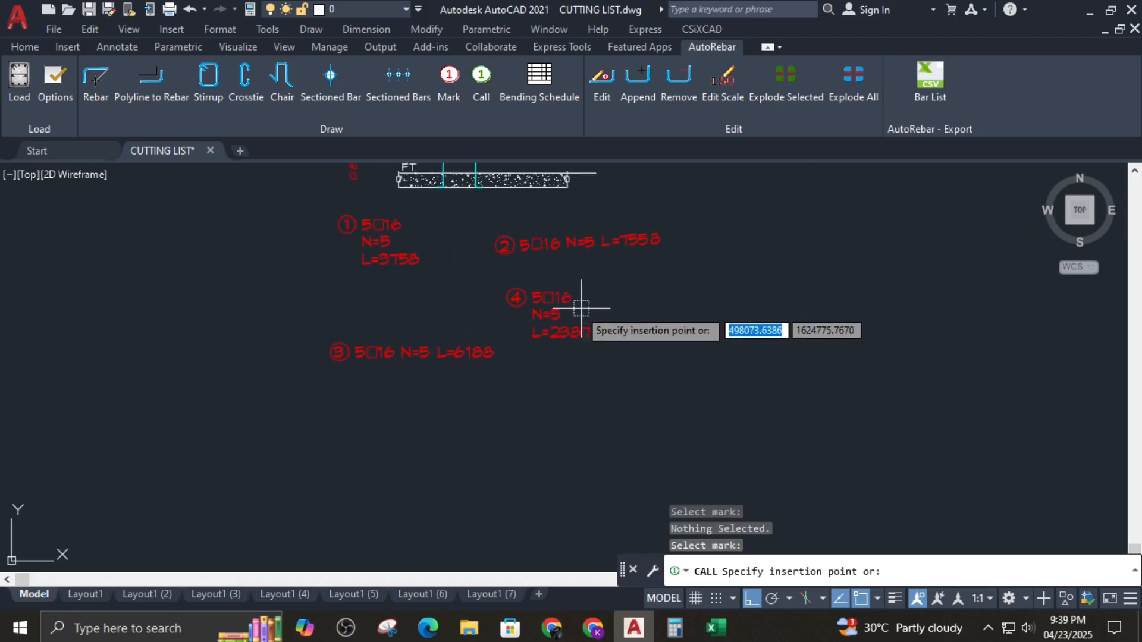
pyautogui.moveTo(581, 309); pyautogui.dragTo(482, 535, button='middle')
pyautogui.scroll(-2, 482, 535)
pyautogui.scroll(4, 456, 281)
pyautogui.moveTo(456, 280); pyautogui.dragTo(475, 380, button='middle')
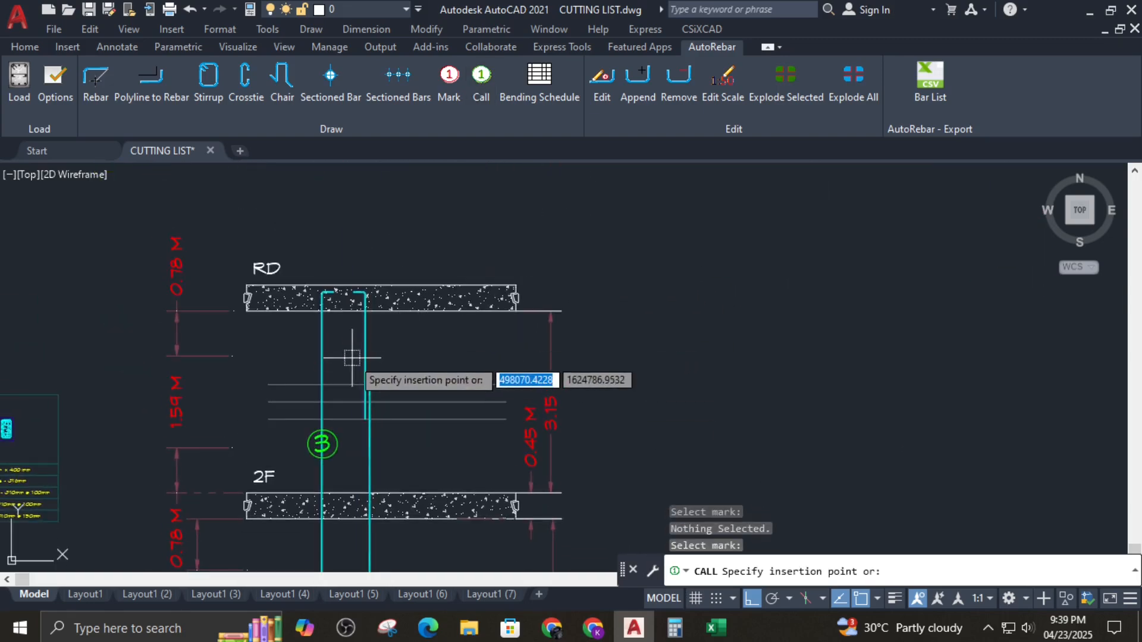
pyautogui.click(369, 342)
pyautogui.click(386, 349)
# Step: Examine the C1 cross-section with its ties and the reinforcement entries in the column schedule
pyautogui.moveTo(407, 332); pyautogui.dragTo(477, 224, button='middle')
pyautogui.scroll(-4, 478, 218)
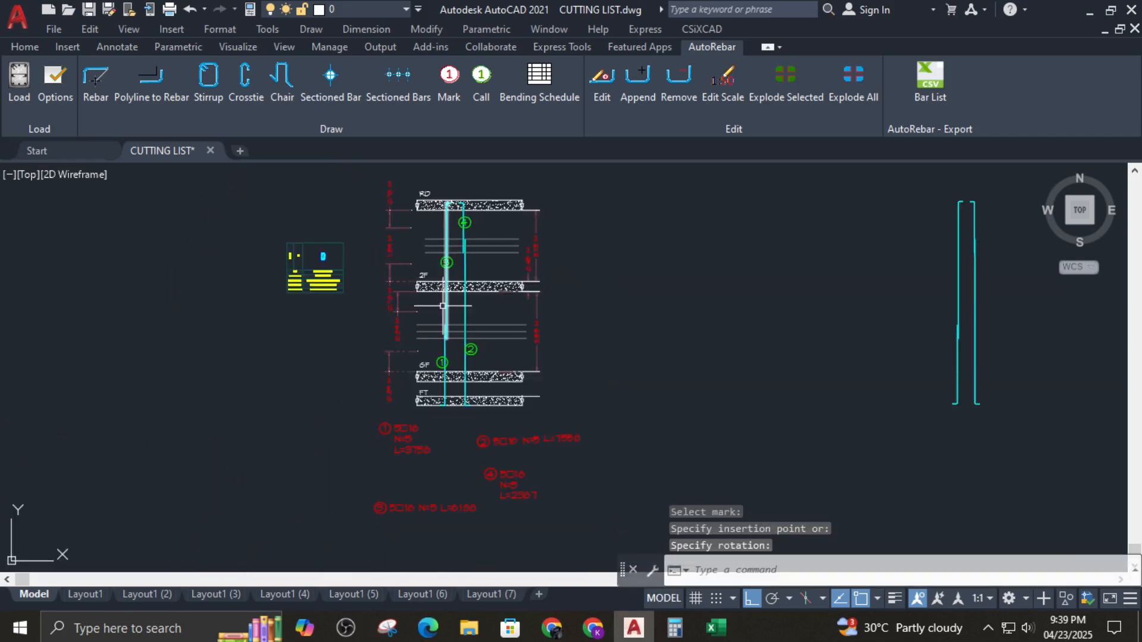
pyautogui.scroll(2, 442, 312)
pyautogui.moveTo(442, 315); pyautogui.dragTo(507, 382, button='middle')
pyautogui.scroll(6, 256, 202)
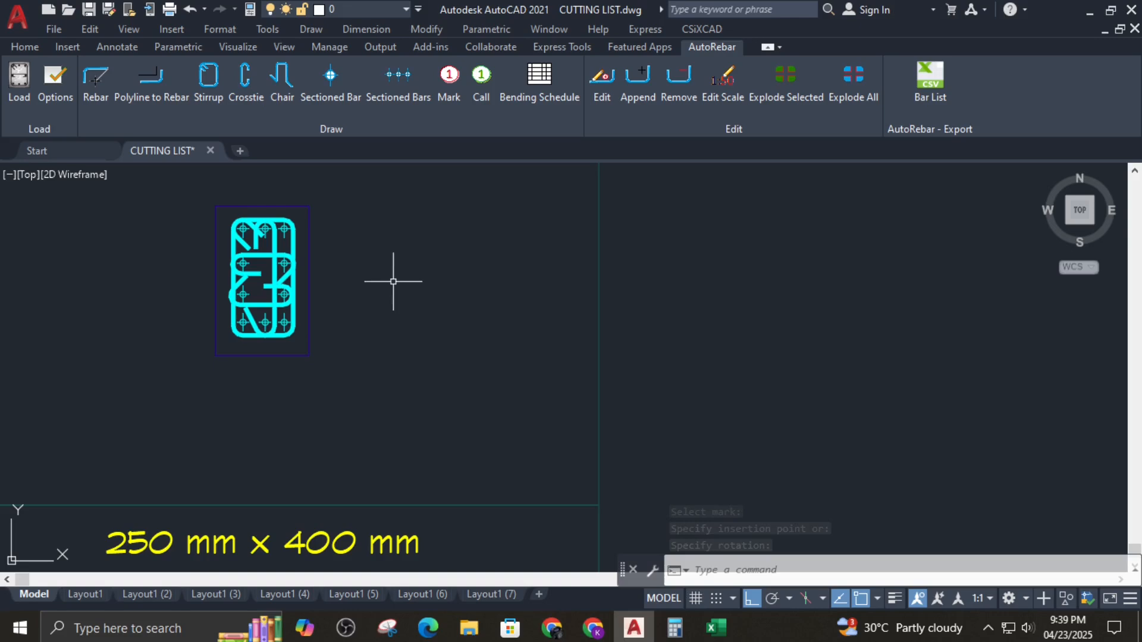
pyautogui.scroll(-4, 381, 284)
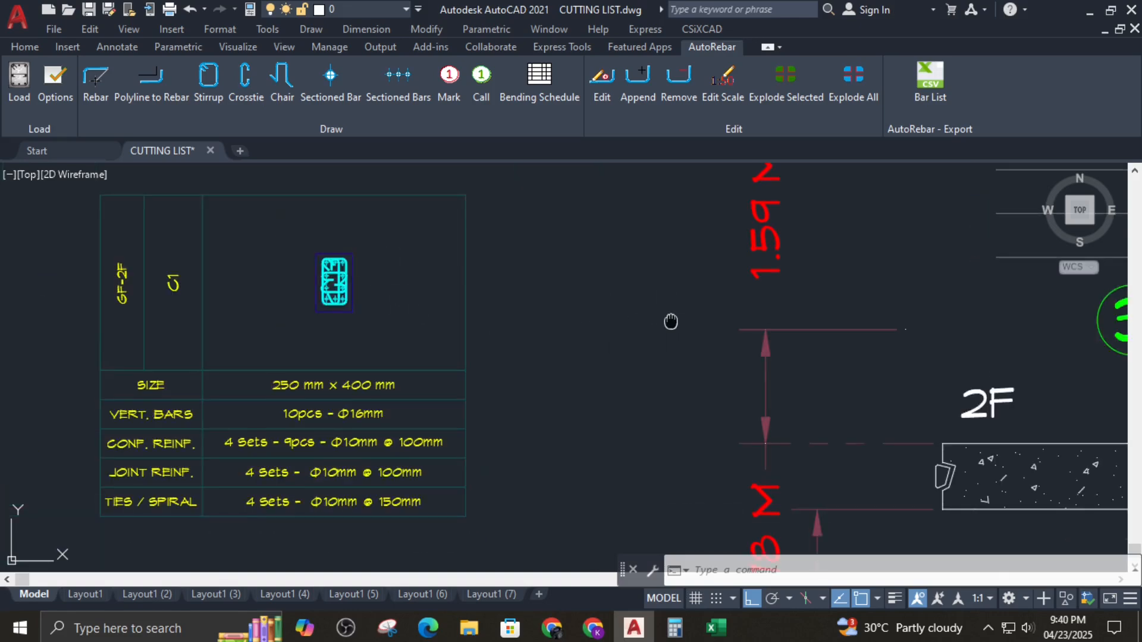
pyautogui.scroll(4, 357, 254)
pyautogui.scroll(-7, 307, 250)
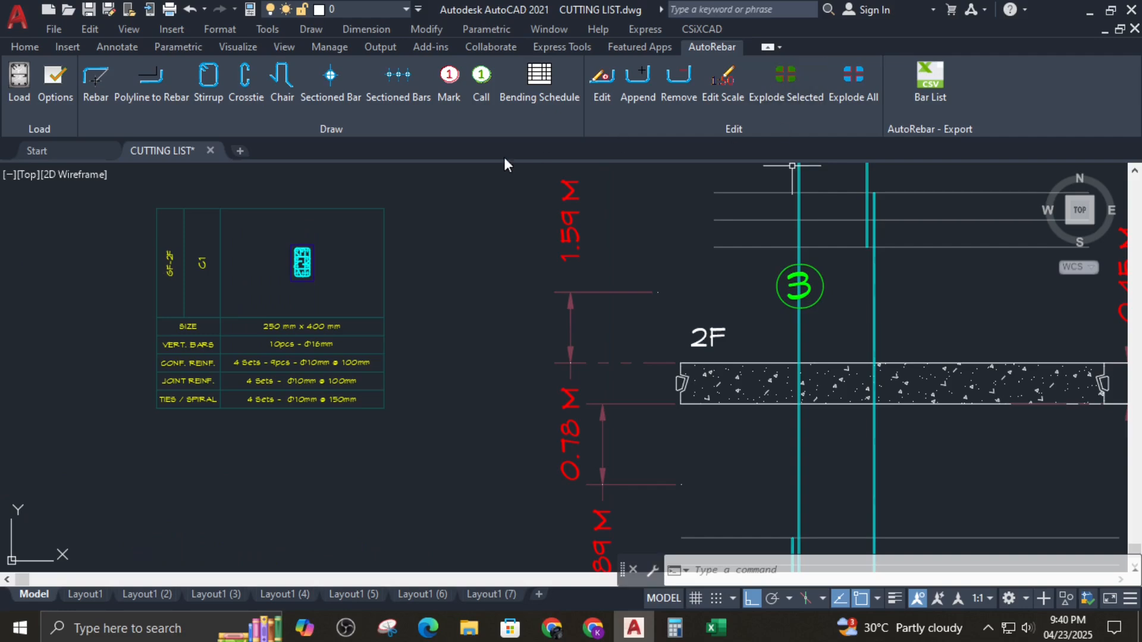
pyautogui.scroll(2, 479, 165)
# Step: Mark the outer stirrup of the C1 cross-section, placing its note horizontally in the empty area beside the column elevation, near the RD slab
pyautogui.click(463, 85)
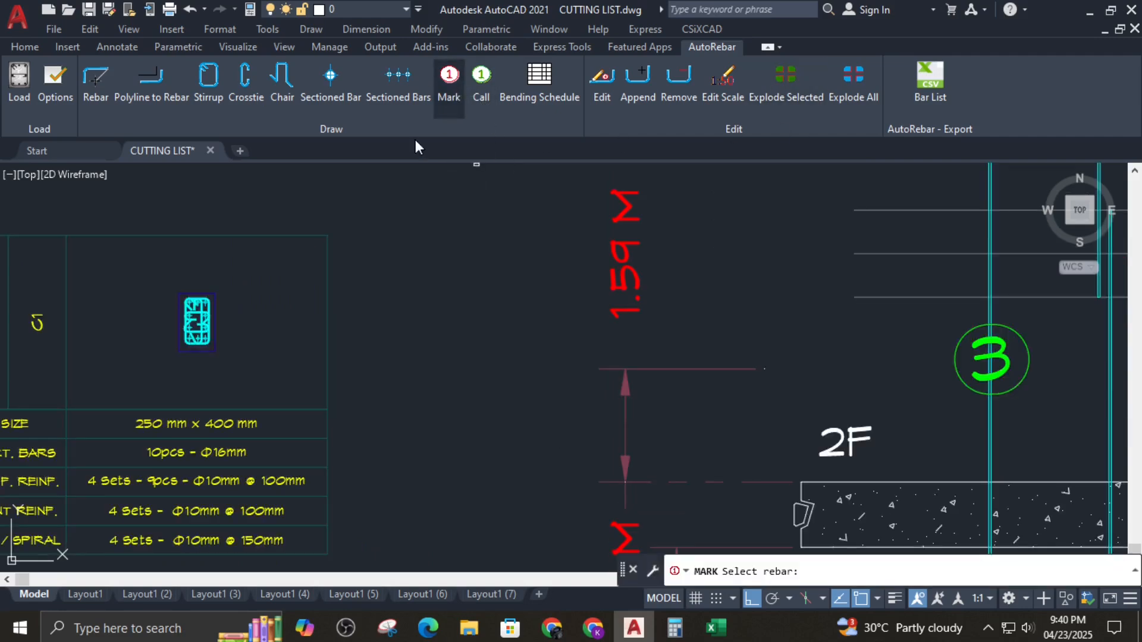
pyautogui.click(449, 86)
pyautogui.scroll(3, 178, 321)
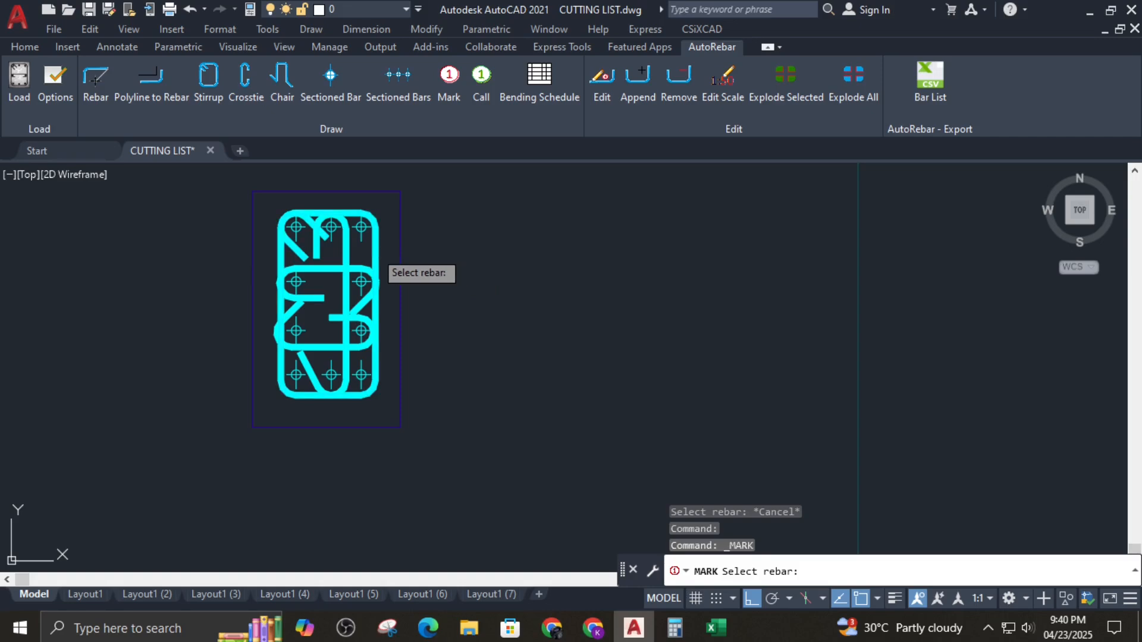
pyautogui.scroll(2, 376, 252)
pyautogui.click(375, 252)
pyautogui.scroll(-11, 378, 252)
pyautogui.moveTo(535, 299); pyautogui.dragTo(324, 342, button='middle')
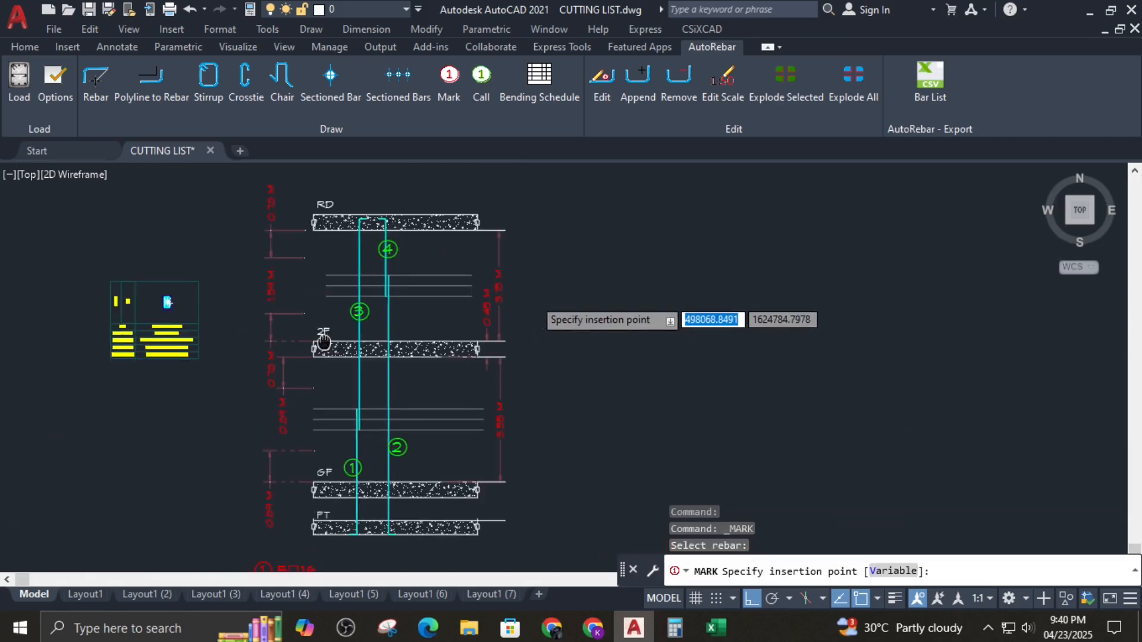
pyautogui.click(654, 257)
pyautogui.click(702, 261)
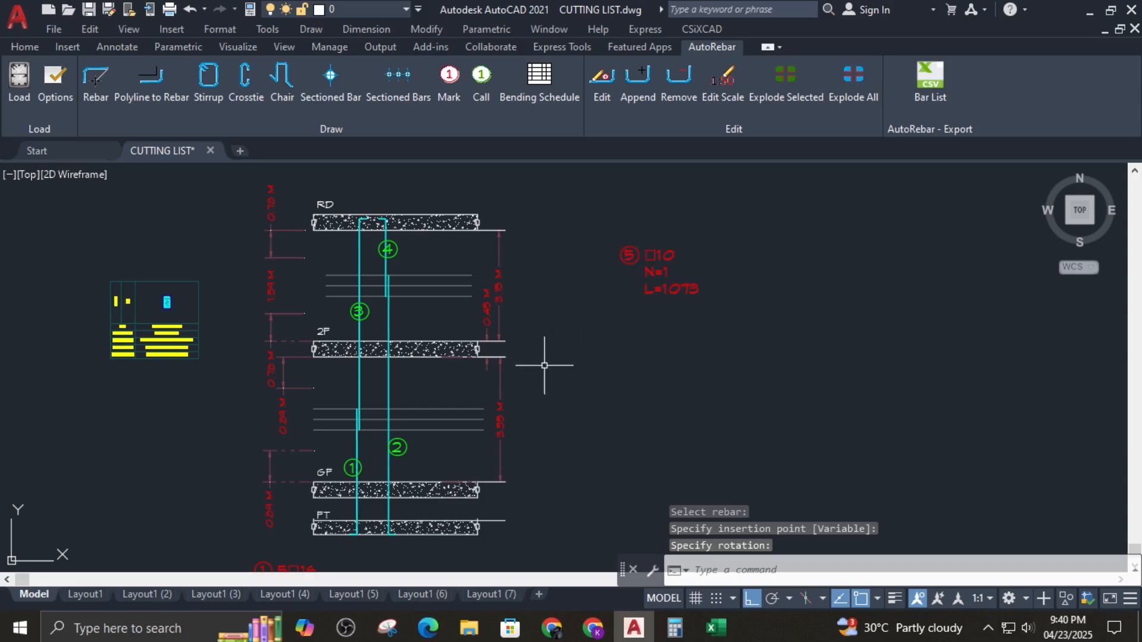
# Step: Examine the column elevation from the footing to 2F and the confinement, joint and tie spacing entries in the C1 schedule
pyautogui.moveTo(545, 366); pyautogui.dragTo(571, 262, button='middle')
pyautogui.scroll(2, 470, 392)
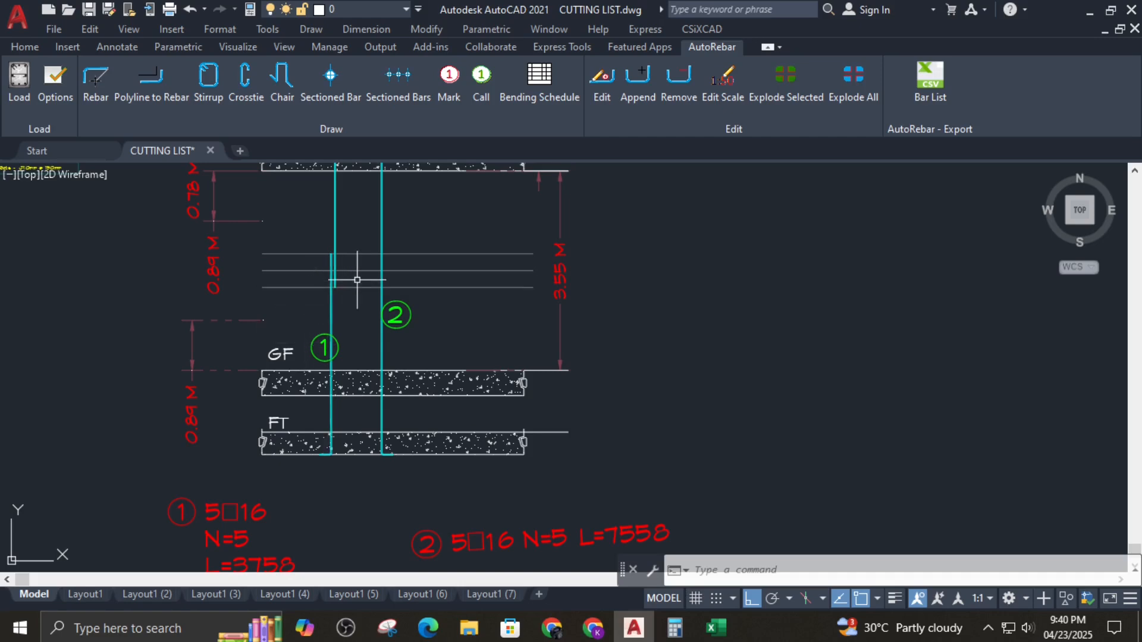
pyautogui.scroll(-5, 361, 283)
pyautogui.scroll(3, 339, 218)
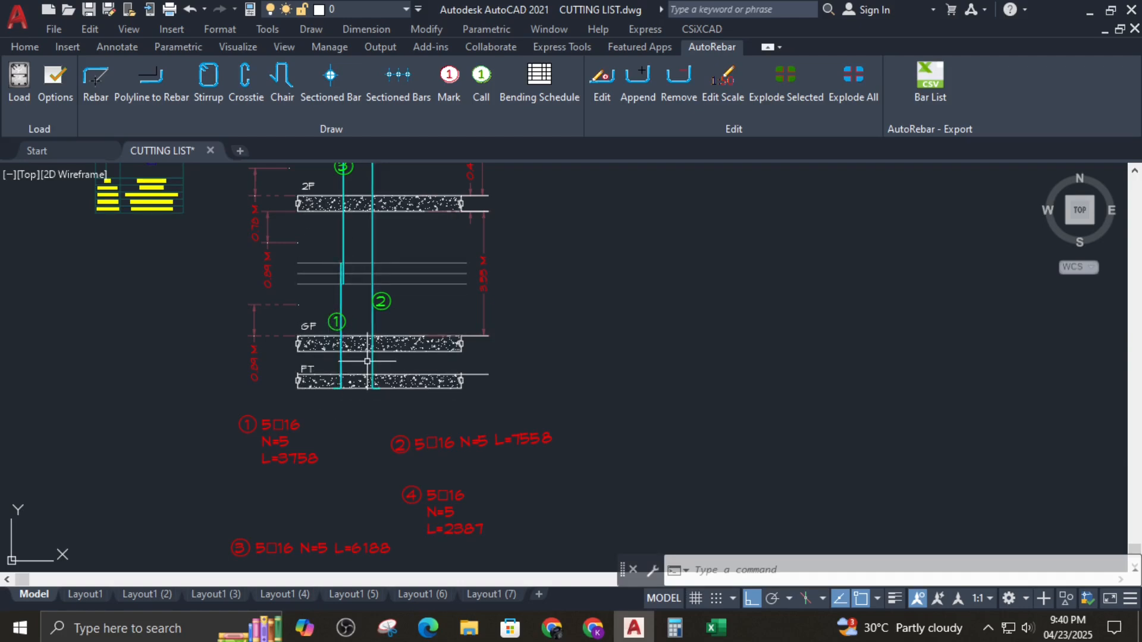
pyautogui.scroll(2, 277, 341)
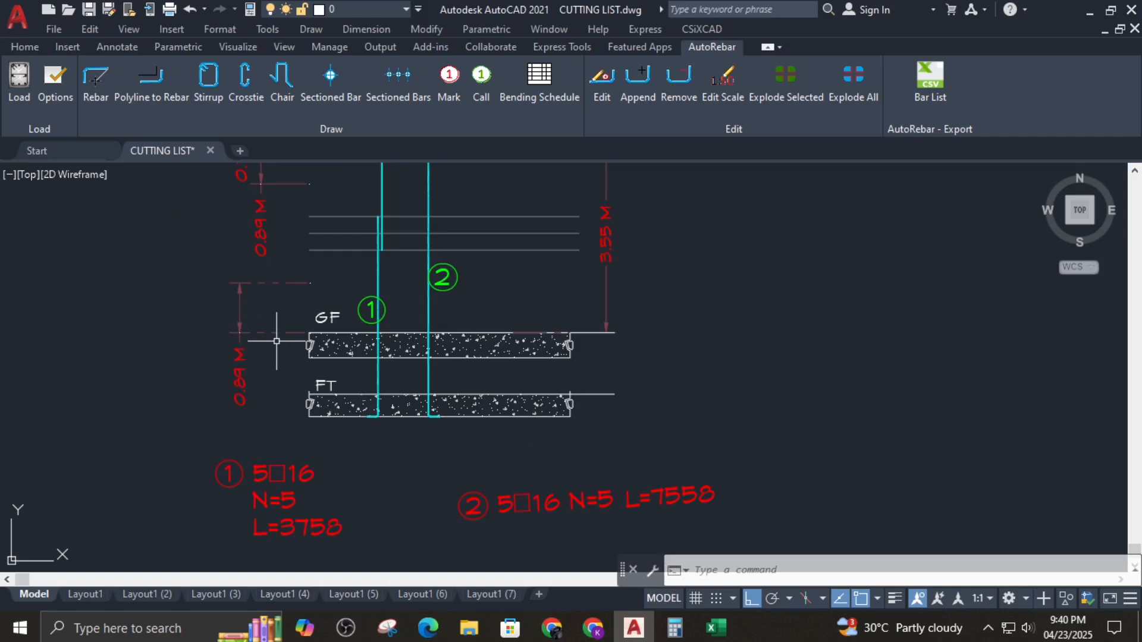
pyautogui.scroll(-2, 277, 341)
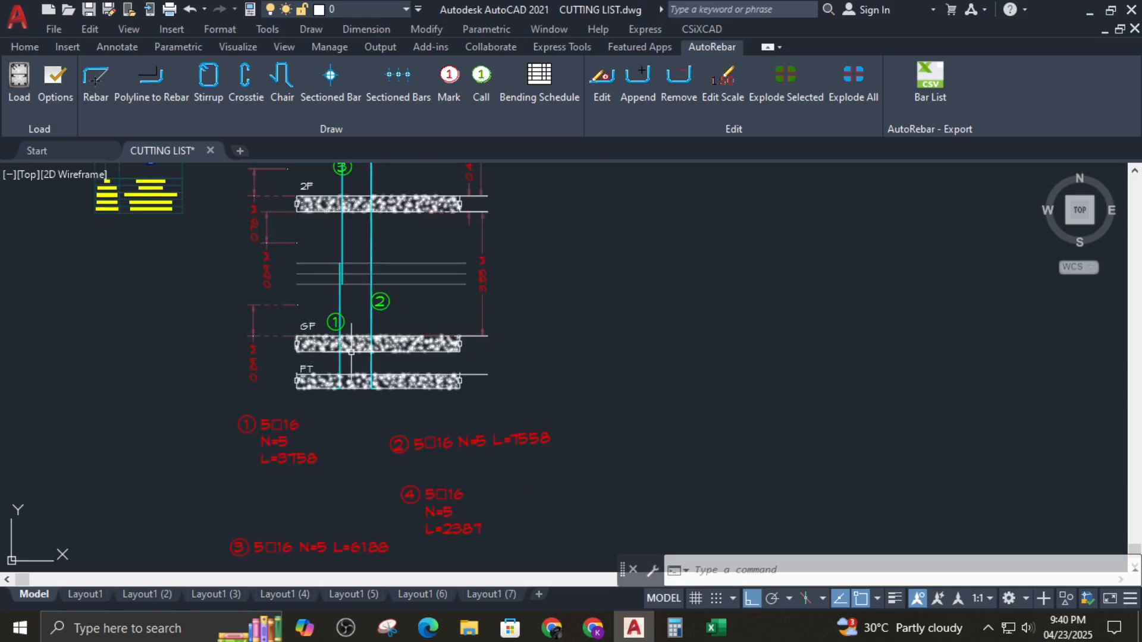
pyautogui.moveTo(238, 310); pyautogui.dragTo(371, 397, button='middle')
pyautogui.scroll(5, 274, 287)
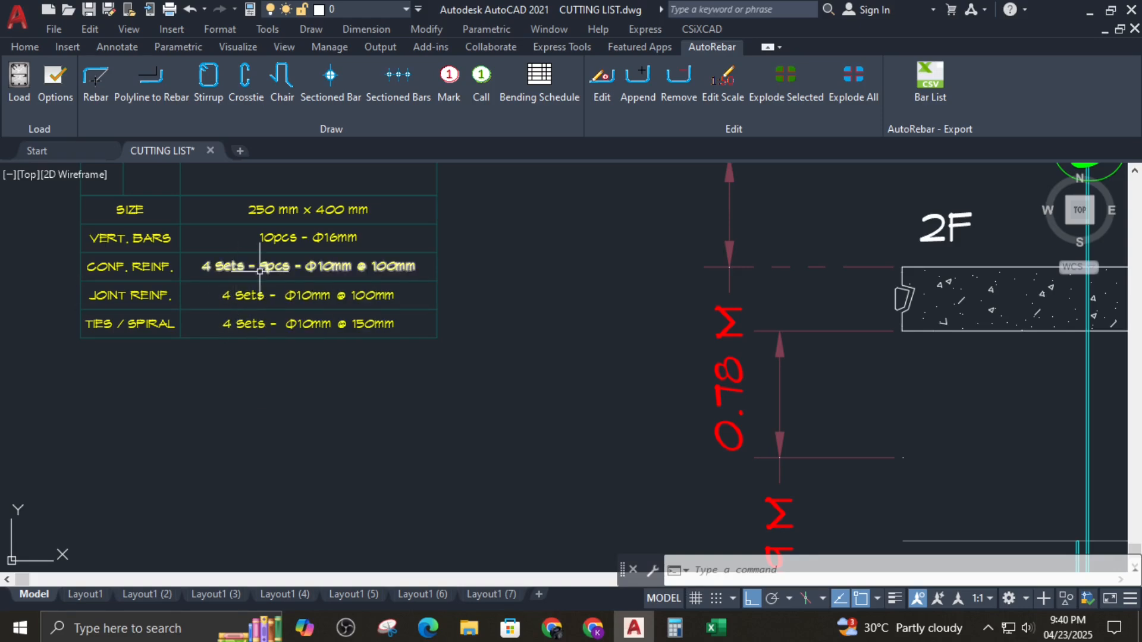
# Step: Set mark 5's stirrup spacing to 100 mm and link its range to the dimension rising from the top of the GF slab
pyautogui.scroll(4, 352, 277)
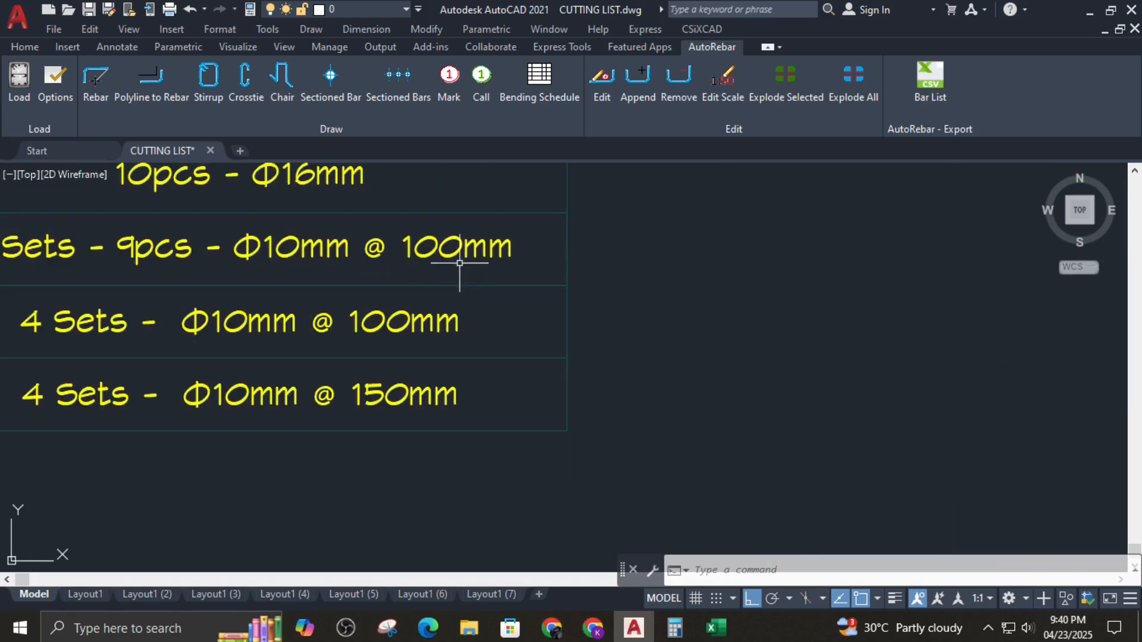
pyautogui.scroll(-4, 467, 256)
pyautogui.scroll(2, 373, 260)
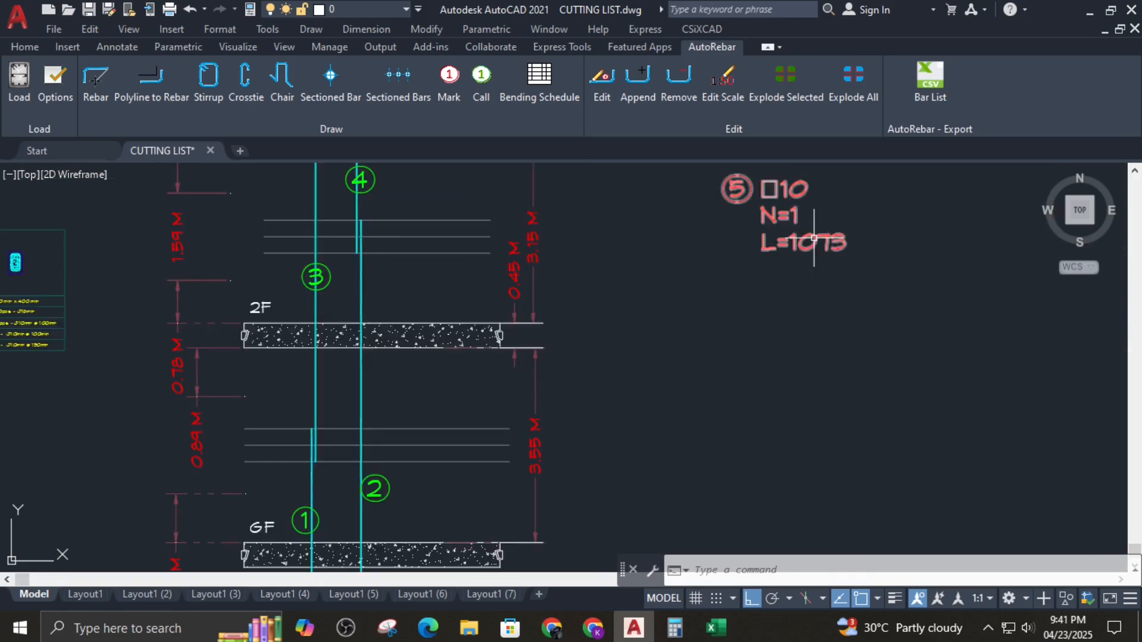
pyautogui.doubleClick(785, 214)
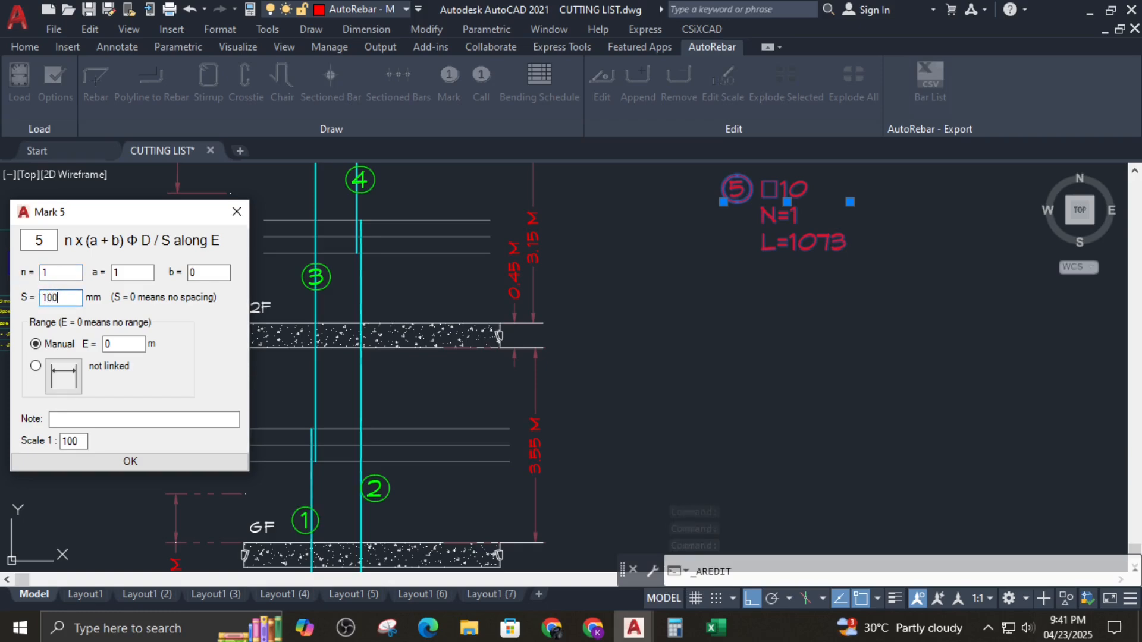
pyautogui.click(71, 380)
pyautogui.scroll(-4, 498, 307)
pyautogui.moveTo(512, 283); pyautogui.dragTo(529, 236, button='middle')
pyautogui.scroll(2, 461, 355)
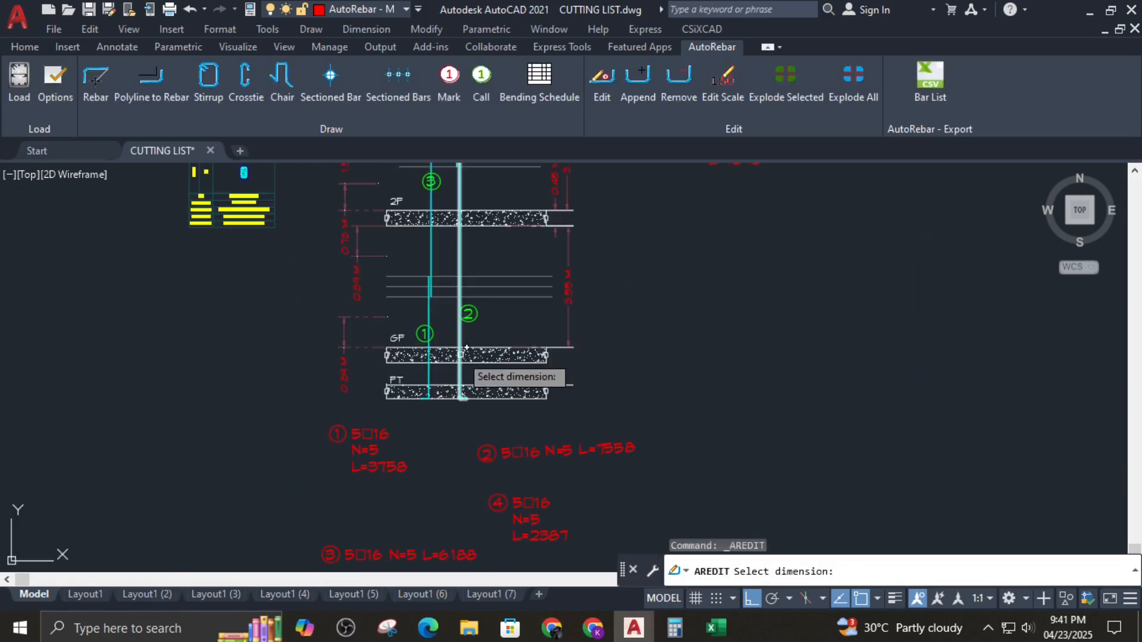
pyautogui.scroll(2, 372, 353)
pyautogui.click(326, 336)
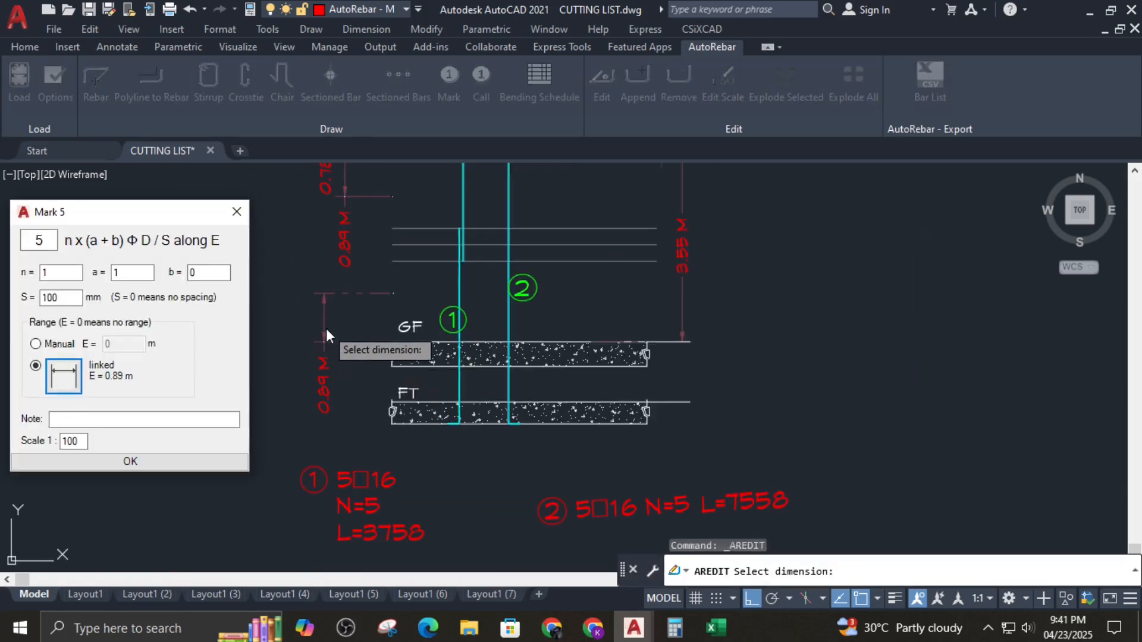
pyautogui.click(130, 461)
pyautogui.scroll(-5, 511, 323)
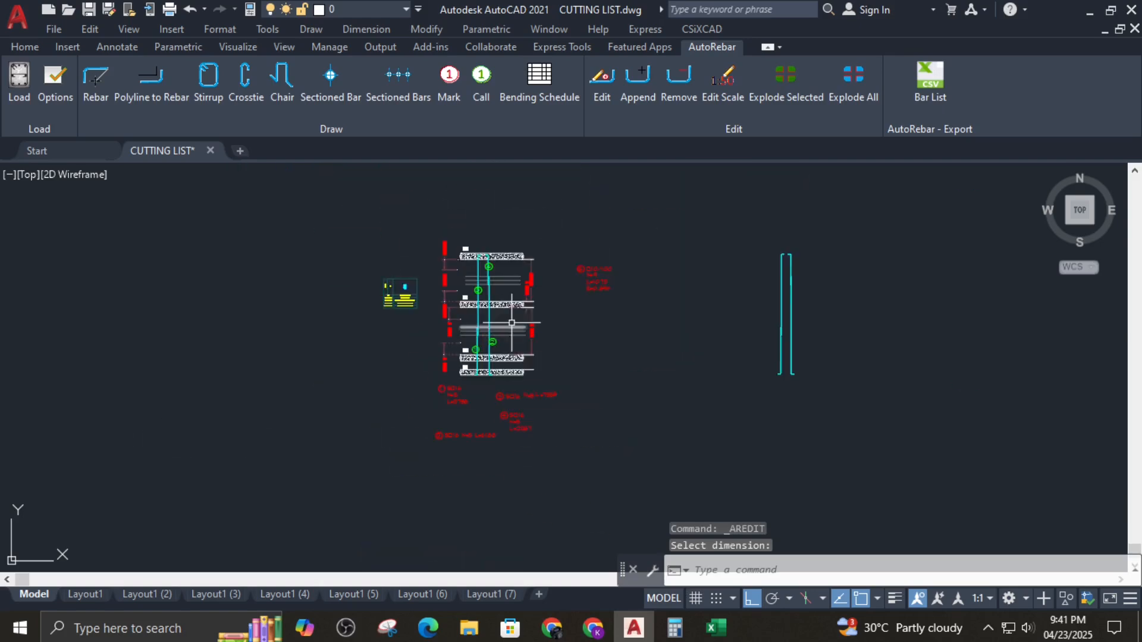
pyautogui.scroll(6, 612, 247)
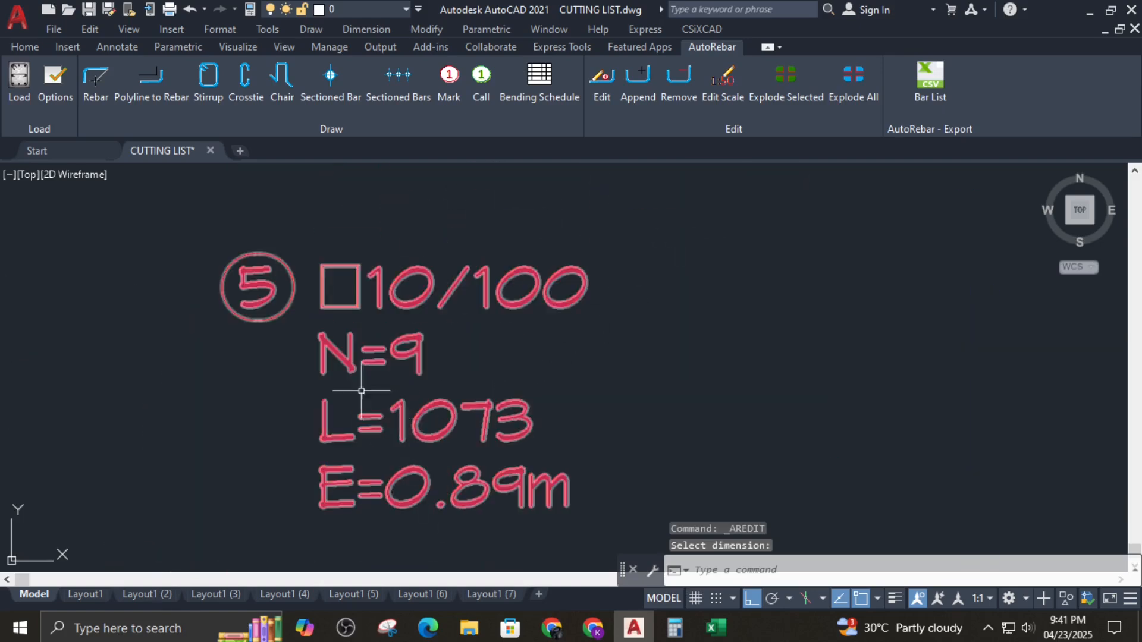
pyautogui.moveTo(446, 378); pyautogui.dragTo(543, 332, button='middle')
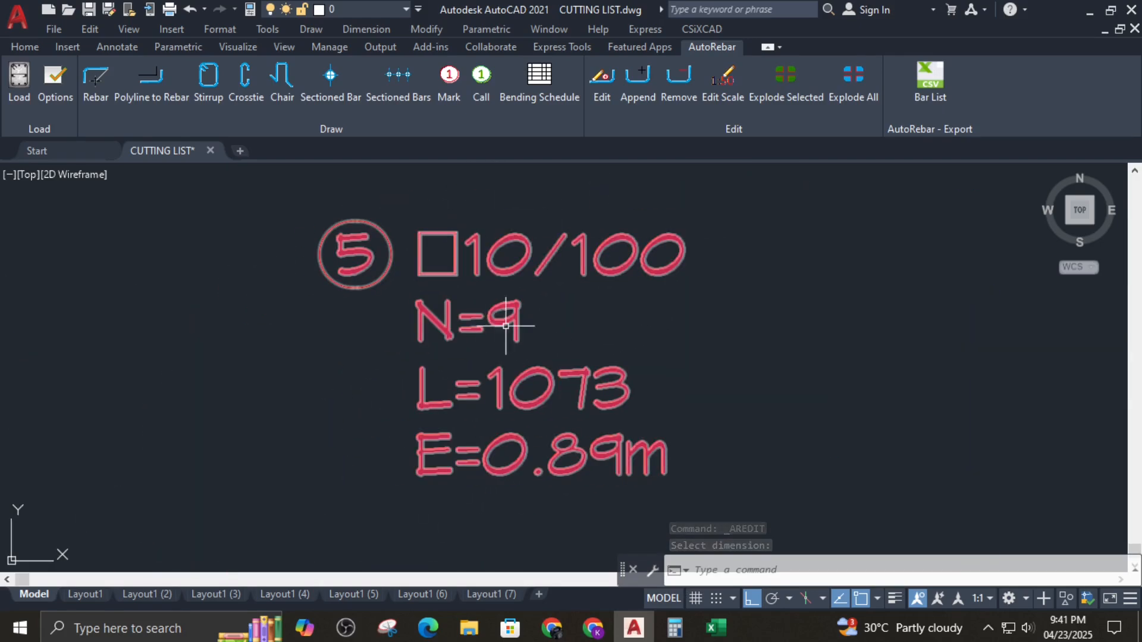
# Step: Place a horizontal call tag for mark 5 between the GF and FT slabs, beside the second vertical bar line
pyautogui.scroll(-6, 506, 326)
pyautogui.moveTo(428, 334); pyautogui.dragTo(617, 312, button='middle')
pyautogui.scroll(2, 528, 426)
pyautogui.moveTo(528, 426); pyautogui.dragTo(372, 396, button='middle')
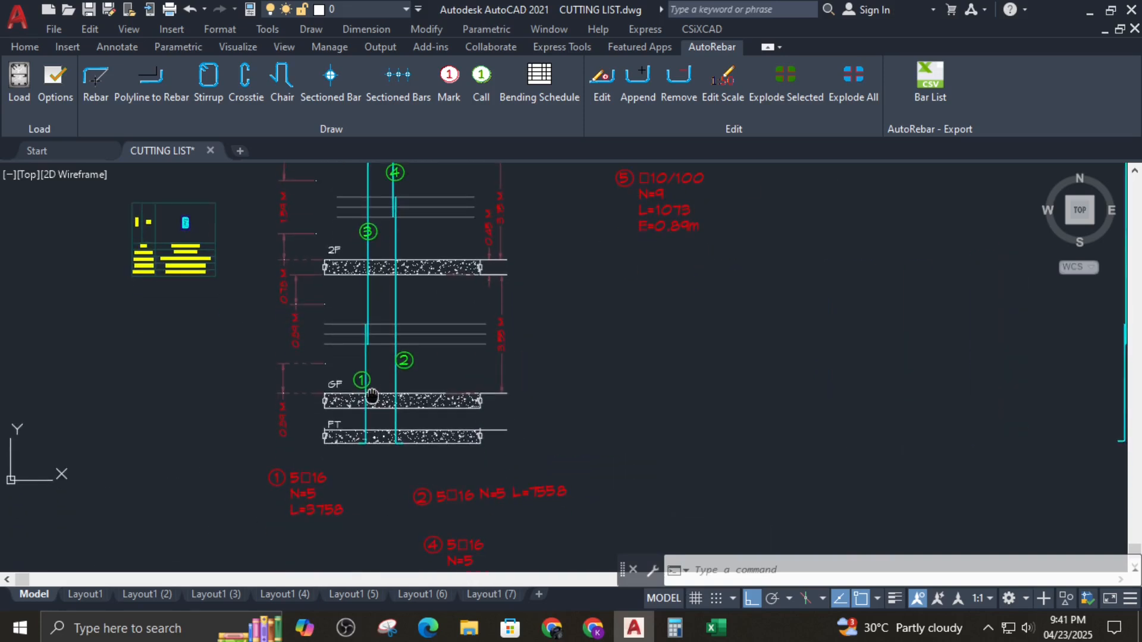
pyautogui.click(481, 84)
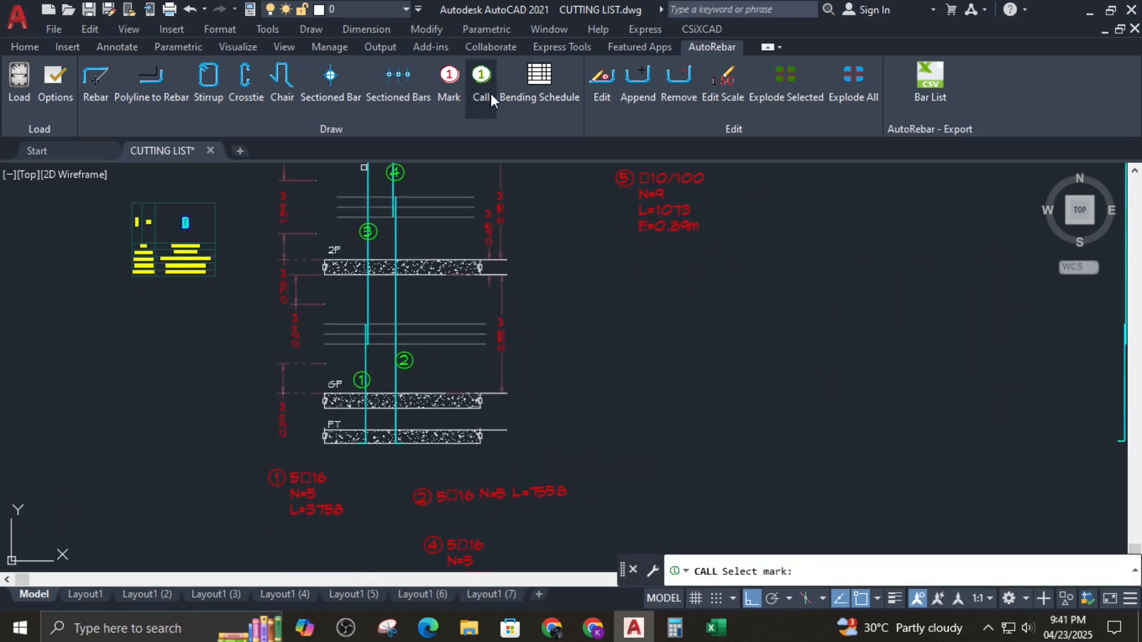
pyautogui.scroll(2, 416, 410)
pyautogui.scroll(-3, 410, 417)
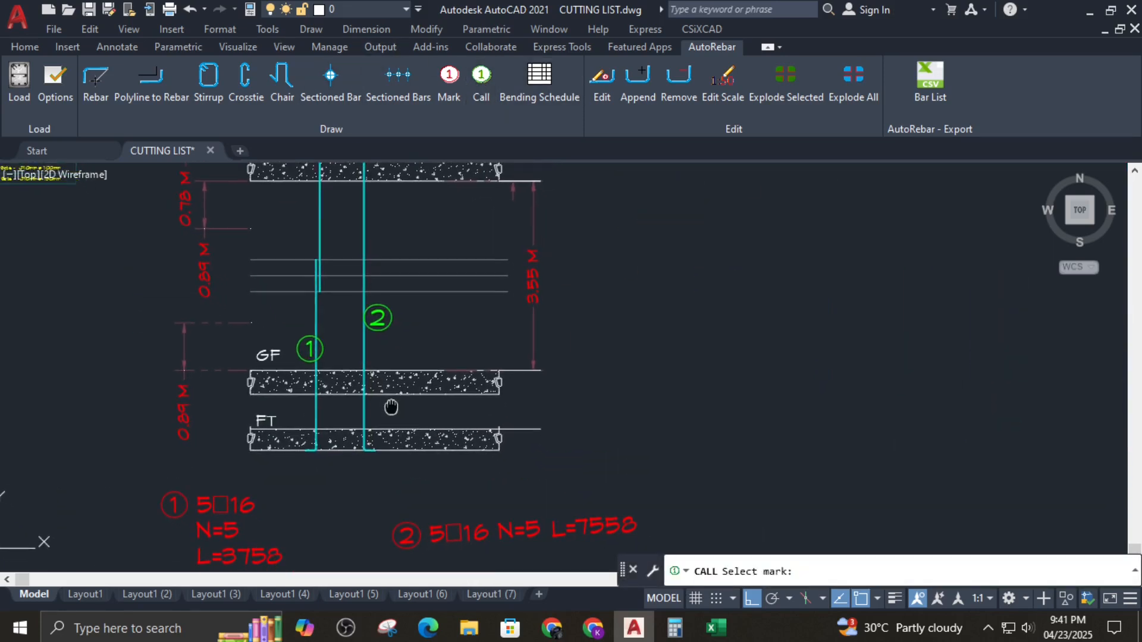
pyautogui.click(672, 198)
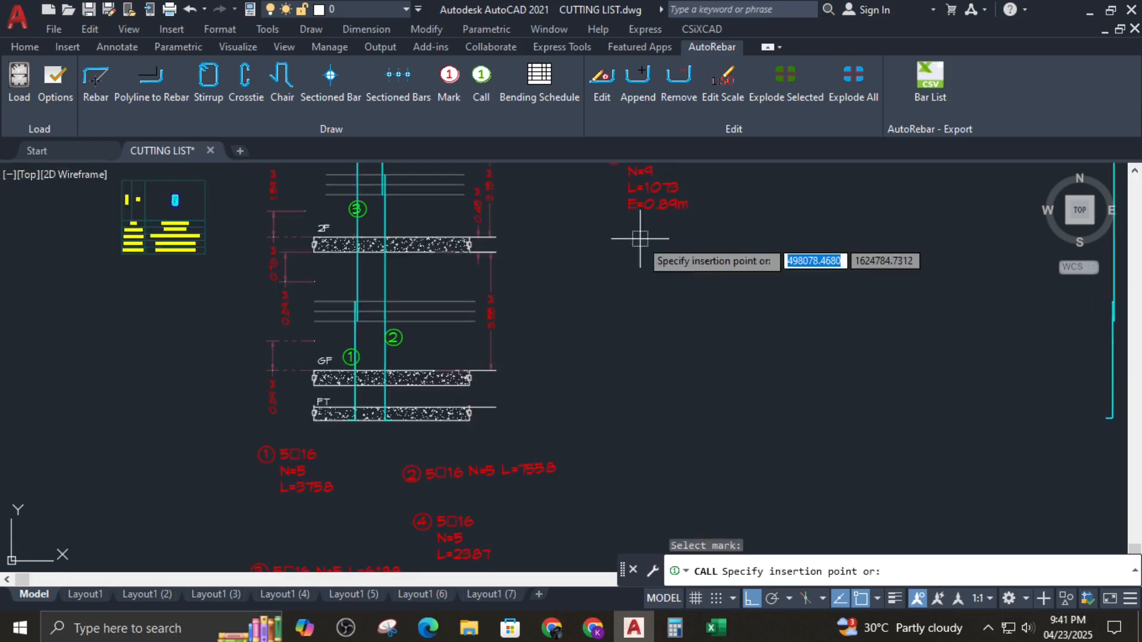
pyautogui.scroll(4, 319, 422)
pyautogui.moveTo(340, 398); pyautogui.dragTo(342, 375, button='middle')
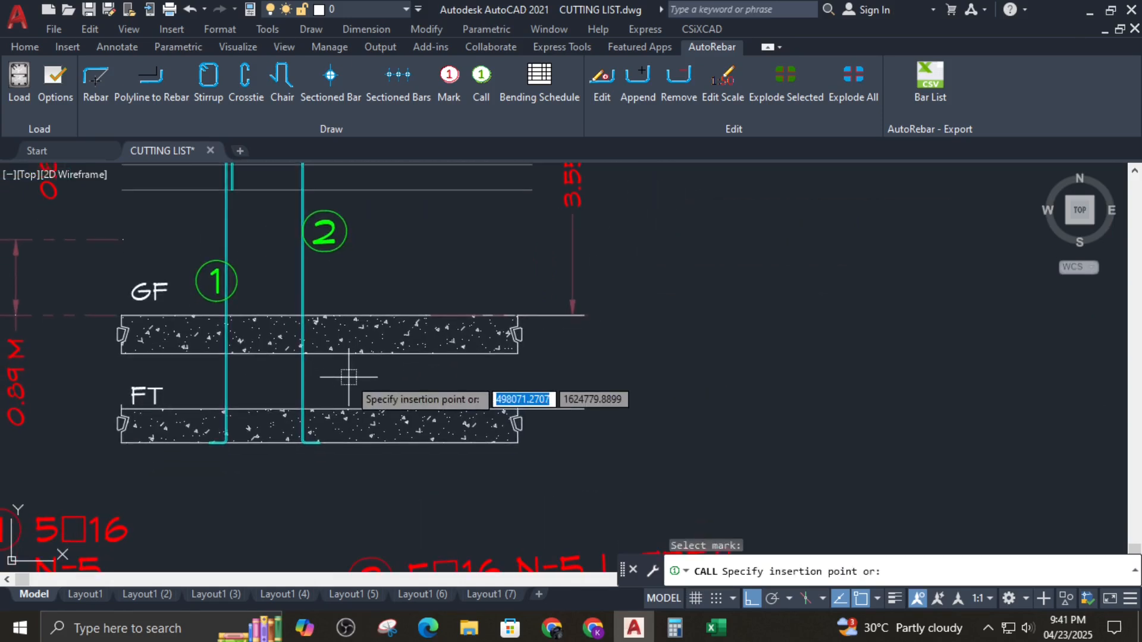
pyautogui.click(358, 381)
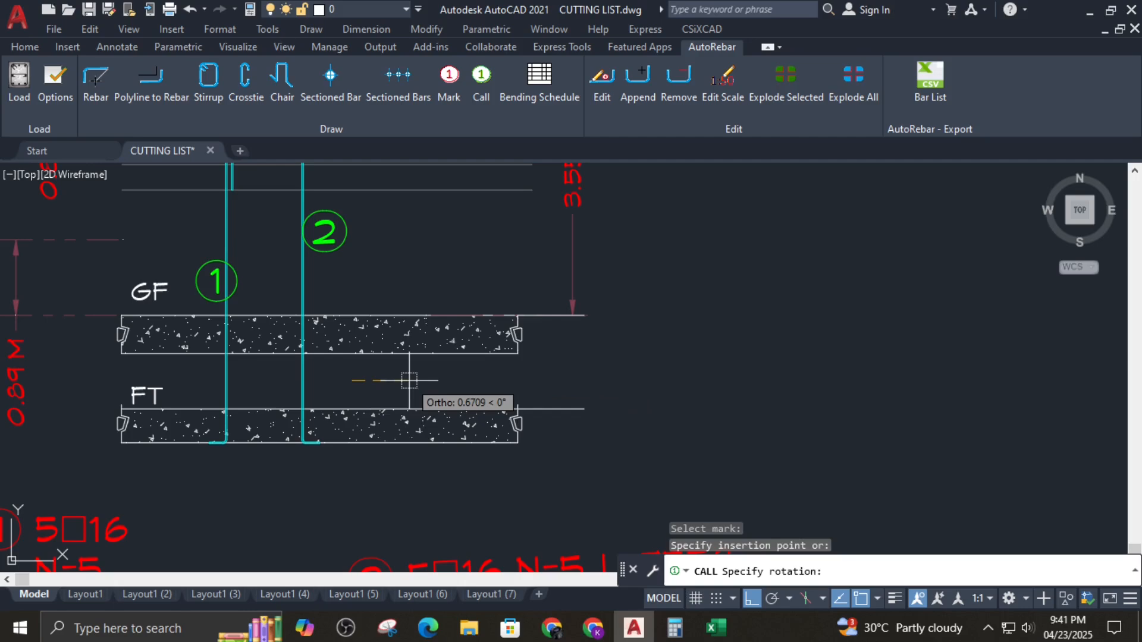
pyautogui.click(411, 380)
# Step: Examine the confinement and joint reinforcement entries in the C1 schedule against the column elevation between GF and 2F
pyautogui.scroll(-2, 412, 380)
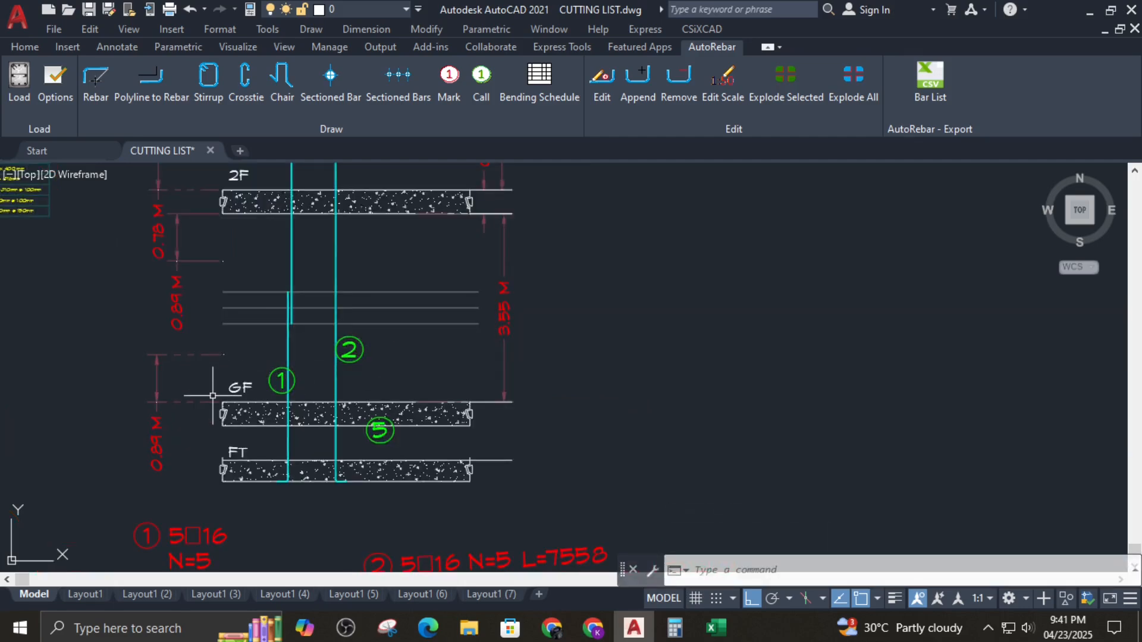
pyautogui.moveTo(214, 380)
pyautogui.mouseDown(button='middle')
pyautogui.moveTo(563, 370)
pyautogui.moveTo(677, 458)
pyautogui.mouseUp(button='middle')
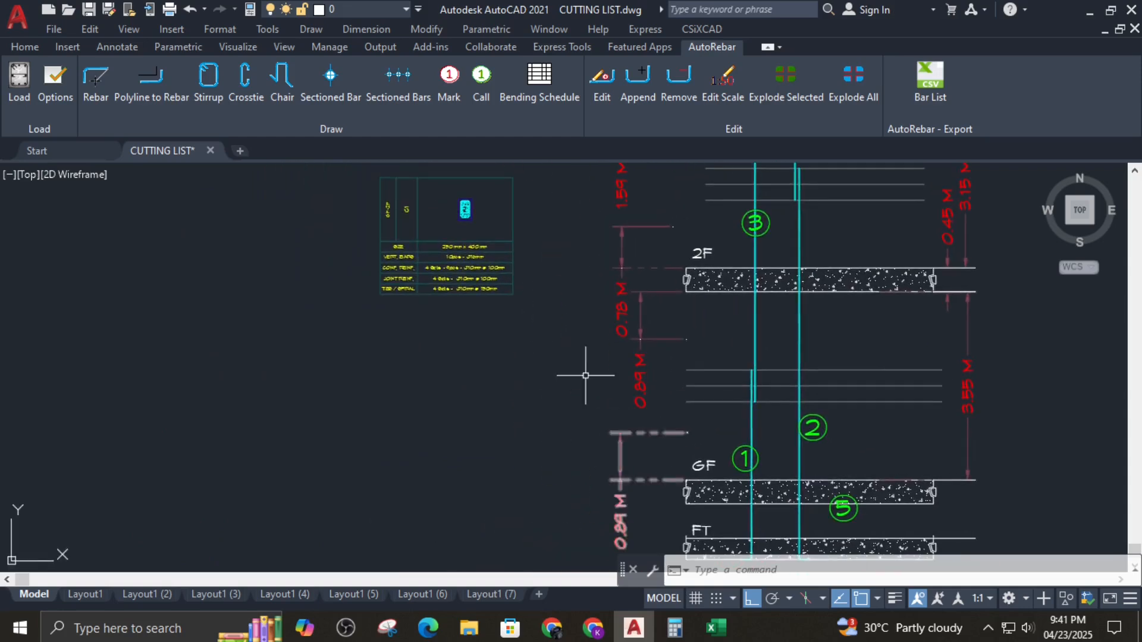
pyautogui.scroll(4, 489, 241)
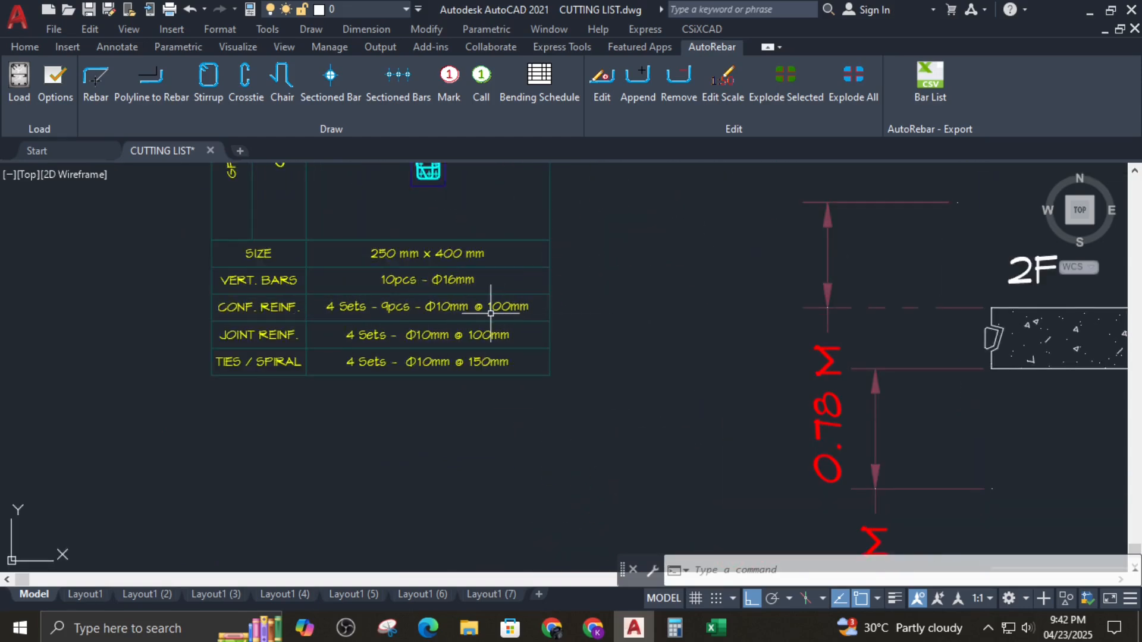
pyautogui.scroll(2, 491, 312)
pyautogui.scroll(-4, 595, 357)
pyautogui.moveTo(827, 357); pyautogui.dragTo(299, 201, button='middle')
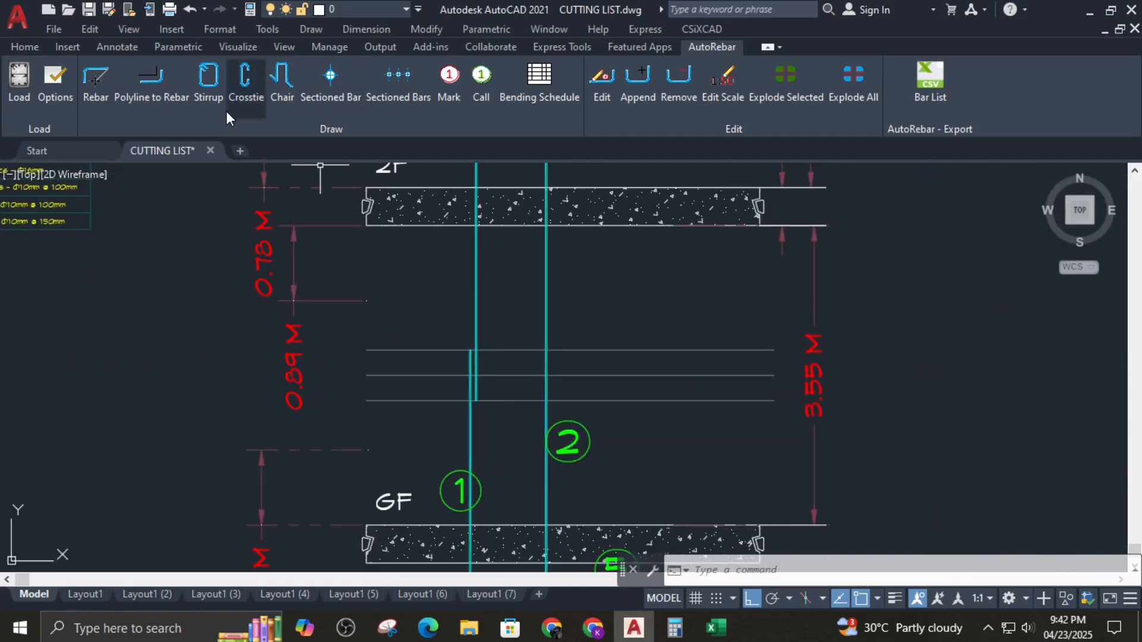
pyautogui.scroll(-4, 502, 248)
pyautogui.moveTo(601, 380)
pyautogui.mouseDown(button='middle')
pyautogui.moveTo(529, 425)
pyautogui.moveTo(516, 459)
pyautogui.mouseUp(button='middle')
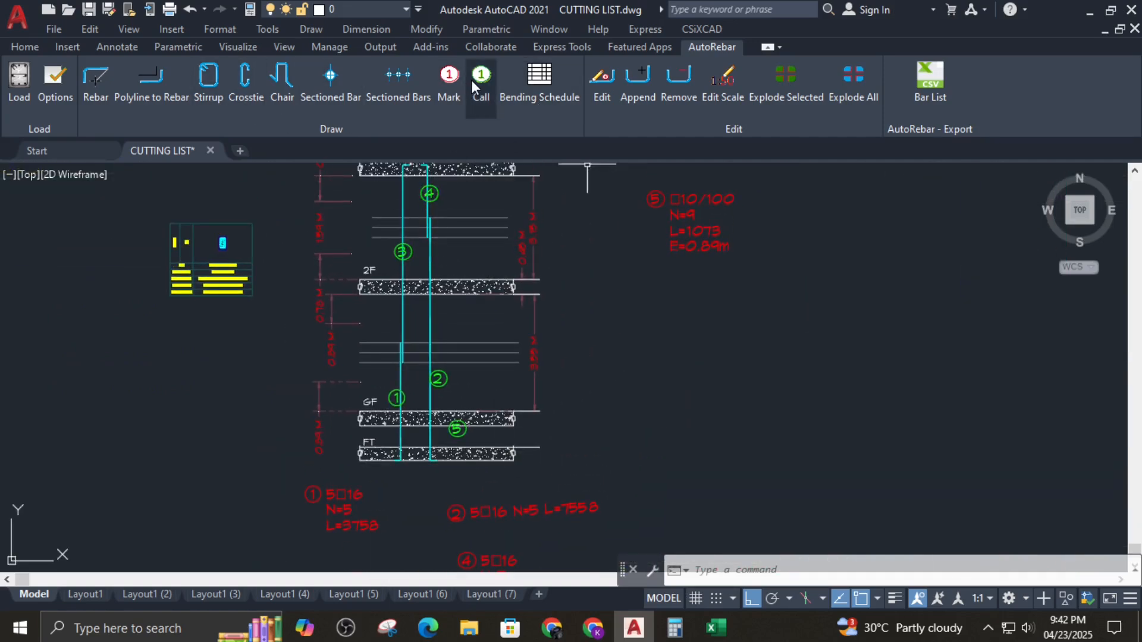
# Step: Mark the outer stirrup of the C1 cross-section again, placing its horizontal note just below the mark 5 note
pyautogui.click(456, 79)
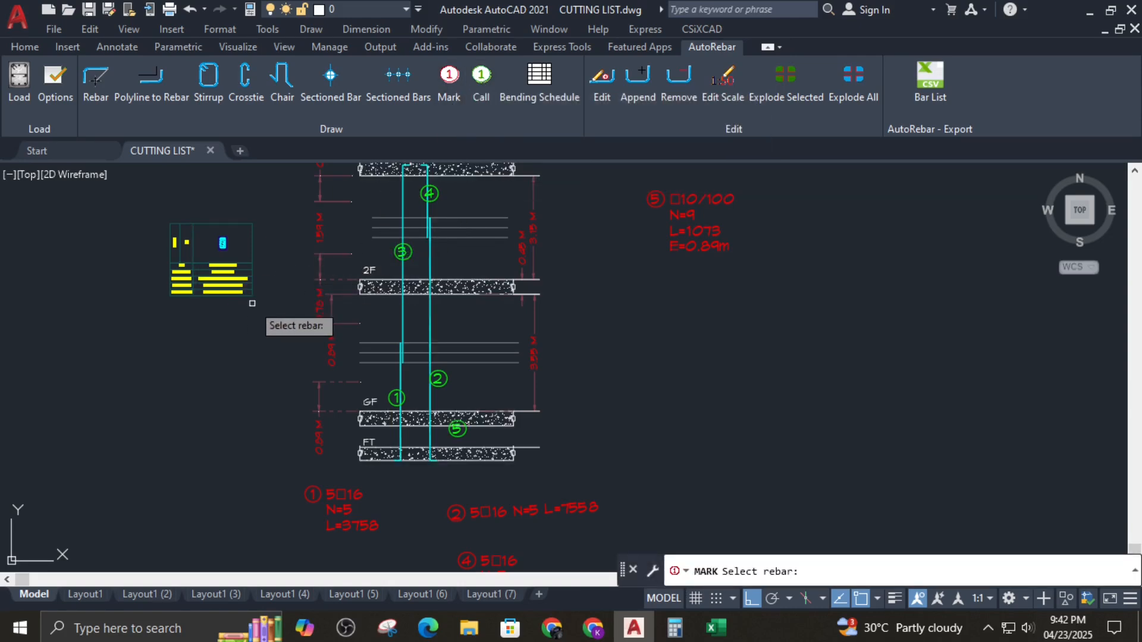
pyautogui.scroll(5, 264, 291)
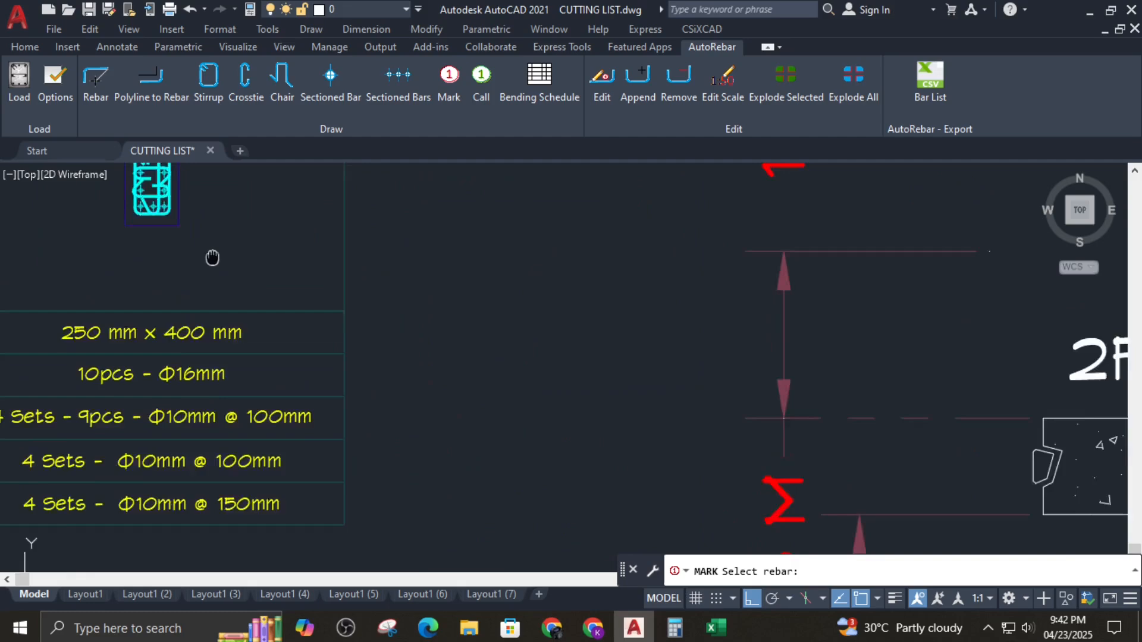
pyautogui.scroll(2, 207, 304)
pyautogui.click(194, 294)
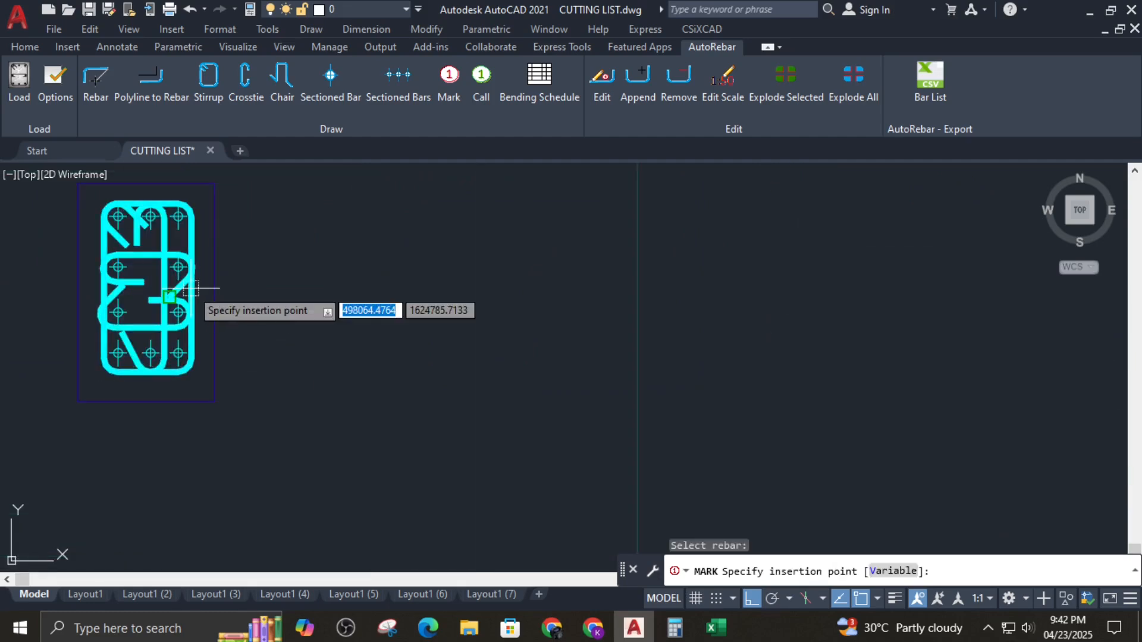
pyautogui.scroll(-6, 270, 280)
pyautogui.moveTo(729, 527); pyautogui.dragTo(418, 298, button='middle')
pyautogui.scroll(-2, 419, 298)
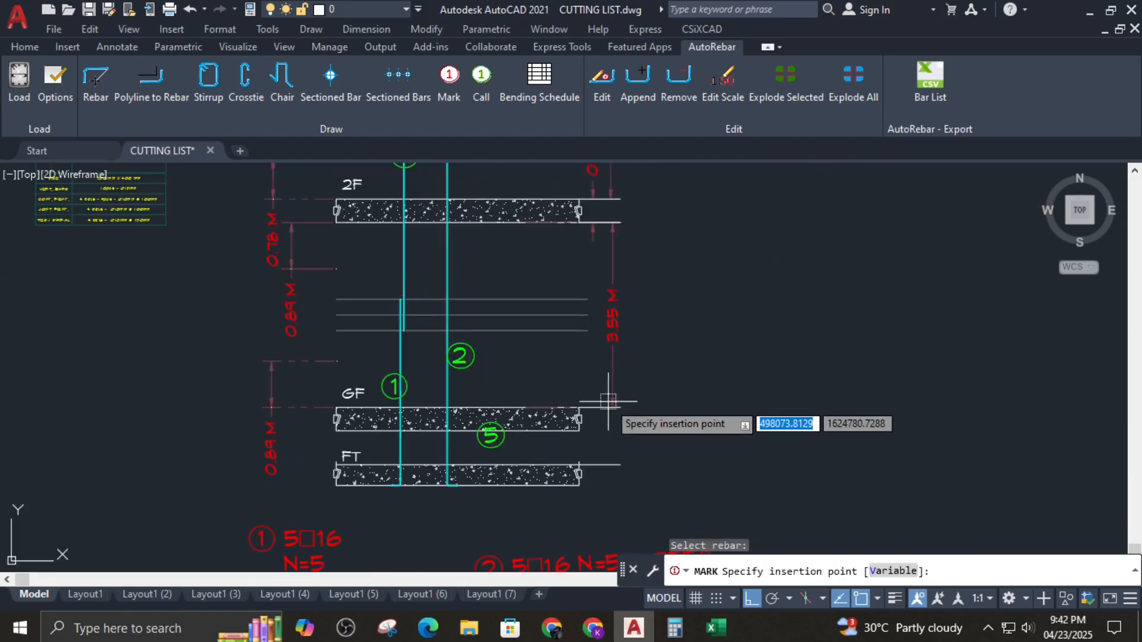
pyautogui.moveTo(588, 398); pyautogui.dragTo(469, 411, button='middle')
pyautogui.scroll(-2, 543, 373)
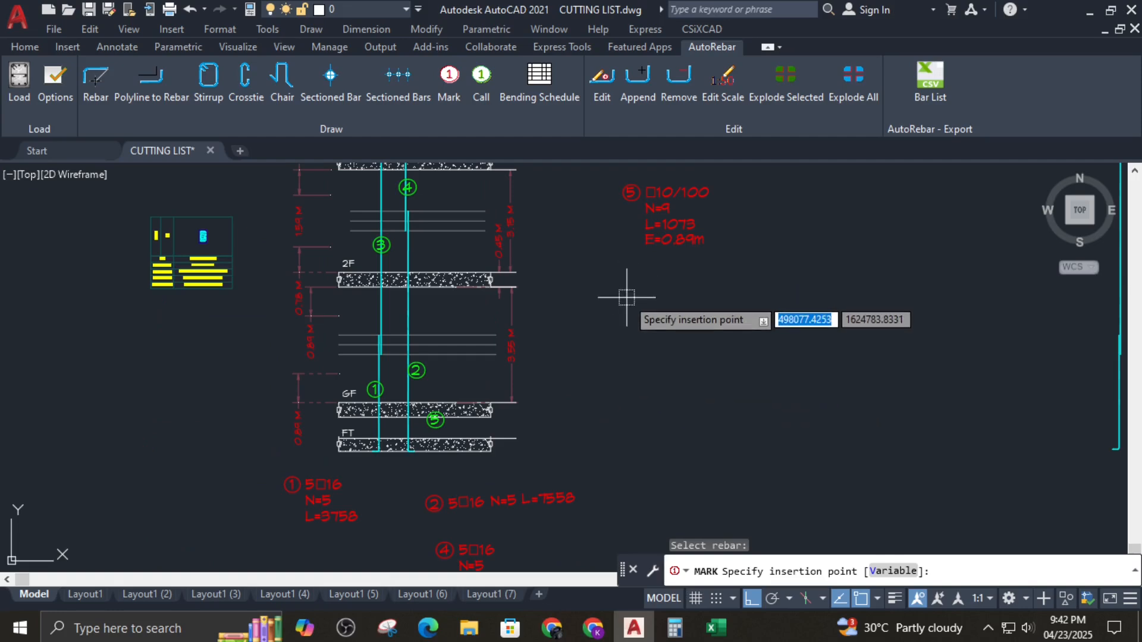
pyautogui.click(631, 297)
pyautogui.click(723, 292)
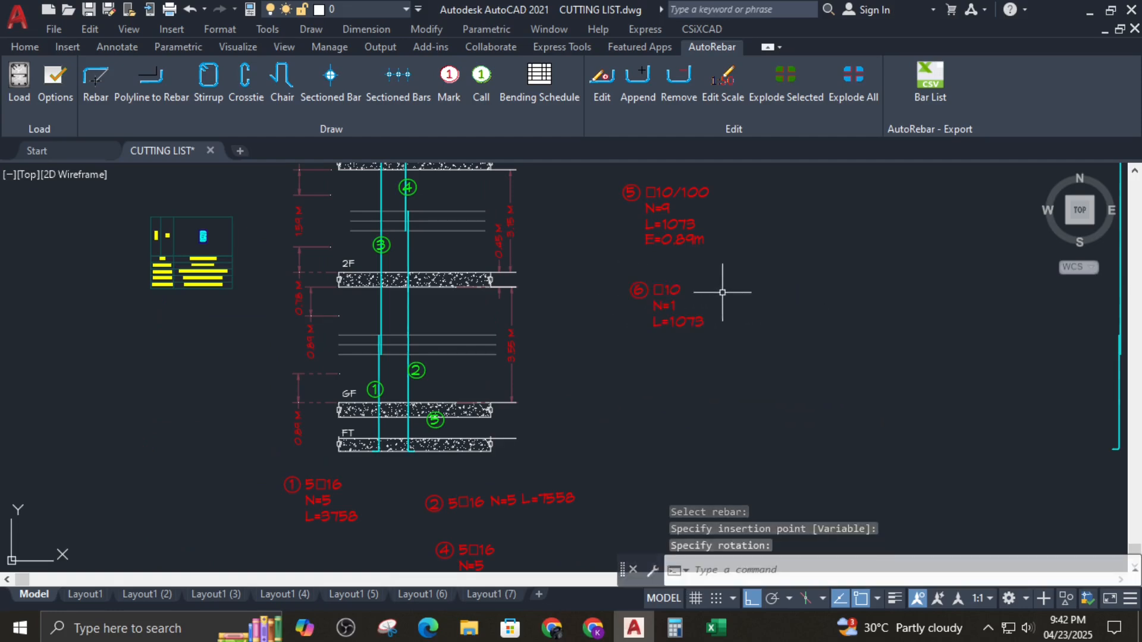
# Step: Set mark 6's stirrup spacing to 100 mm and link its range to the dimension rising from the top of the GF slab
pyautogui.doubleClick(702, 316)
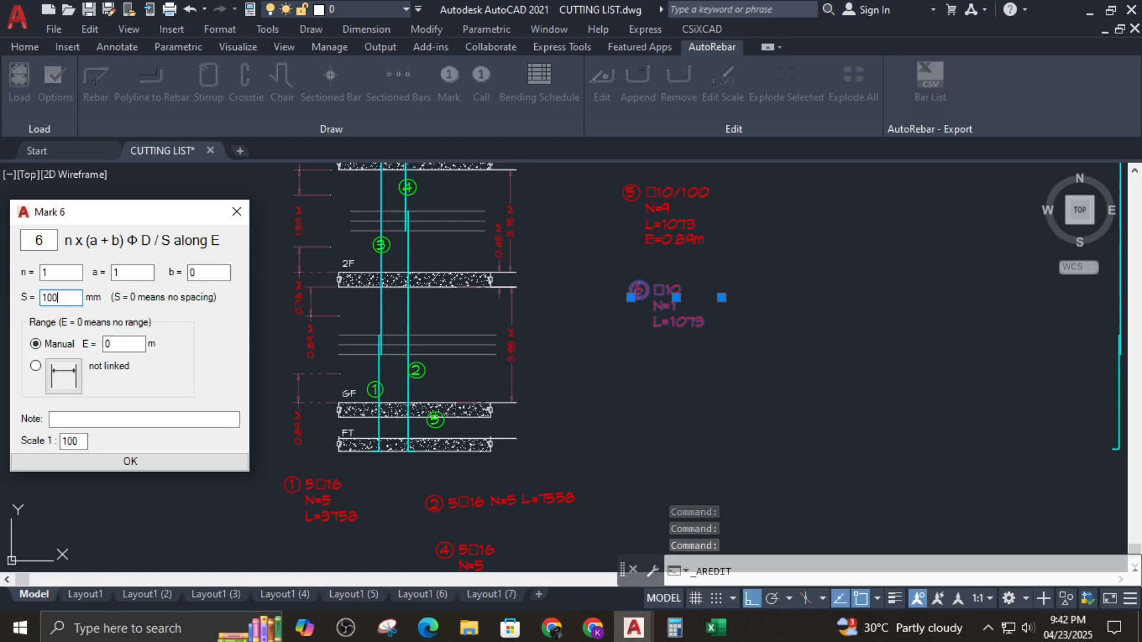
pyautogui.click(62, 373)
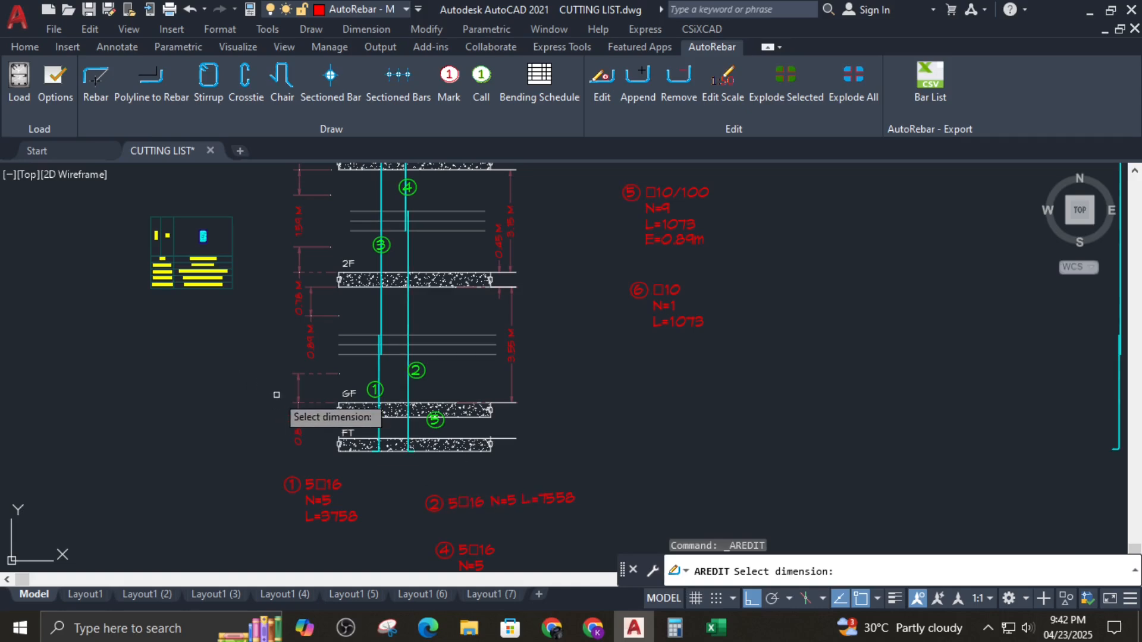
pyautogui.click(296, 392)
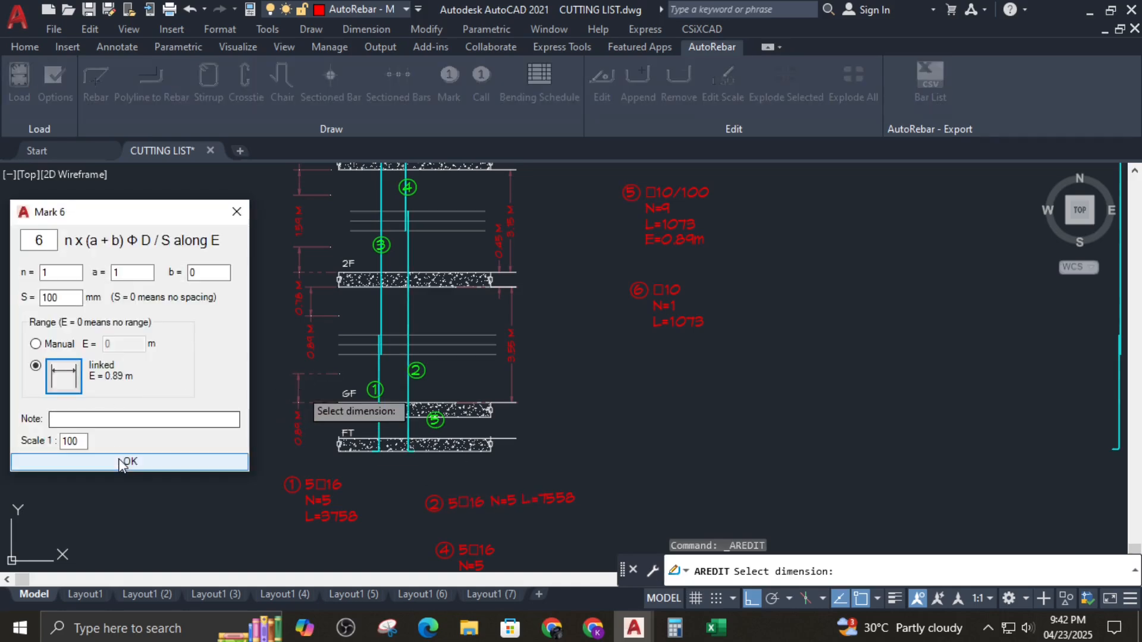
pyautogui.click(127, 459)
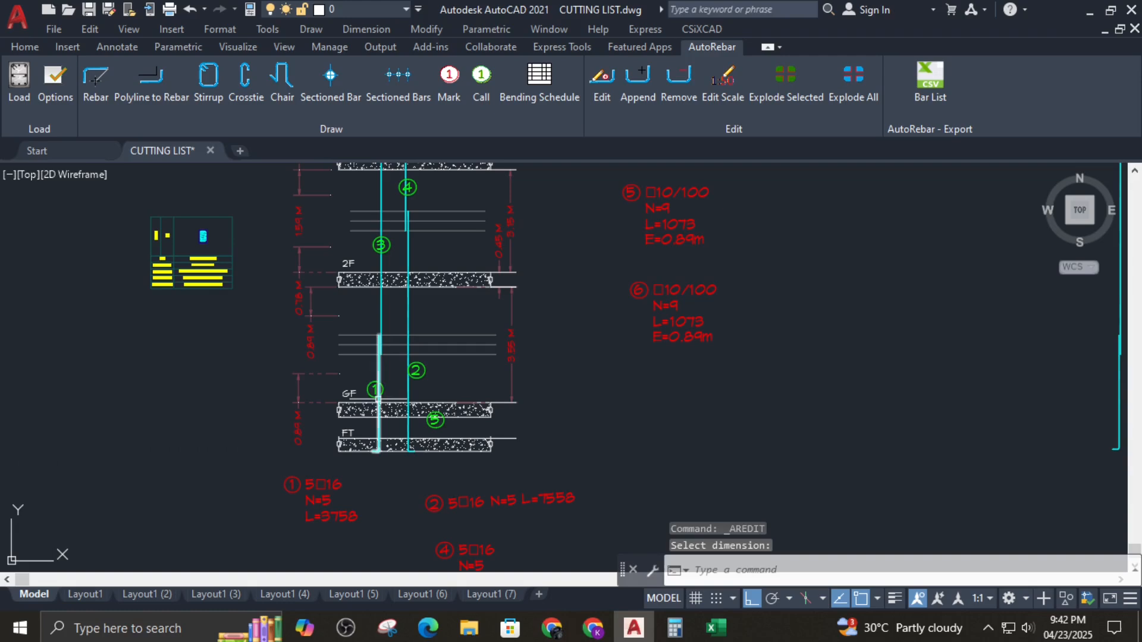
# Step: Examine the ties entry in the C1 schedule against the column elevation between the GF and 2F slabs
pyautogui.scroll(-1, 366, 357)
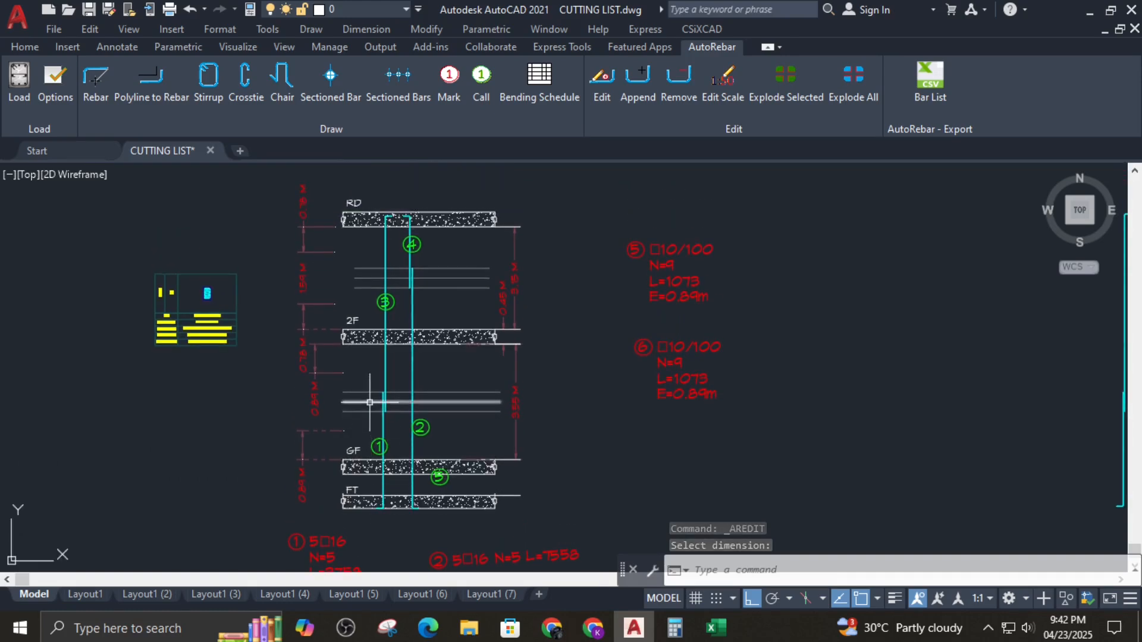
pyautogui.scroll(3, 368, 369)
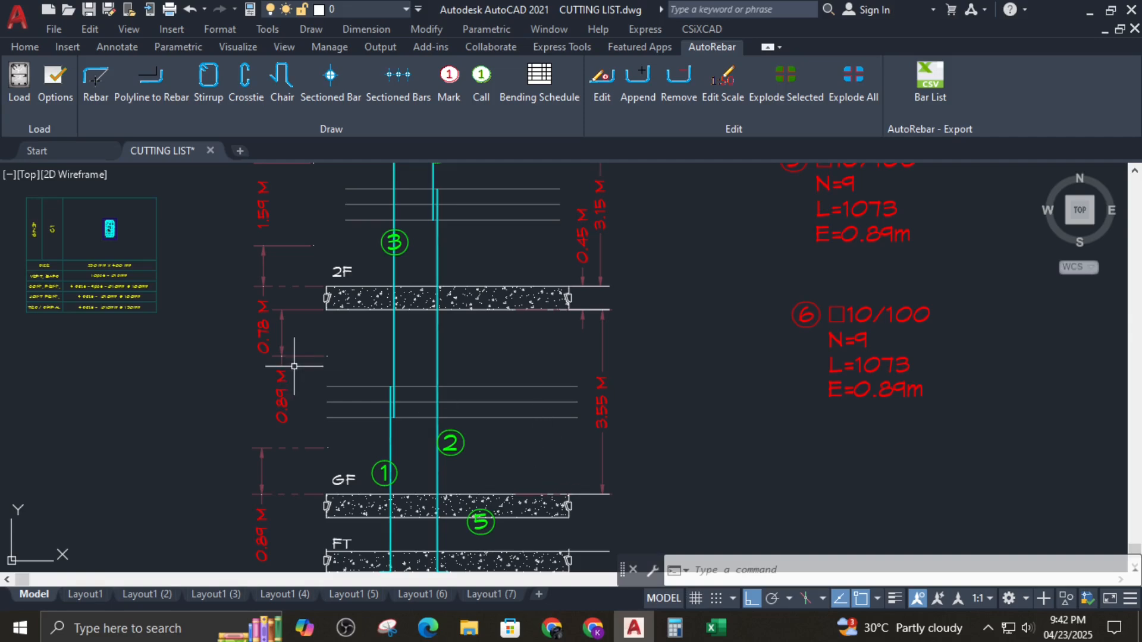
pyautogui.scroll(5, 116, 293)
pyautogui.moveTo(142, 290)
pyautogui.mouseDown(button='middle')
pyautogui.moveTo(341, 301)
pyautogui.moveTo(651, 408)
pyautogui.moveTo(579, 404)
pyautogui.mouseUp(button='middle')
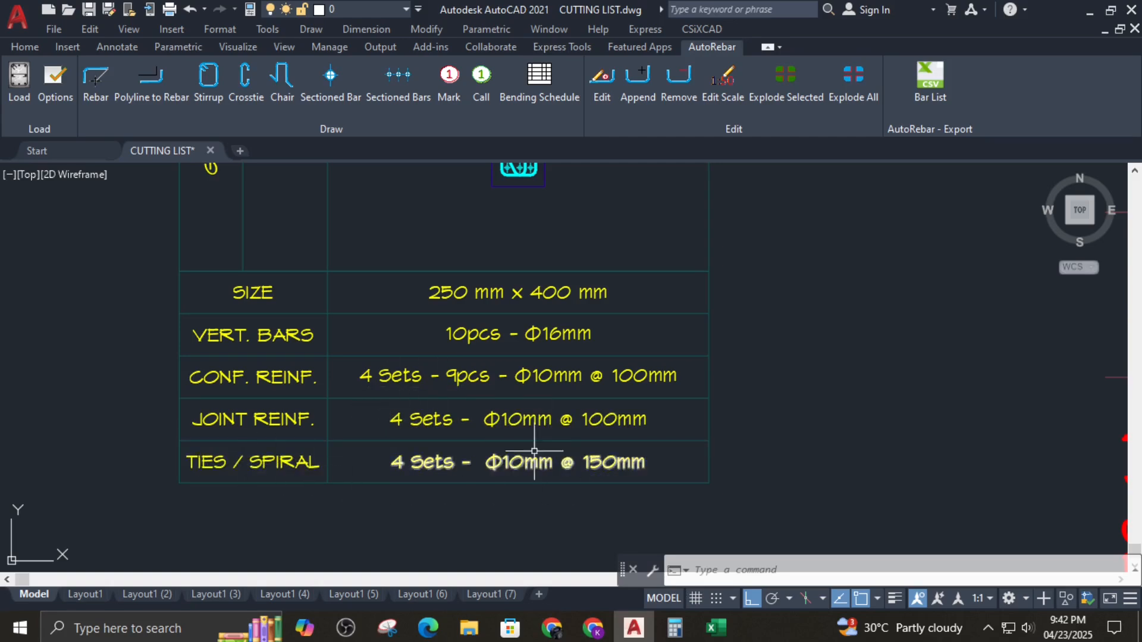
pyautogui.scroll(-5, 629, 459)
pyautogui.moveTo(790, 447); pyautogui.dragTo(547, 280, button='middle')
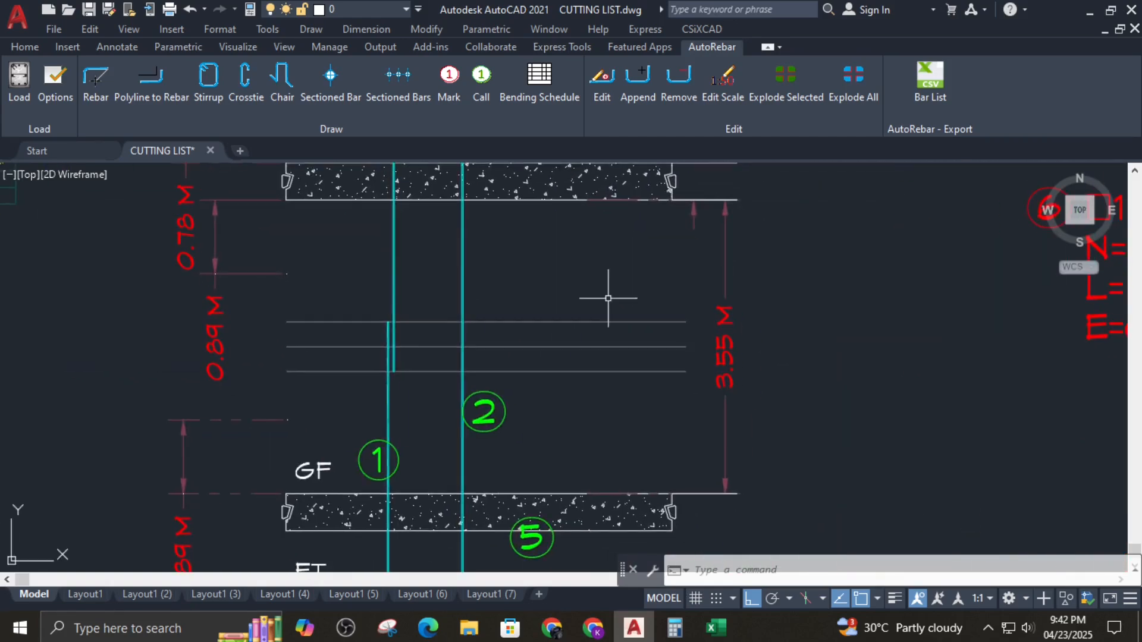
pyautogui.scroll(-3, 558, 319)
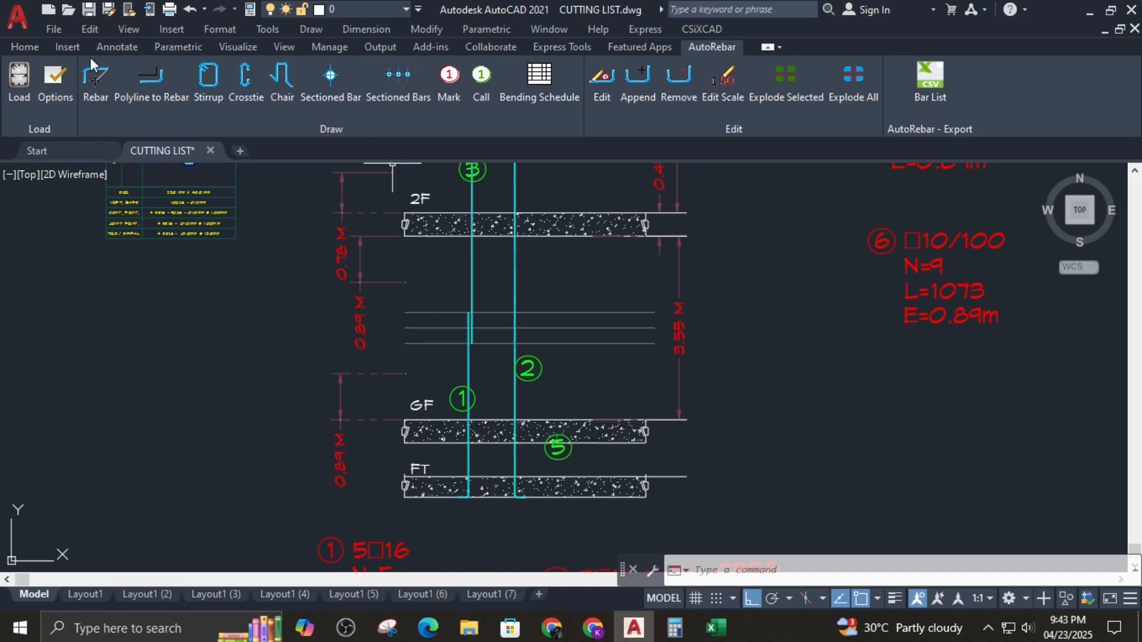
# Step: Add a vertical linear dimension for the middle zone between the two 0.89 m confinement zones from GF to 2F, outside the existing dimensions
pyautogui.click(27, 47)
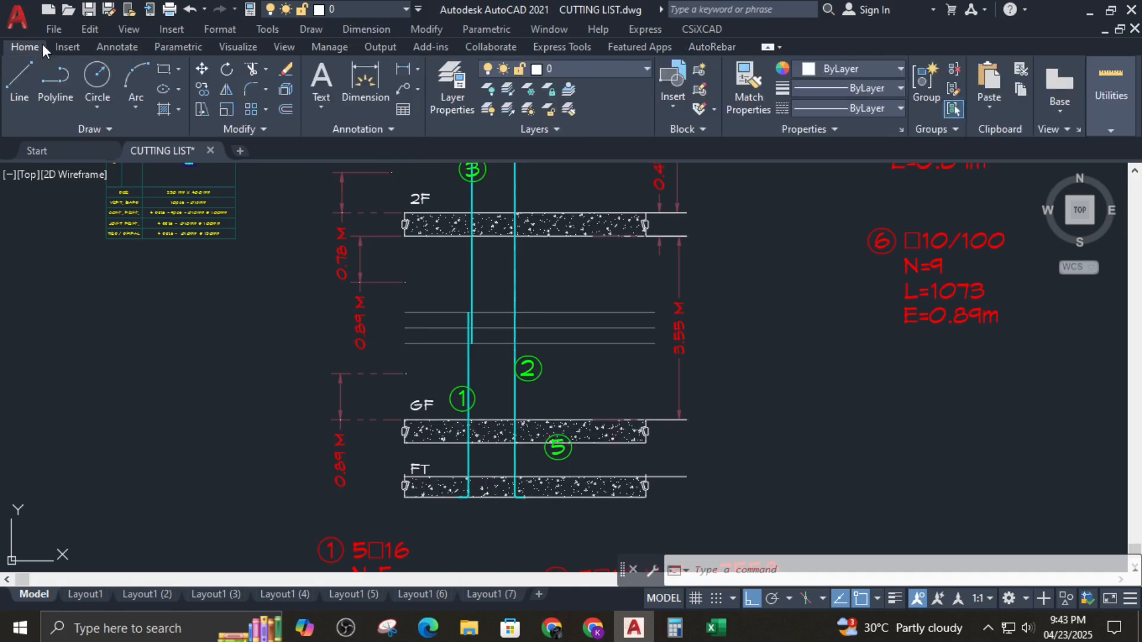
pyautogui.click(402, 69)
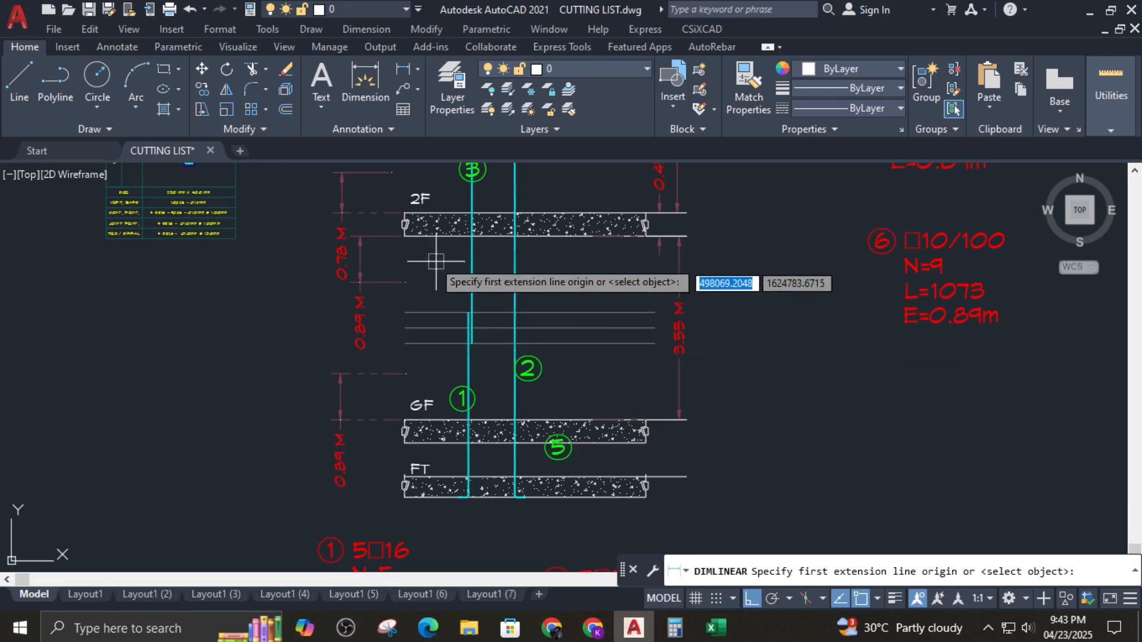
pyautogui.click(405, 283)
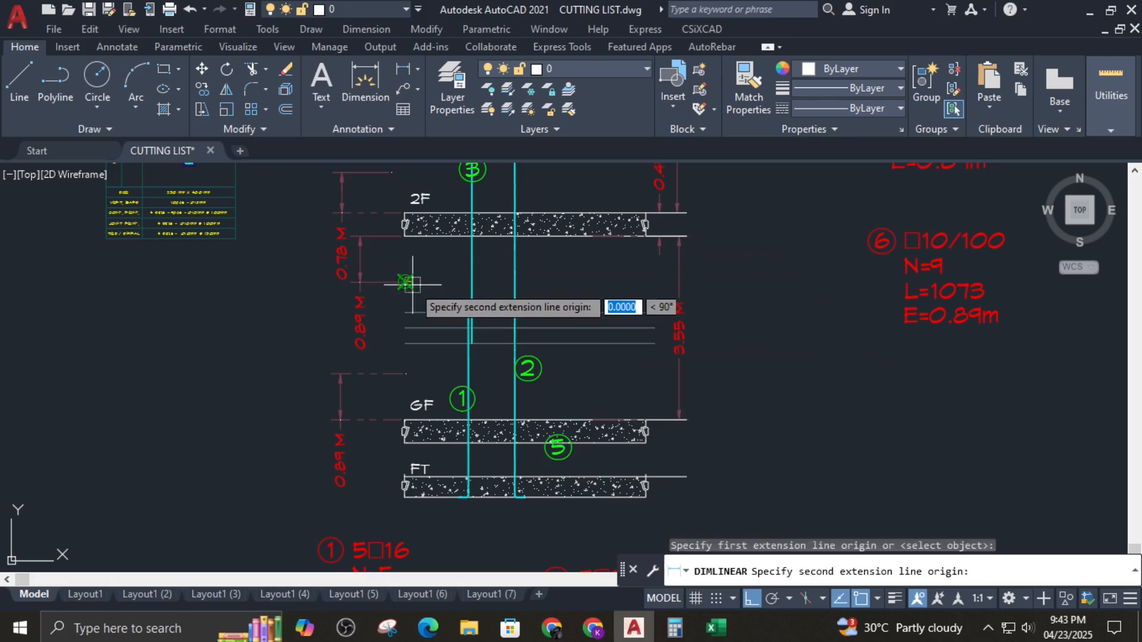
pyautogui.click(407, 374)
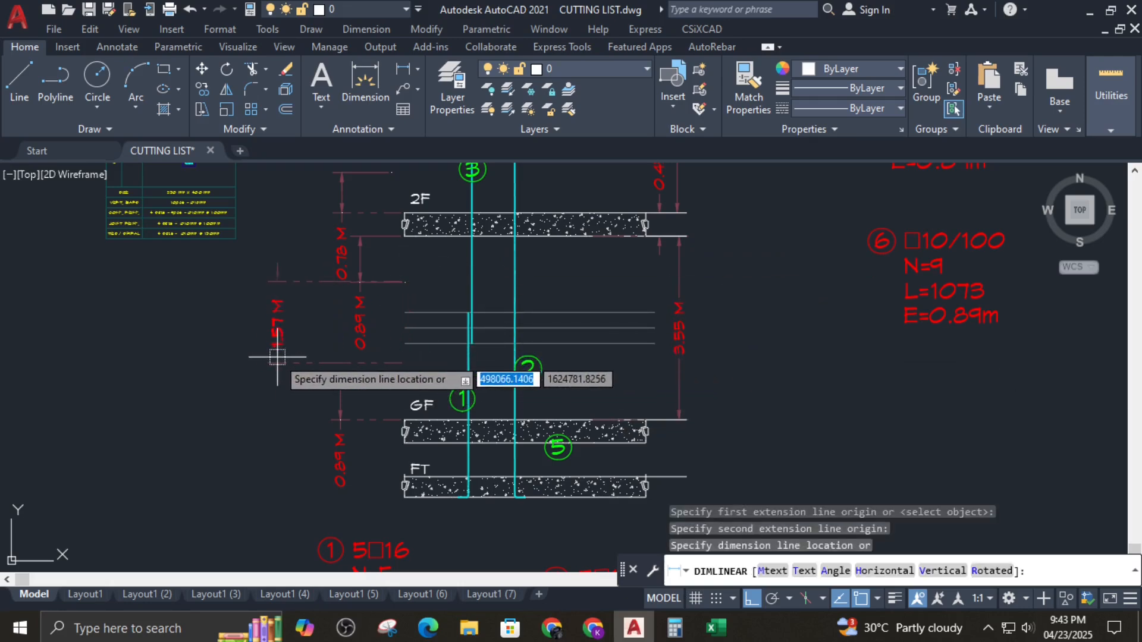
pyautogui.click(304, 357)
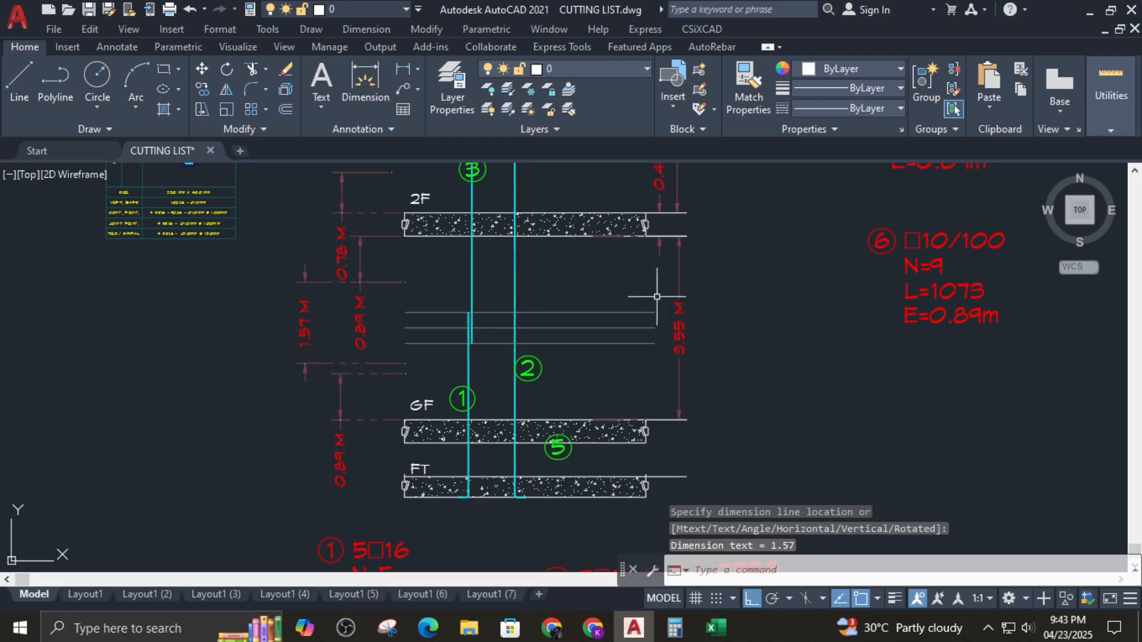
# Step: Mark the outer stirrup of the C1 cross-section once more, placing its horizontal note over the elevation between the GF and 2F slabs
pyautogui.moveTo(542, 376)
pyautogui.mouseDown(button='middle')
pyautogui.moveTo(571, 387)
pyautogui.moveTo(530, 360)
pyautogui.mouseUp(button='middle')
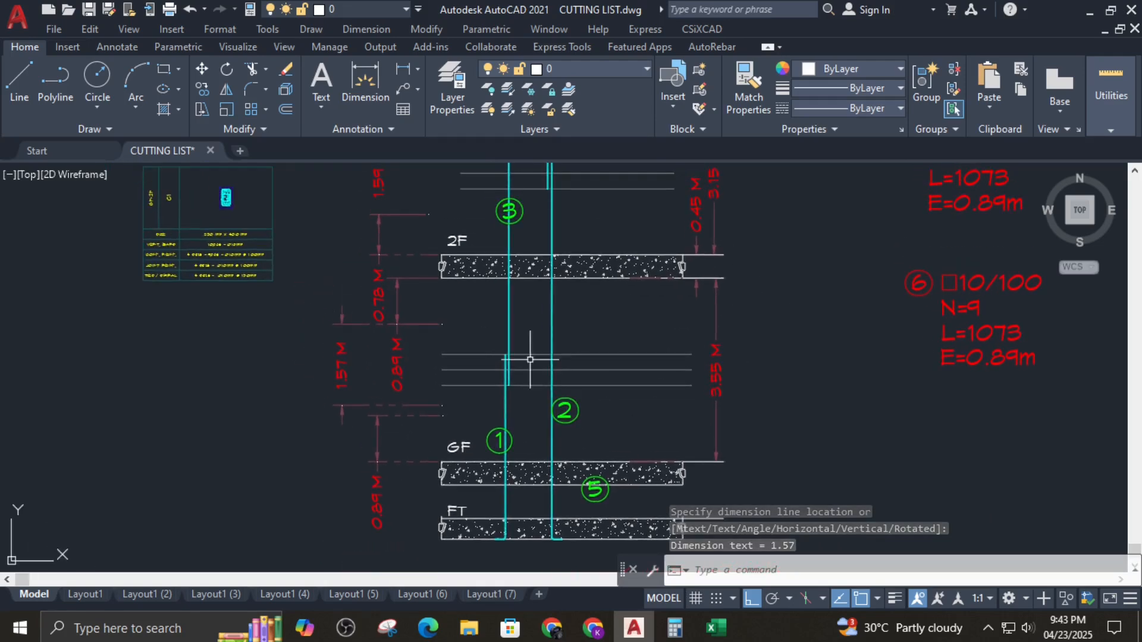
pyautogui.scroll(2, 287, 249)
pyautogui.moveTo(298, 298); pyautogui.dragTo(305, 319, button='middle')
pyautogui.press('Escape')
pyautogui.scroll(4, 217, 196)
pyautogui.moveTo(204, 217)
pyautogui.mouseDown(button='middle')
pyautogui.moveTo(220, 240)
pyautogui.moveTo(222, 288)
pyautogui.mouseUp(button='middle')
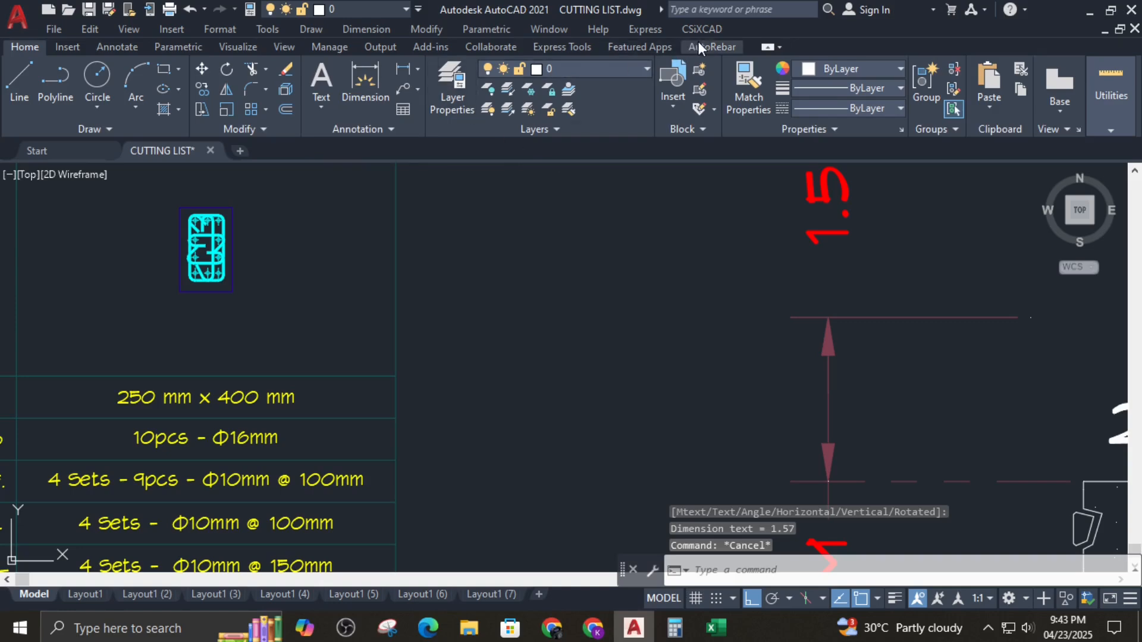
pyautogui.click(711, 47)
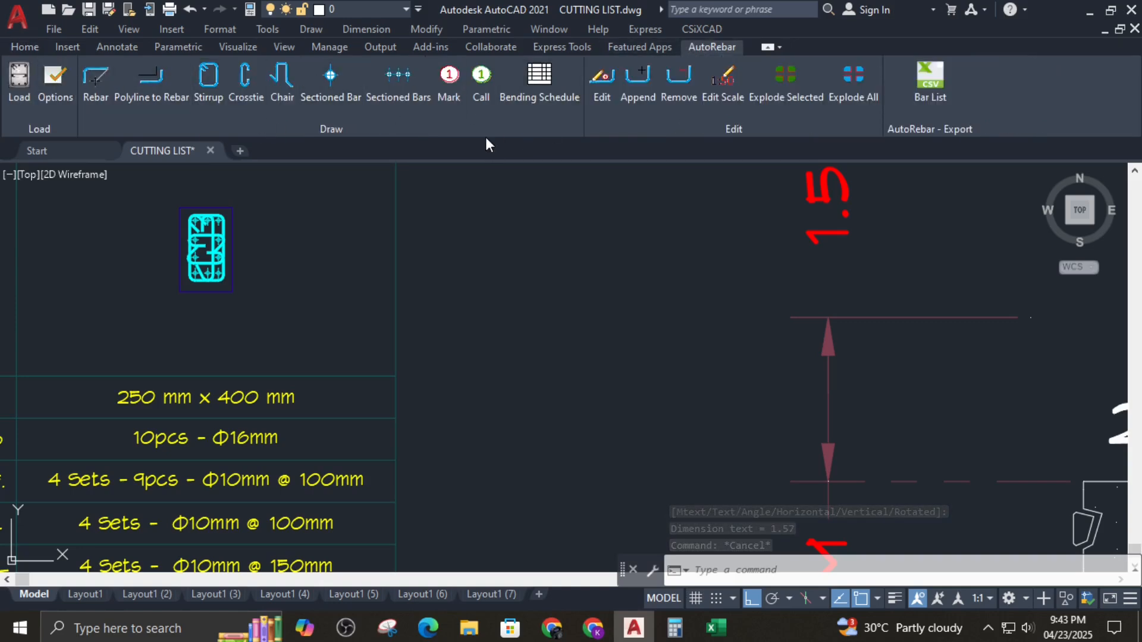
pyautogui.click(449, 81)
pyautogui.scroll(6, 202, 263)
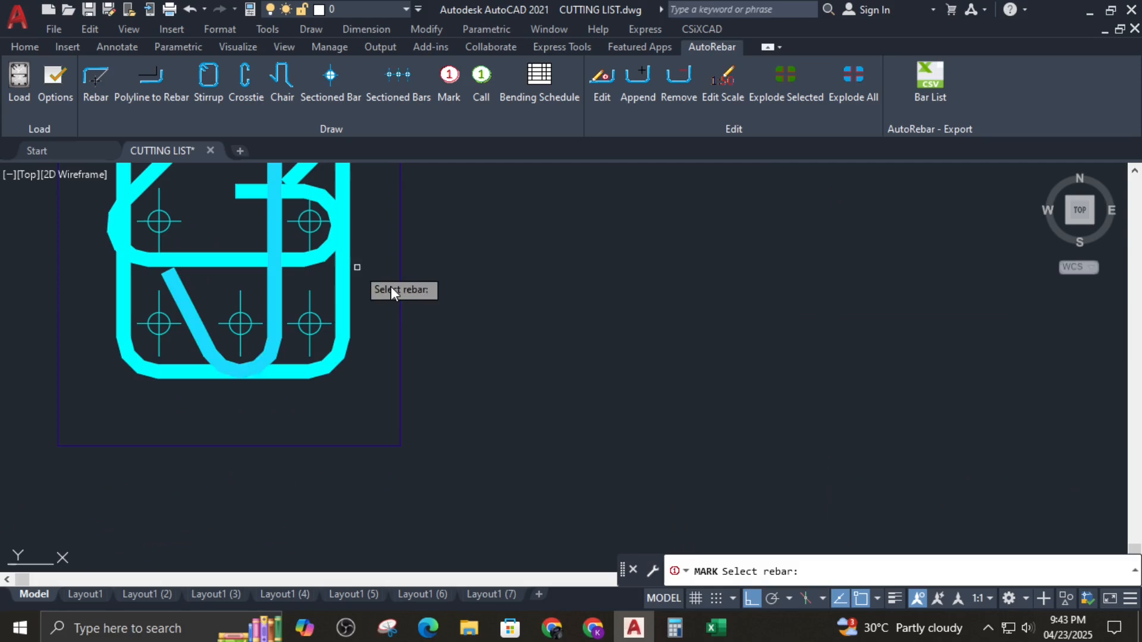
pyautogui.scroll(-6, 357, 267)
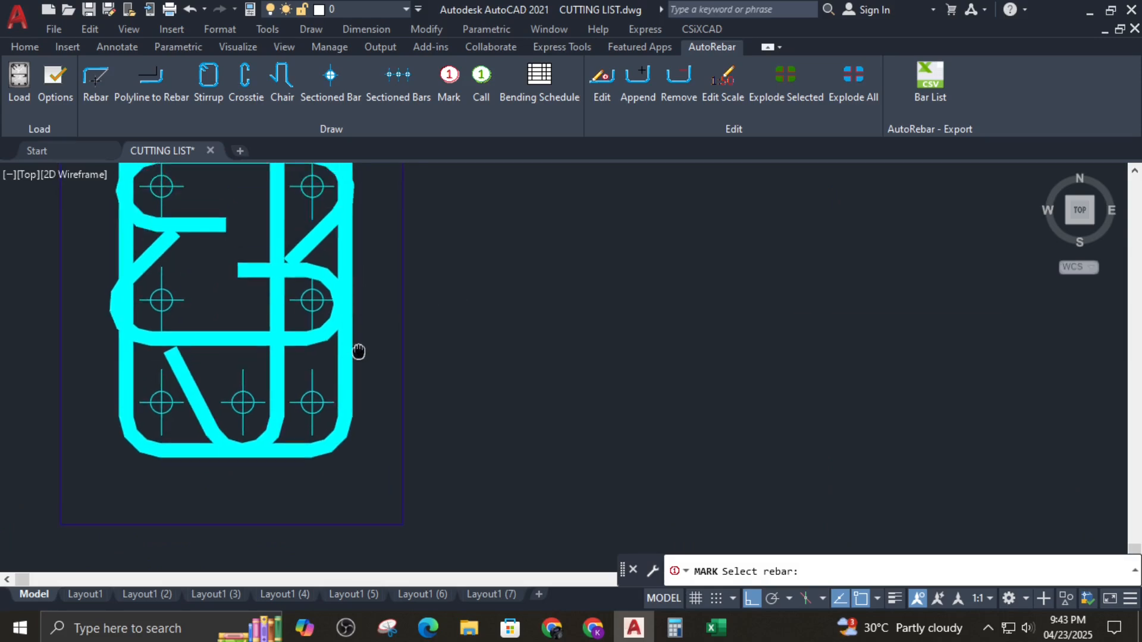
pyautogui.click(352, 286)
pyautogui.scroll(-8, 377, 280)
pyautogui.moveTo(727, 395); pyautogui.dragTo(463, 276, button='middle')
pyautogui.click(525, 276)
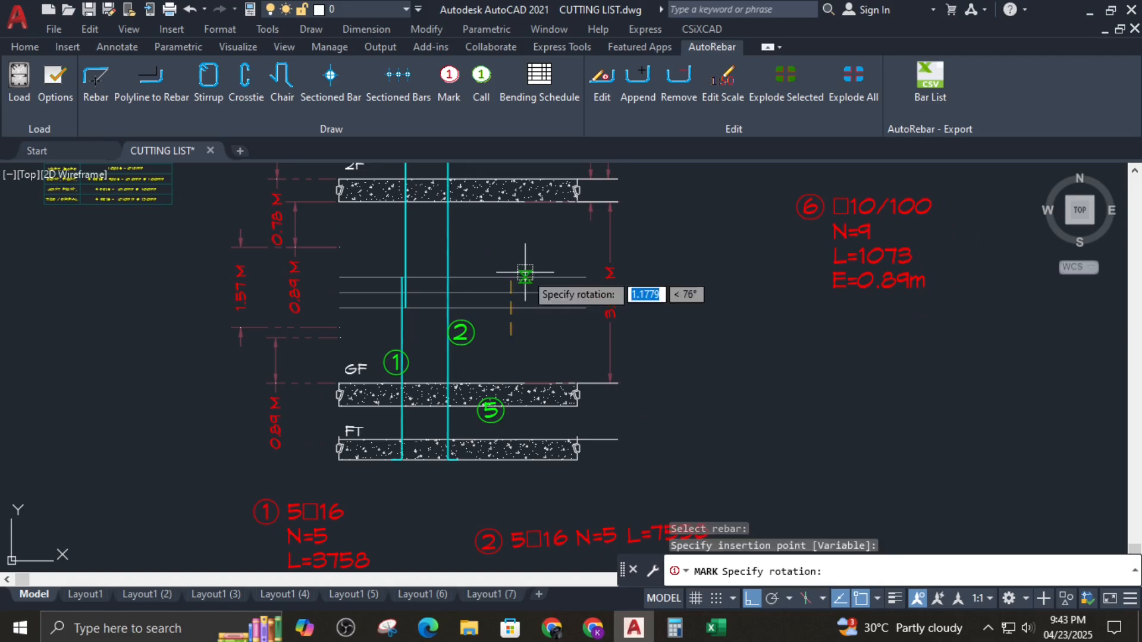
pyautogui.click(564, 323)
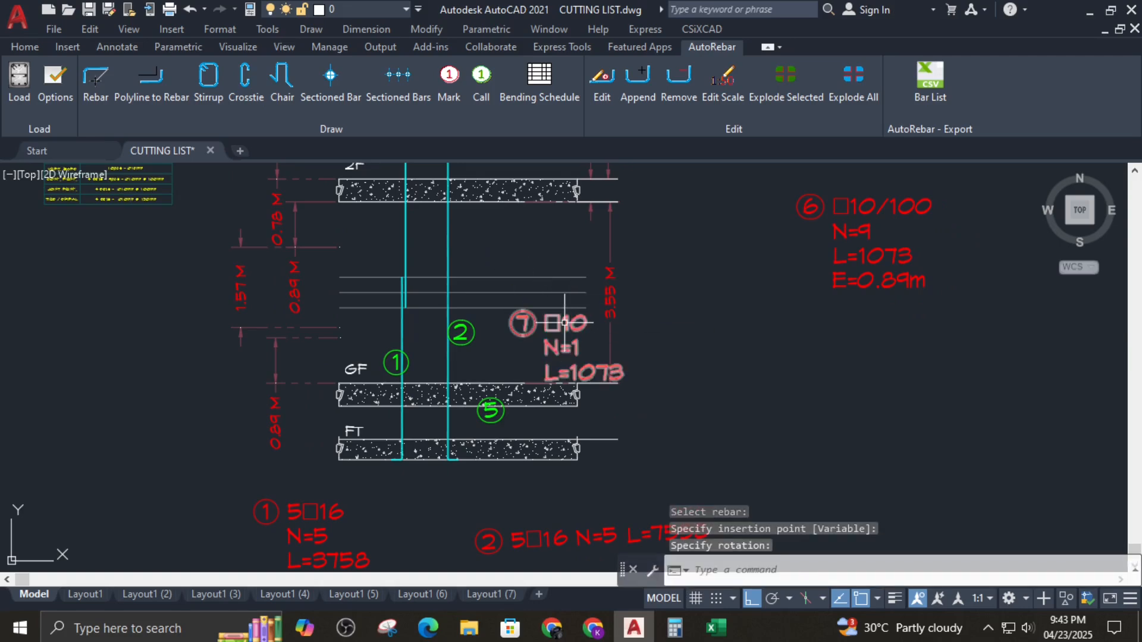
# Step: Move the mark 7 note clear of the column elevation to just below the mark 6 note
pyautogui.click(565, 323)
pyautogui.write('m')
pyautogui.press('Return')
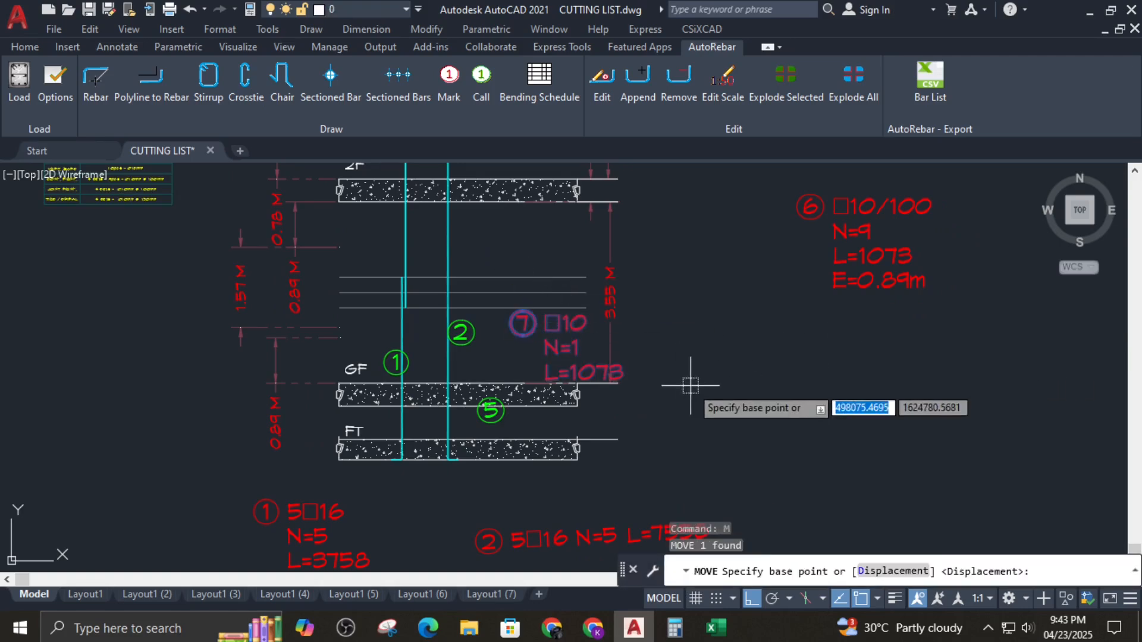
pyautogui.click(683, 386)
pyautogui.click(976, 387)
pyautogui.moveTo(976, 387); pyautogui.dragTo(876, 391, button='middle')
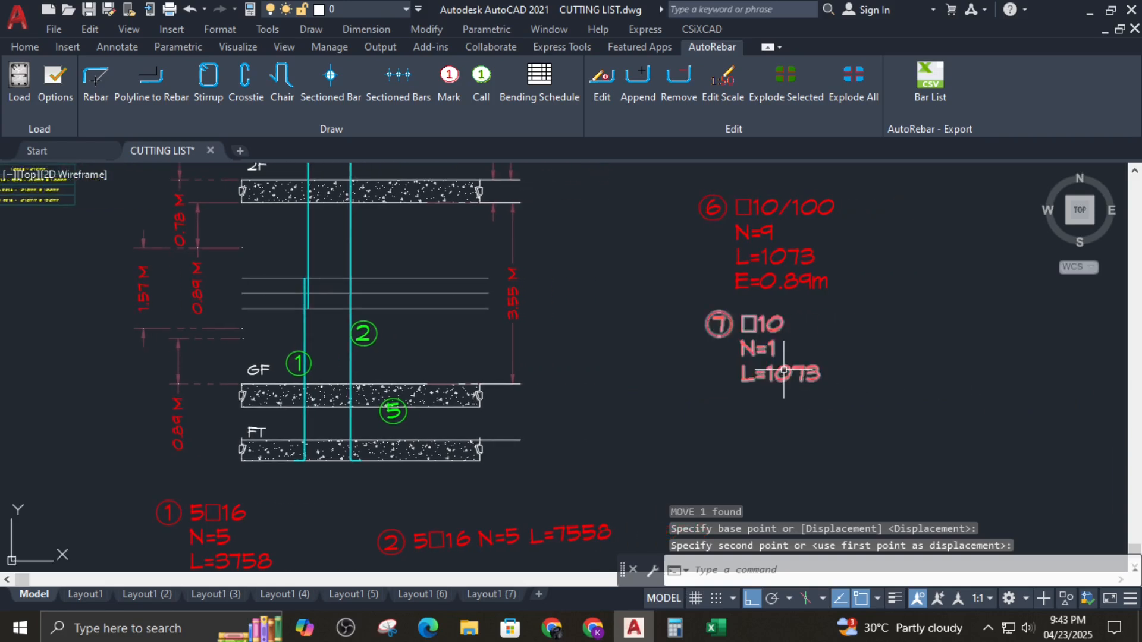
# Step: Set mark 7's stirrup spacing to 150 mm and link its range to the dimension of the middle zone between GF and 2F
pyautogui.doubleClick(760, 354)
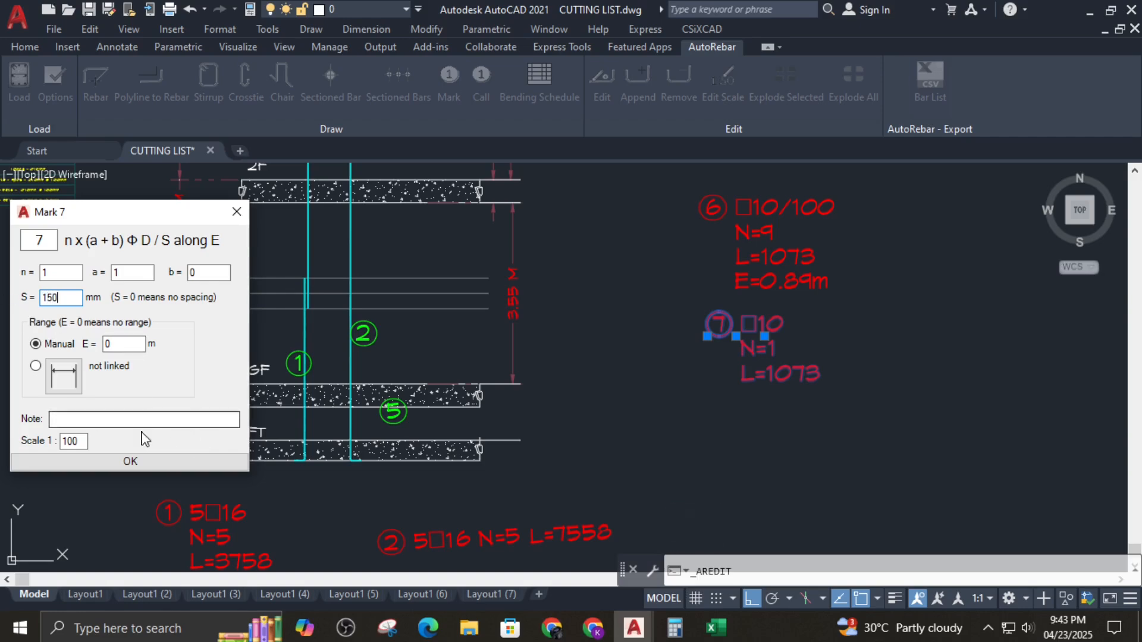
pyautogui.click(70, 381)
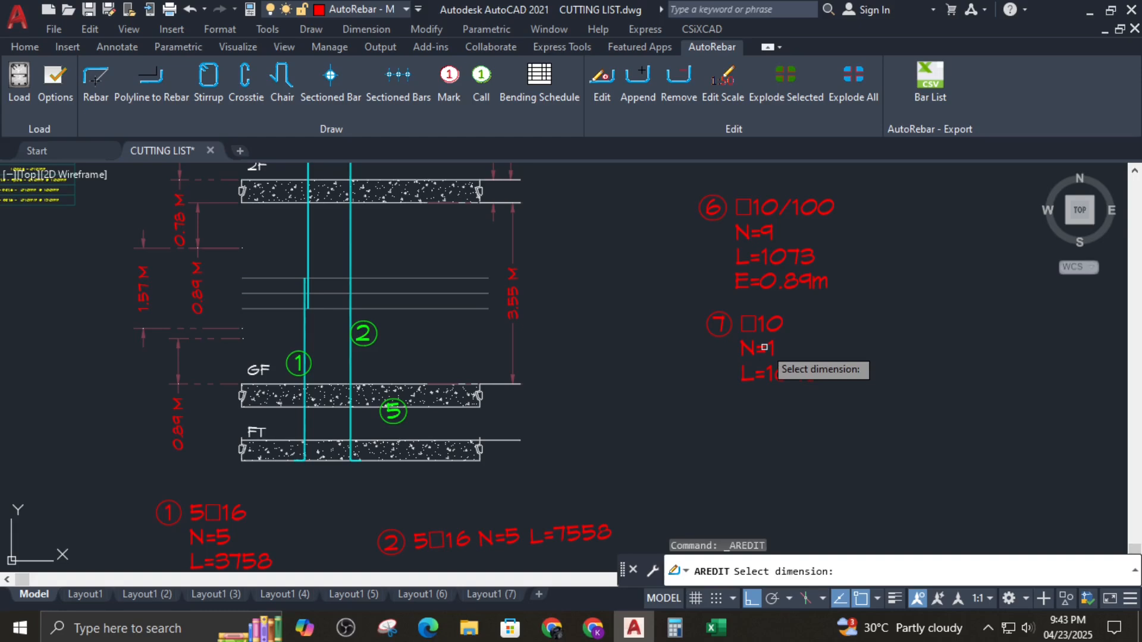
pyautogui.press('Escape')
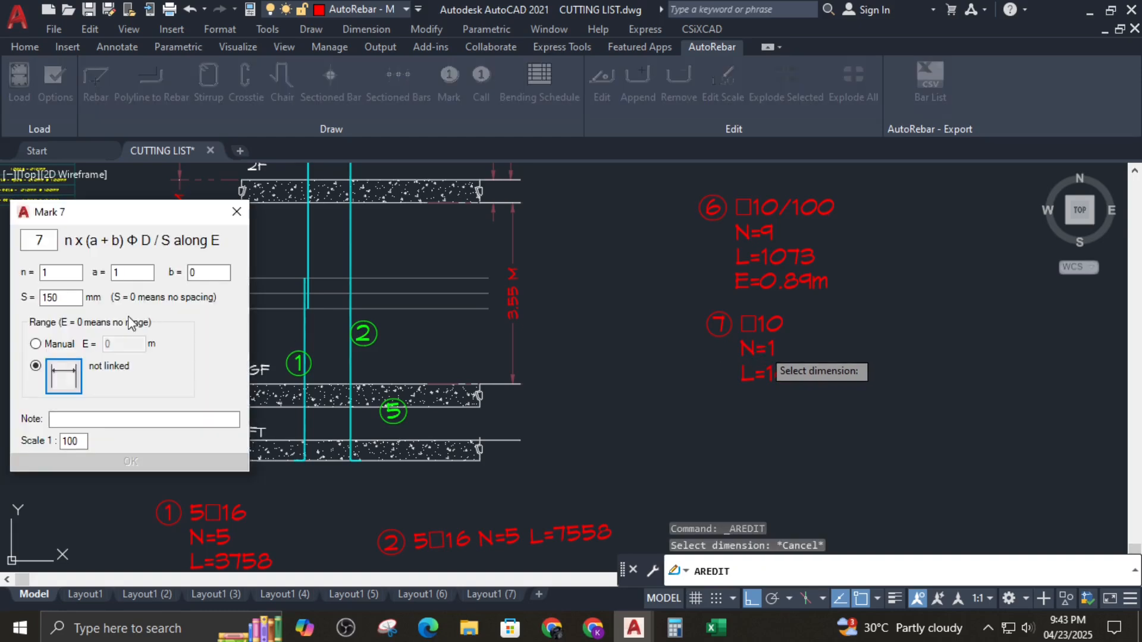
pyautogui.click(73, 375)
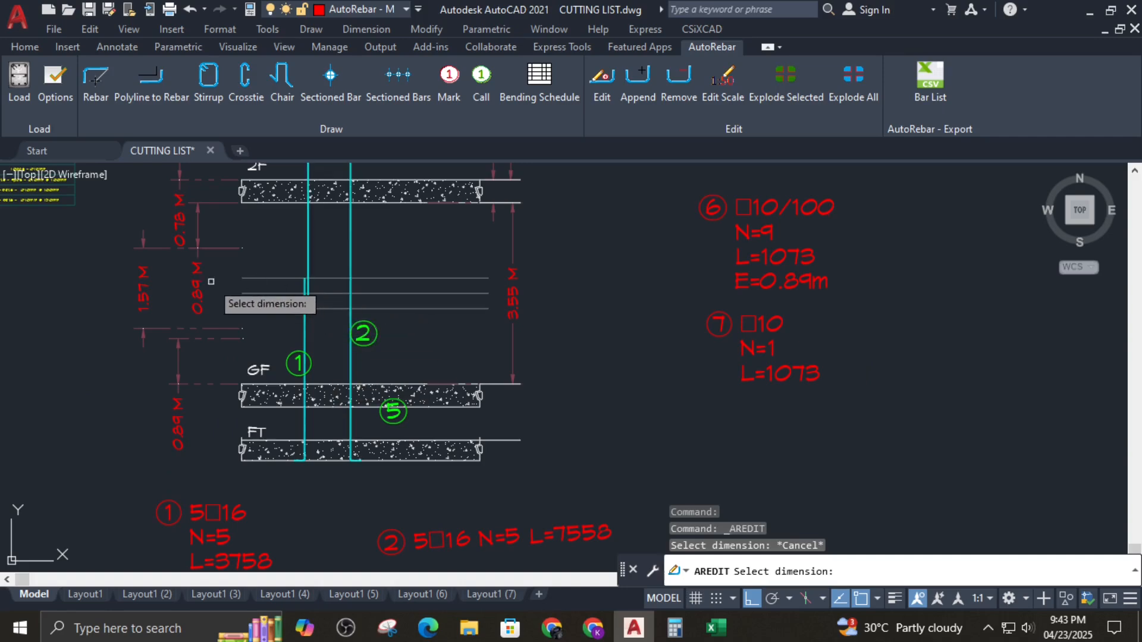
pyautogui.click(142, 295)
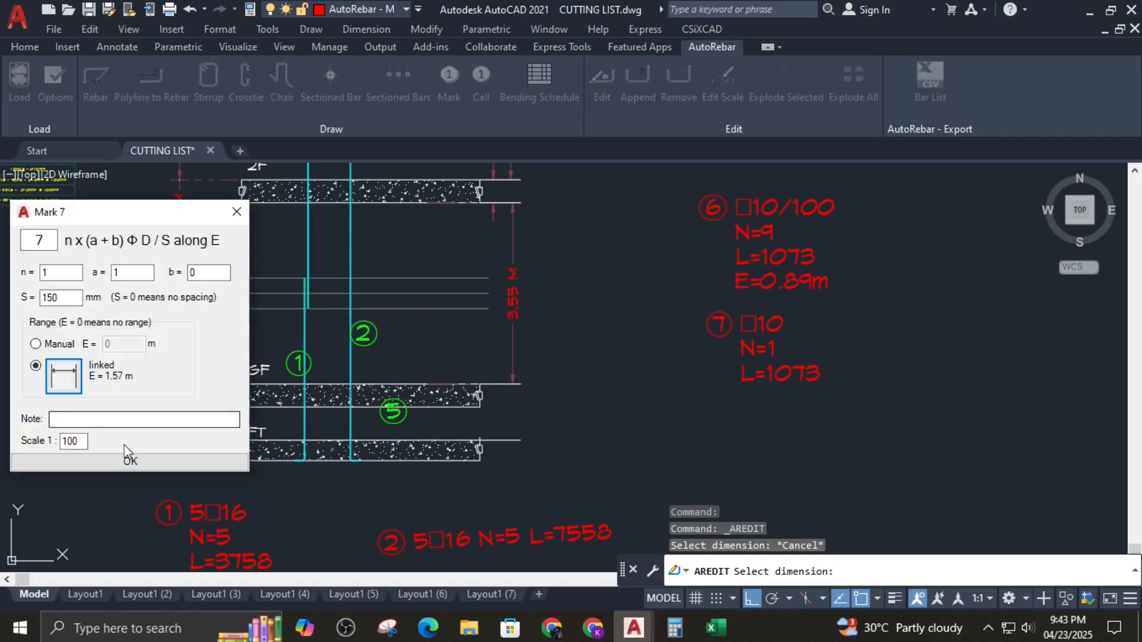
pyautogui.click(129, 462)
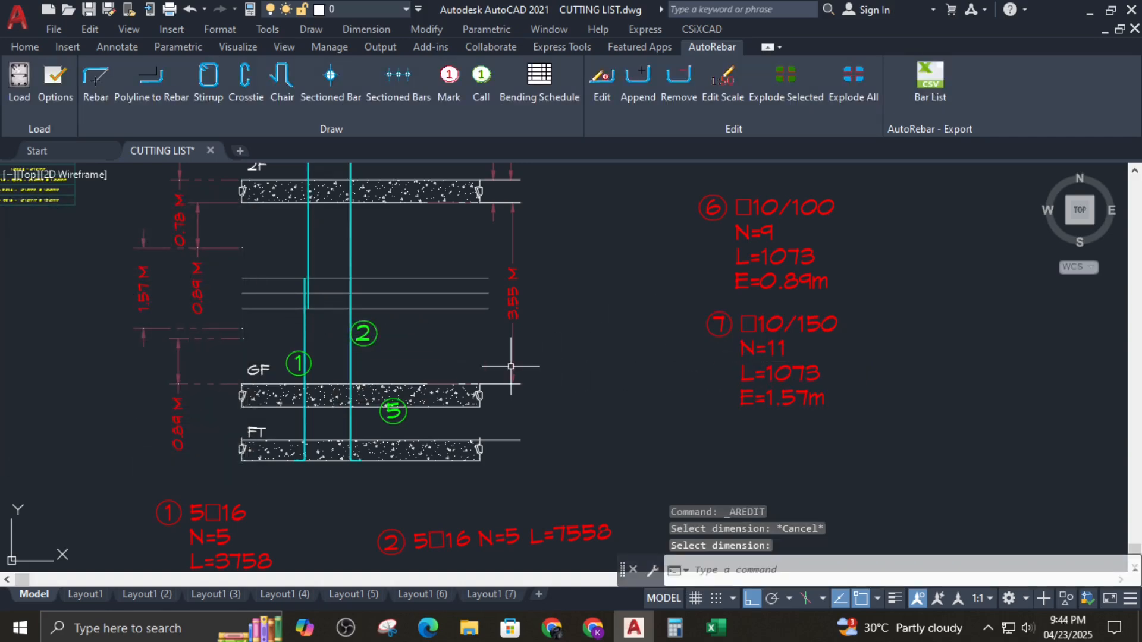
# Step: Examine the mark 6 and 7 notes against the zones of the column elevation and the C1 schedule
pyautogui.moveTo(366, 257)
pyautogui.mouseDown(button='middle')
pyautogui.moveTo(400, 277)
pyautogui.moveTo(399, 302)
pyautogui.mouseUp(button='middle')
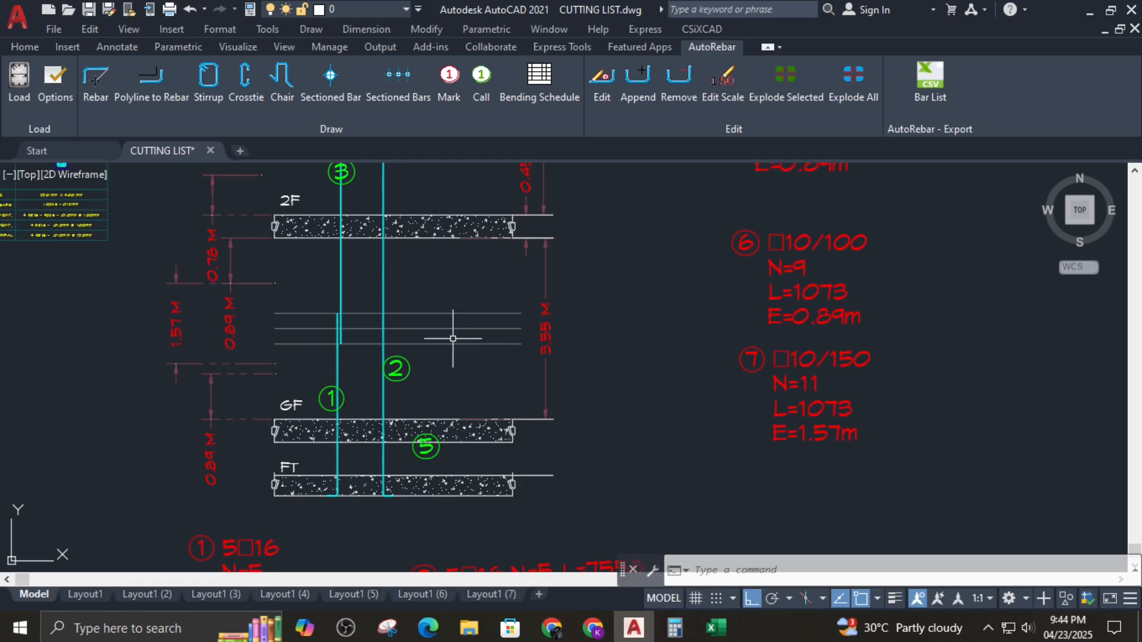
pyautogui.moveTo(452, 339); pyautogui.dragTo(450, 416, button='middle')
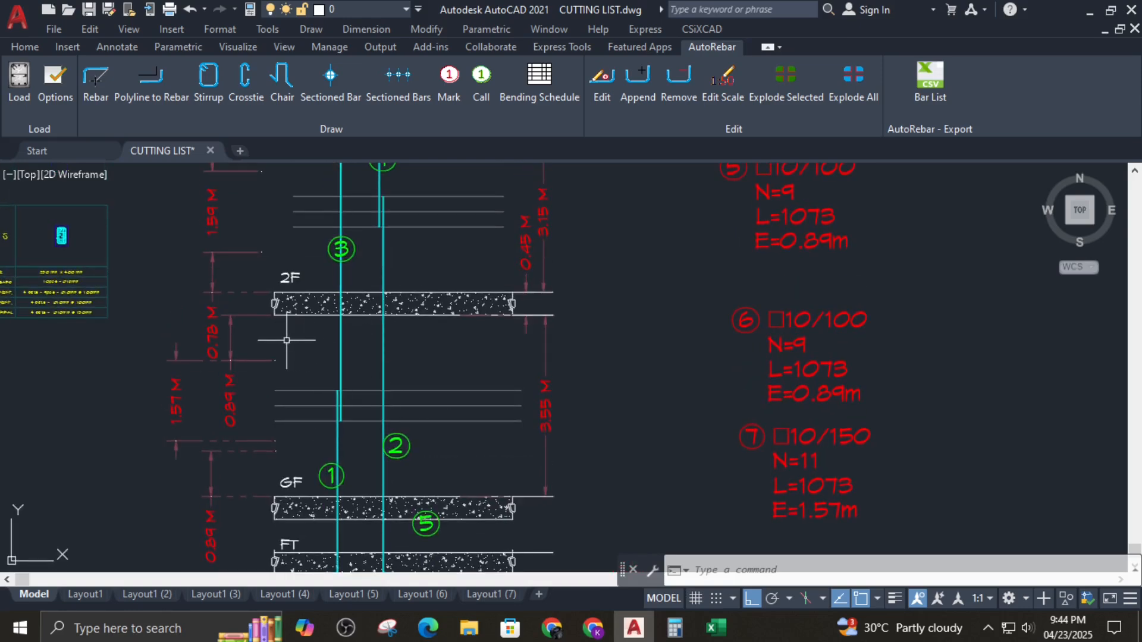
pyautogui.moveTo(668, 419); pyautogui.dragTo(553, 309, button='middle')
pyautogui.scroll(2, 558, 312)
pyautogui.scroll(-4, 907, 384)
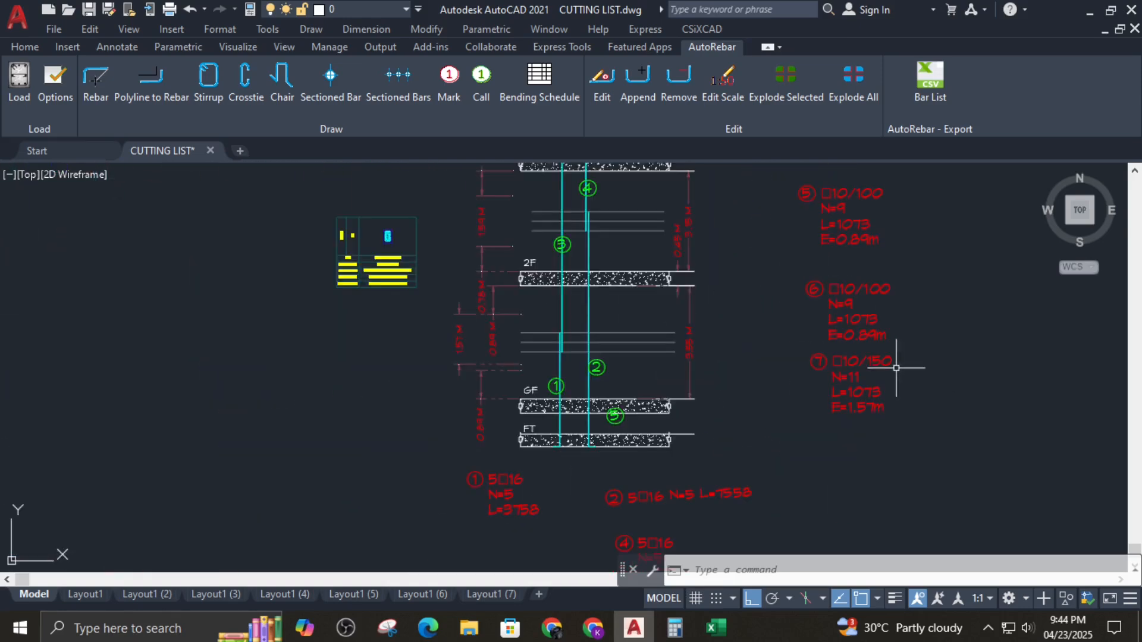
pyautogui.scroll(2, 893, 369)
pyautogui.moveTo(879, 392); pyautogui.dragTo(867, 352, button='middle')
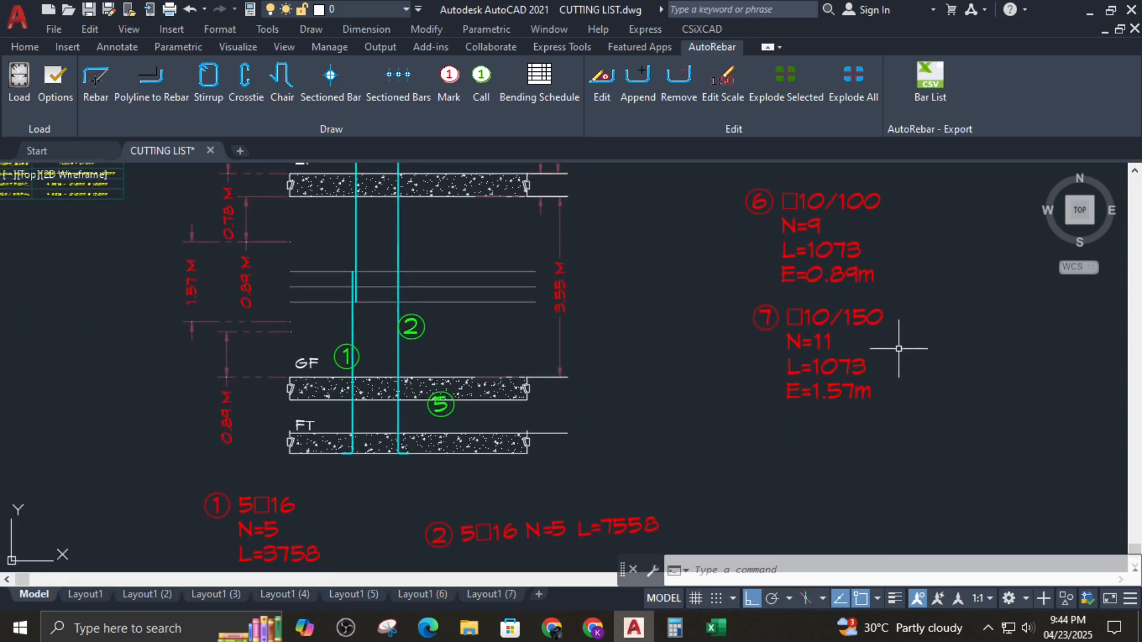
pyautogui.moveTo(705, 332); pyautogui.dragTo(752, 400, button='middle')
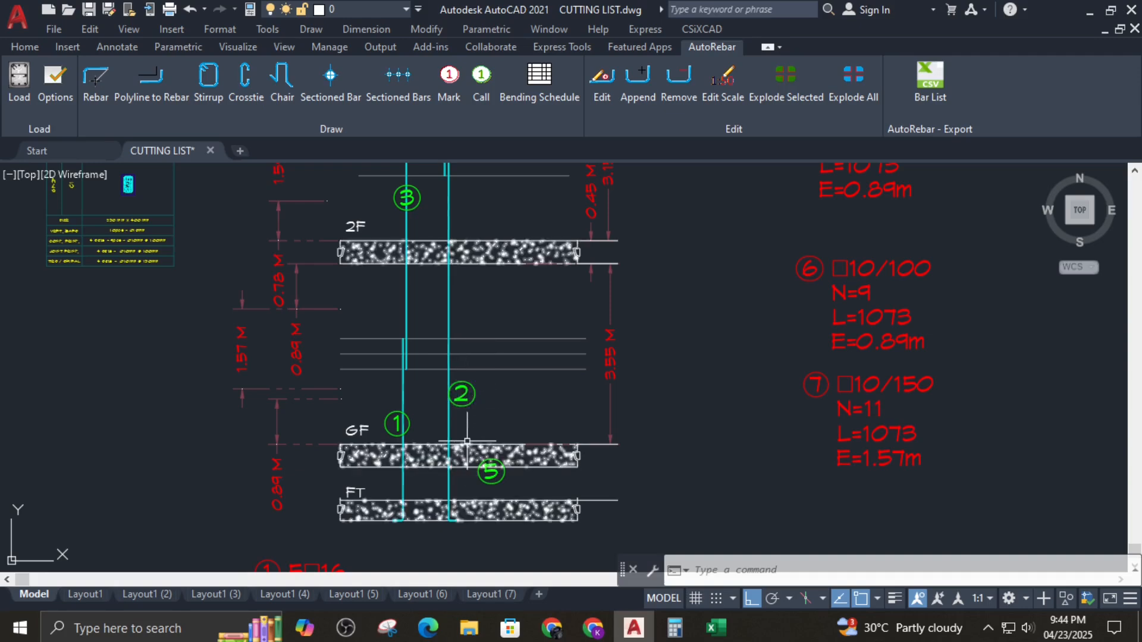
pyautogui.scroll(-2, 457, 233)
pyautogui.scroll(2, 457, 240)
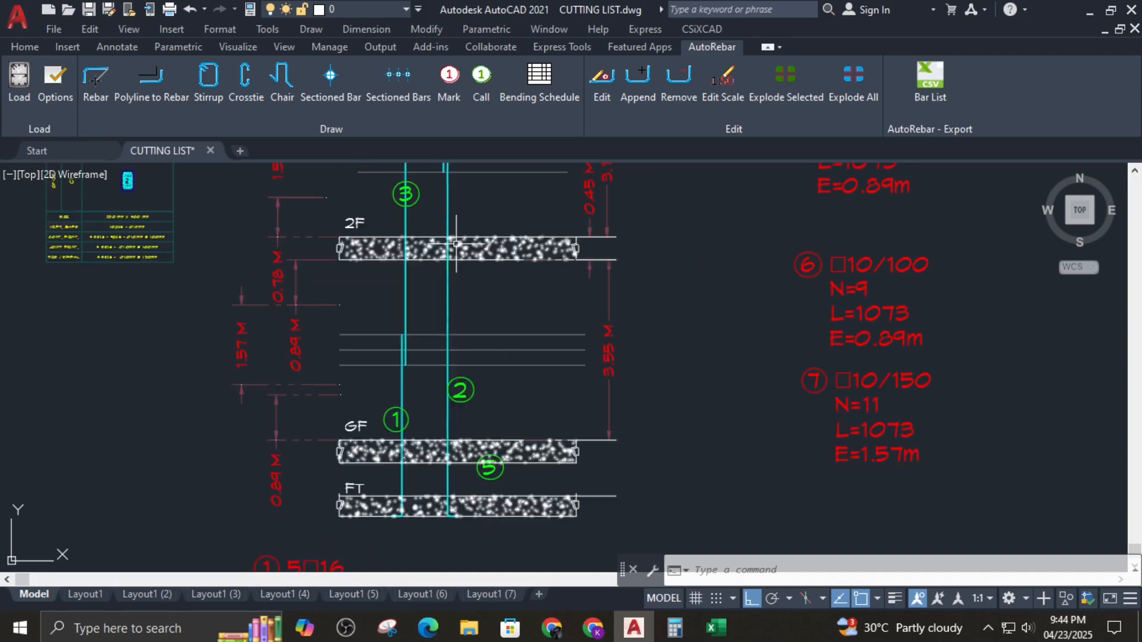
pyautogui.moveTo(429, 273); pyautogui.dragTo(494, 277, button='middle')
pyautogui.scroll(5, 203, 213)
pyautogui.moveTo(211, 216); pyautogui.dragTo(195, 275, button='middle')
pyautogui.scroll(-5, 197, 272)
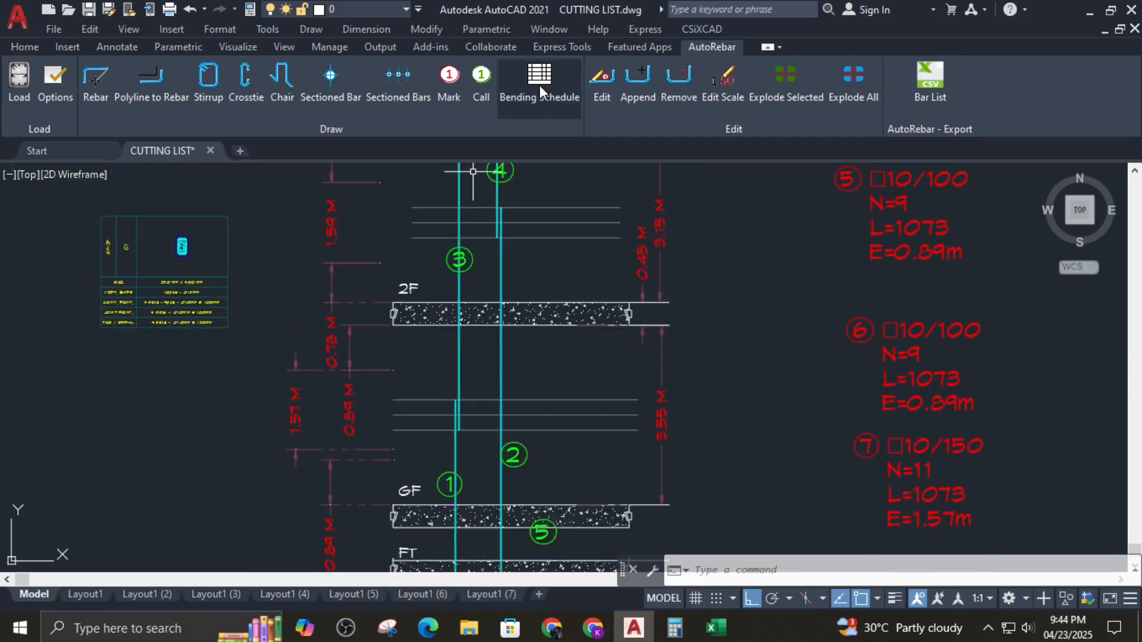
pyautogui.click(477, 80)
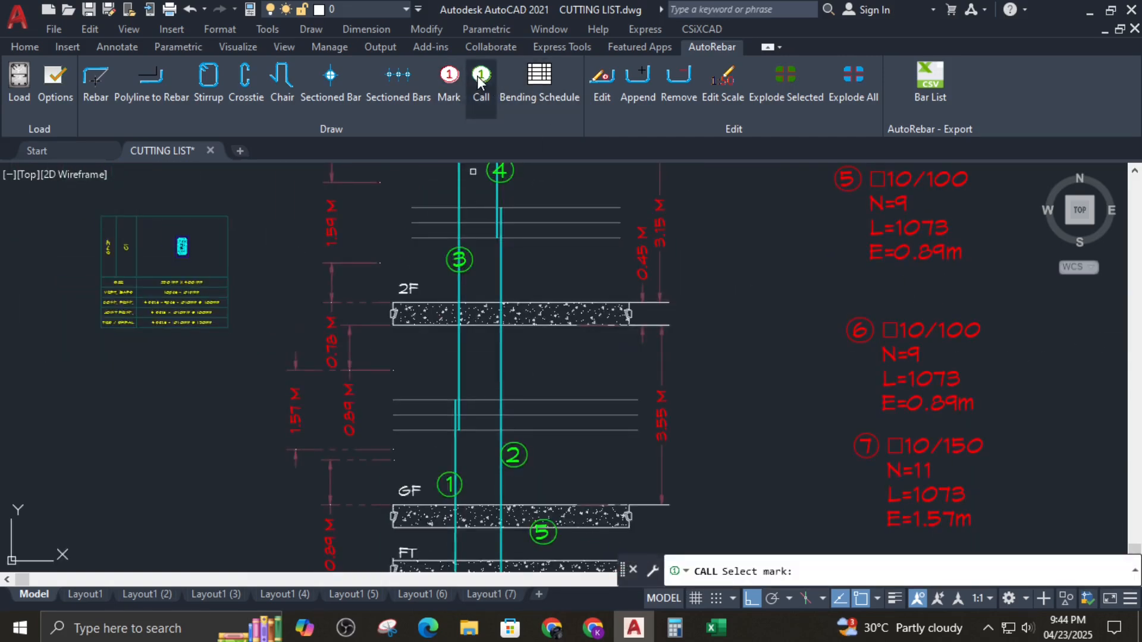
pyautogui.scroll(6, 229, 257)
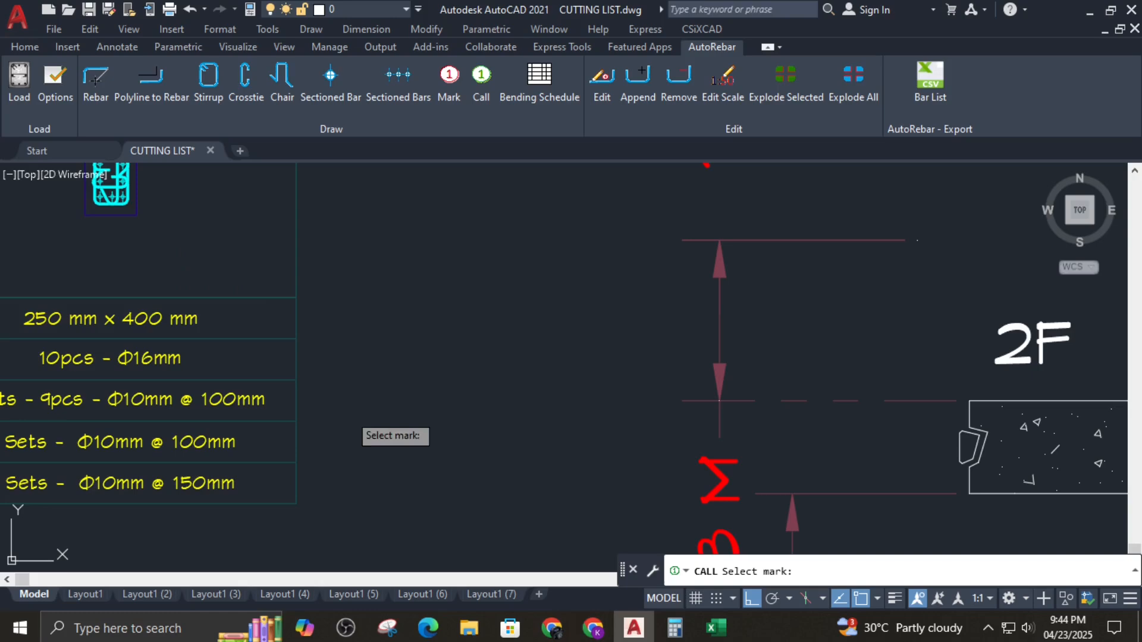
pyautogui.scroll(2, 181, 212)
pyautogui.moveTo(181, 212); pyautogui.dragTo(327, 390, button='middle')
pyautogui.scroll(4, 257, 321)
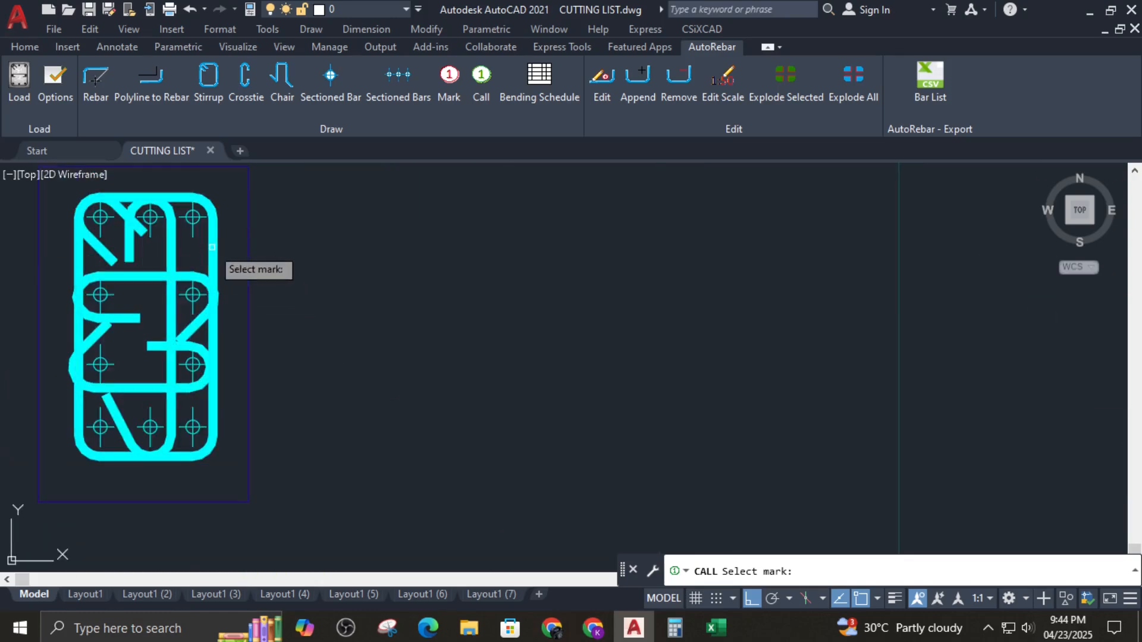
pyautogui.click(212, 247)
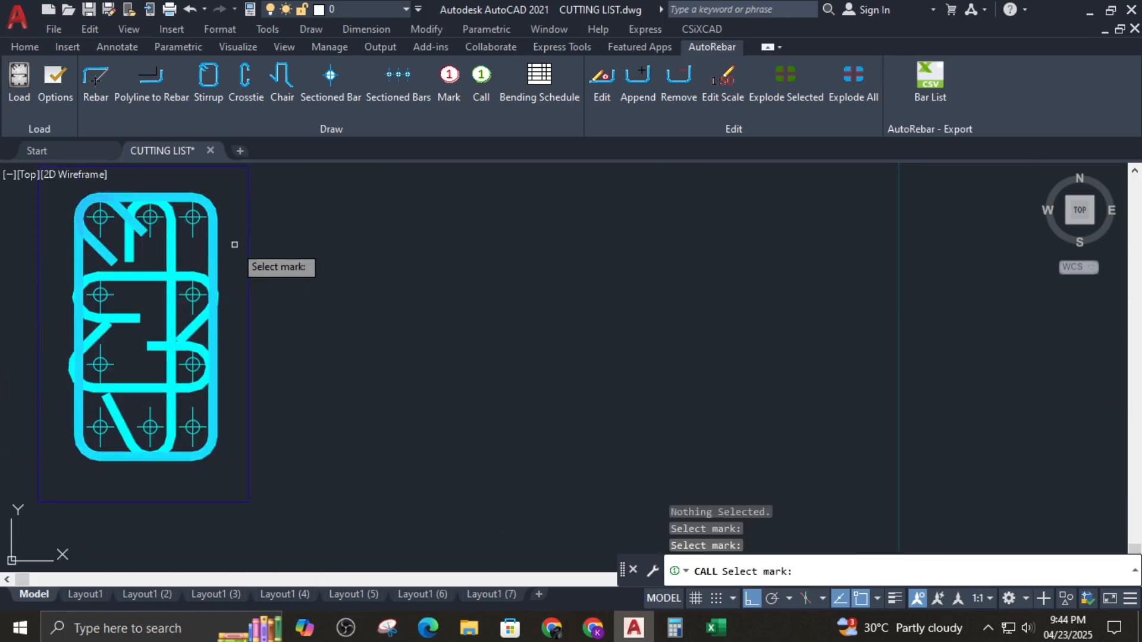
pyautogui.scroll(-8, 466, 288)
pyautogui.scroll(4, 513, 291)
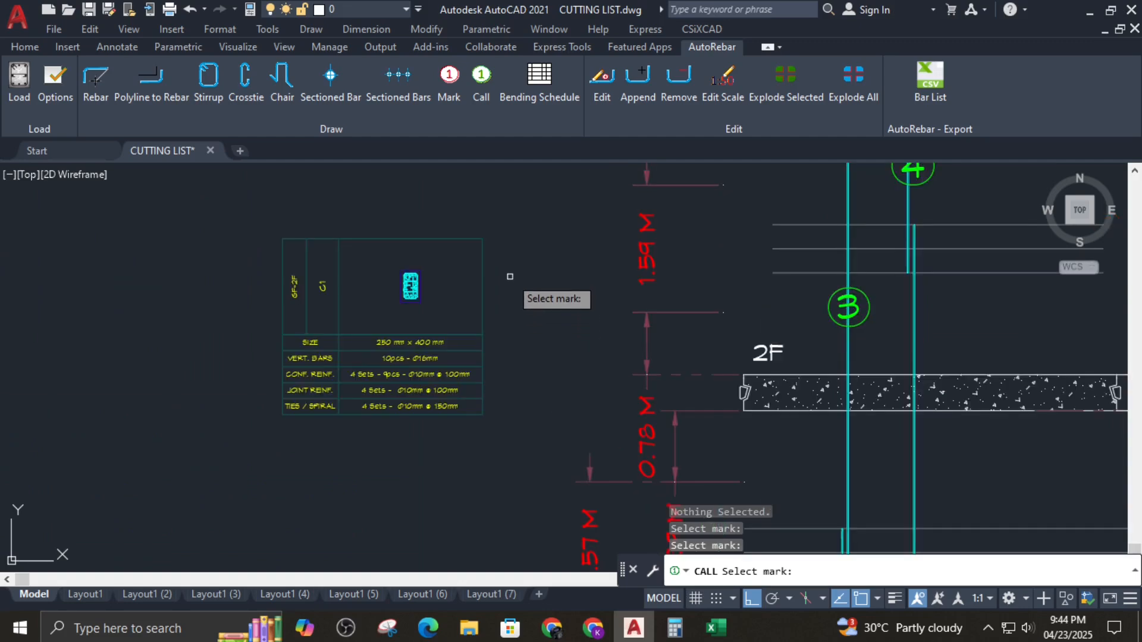
pyautogui.press('Escape')
# Step: Mark the outer stirrup of the C1 cross-section again and move its mark 8 note to just below the mark 7 note
pyautogui.click(448, 95)
pyautogui.scroll(5, 357, 294)
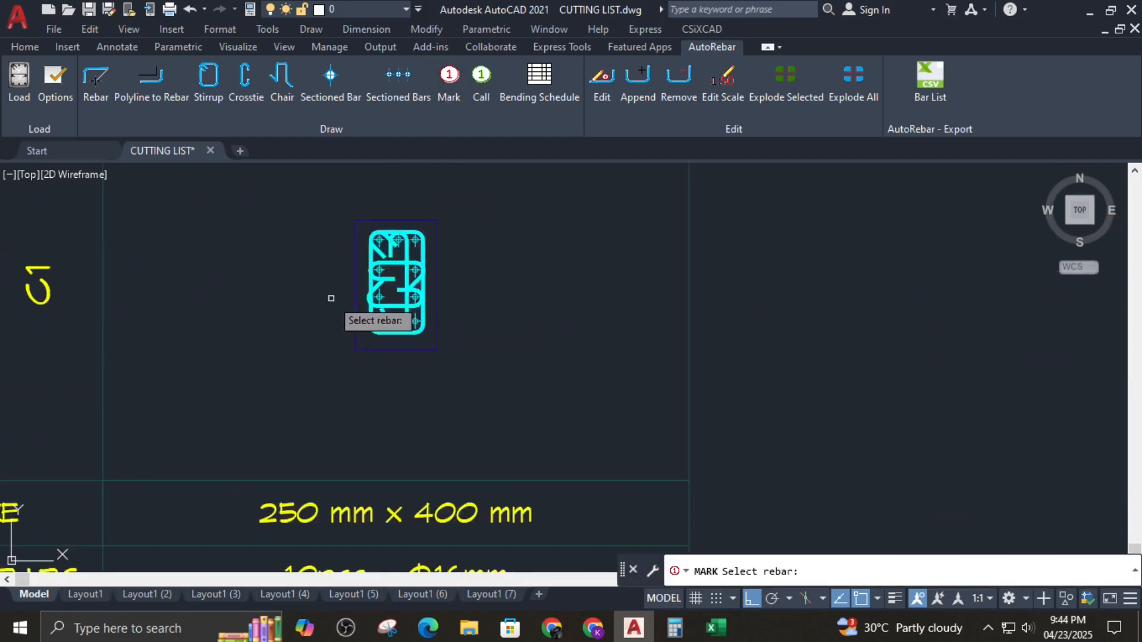
pyautogui.click(467, 236)
pyautogui.scroll(-5, 468, 235)
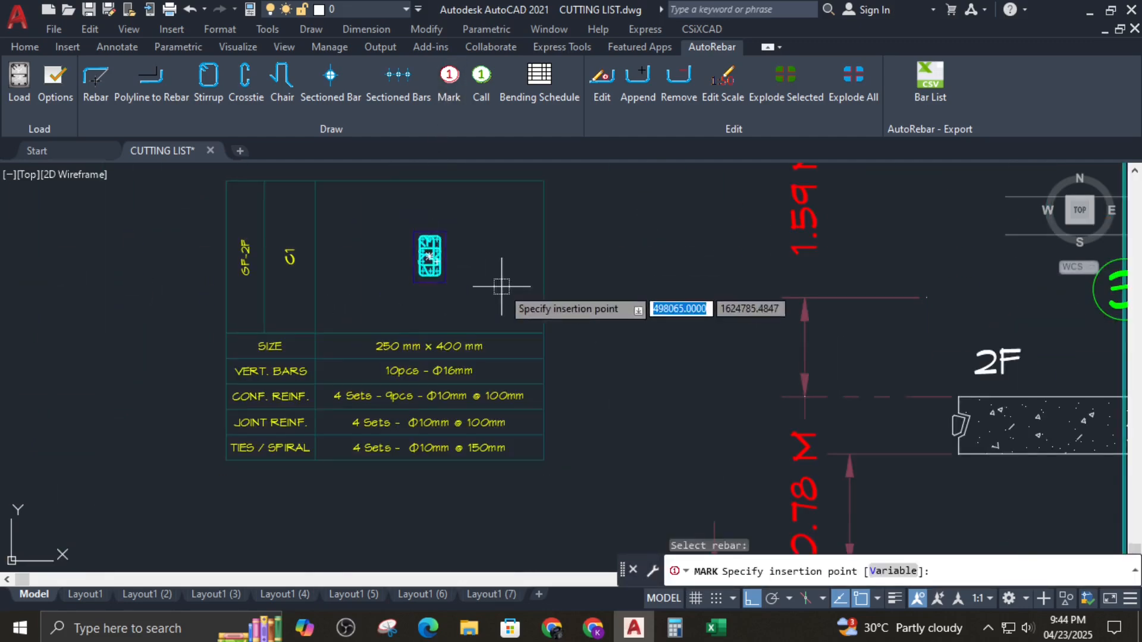
pyautogui.scroll(3, 517, 363)
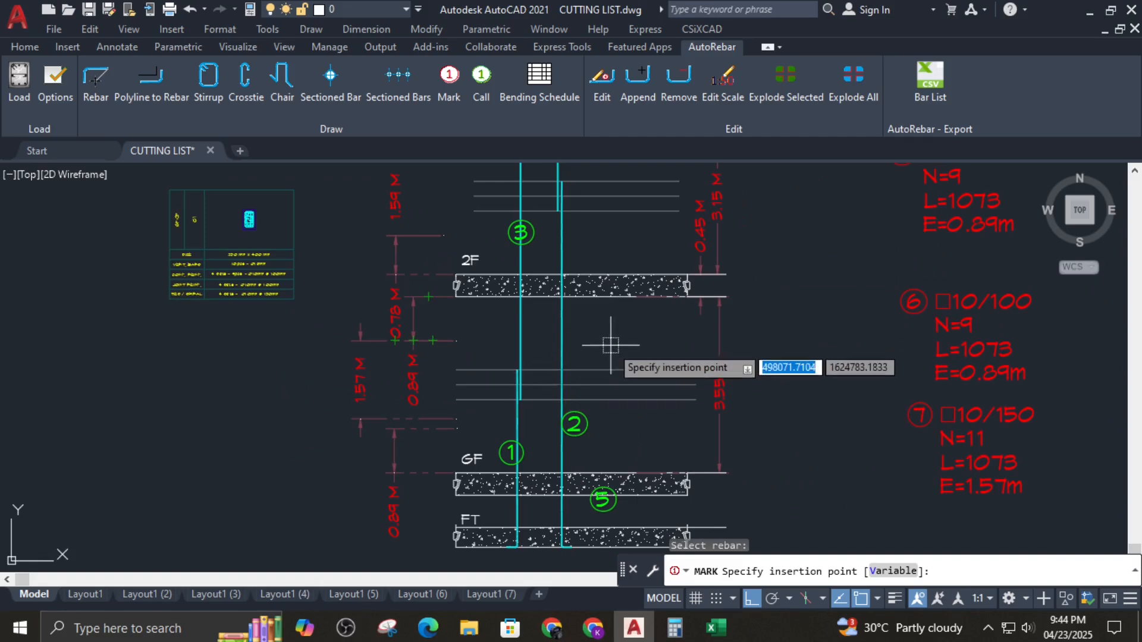
pyautogui.moveTo(604, 343); pyautogui.dragTo(547, 310, button='middle')
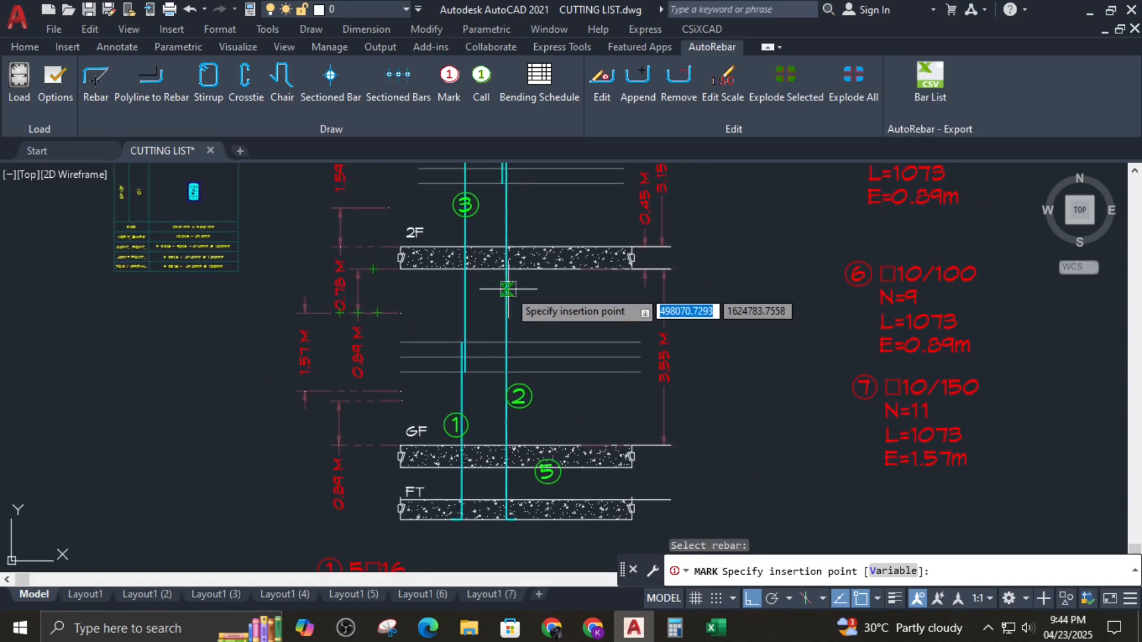
pyautogui.scroll(2, 478, 272)
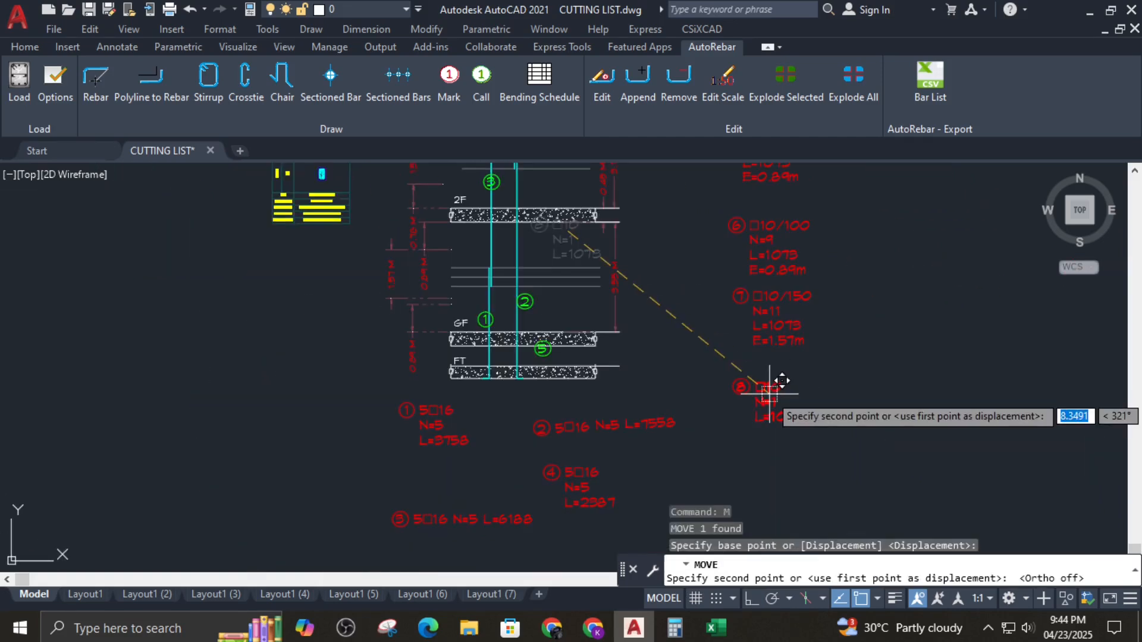
pyautogui.click(770, 393)
pyautogui.press('Escape')
# Step: Insert a call tag for mark 7 and move it onto the splice-zone lines of the elevation between GF and 2F
pyautogui.moveTo(501, 298); pyautogui.dragTo(484, 323, button='middle')
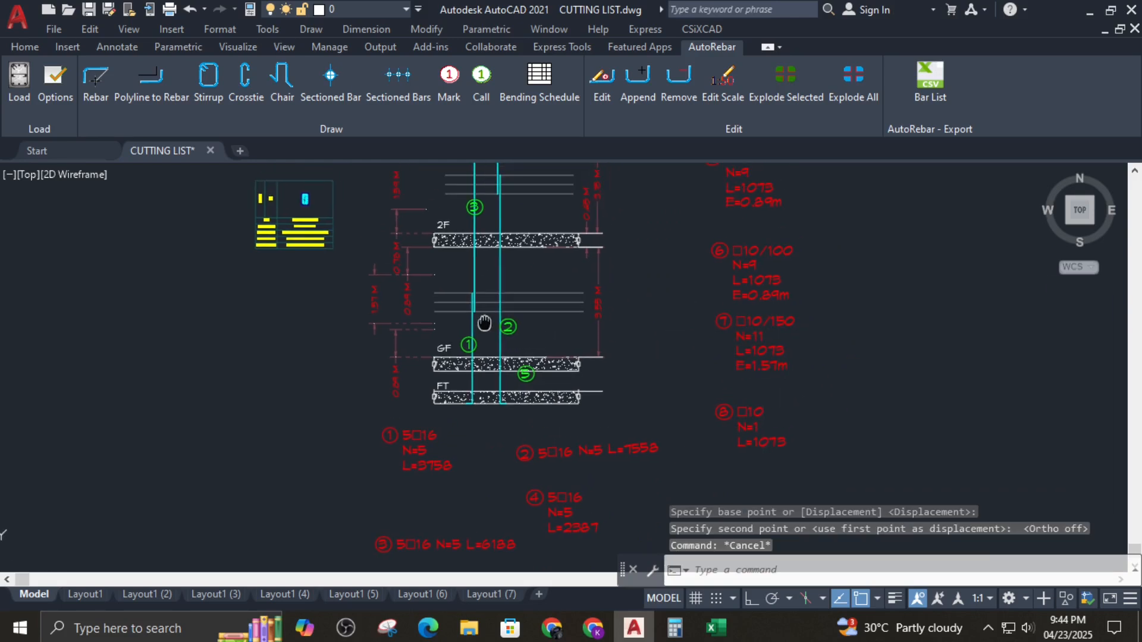
pyautogui.click(483, 89)
pyautogui.click(754, 316)
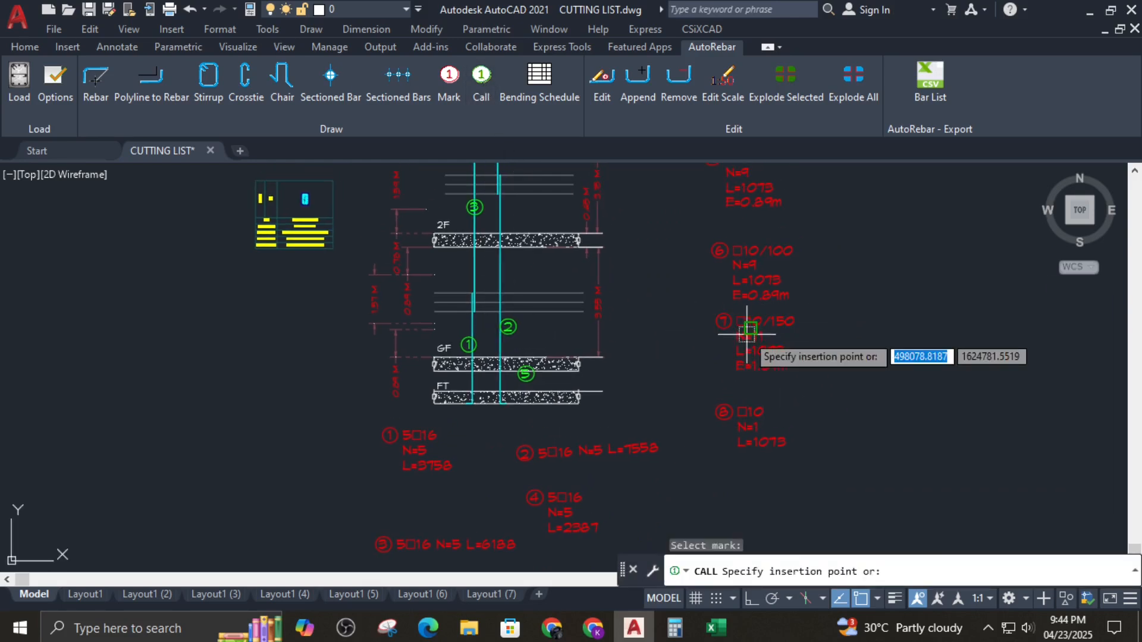
pyautogui.click(485, 353)
pyautogui.click(772, 332)
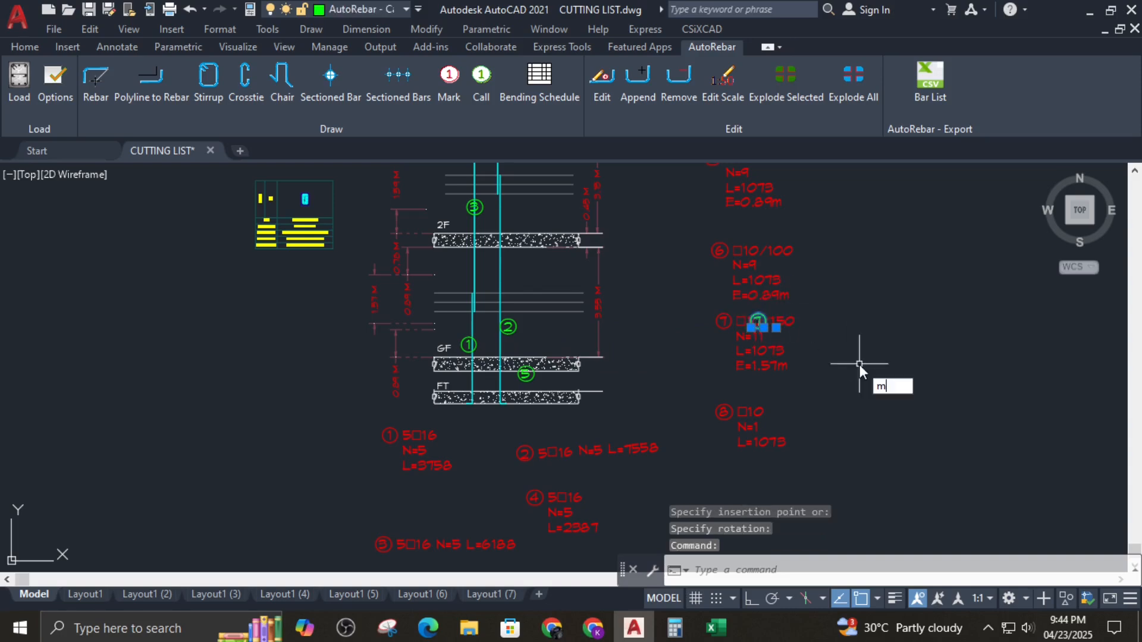
pyautogui.press('Return')
pyautogui.click(758, 321)
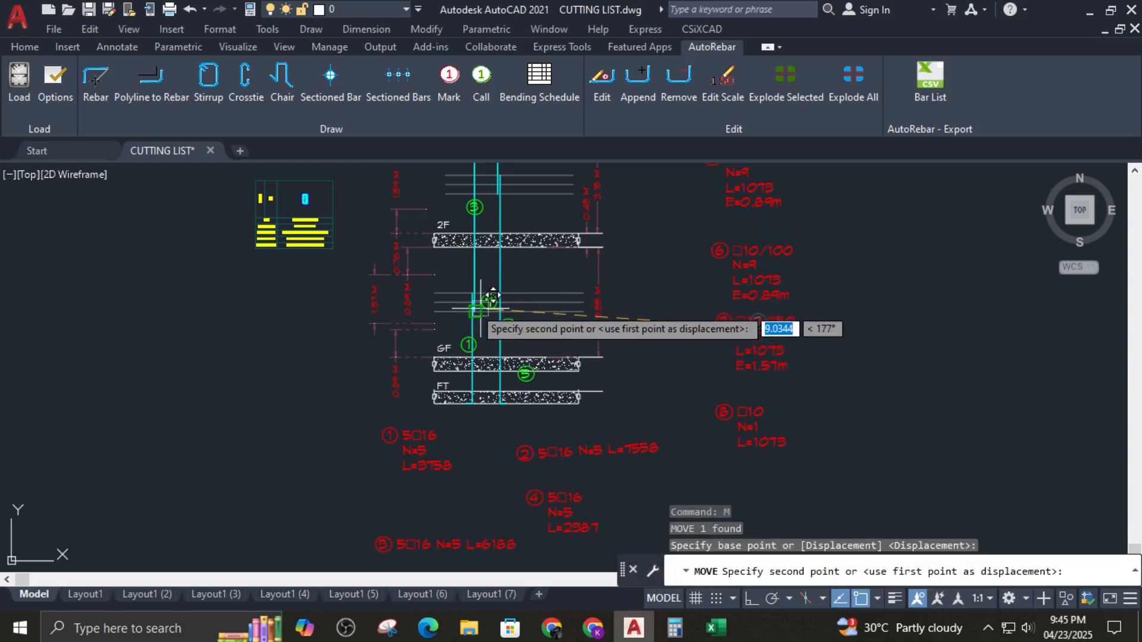
pyautogui.scroll(4, 492, 296)
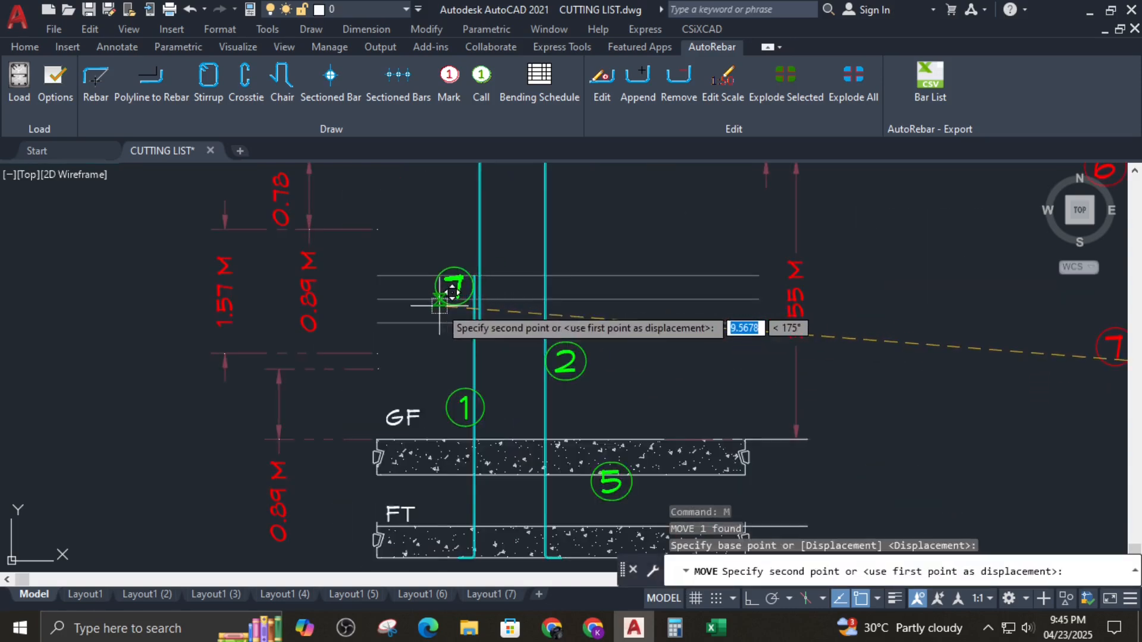
pyautogui.click(639, 312)
pyautogui.scroll(-5, 729, 331)
pyautogui.moveTo(630, 349); pyautogui.dragTo(737, 297, button='middle')
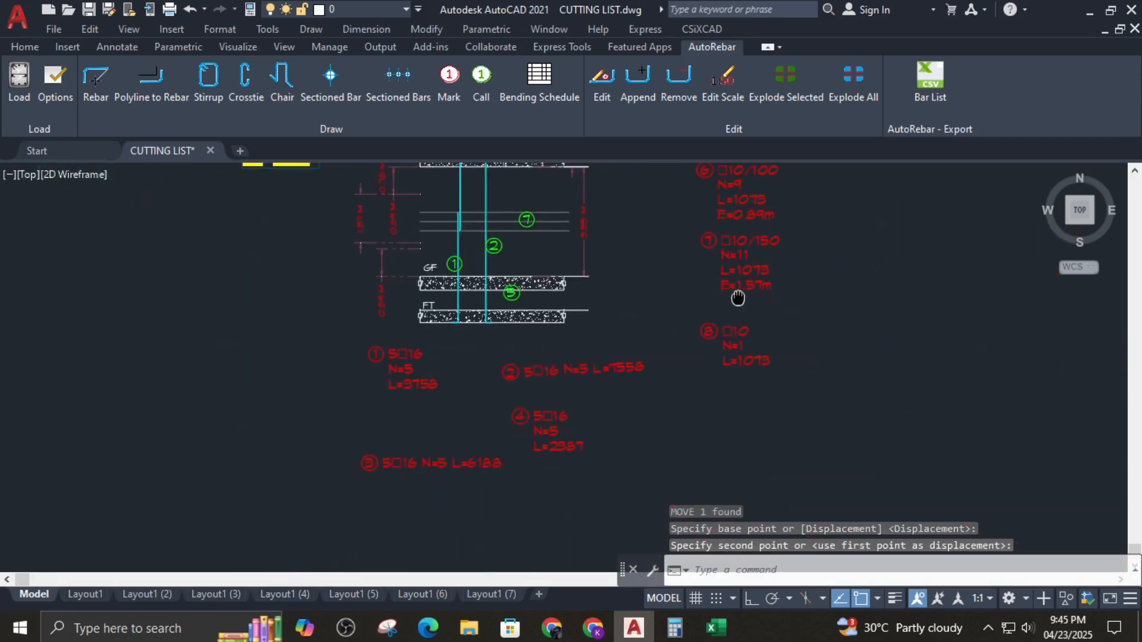
pyautogui.click(732, 351)
pyautogui.press('Escape')
pyautogui.click(733, 352)
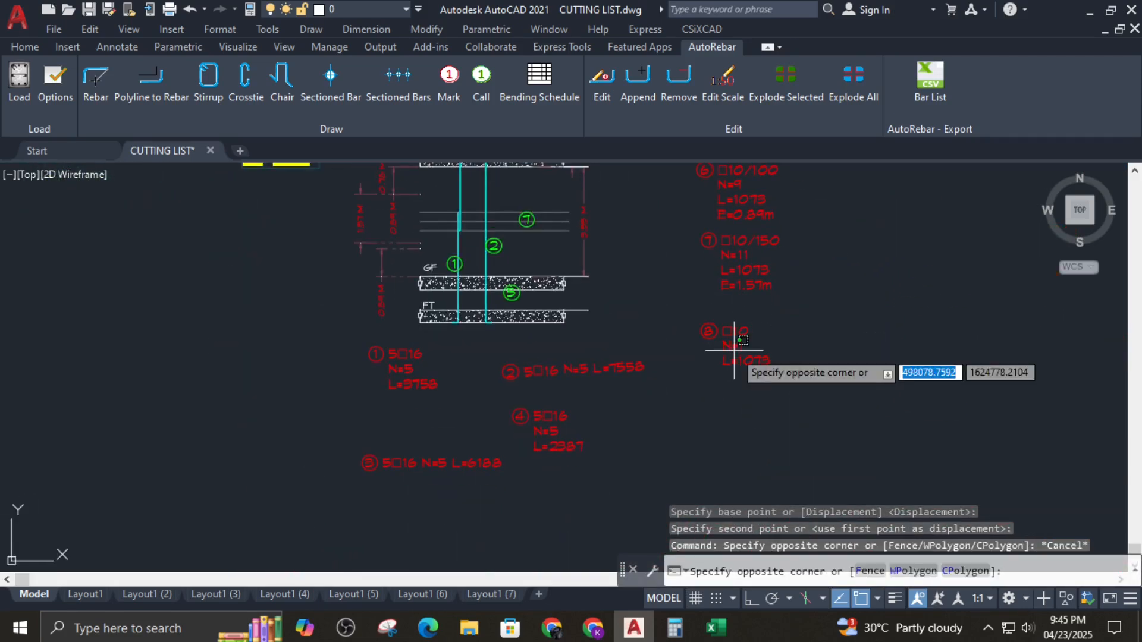
pyautogui.click(735, 341)
pyautogui.click(735, 339)
pyautogui.press('Escape')
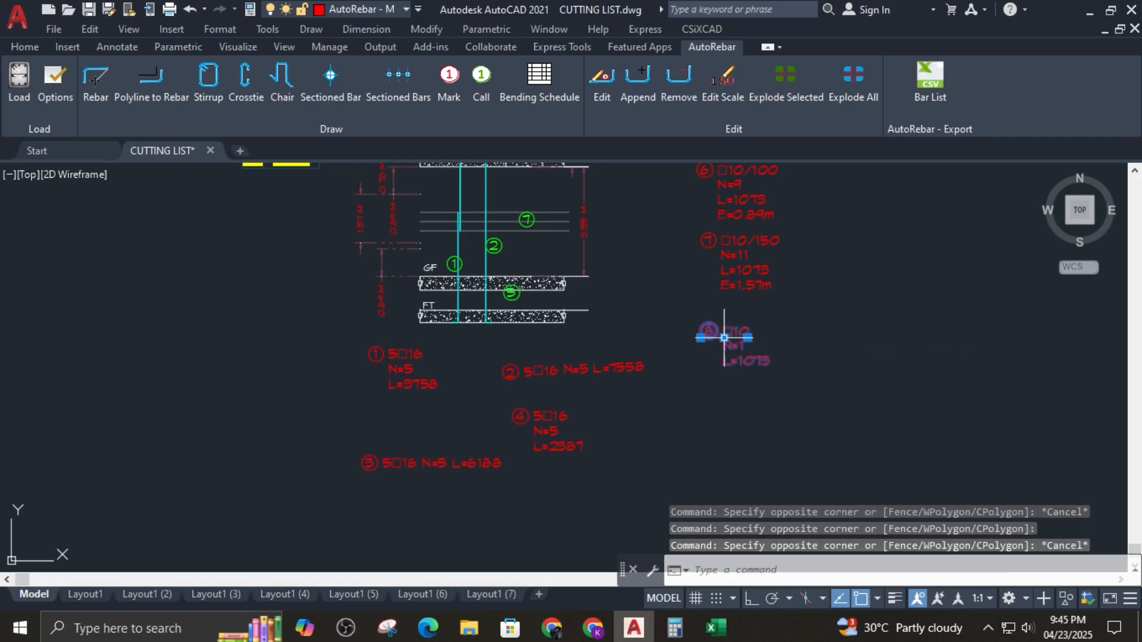
pyautogui.click(724, 338)
pyautogui.press('Escape')
pyautogui.press('Escape')
pyautogui.scroll(5, 724, 338)
pyautogui.press('Escape')
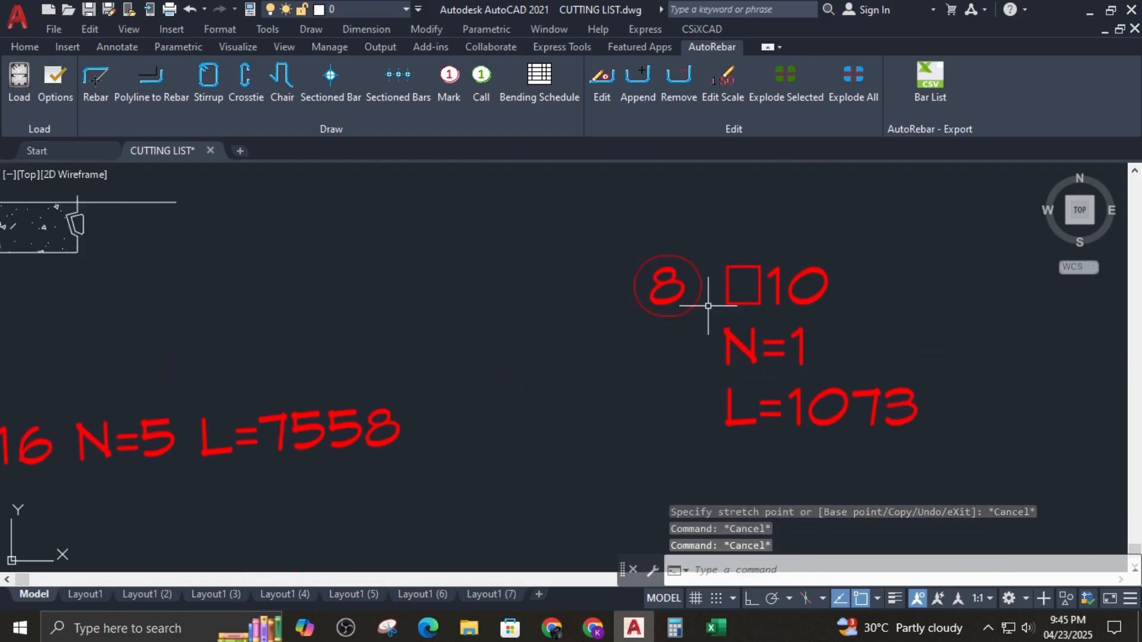
# Step: Set mark 8's stirrup spacing to 100 mm and link its range to the 0.78 M dimension beside the 2F slab
pyautogui.click(736, 293)
pyautogui.click(649, 325)
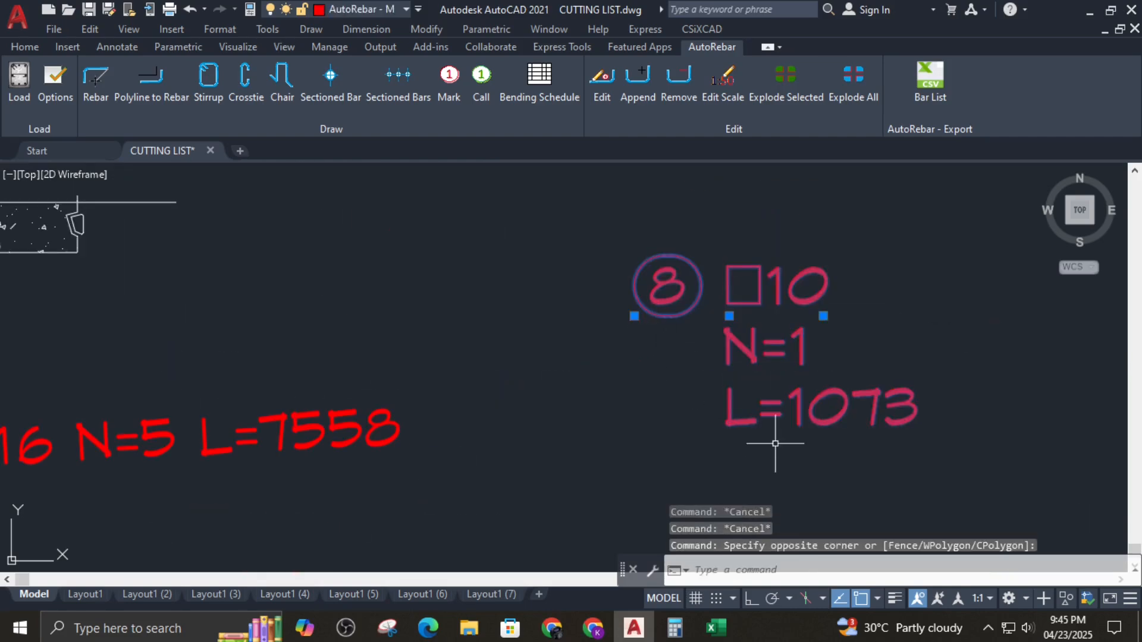
pyautogui.doubleClick(783, 418)
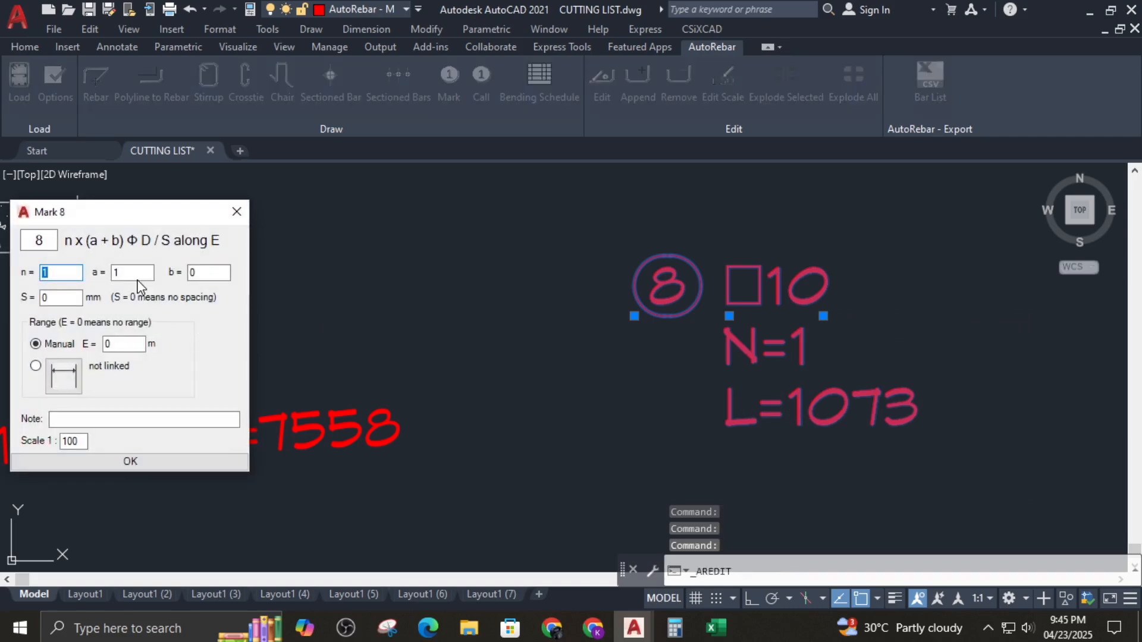
pyautogui.click(51, 368)
pyautogui.scroll(-5, 260, 319)
pyautogui.moveTo(260, 319); pyautogui.dragTo(479, 389, button='middle')
pyautogui.scroll(2, 372, 302)
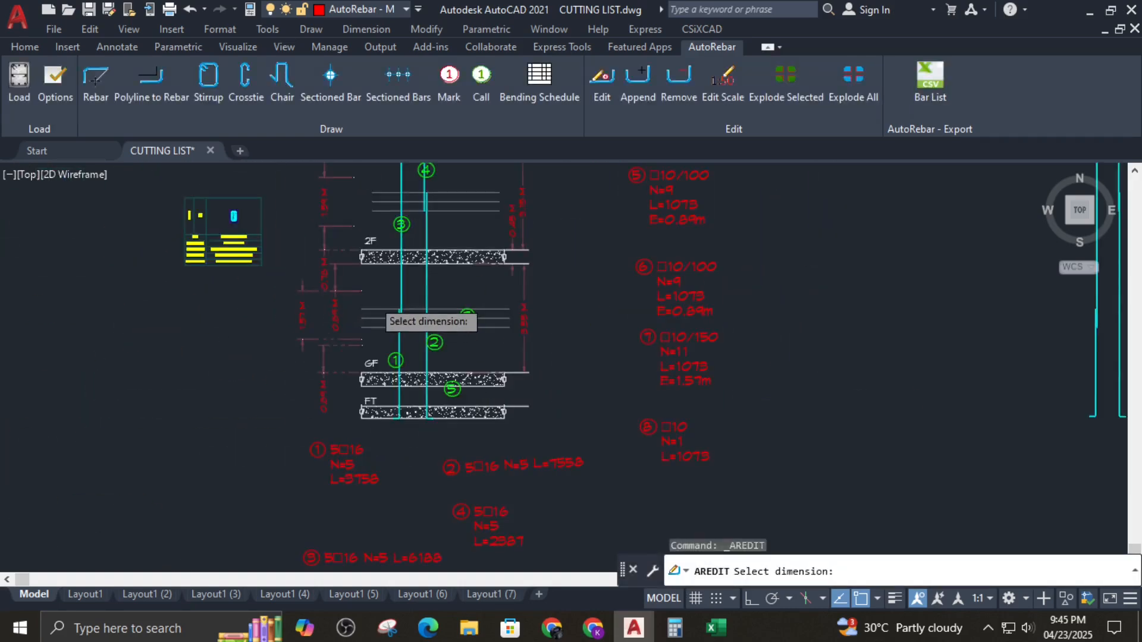
pyautogui.scroll(4, 382, 311)
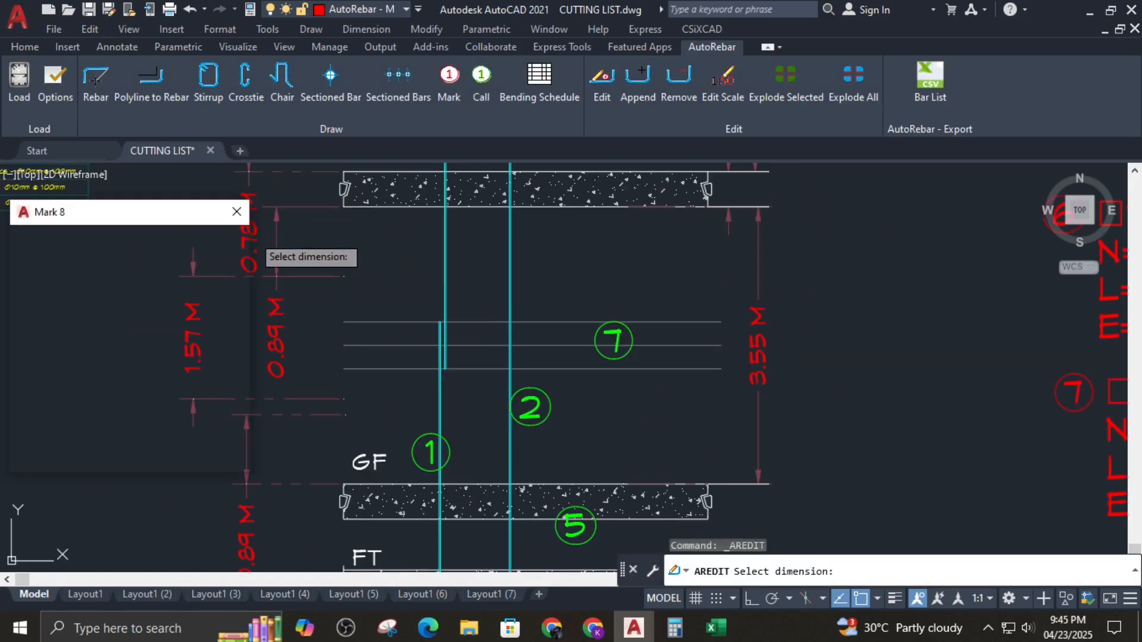
pyautogui.click(127, 460)
pyautogui.scroll(-4, 264, 392)
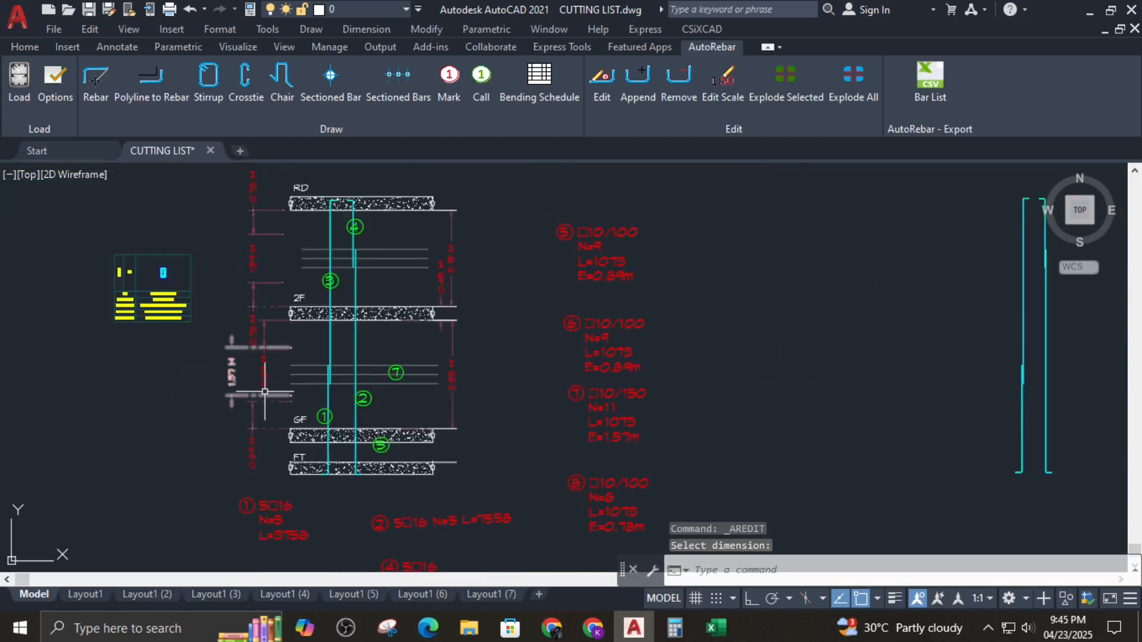
# Step: Insert a call tag for mark 8 on the column elevation just below the 2F slab
pyautogui.moveTo(635, 431); pyautogui.dragTo(451, 304, button='middle')
pyautogui.scroll(2, 451, 403)
pyautogui.scroll(-4, 454, 398)
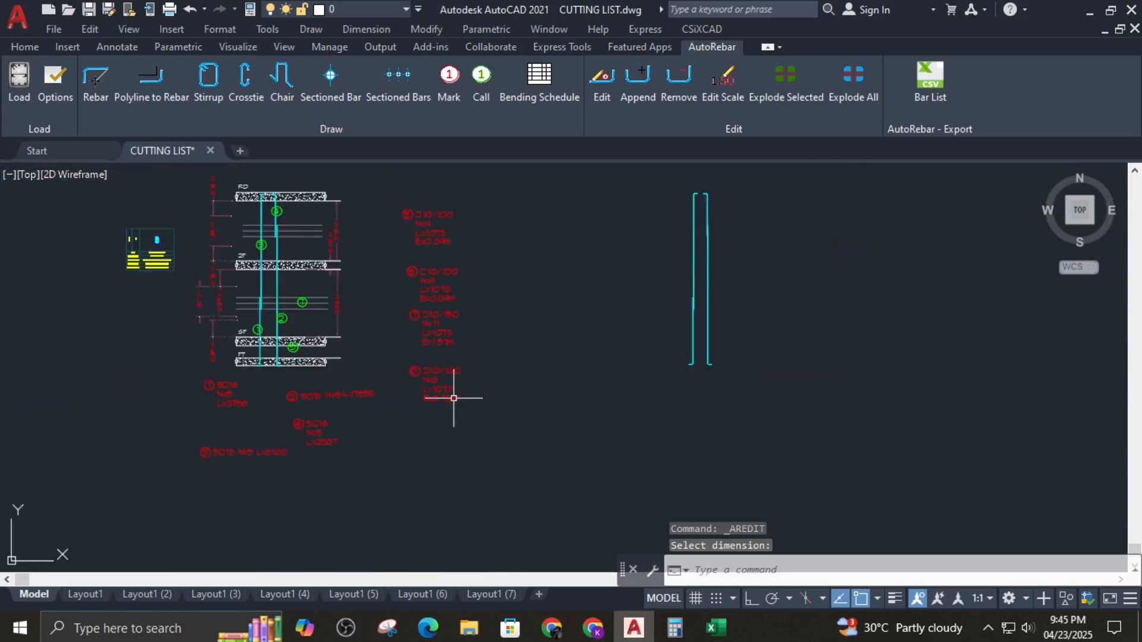
pyautogui.moveTo(453, 397)
pyautogui.mouseDown(button='middle')
pyautogui.moveTo(510, 411)
pyautogui.moveTo(541, 464)
pyautogui.mouseUp(button='middle')
pyautogui.click(481, 75)
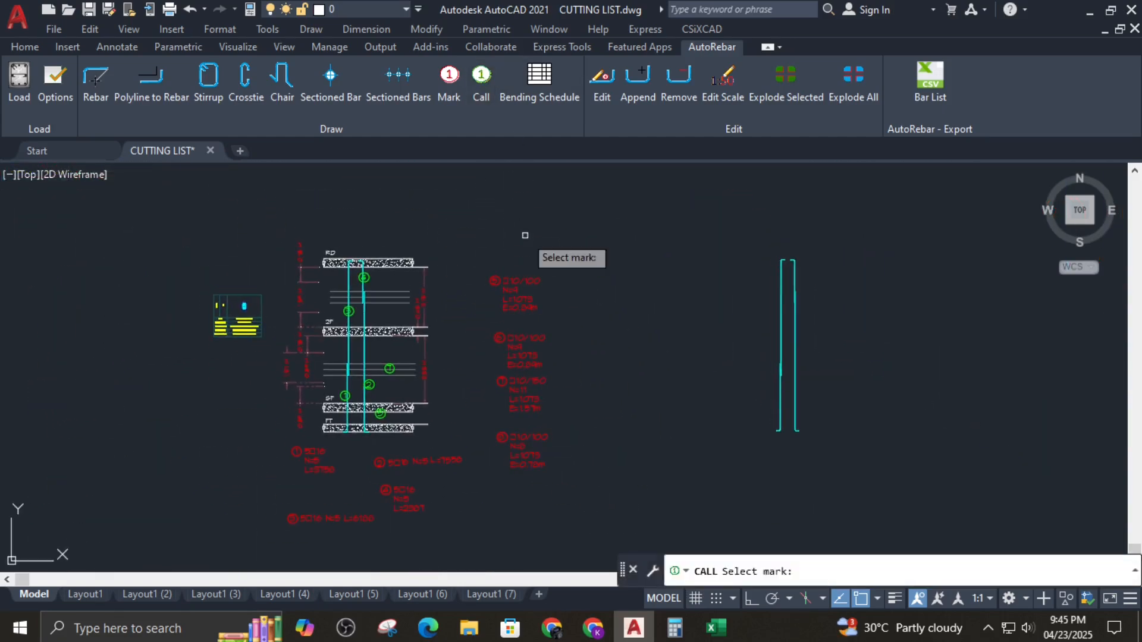
pyautogui.click(522, 445)
pyautogui.scroll(5, 369, 313)
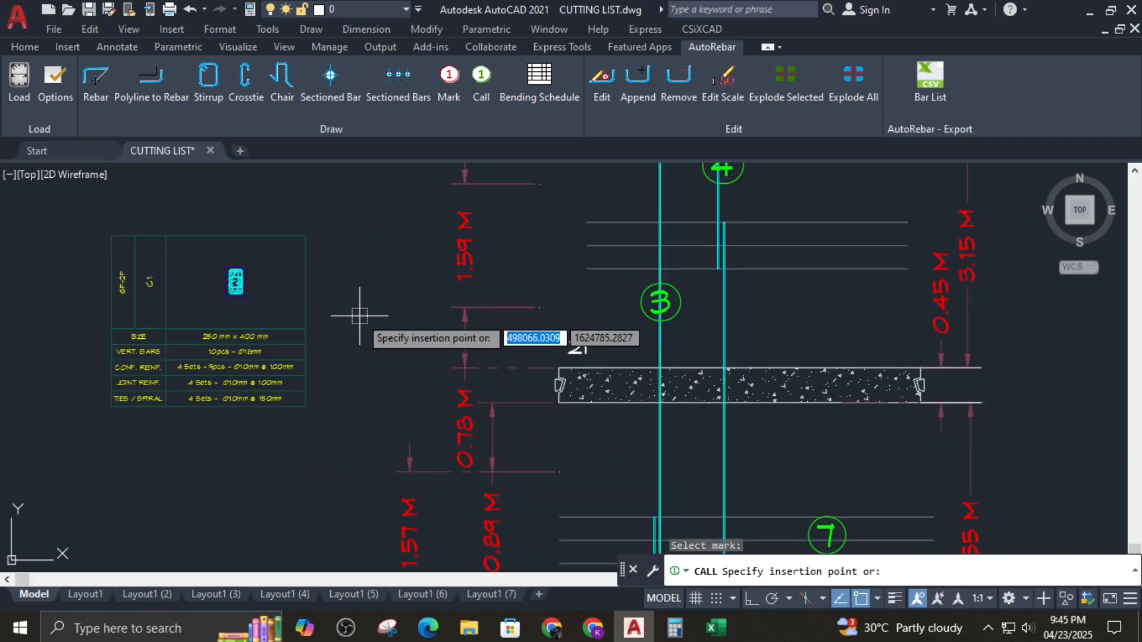
pyautogui.scroll(-3, 417, 342)
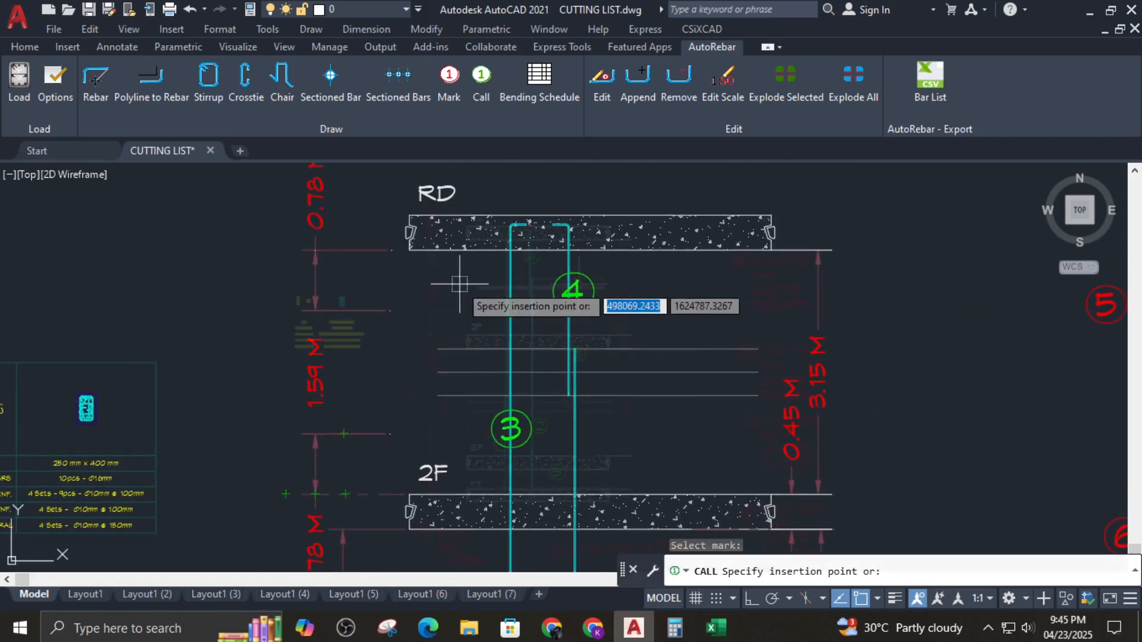
pyautogui.scroll(-4, 458, 280)
pyautogui.scroll(4, 494, 418)
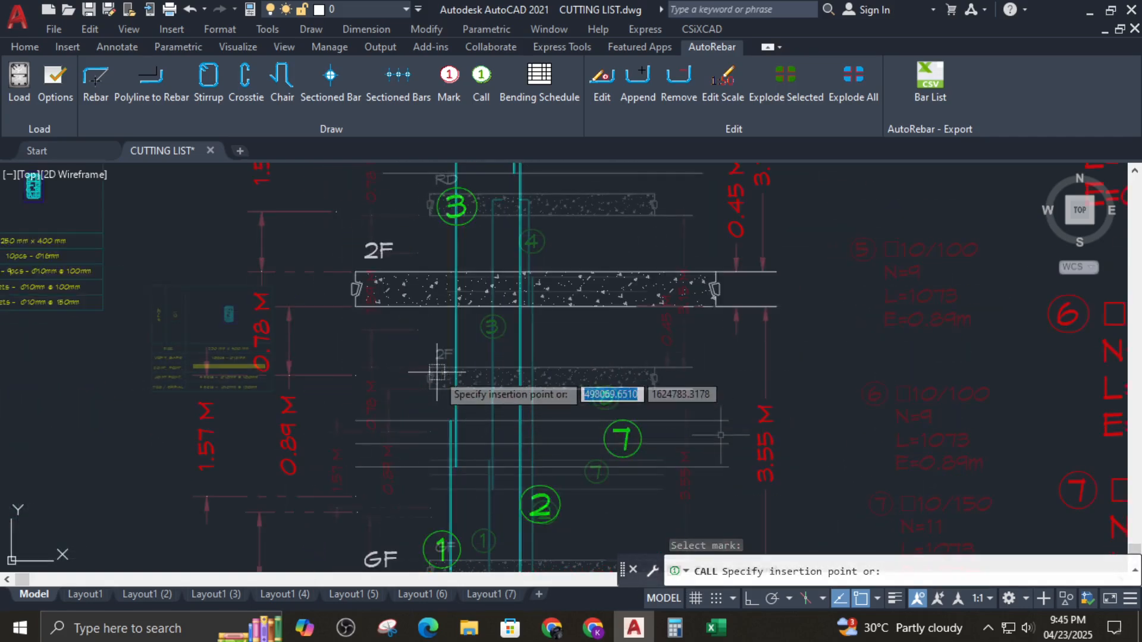
pyautogui.click(637, 321)
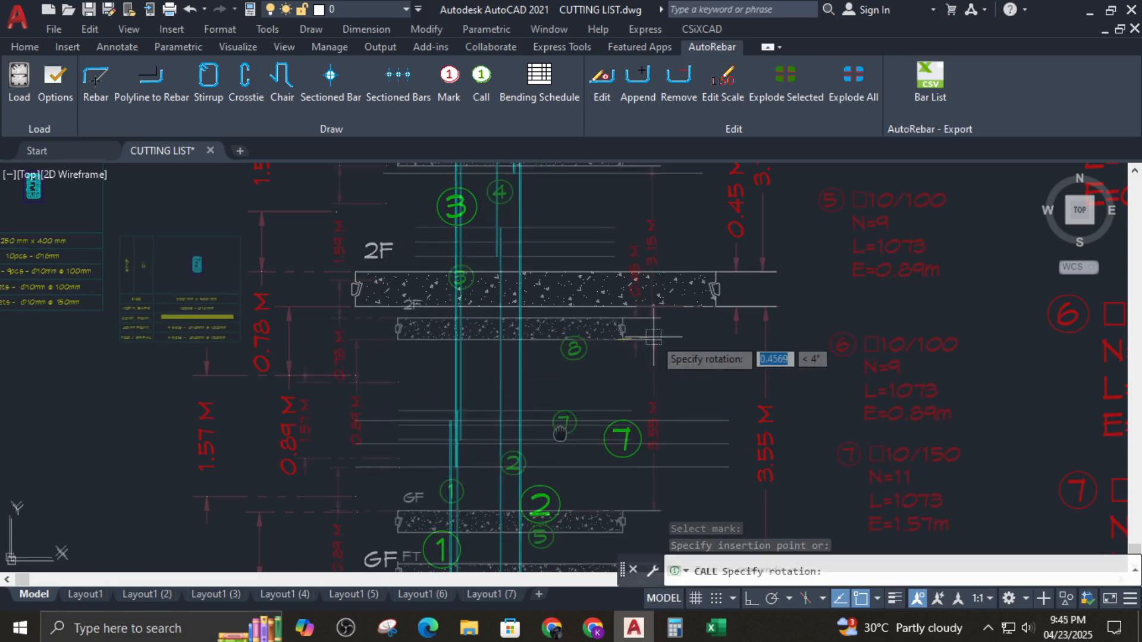
pyautogui.press('Return')
pyautogui.scroll(-4, 660, 337)
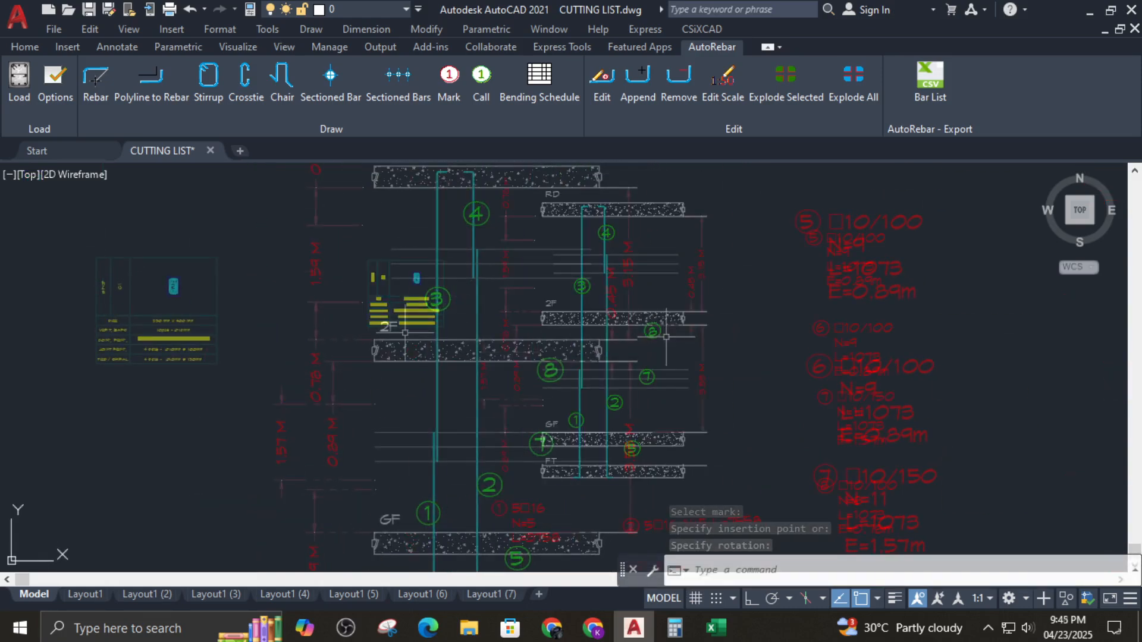
pyautogui.moveTo(661, 338); pyautogui.dragTo(589, 367, button='middle')
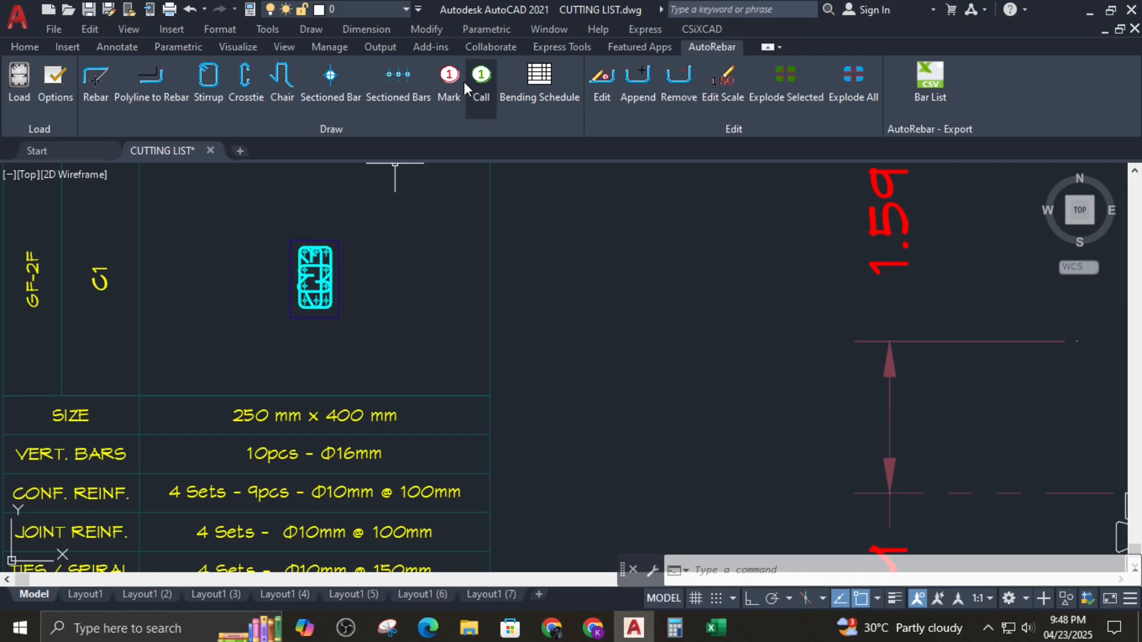
pyautogui.click(452, 84)
pyautogui.scroll(5, 357, 256)
pyautogui.click(395, 239)
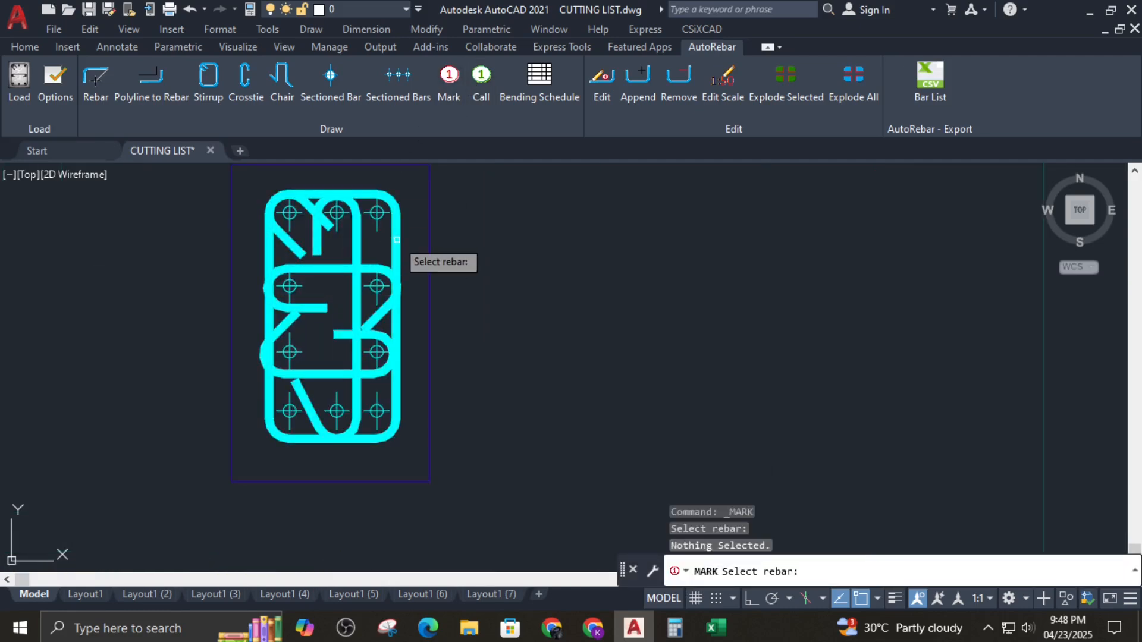
pyautogui.scroll(-3, 376, 246)
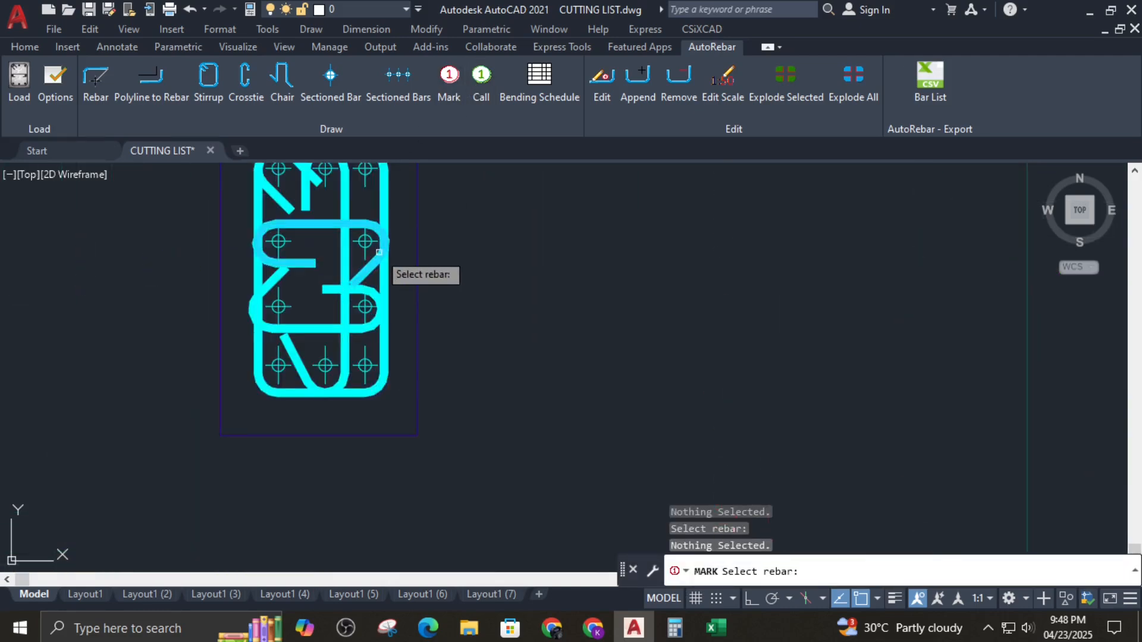
pyautogui.press('Escape')
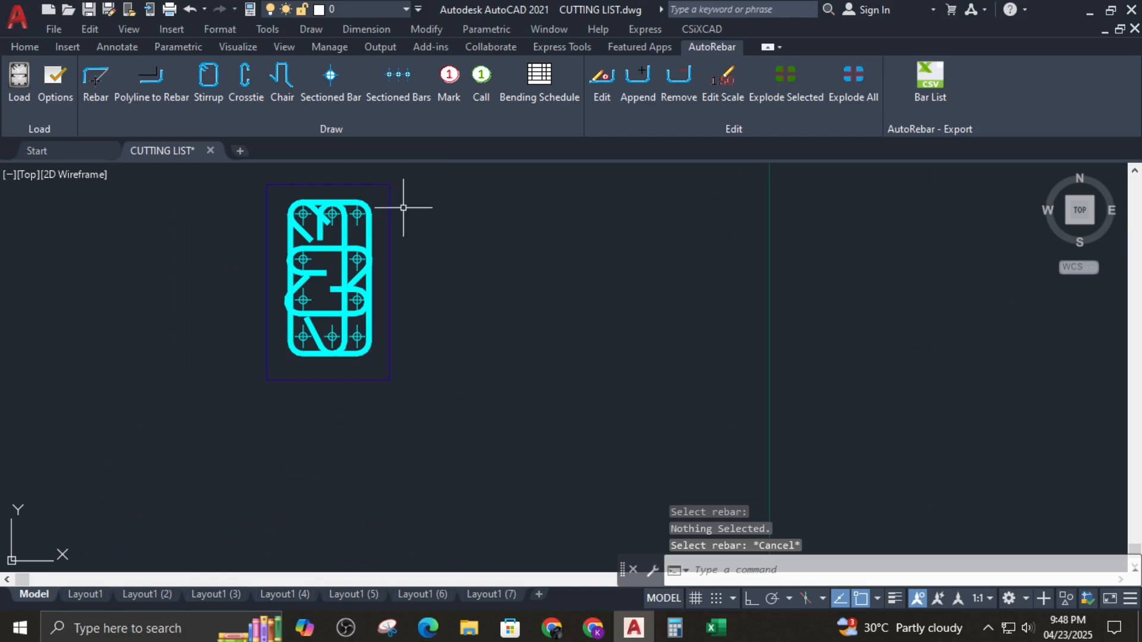
pyautogui.click(450, 89)
pyautogui.click(370, 238)
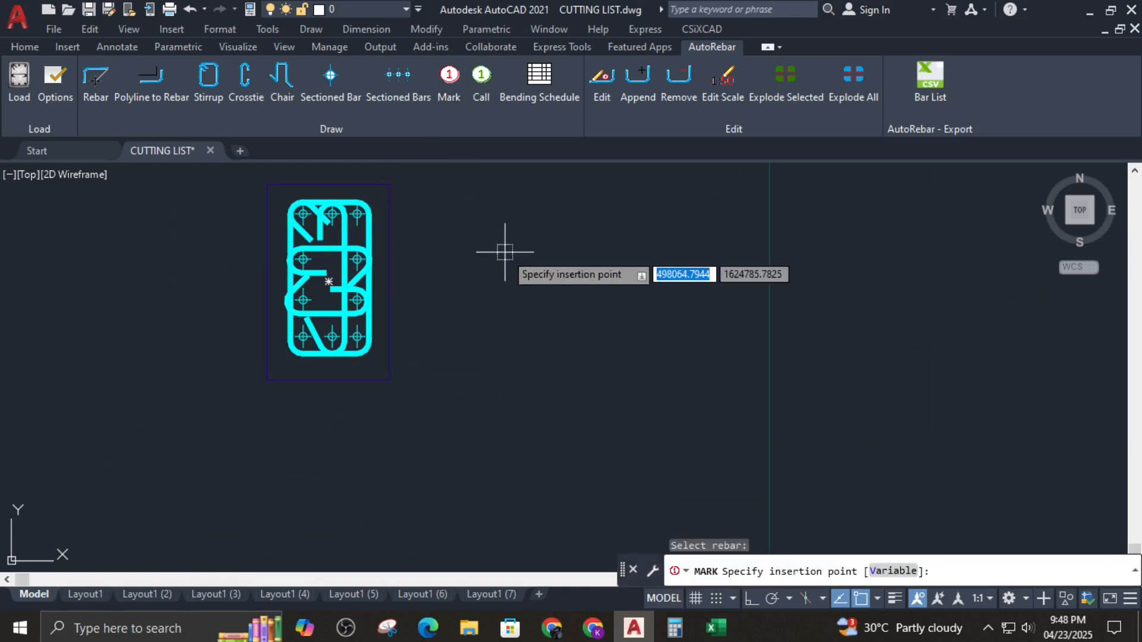
pyautogui.scroll(-10, 507, 277)
pyautogui.moveTo(630, 353); pyautogui.dragTo(454, 362, button='middle')
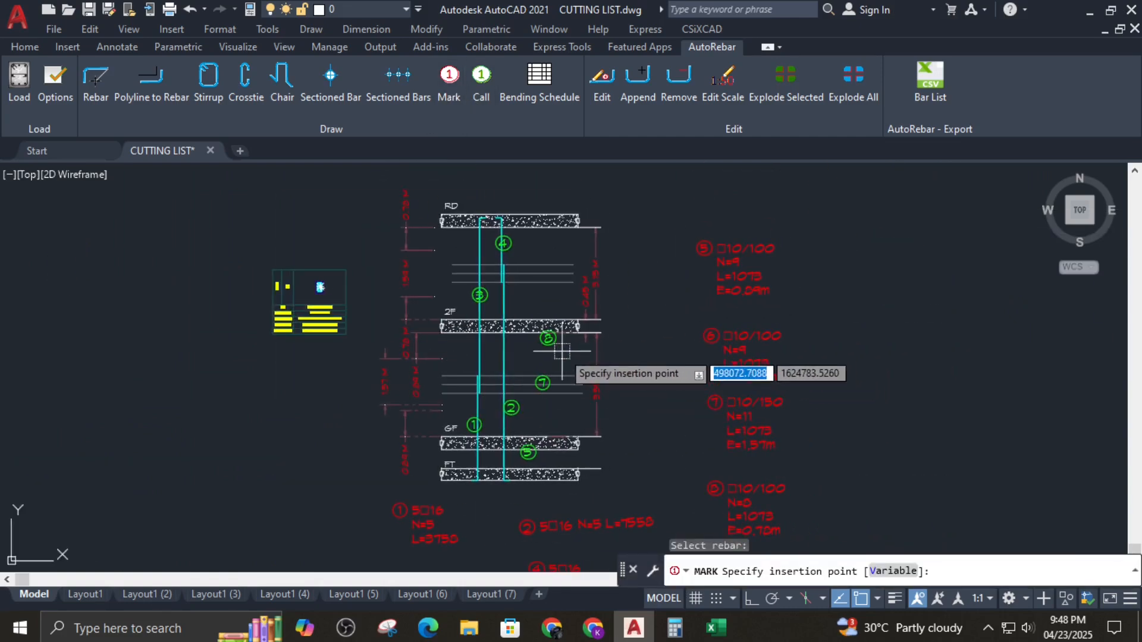
pyautogui.scroll(4, 431, 303)
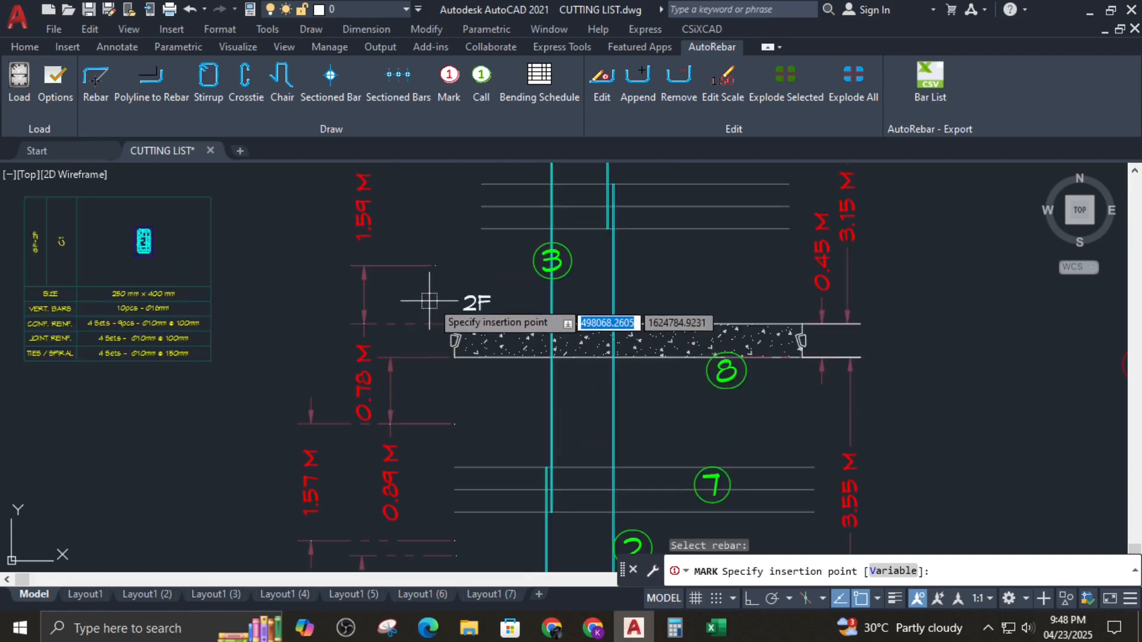
pyautogui.moveTo(685, 289); pyautogui.dragTo(637, 292, button='middle')
pyautogui.click(638, 292)
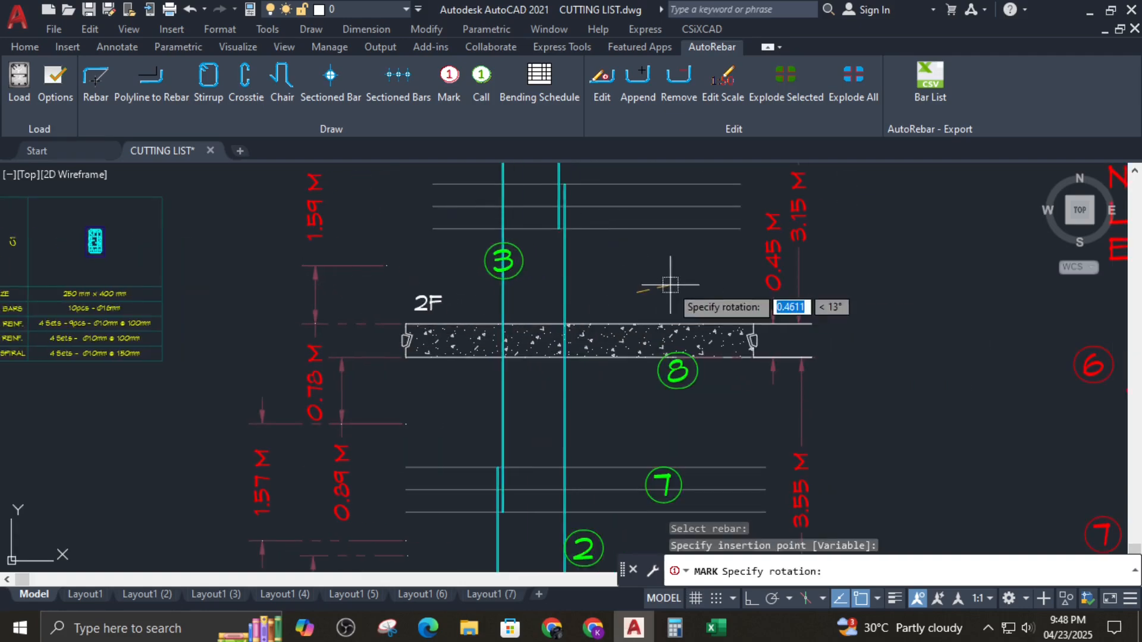
pyautogui.press('Escape')
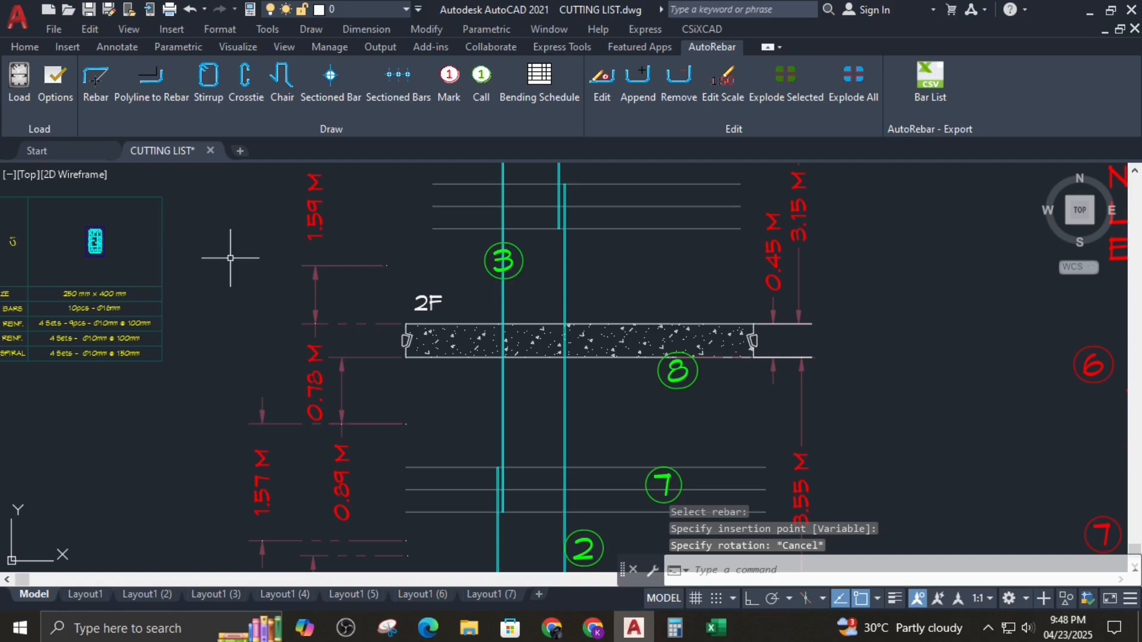
# Step: Mark the outer stirrup of the C1 cross-section again and place the mark 9 note beside the mark 5 note
pyautogui.scroll(6, 72, 255)
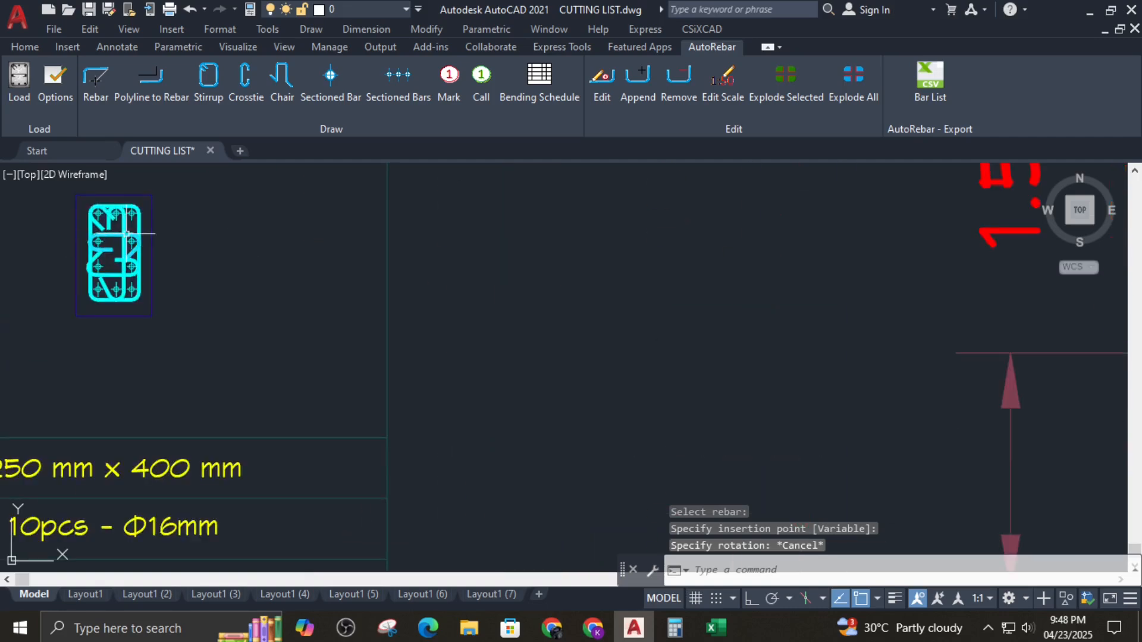
pyautogui.click(455, 88)
pyautogui.scroll(2, 156, 223)
pyautogui.click(137, 220)
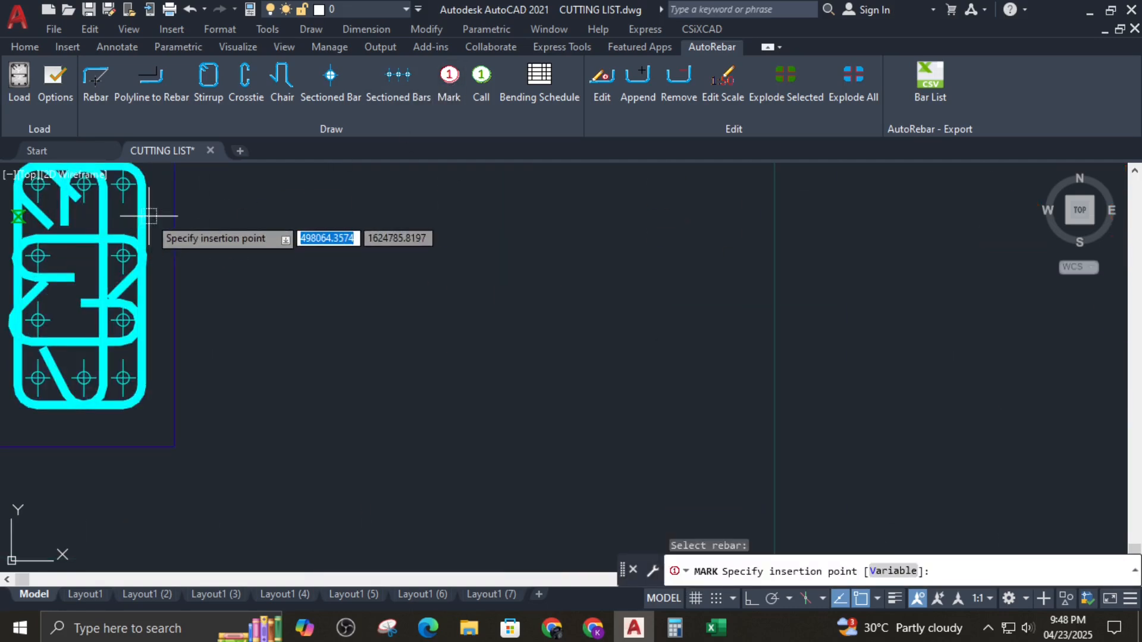
pyautogui.scroll(-4, 408, 260)
pyautogui.moveTo(678, 411); pyautogui.dragTo(548, 507, button='middle')
pyautogui.click(535, 229)
pyautogui.press('Return')
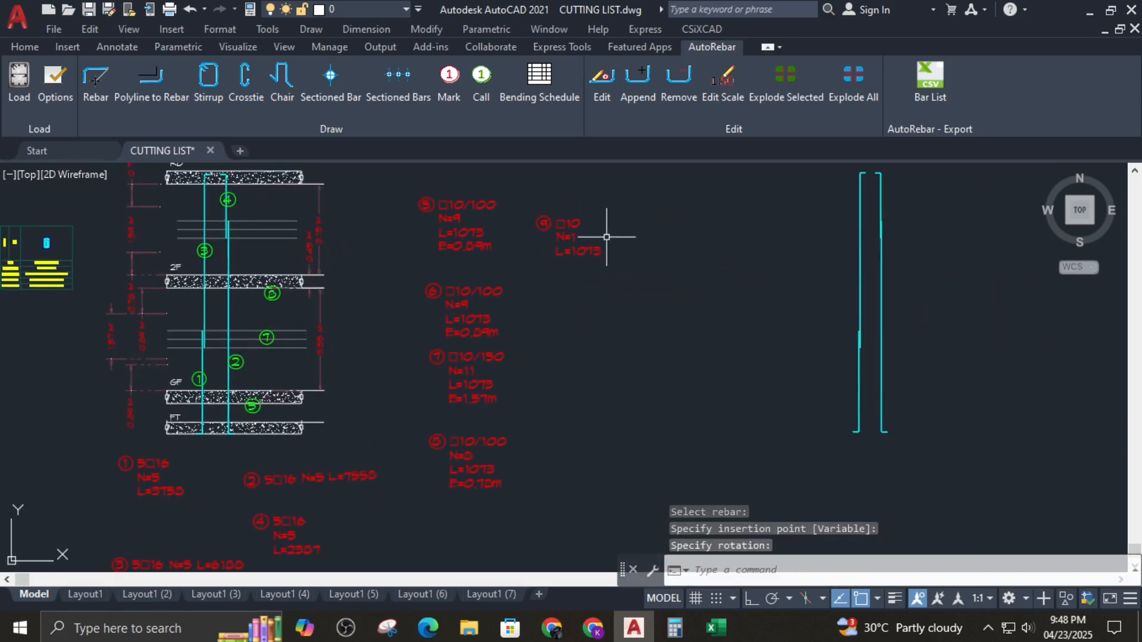
# Step: Set mark 9's stirrup spacing to 100 mm
pyautogui.doubleClick(583, 252)
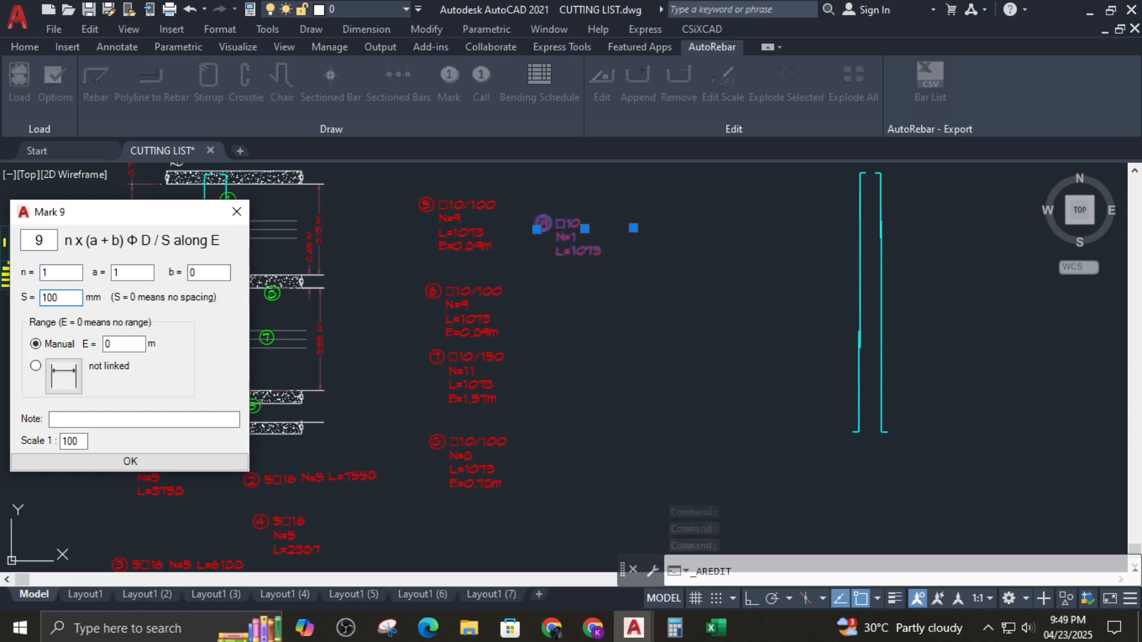
pyautogui.press('Return')
pyautogui.moveTo(537, 218)
pyautogui.mouseDown(button='middle')
pyautogui.moveTo(590, 237)
pyautogui.moveTo(669, 238)
pyautogui.mouseUp(button='middle')
# Step: Link mark 9's range to the 0.78 M dimension just above the 2F slab
pyautogui.click(714, 272)
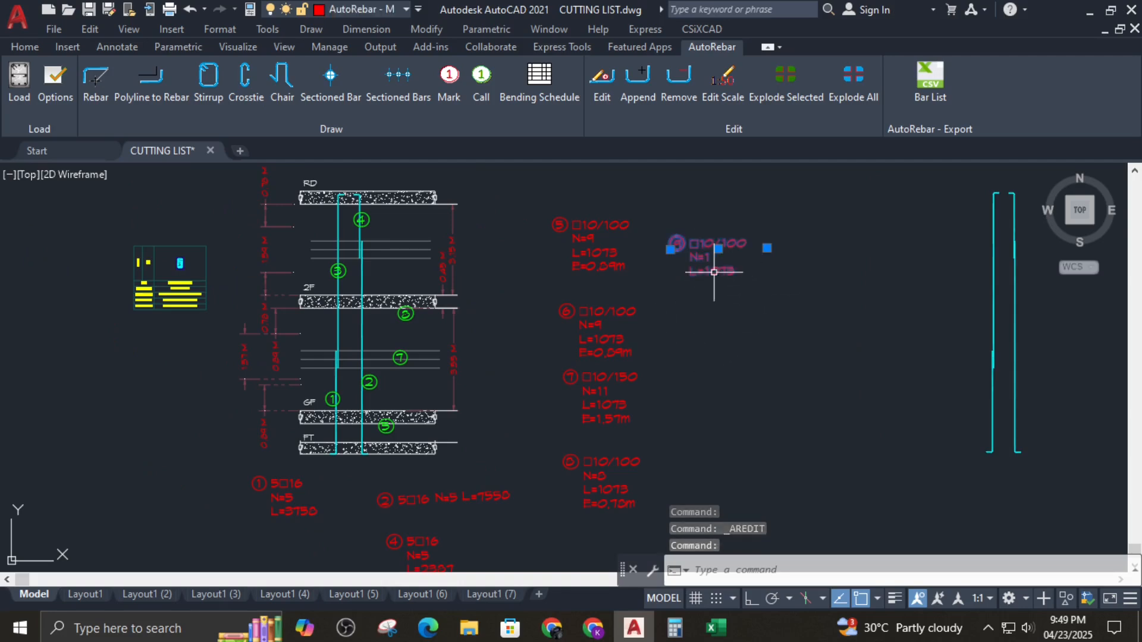
pyautogui.doubleClick(708, 265)
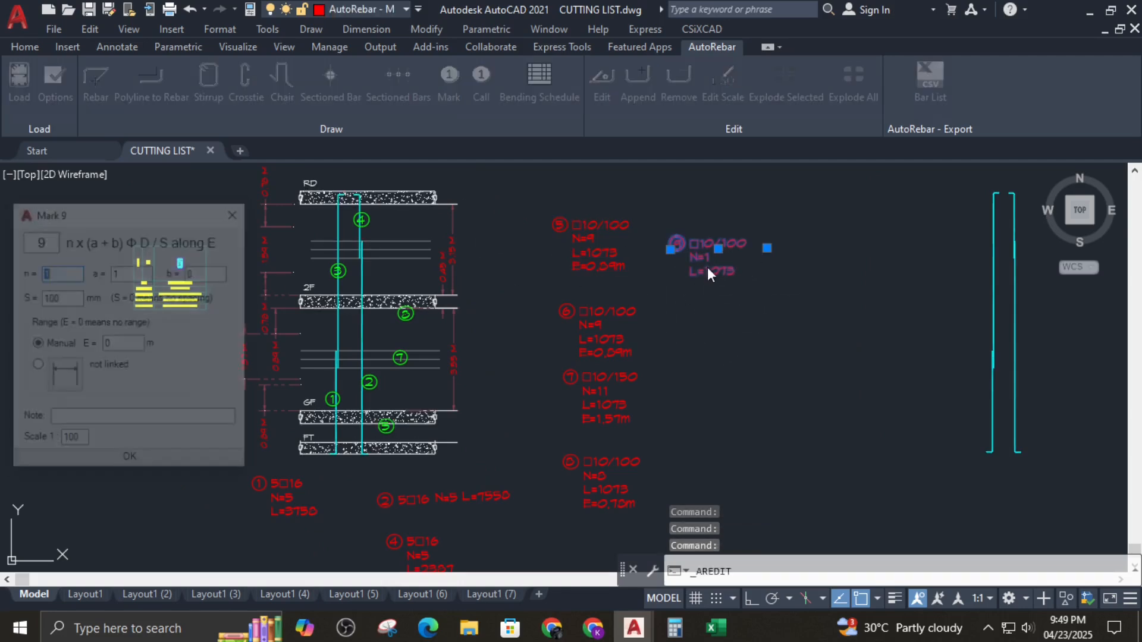
pyautogui.click(64, 375)
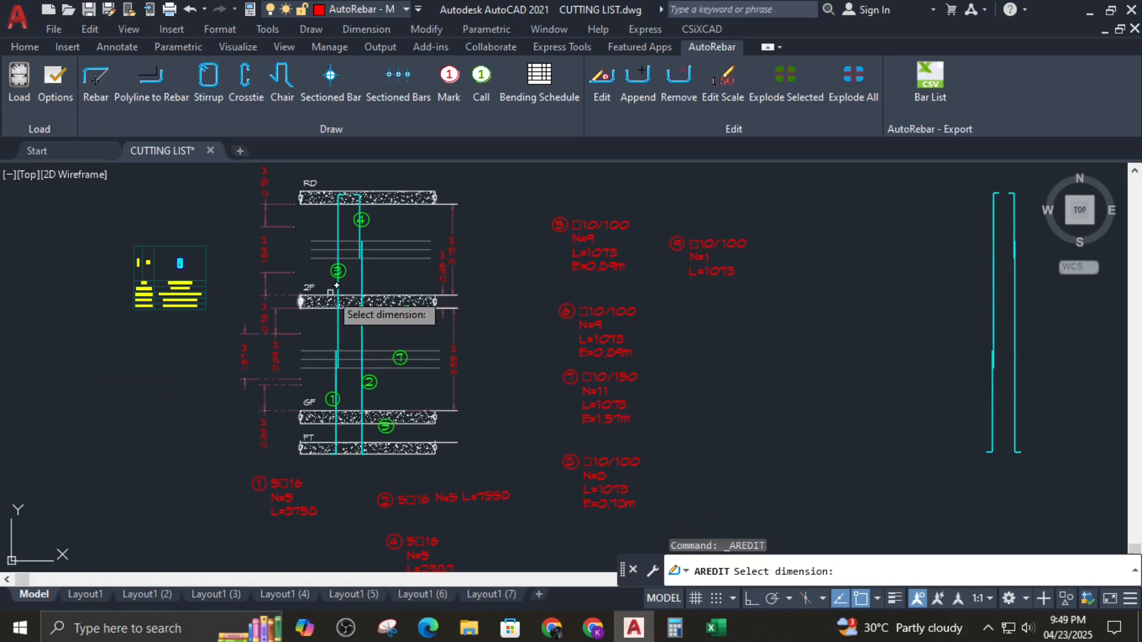
pyautogui.scroll(4, 310, 280)
pyautogui.moveTo(412, 324); pyautogui.dragTo(422, 361, button='middle')
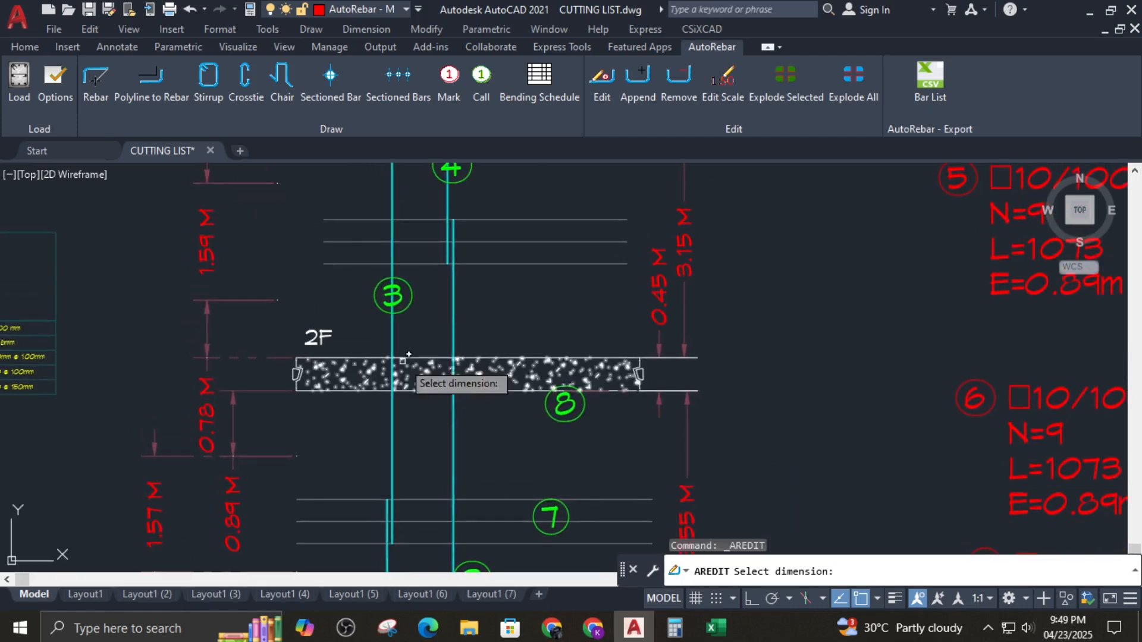
pyautogui.click(204, 338)
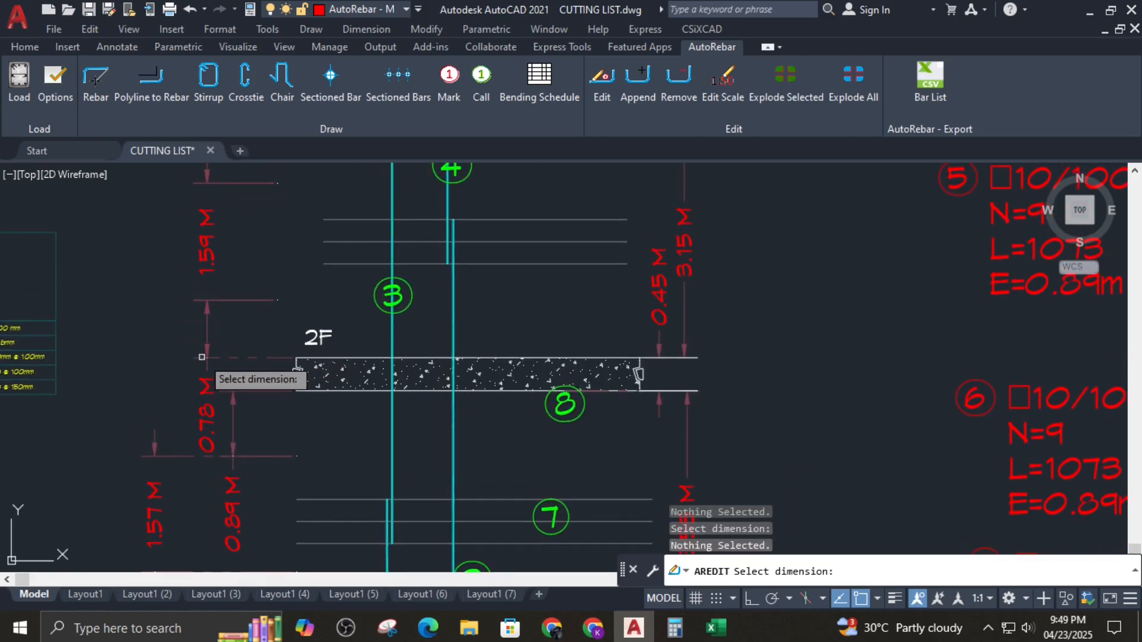
pyautogui.click(207, 348)
pyautogui.click(126, 461)
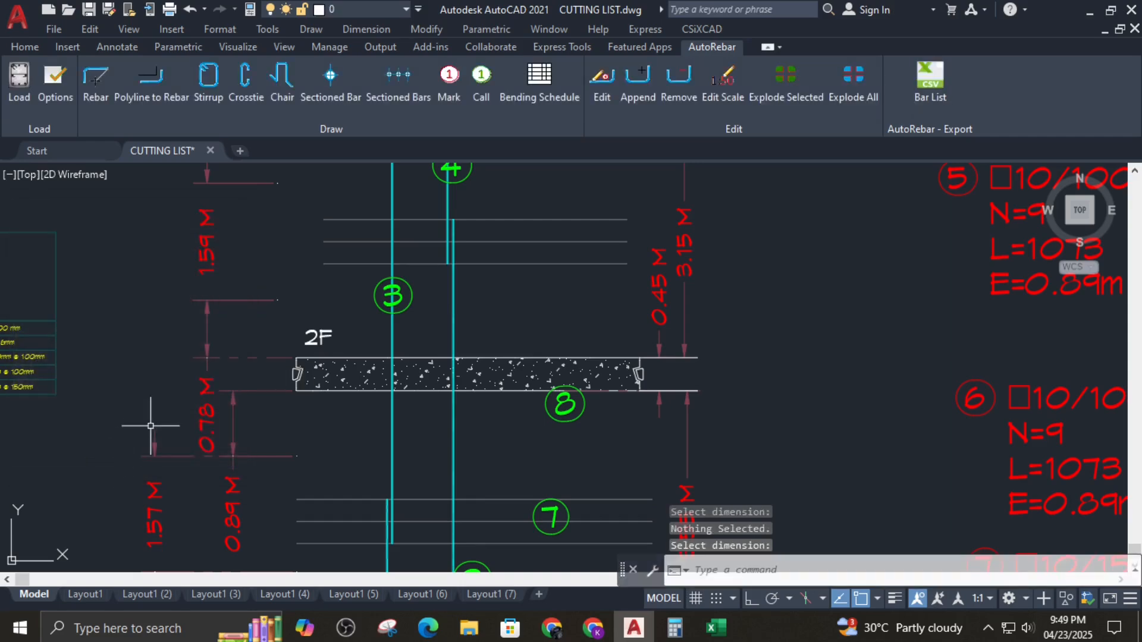
pyautogui.scroll(-3, 420, 301)
pyautogui.scroll(3, 476, 301)
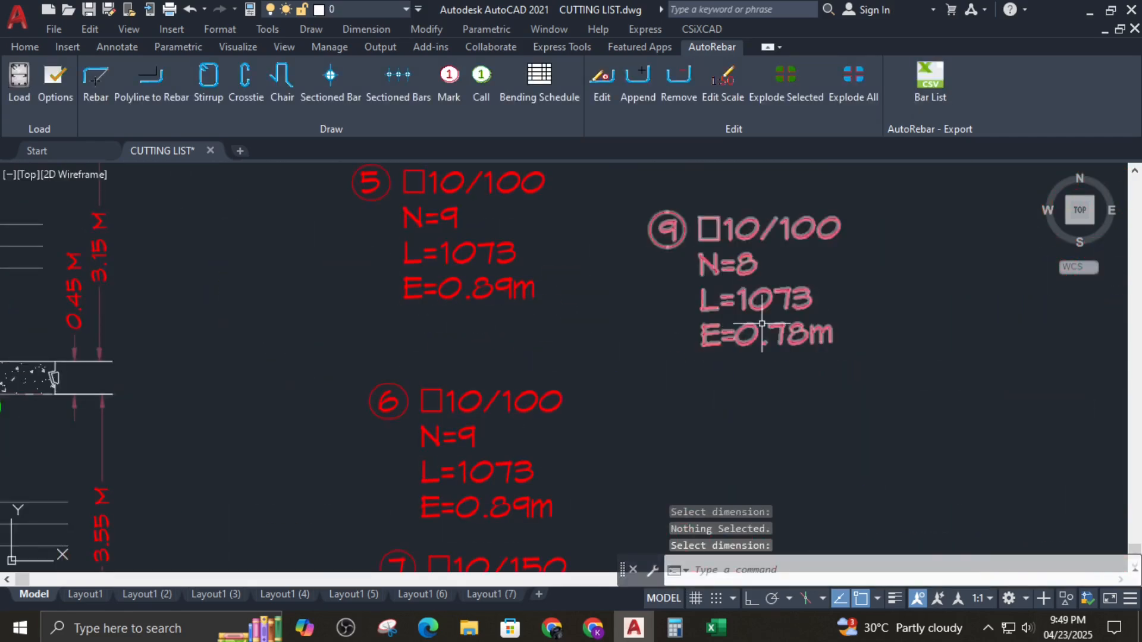
pyautogui.scroll(-3, 833, 309)
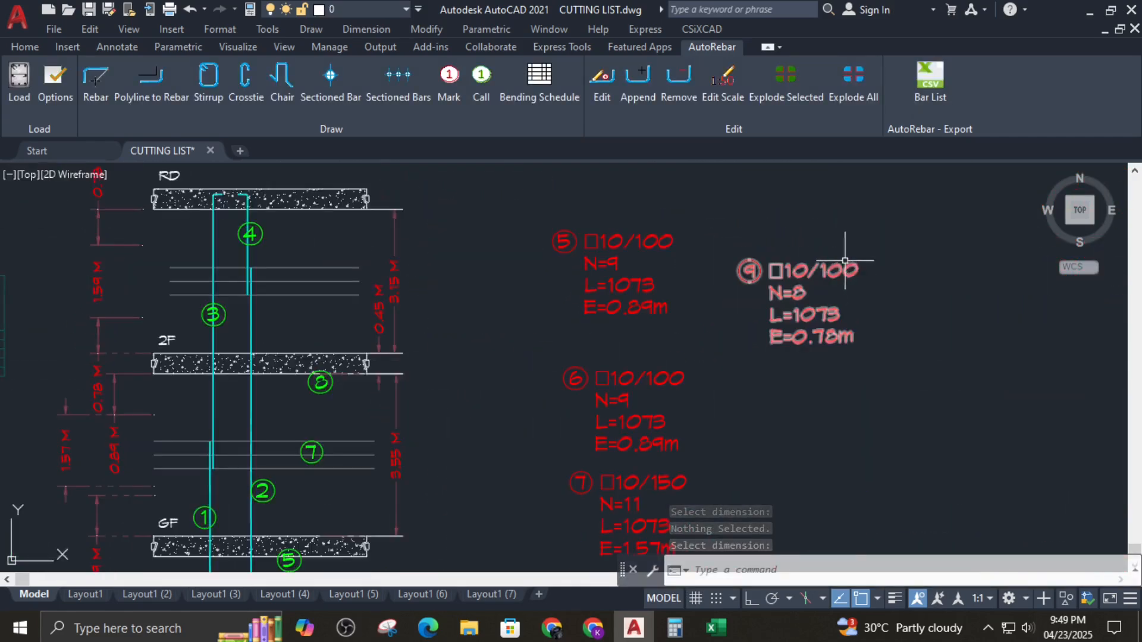
# Step: Insert a horizontal call tag for mark 9 on the column elevation just above the 2F slab
pyautogui.click(480, 107)
pyautogui.click(767, 327)
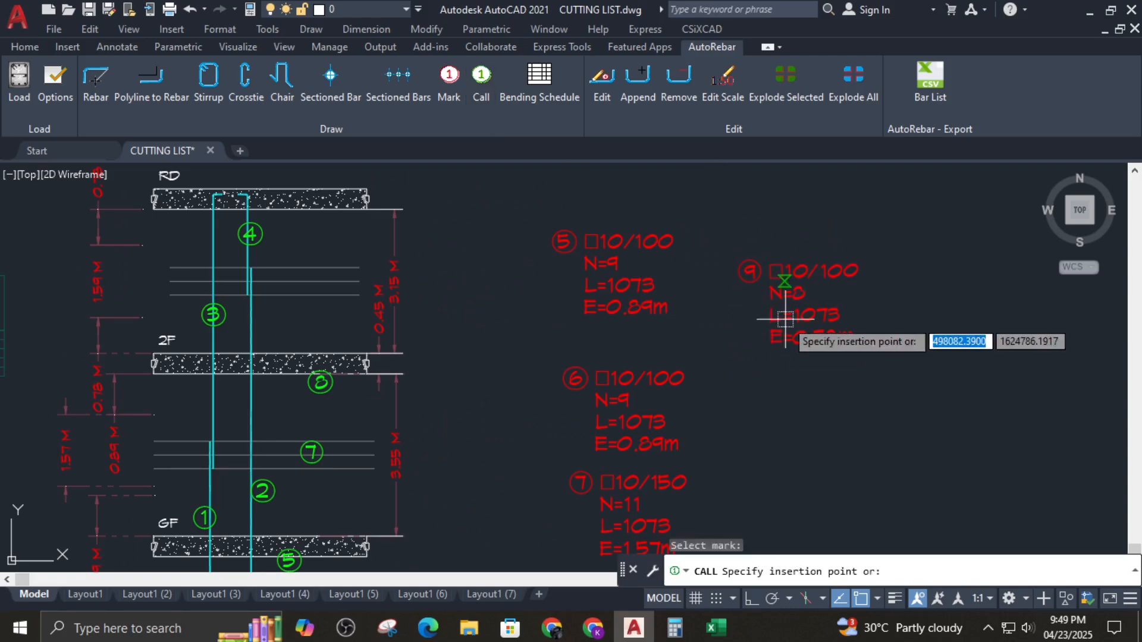
pyautogui.moveTo(353, 321); pyautogui.dragTo(459, 339, button='middle')
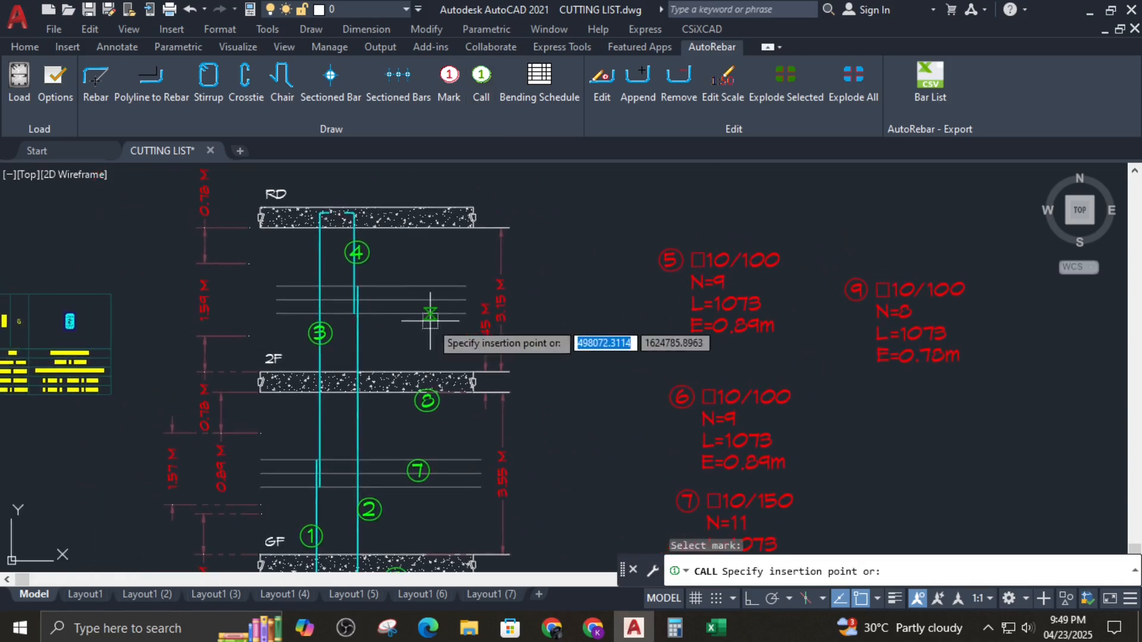
pyautogui.click(399, 354)
pyautogui.press('F8')
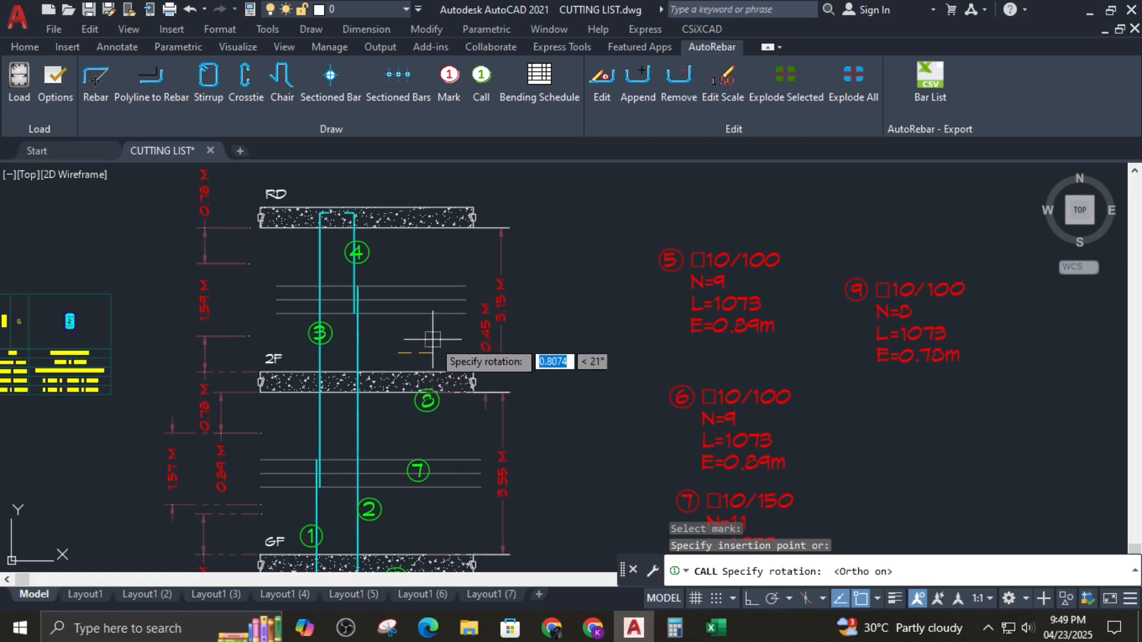
pyautogui.click(426, 351)
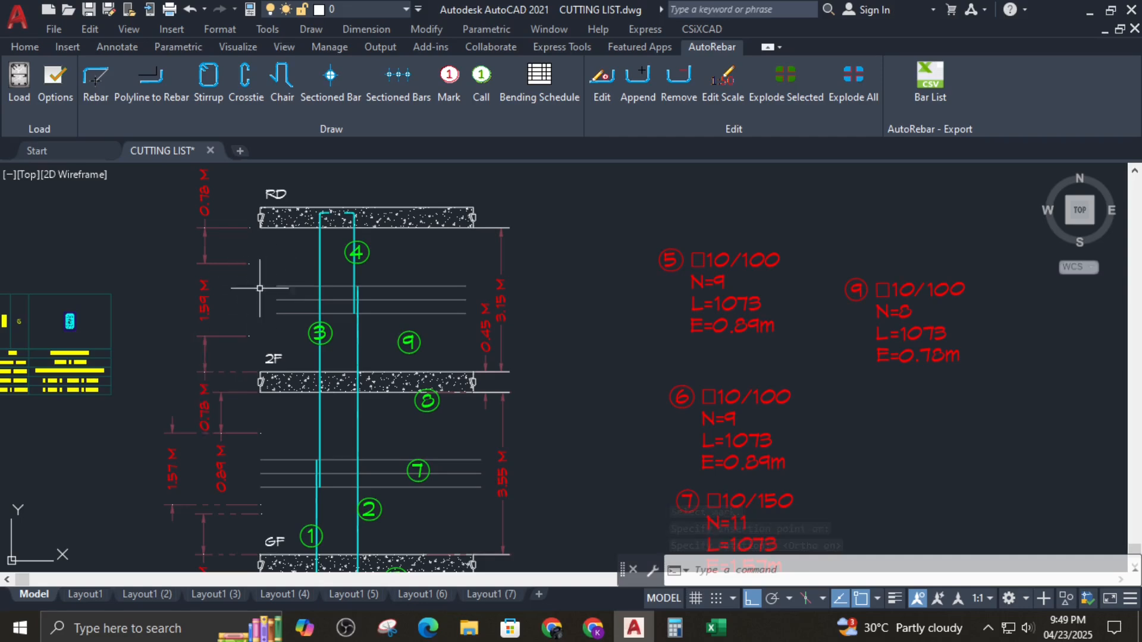
# Step: Mark the outer stirrup of the C1 cross-section once more and place the mark 10 note below the mark 9 note
pyautogui.click(462, 85)
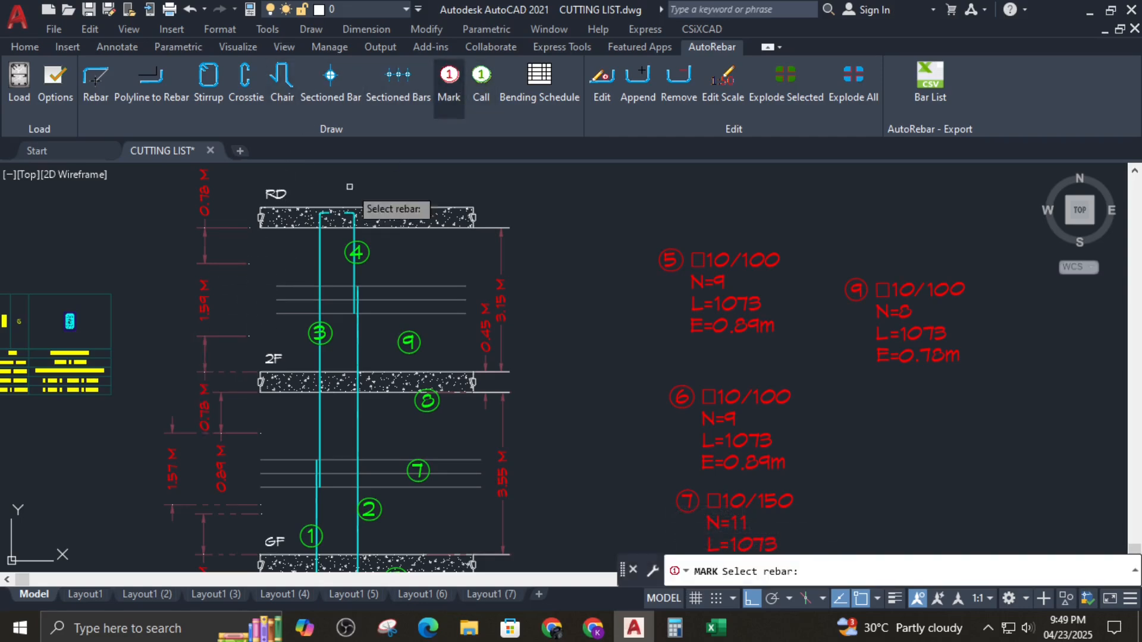
pyautogui.scroll(5, 86, 322)
pyautogui.moveTo(77, 322); pyautogui.dragTo(74, 322)
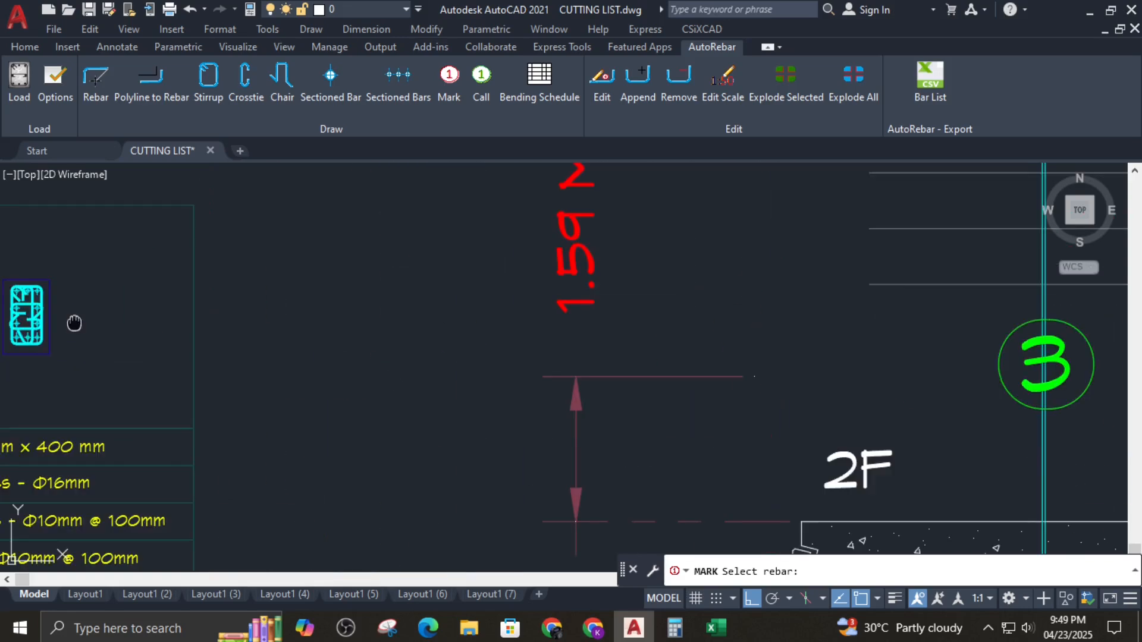
pyautogui.moveTo(74, 322); pyautogui.dragTo(261, 316, button='middle')
pyautogui.scroll(4, 215, 317)
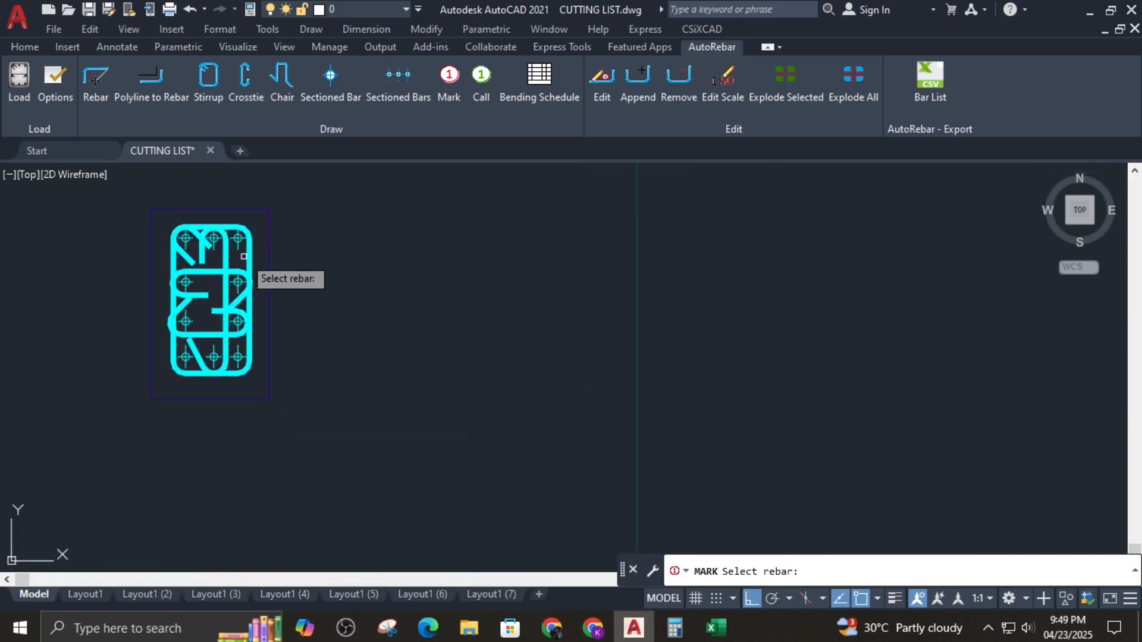
pyautogui.click(244, 256)
pyautogui.scroll(-6, 309, 256)
pyautogui.scroll(3, 368, 298)
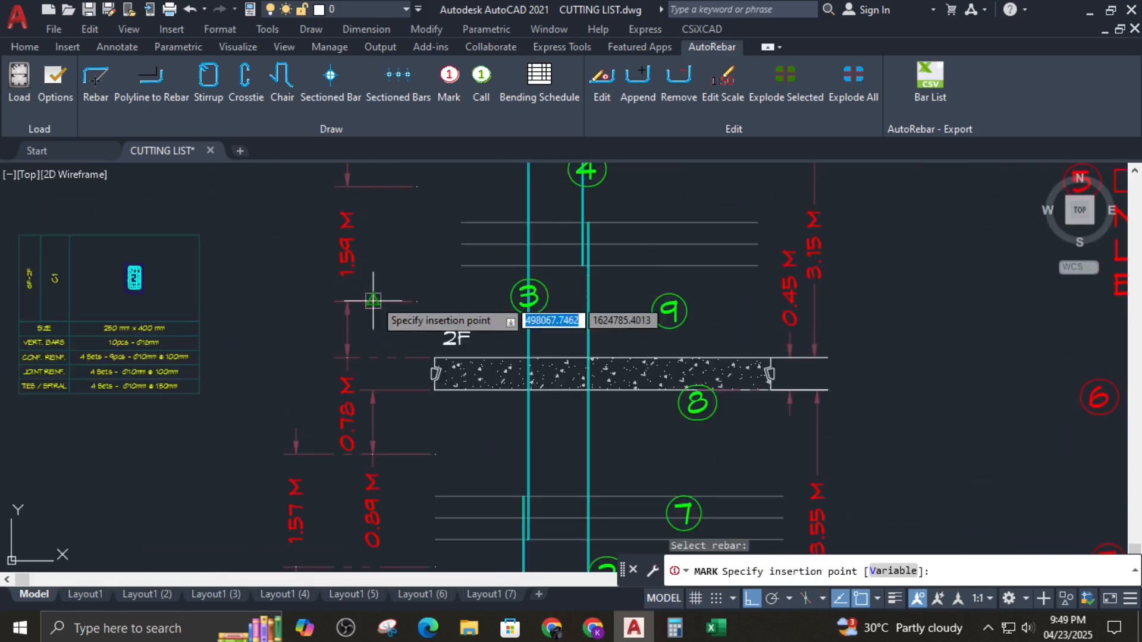
pyautogui.scroll(2, 373, 301)
pyautogui.moveTo(326, 234); pyautogui.dragTo(357, 392, button='middle')
pyautogui.scroll(-4, 363, 347)
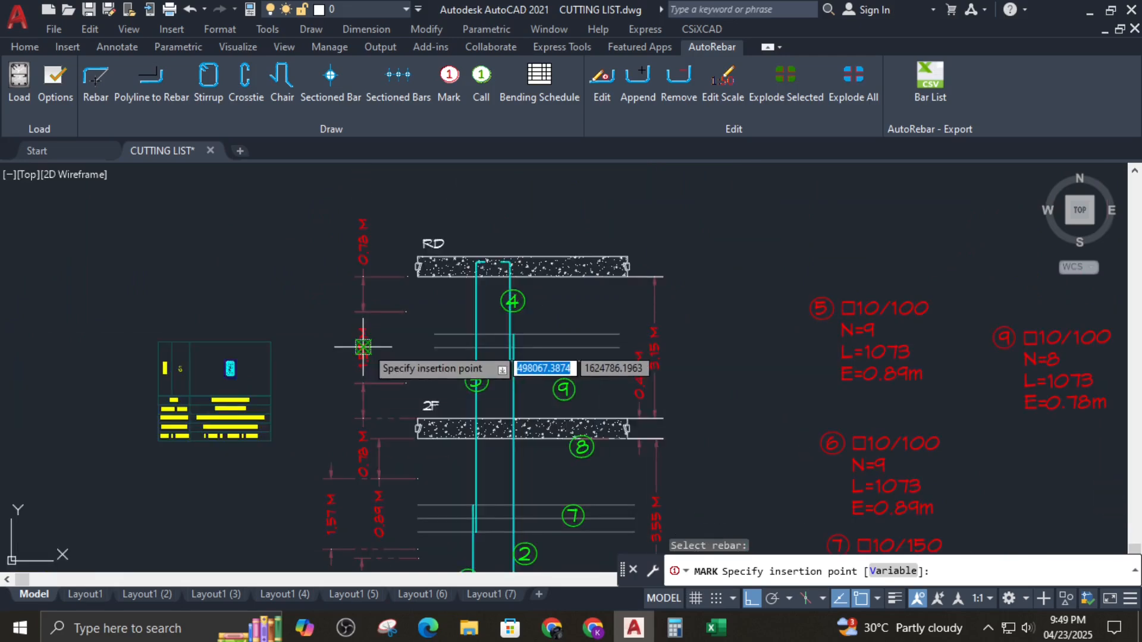
pyautogui.moveTo(386, 349); pyautogui.dragTo(97, 246, button='middle')
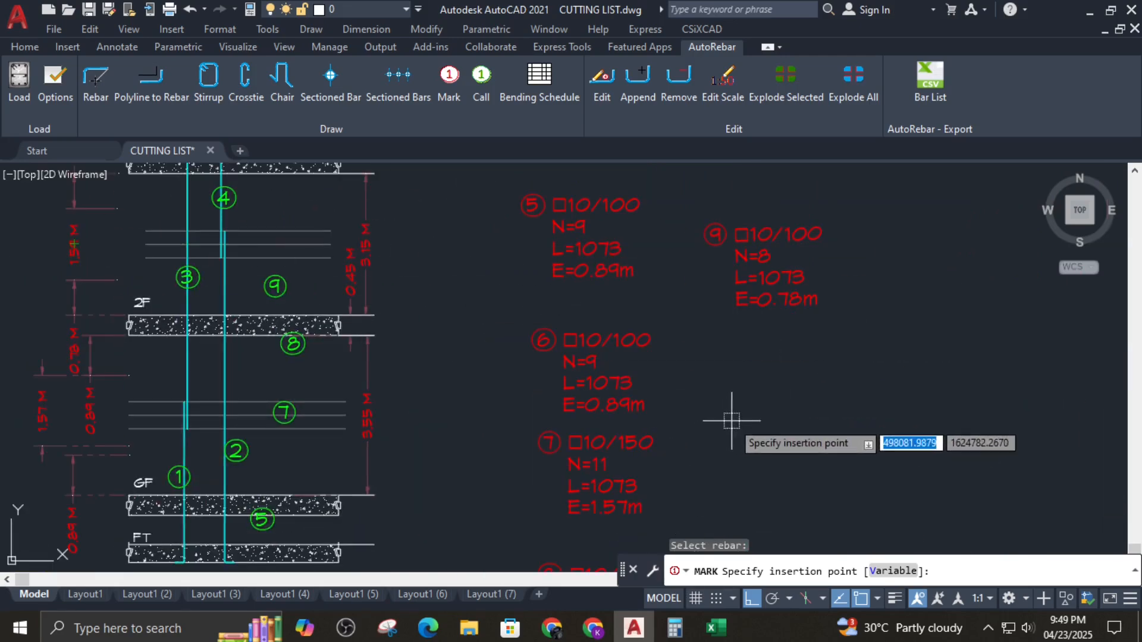
pyautogui.click(718, 359)
pyautogui.press('Return')
# Step: Set mark 10's stirrup spacing to 150 mm and link its range to the 1.59 M dimension between 2F and RD
pyautogui.click(808, 388)
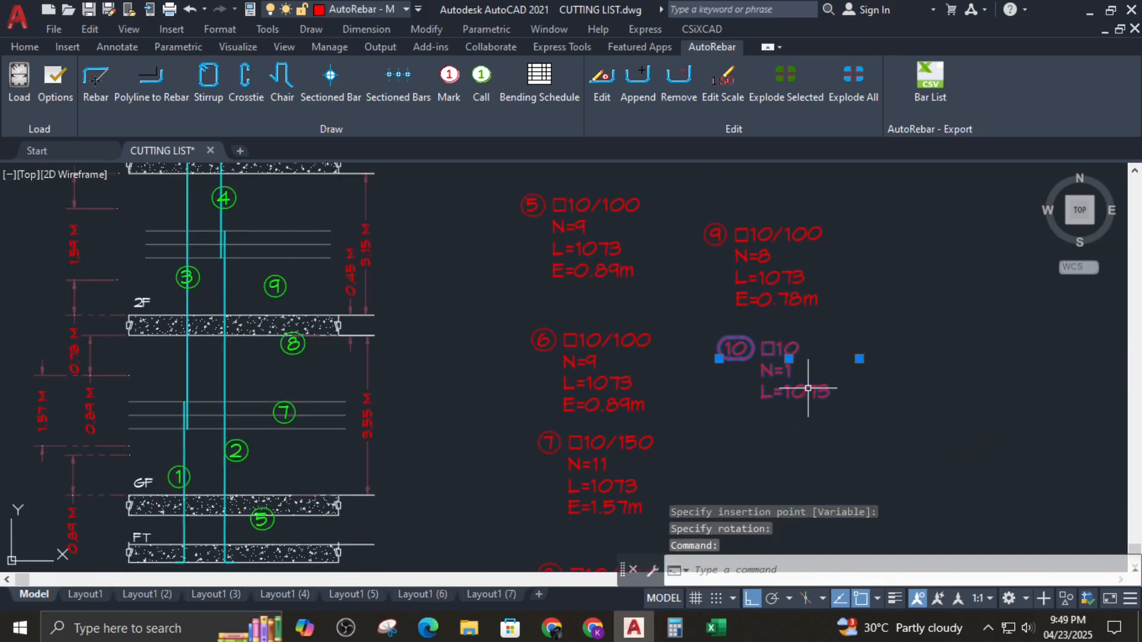
pyautogui.doubleClick(808, 389)
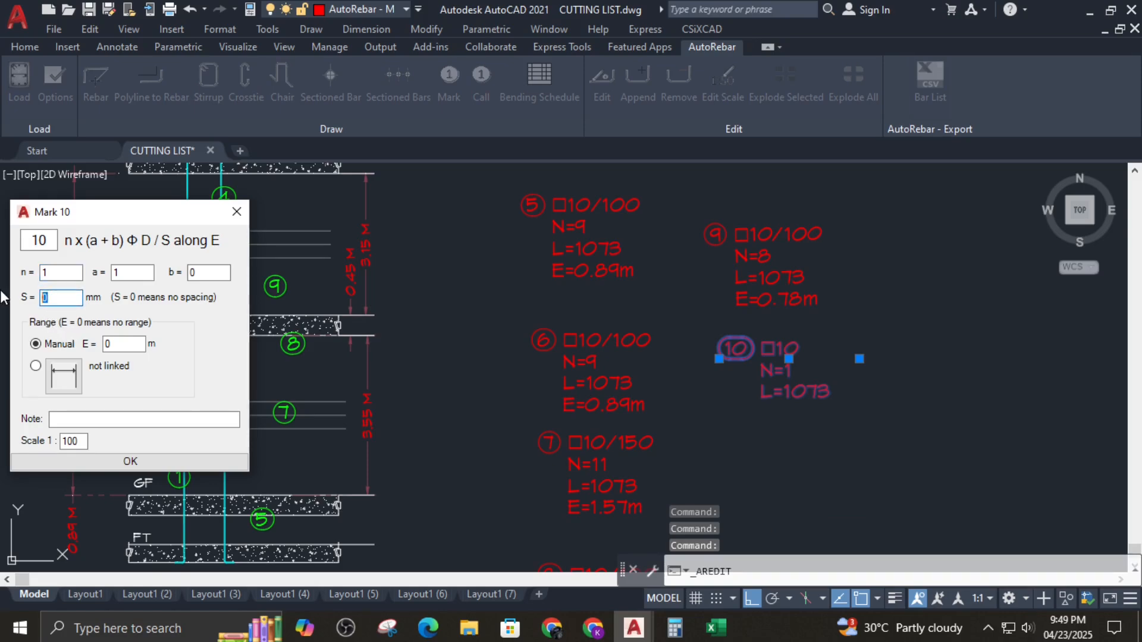
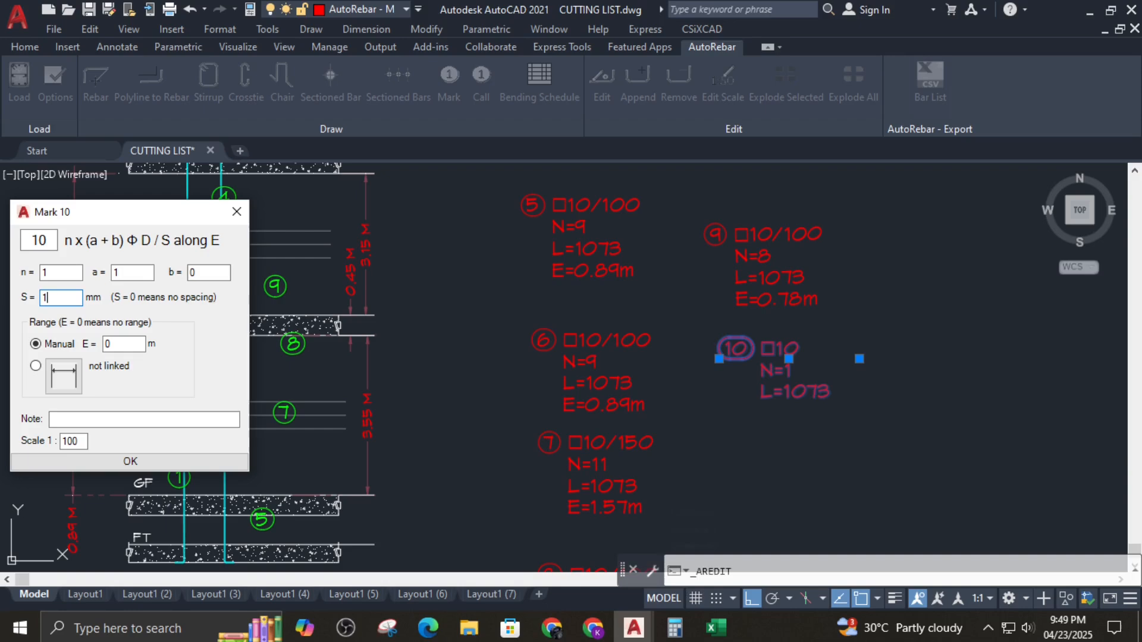
pyautogui.click(67, 389)
pyautogui.moveTo(160, 244)
pyautogui.mouseDown(button='middle')
pyautogui.moveTo(199, 265)
pyautogui.moveTo(233, 326)
pyautogui.mouseUp(button='middle')
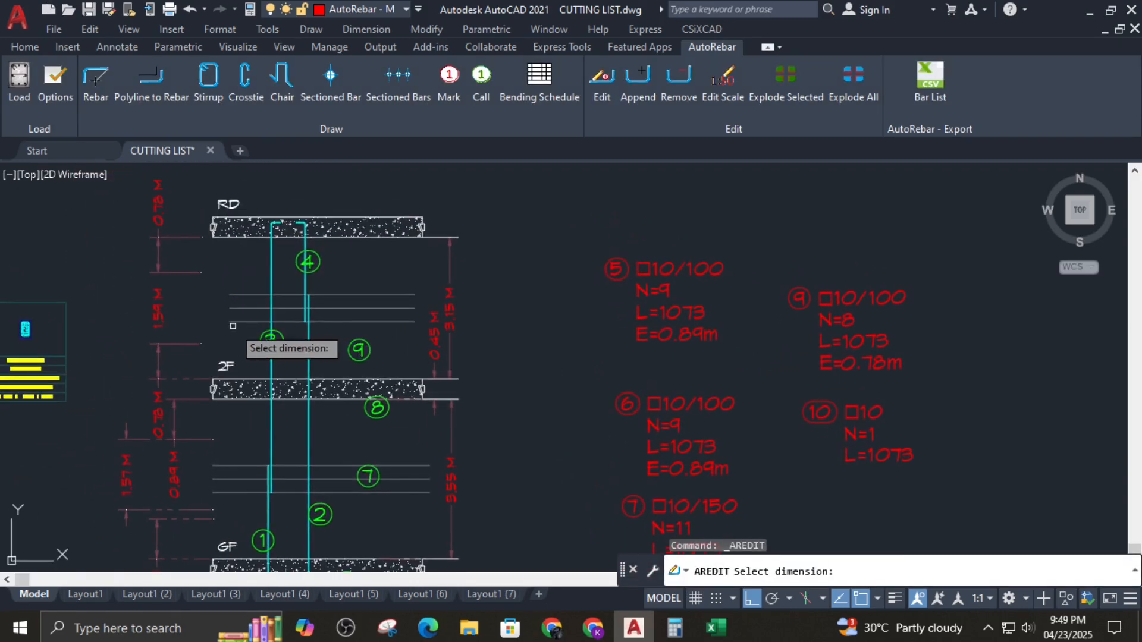
pyautogui.click(159, 270)
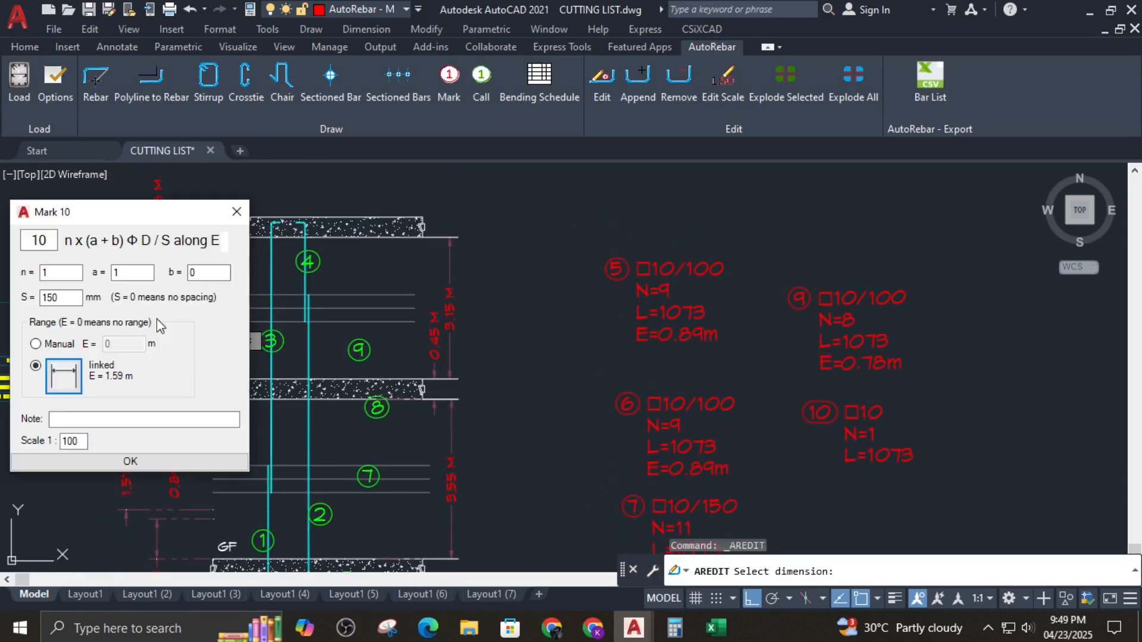
pyautogui.click(131, 463)
pyautogui.moveTo(902, 459); pyautogui.dragTo(860, 432, button='middle')
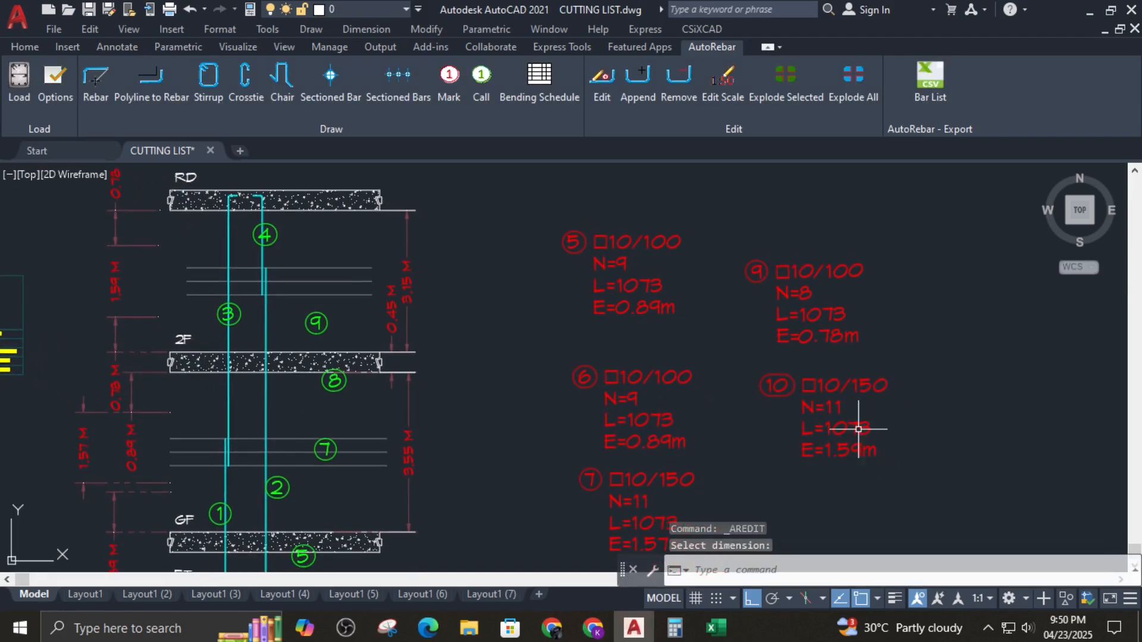
pyautogui.doubleClick(855, 430)
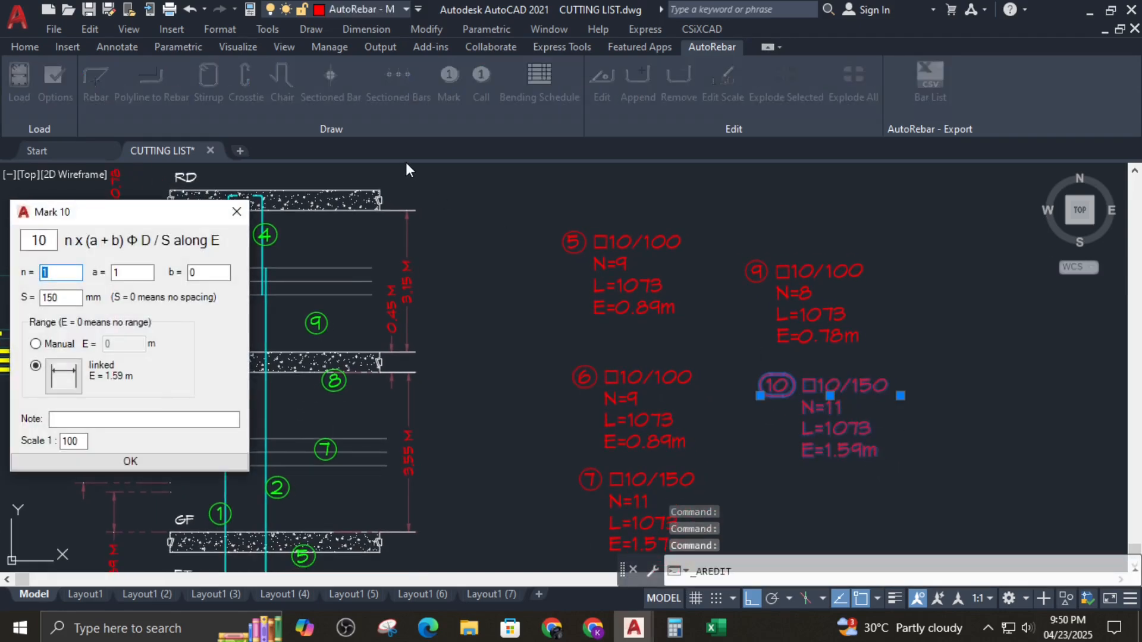
pyautogui.click(236, 216)
# Step: Insert a horizontal call tag for mark 10 on the column elevation at the splice lines between 2F and RD
pyautogui.click(482, 86)
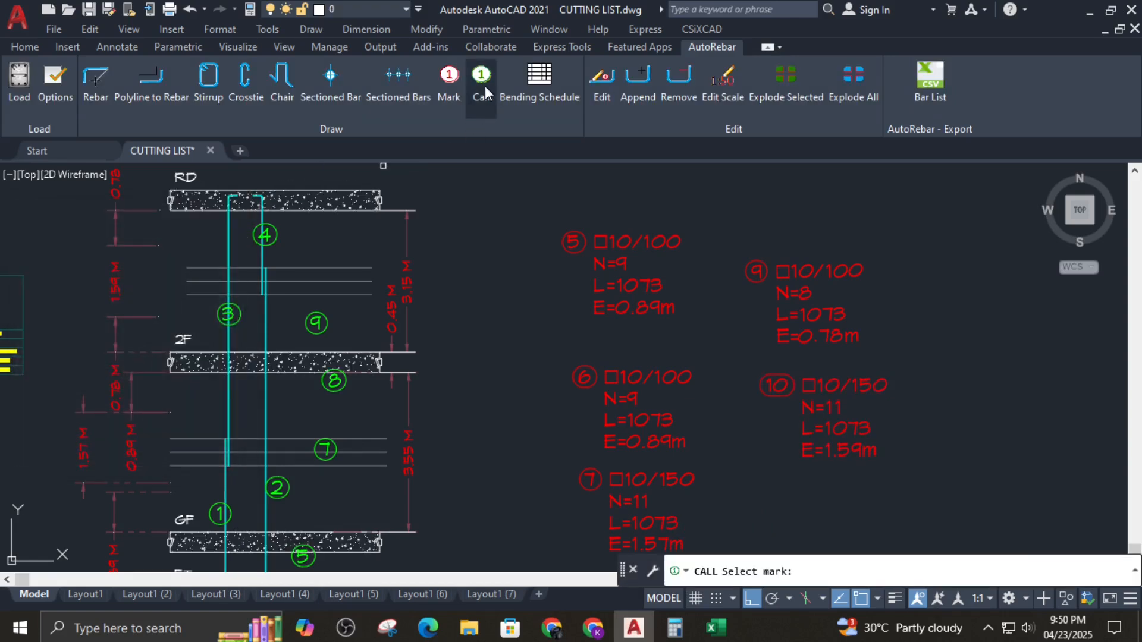
pyautogui.click(802, 409)
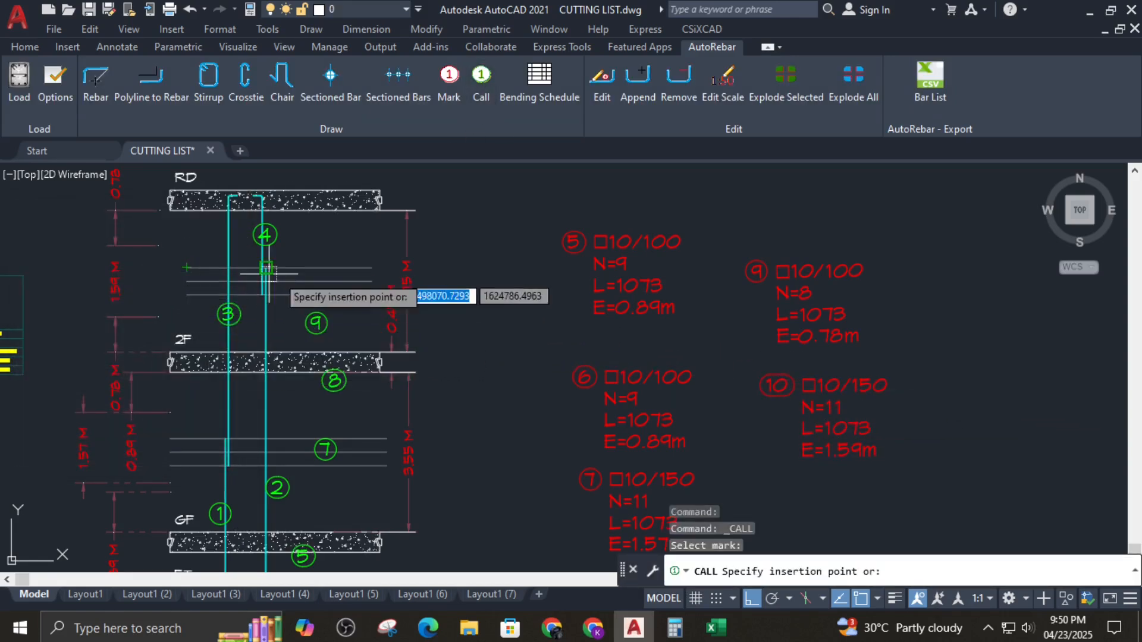
pyautogui.click(312, 280)
pyautogui.click(345, 278)
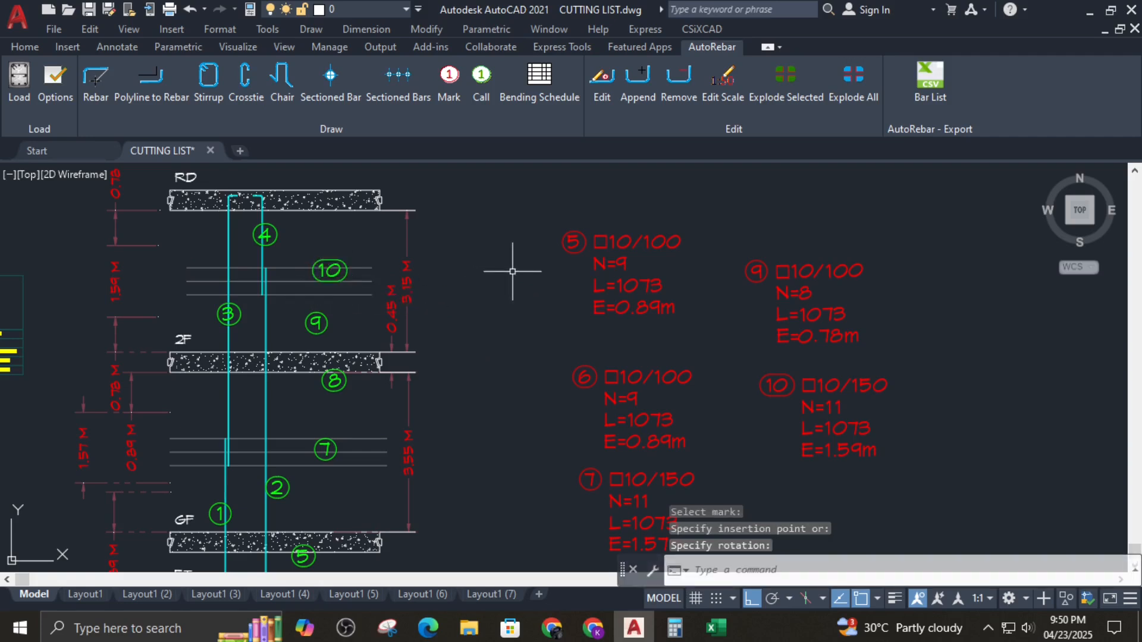
# Step: Mark the outer stirrup of the C1 cross-section again and place the mark 11 note below the mark 10 note
pyautogui.moveTo(802, 379); pyautogui.dragTo(813, 407, button='middle')
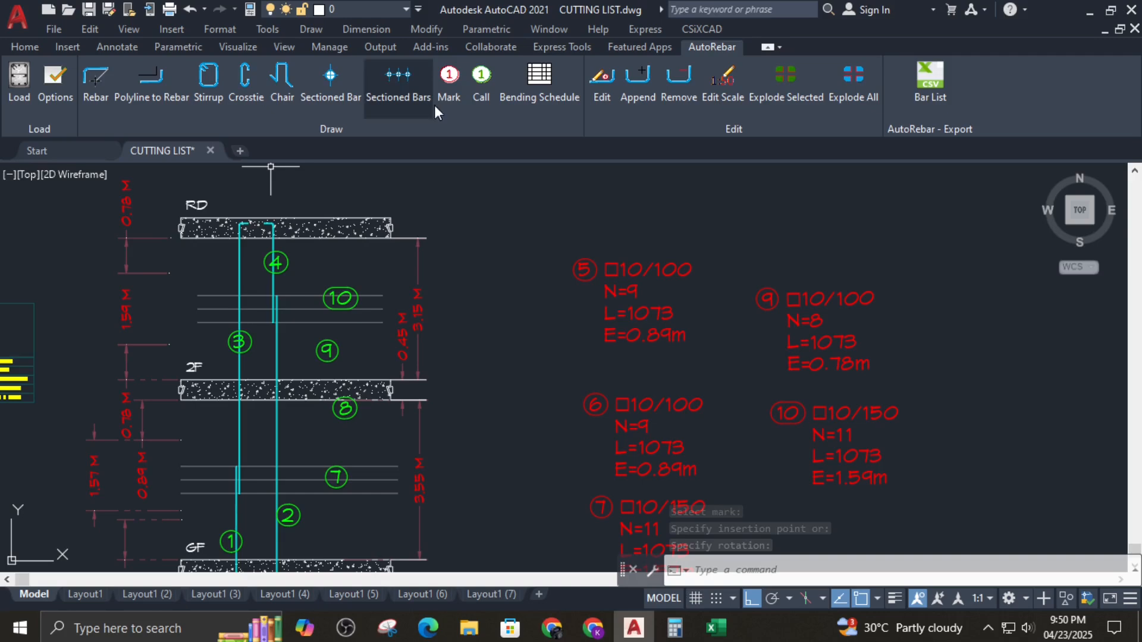
pyautogui.click(451, 83)
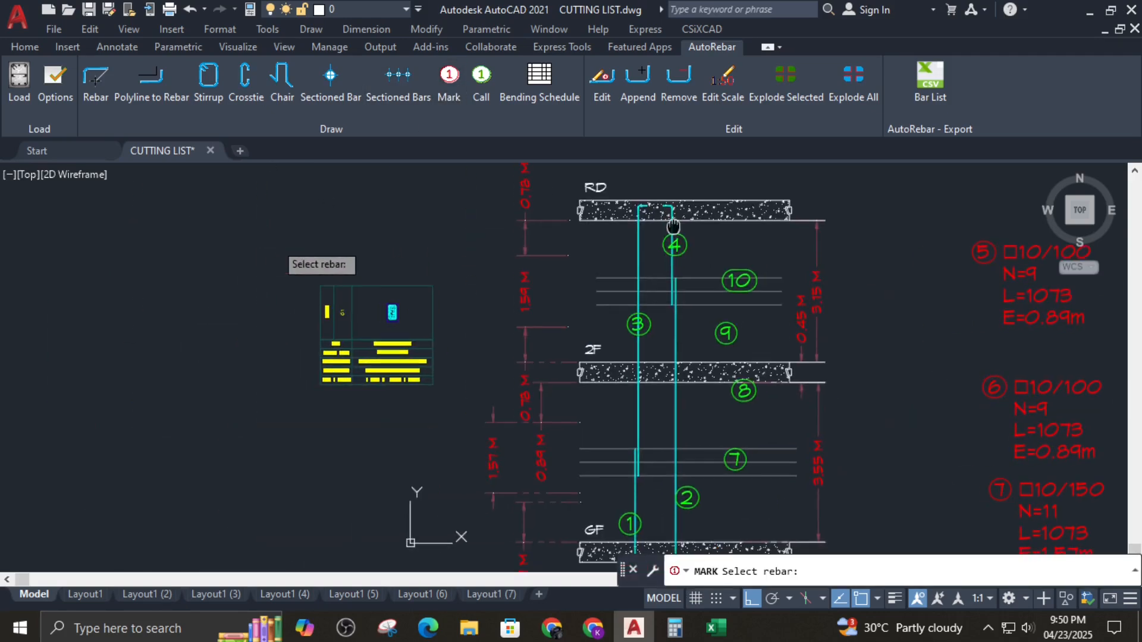
pyautogui.scroll(3, 369, 333)
pyautogui.scroll(3, 489, 279)
pyautogui.scroll(3, 528, 276)
pyautogui.click(559, 258)
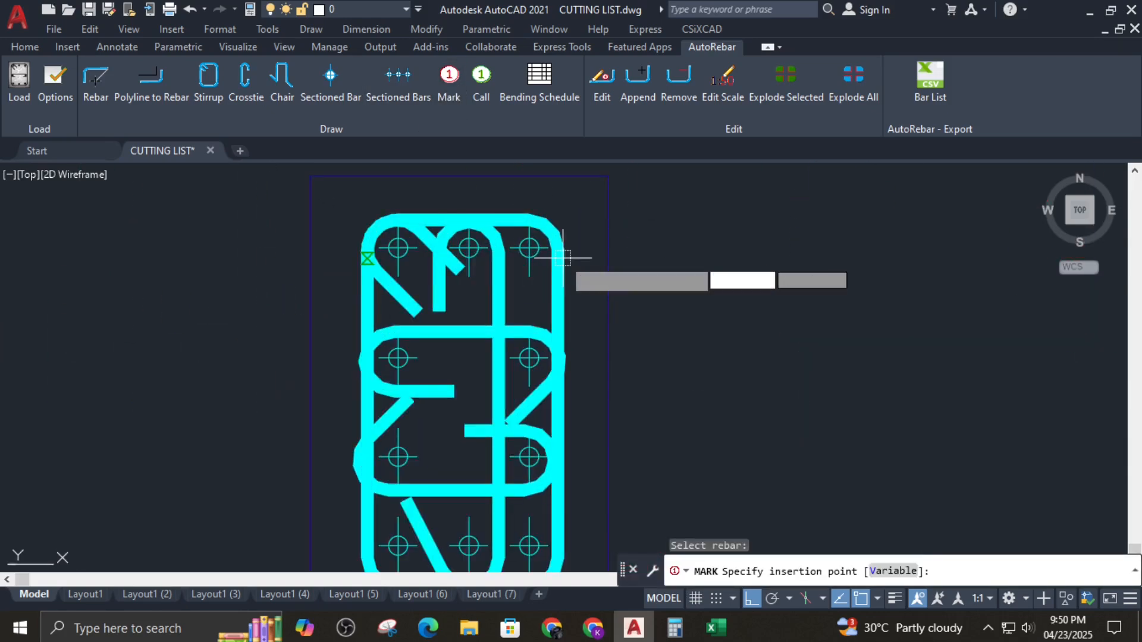
pyautogui.click(547, 268)
pyautogui.scroll(-6, 536, 274)
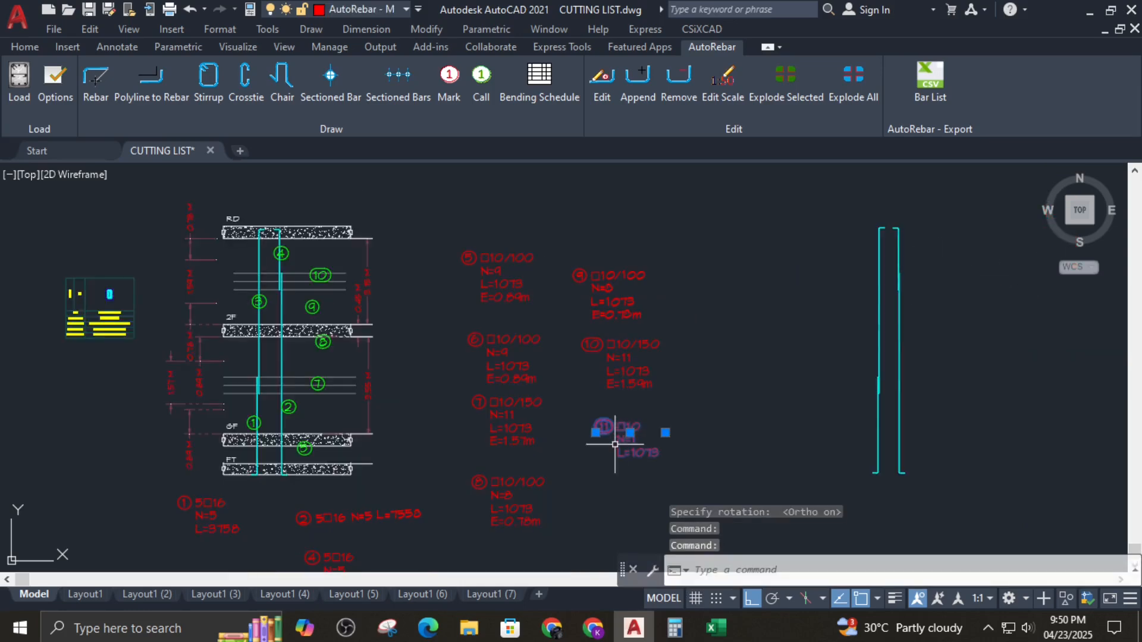
# Step: Set mark 11's stirrup spacing to 100 mm and link its range to the 0.78 M dimension just below the RD slab
pyautogui.doubleClick(612, 431)
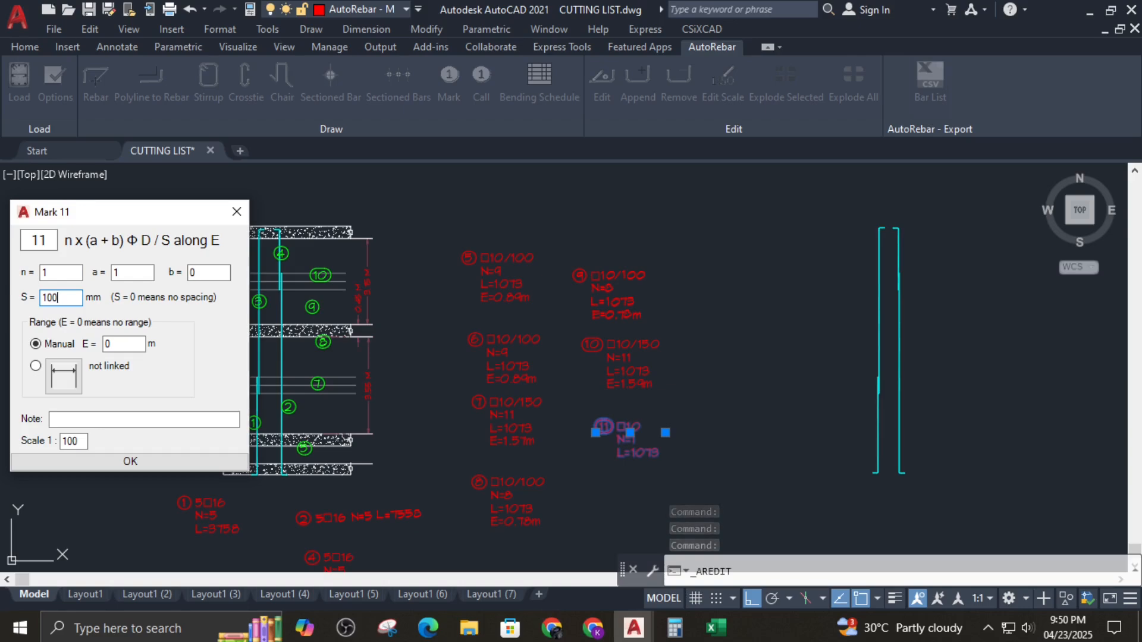
pyautogui.click(64, 376)
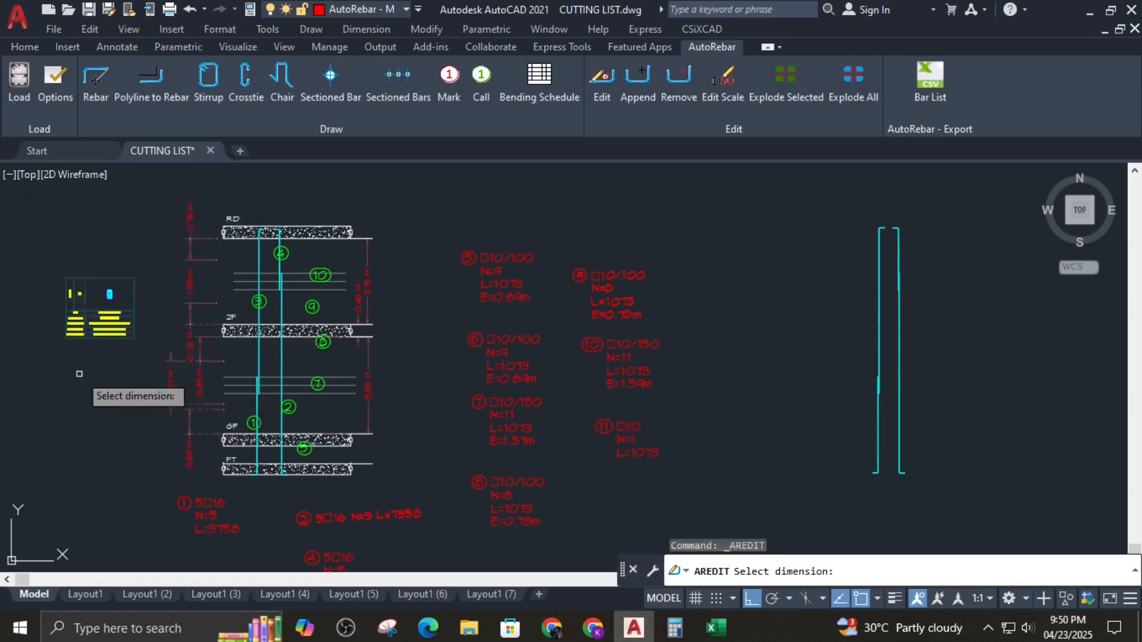
pyautogui.scroll(2, 169, 239)
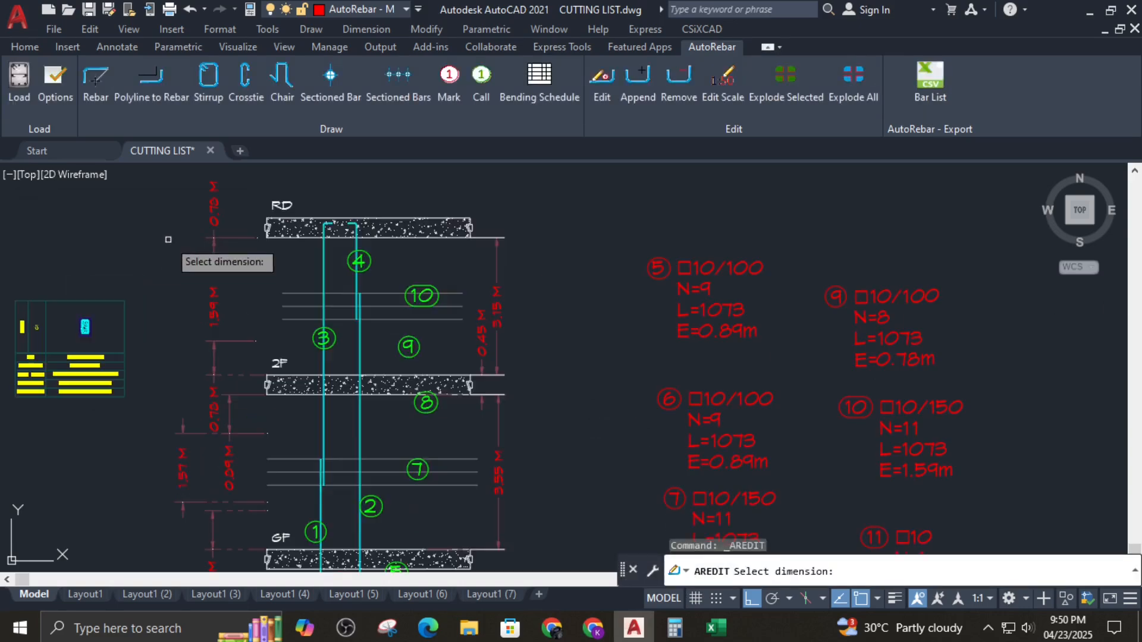
pyautogui.click(212, 247)
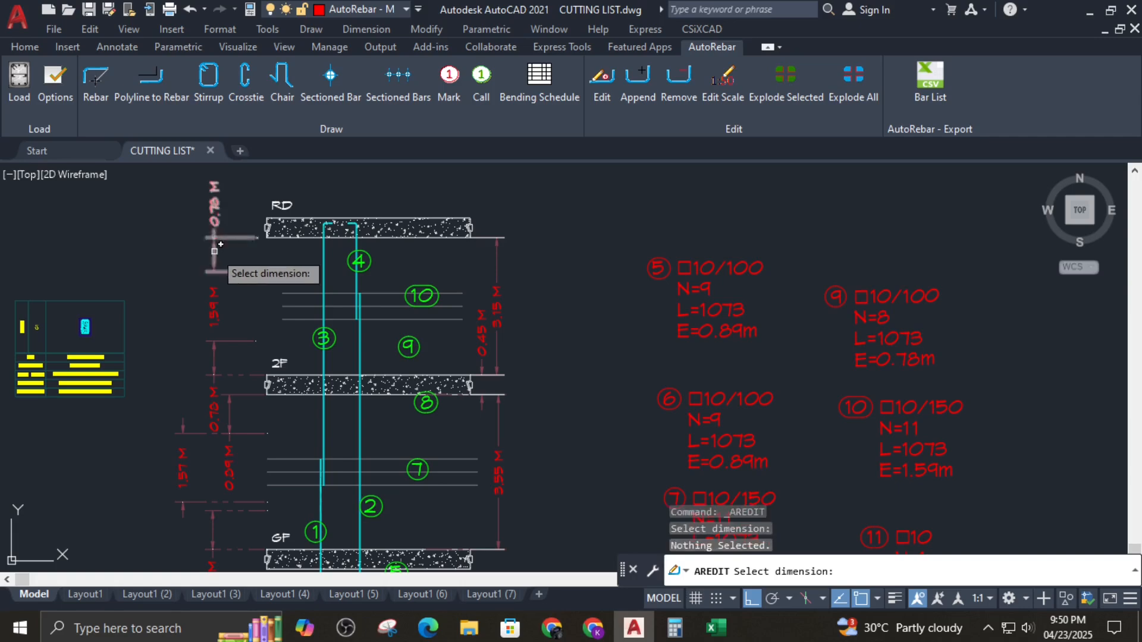
pyautogui.click(130, 461)
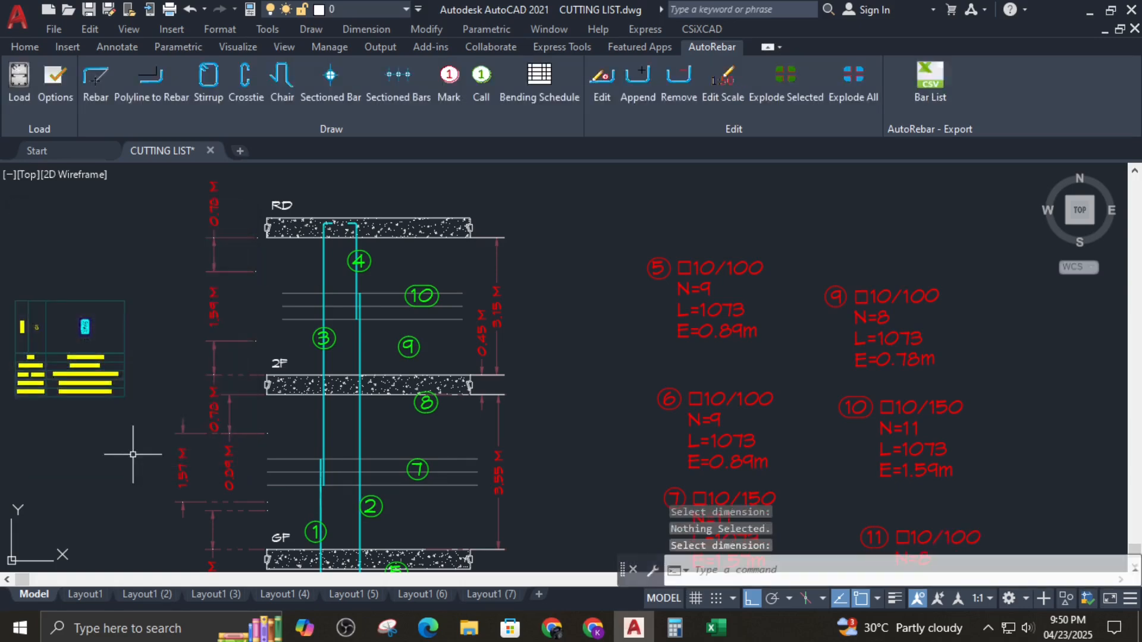
# Step: Insert a horizontal call tag for mark 11 on the column elevation just below the RD slab and save the drawing
pyautogui.scroll(-4, 961, 415)
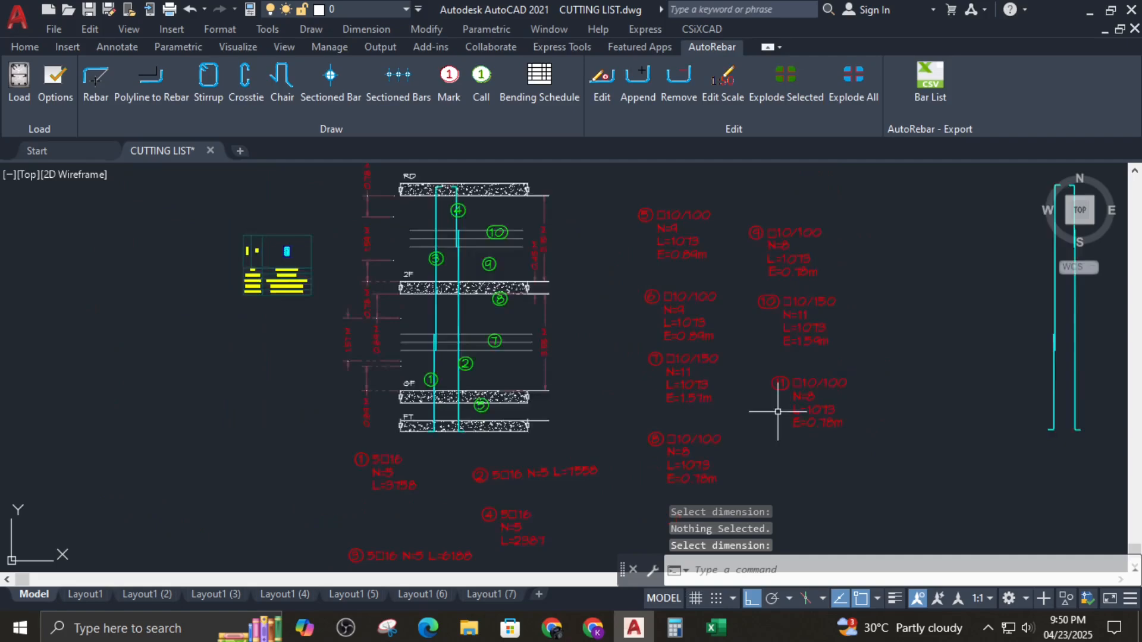
pyautogui.click(481, 77)
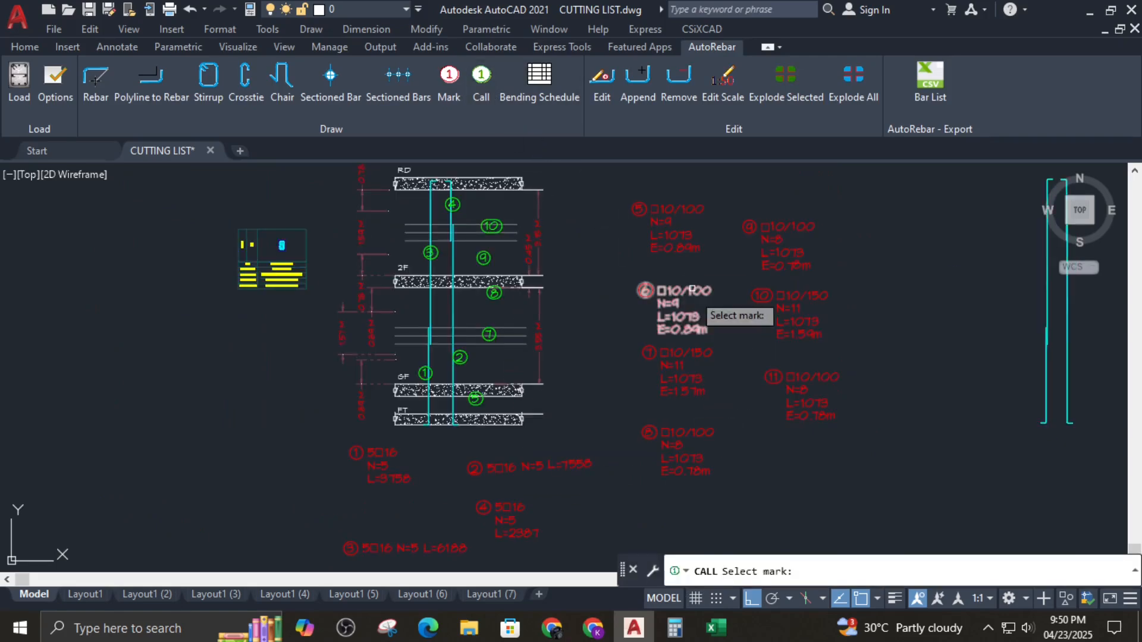
pyautogui.click(778, 380)
pyautogui.scroll(6, 470, 223)
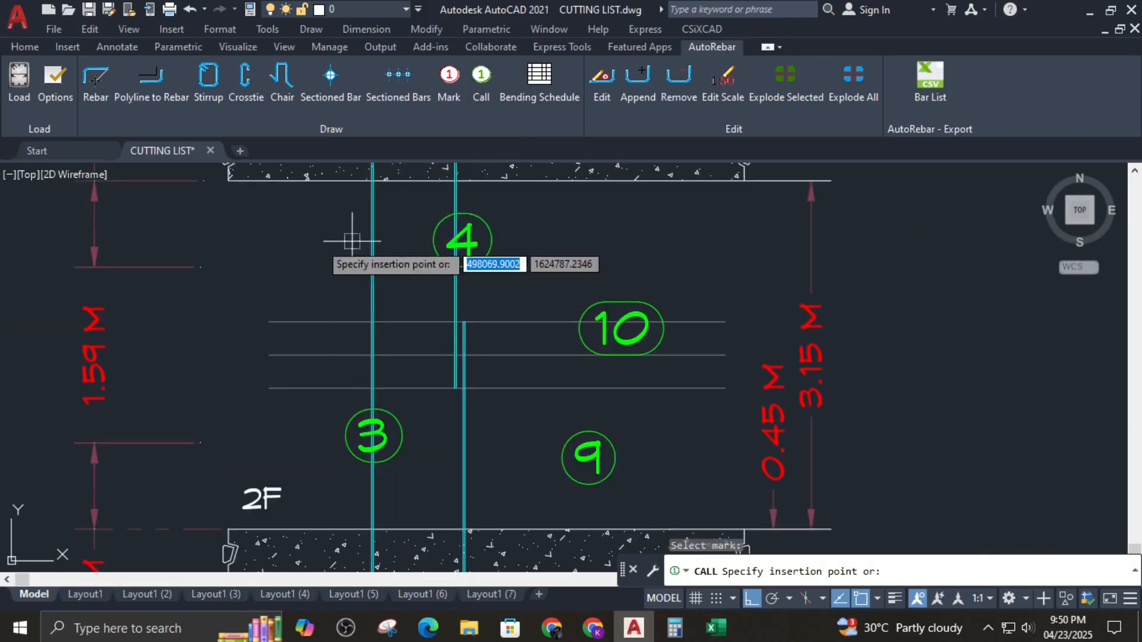
pyautogui.click(617, 220)
pyautogui.click(684, 222)
pyautogui.scroll(-7, 702, 241)
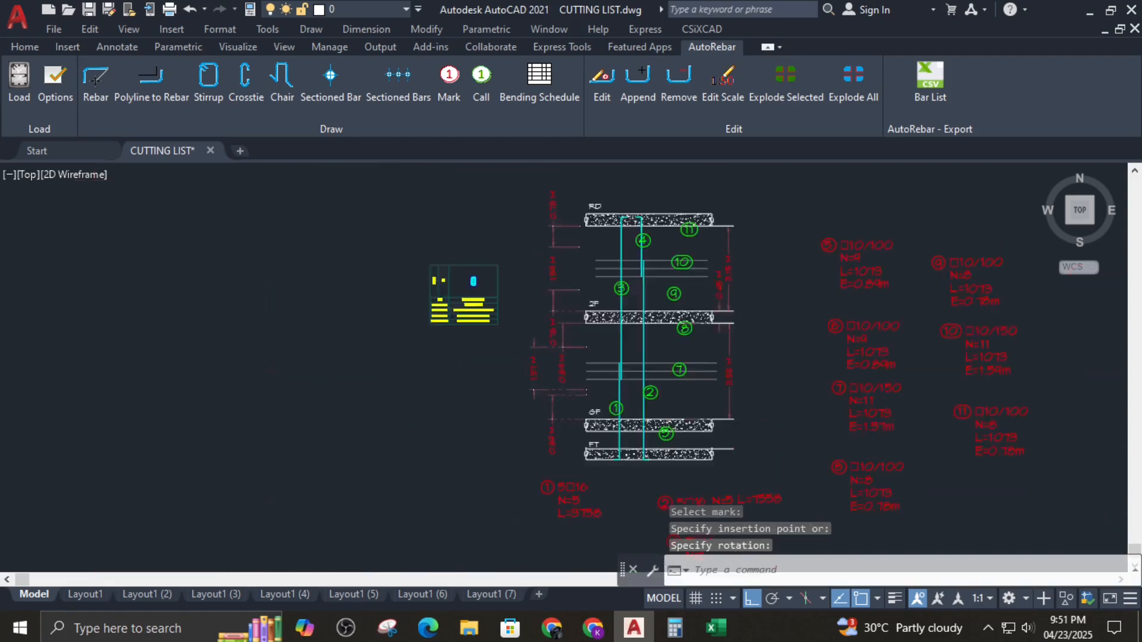
pyautogui.moveTo(864, 303); pyautogui.dragTo(790, 280, button='middle')
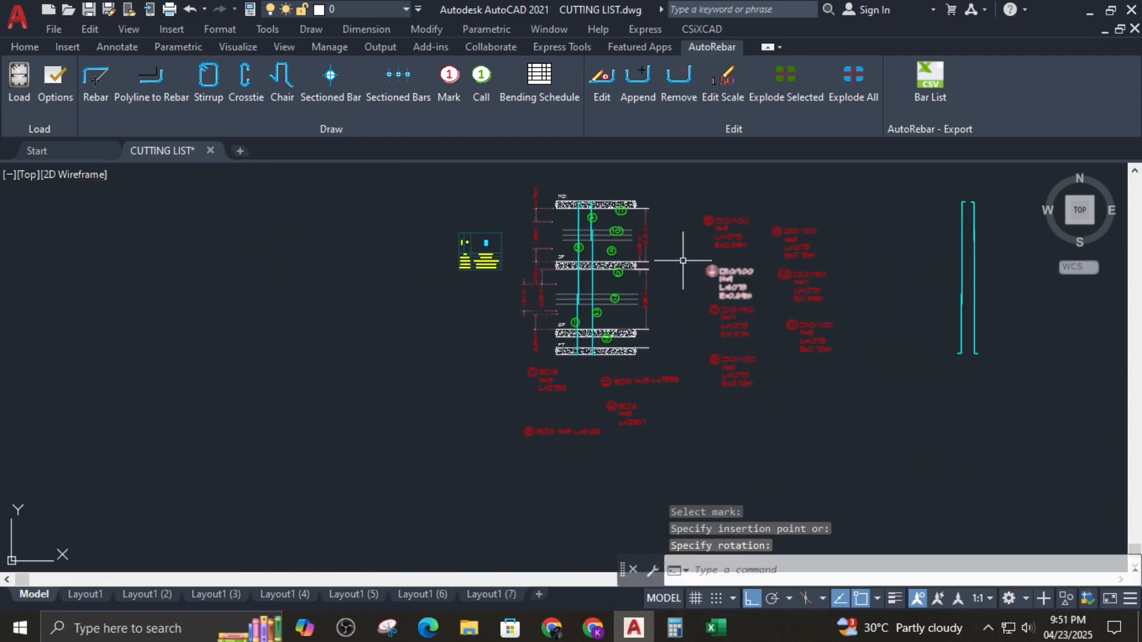
pyautogui.click(89, 9)
# Step: Review the call tags on the column elevation against the mark 1 to 11 notes
pyautogui.scroll(5, 668, 311)
pyautogui.scroll(-5, 619, 258)
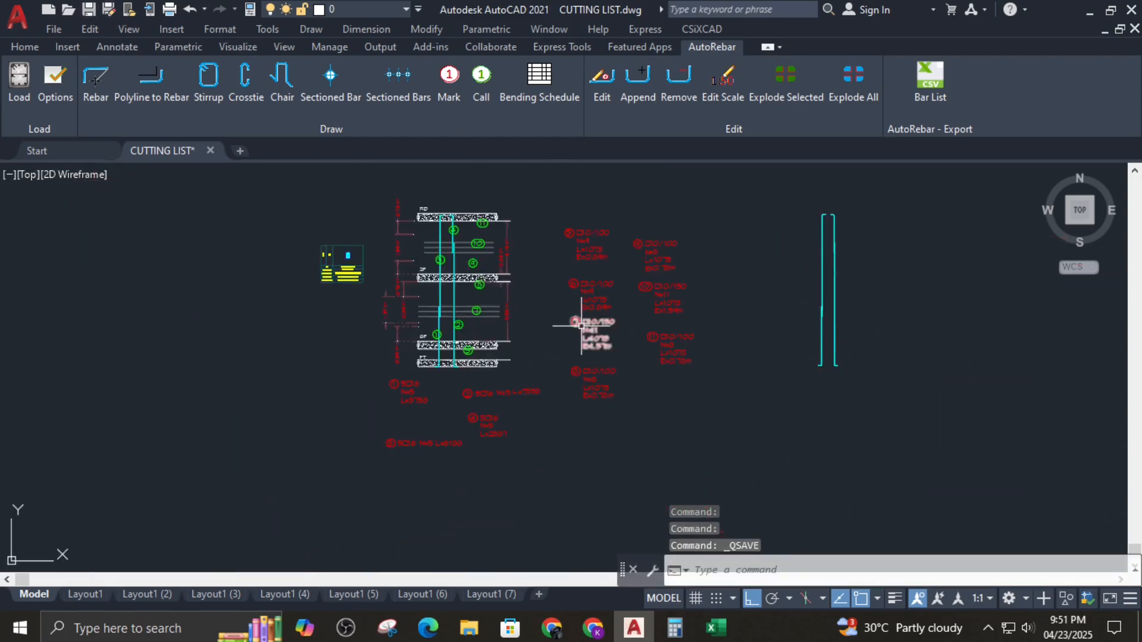
pyautogui.moveTo(582, 326); pyautogui.dragTo(519, 335, button='middle')
pyautogui.scroll(2, 520, 335)
pyautogui.scroll(-2, 520, 334)
pyautogui.scroll(2, 589, 291)
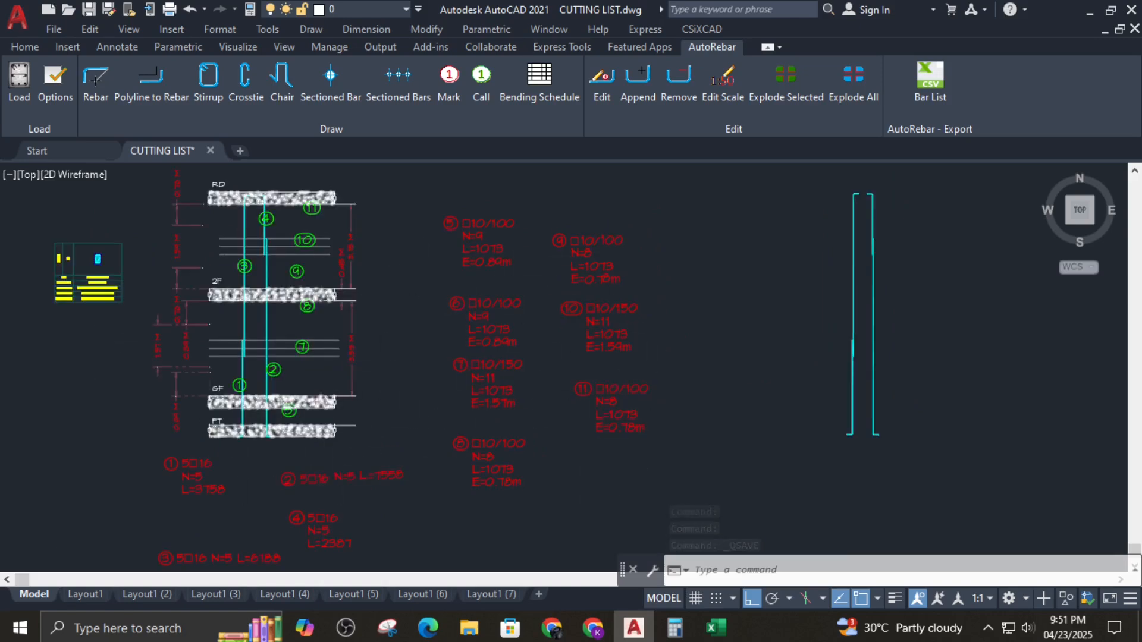
pyautogui.scroll(3, 238, 398)
pyautogui.scroll(-1, 216, 398)
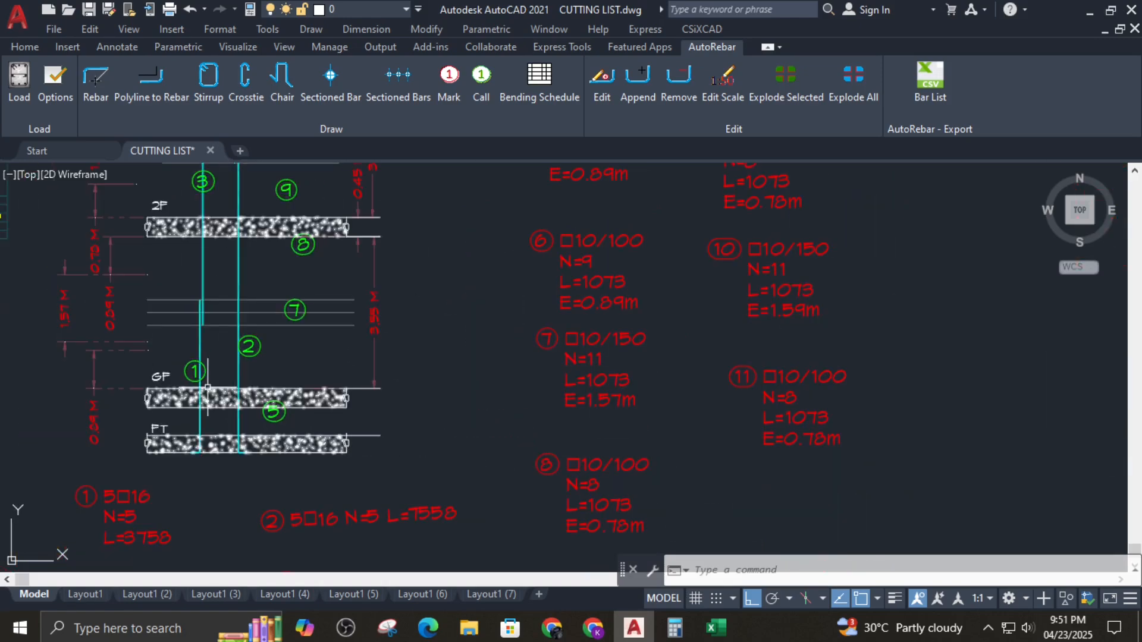
pyautogui.moveTo(262, 405); pyautogui.dragTo(406, 405, button='middle')
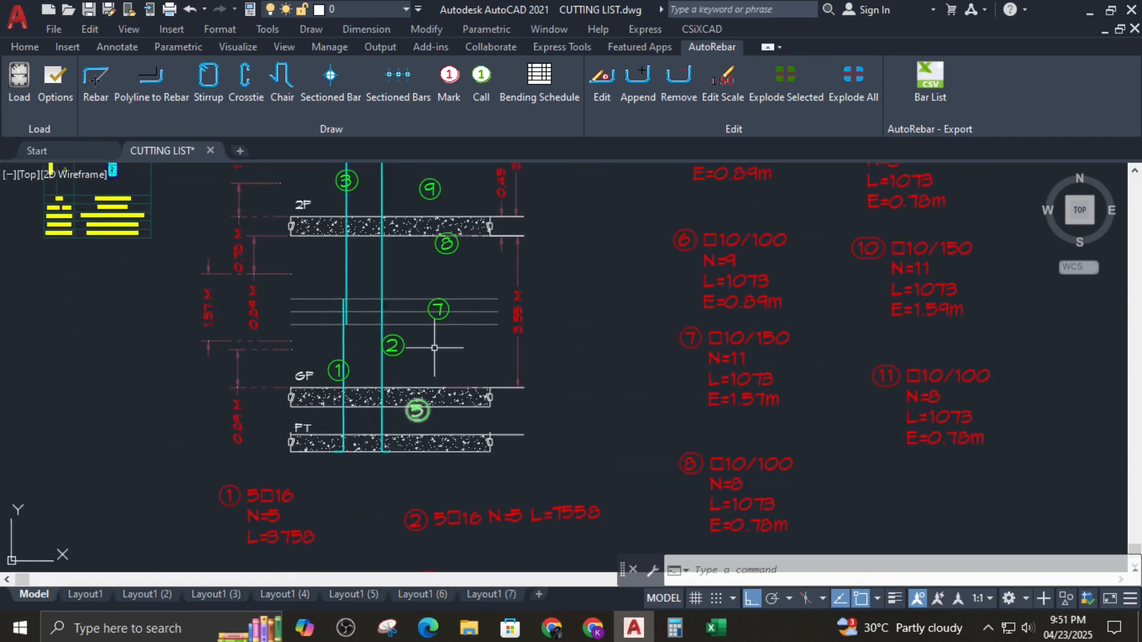
pyautogui.scroll(-4, 402, 241)
pyautogui.moveTo(542, 301); pyautogui.dragTo(507, 384, button='middle')
pyautogui.scroll(2, 507, 378)
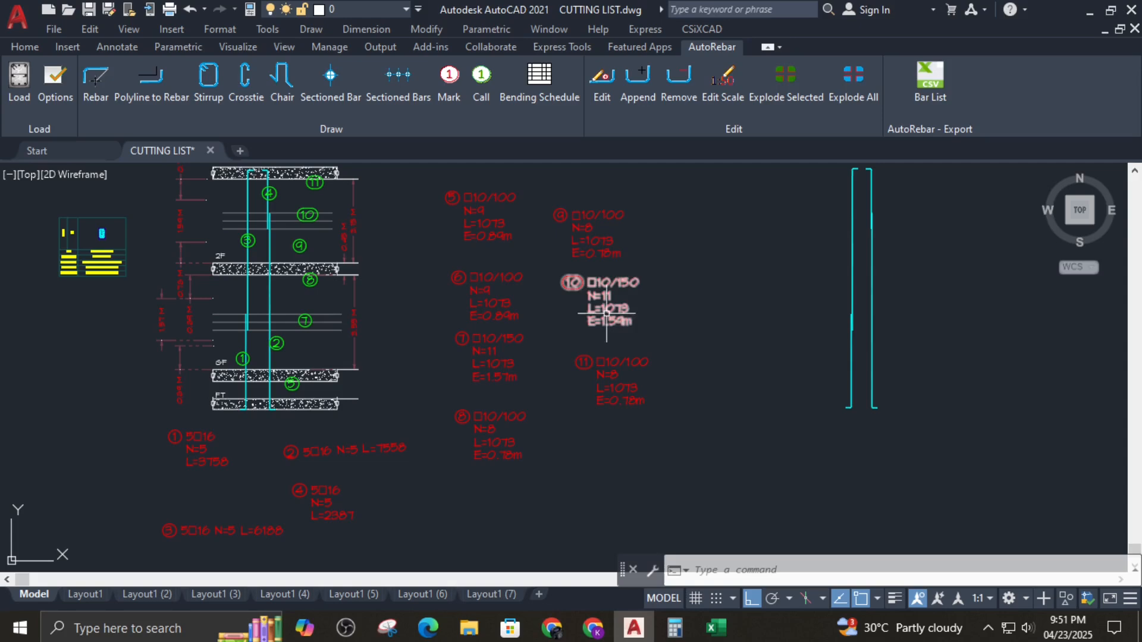
pyautogui.scroll(-2, 595, 238)
pyautogui.scroll(2, 624, 293)
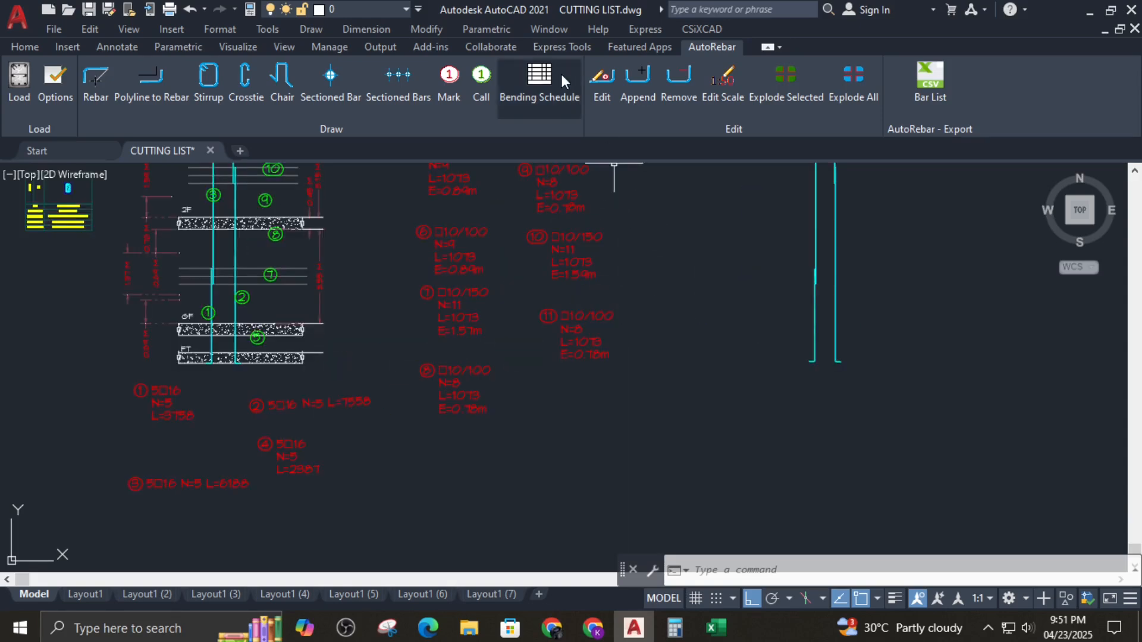
# Step: Insert the bending schedule for all marks in the empty space below the mark notes
pyautogui.click(540, 87)
pyautogui.scroll(-2, 676, 319)
pyautogui.scroll(1, 632, 365)
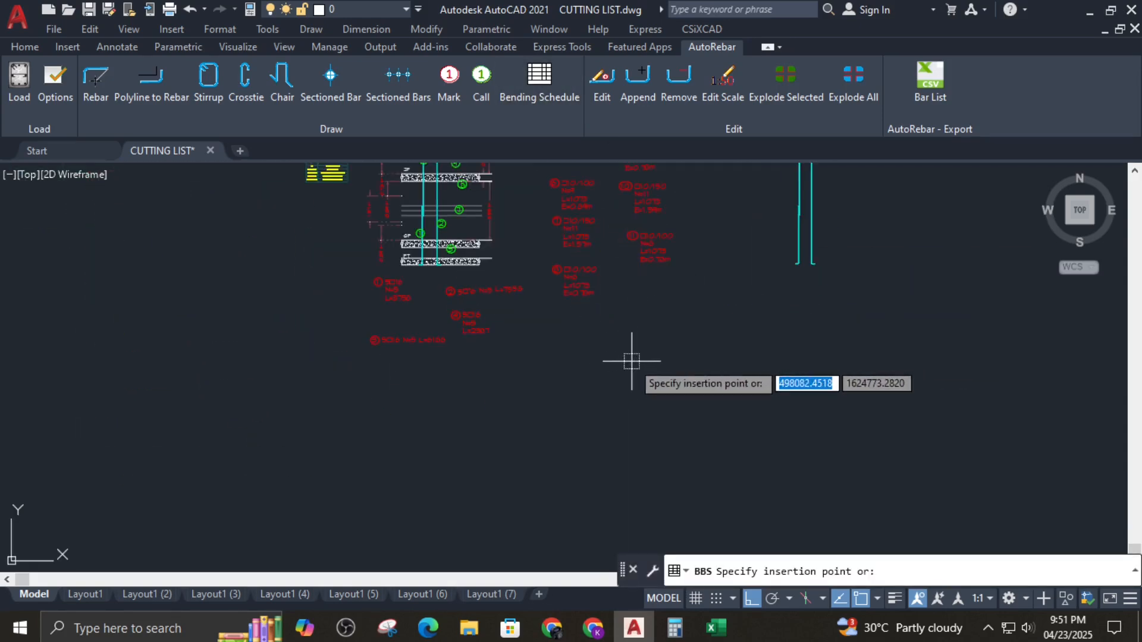
pyautogui.click(638, 358)
# Step: Examine the bending schedule's shapes, lengths, quantities and masses for marks 1 to 11, and its total mass row
pyautogui.scroll(2, 717, 415)
pyautogui.scroll(-2, 645, 492)
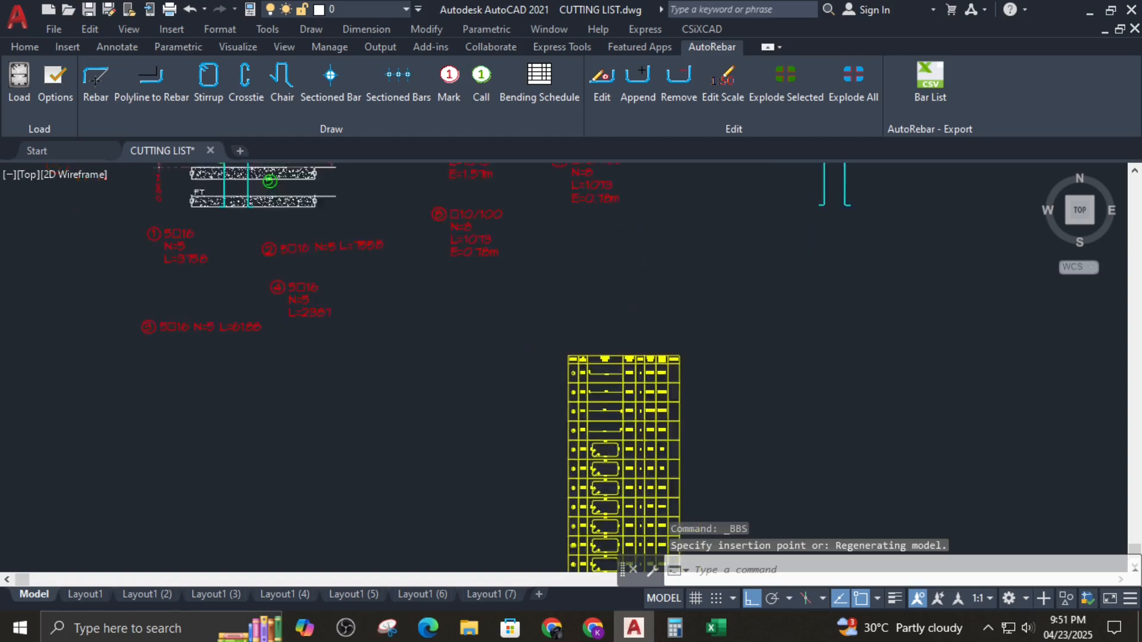
pyautogui.moveTo(672, 468); pyautogui.dragTo(597, 256, button='middle')
pyautogui.scroll(3, 600, 275)
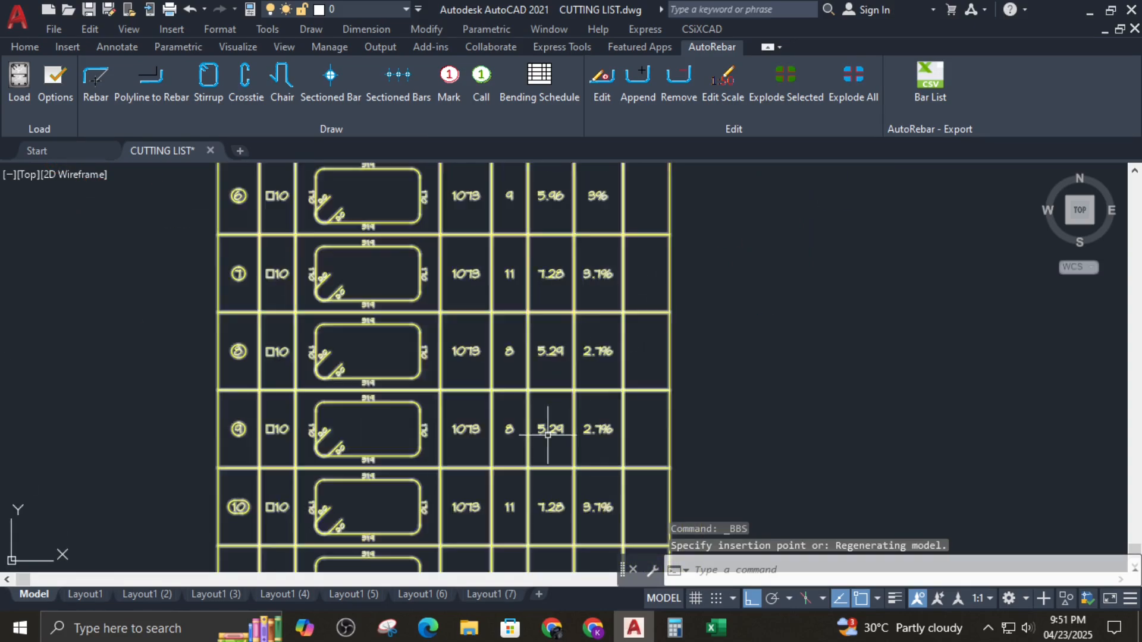
pyautogui.scroll(3, 523, 326)
pyautogui.scroll(-3, 536, 320)
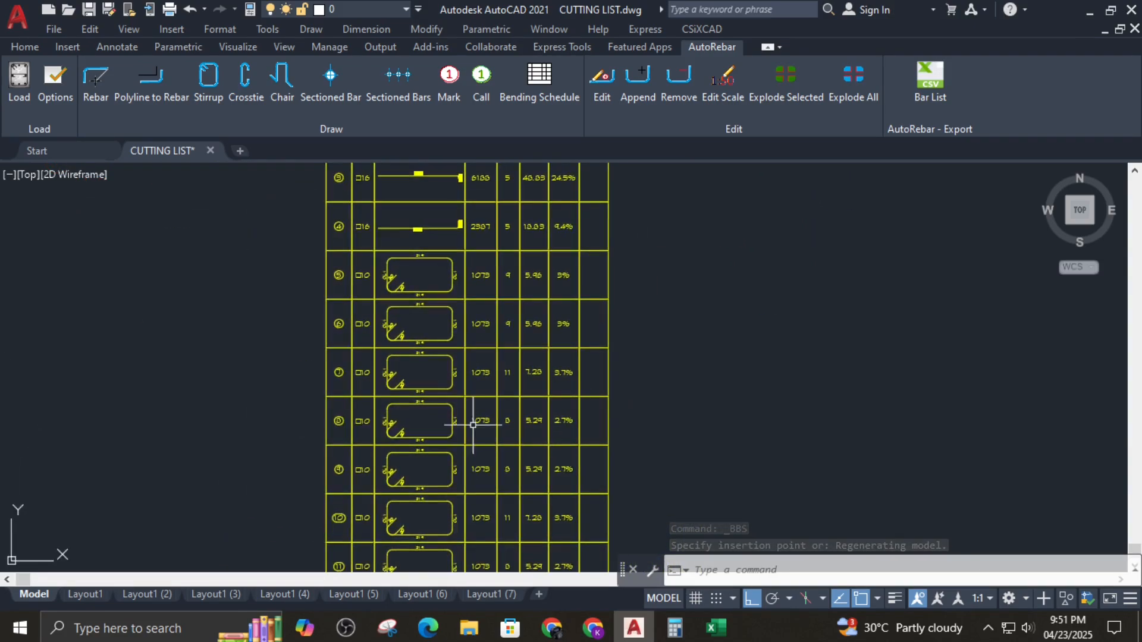
pyautogui.scroll(4, 470, 411)
pyautogui.scroll(-3, 413, 341)
pyautogui.scroll(3, 391, 265)
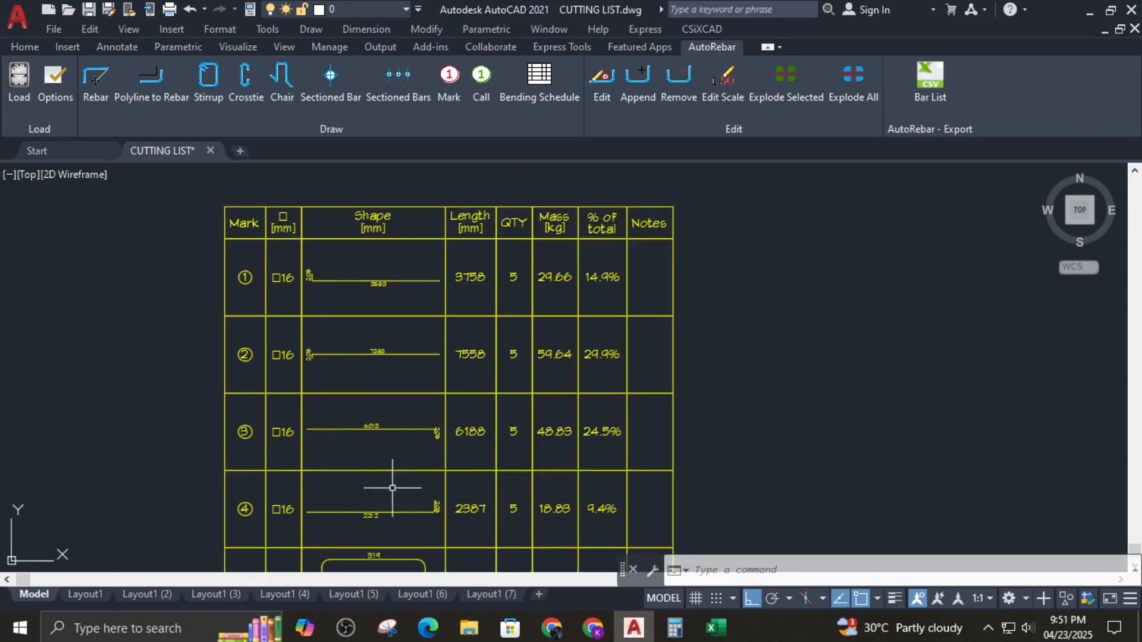
pyautogui.moveTo(393, 488); pyautogui.dragTo(462, 343, button='middle')
pyautogui.scroll(4, 477, 425)
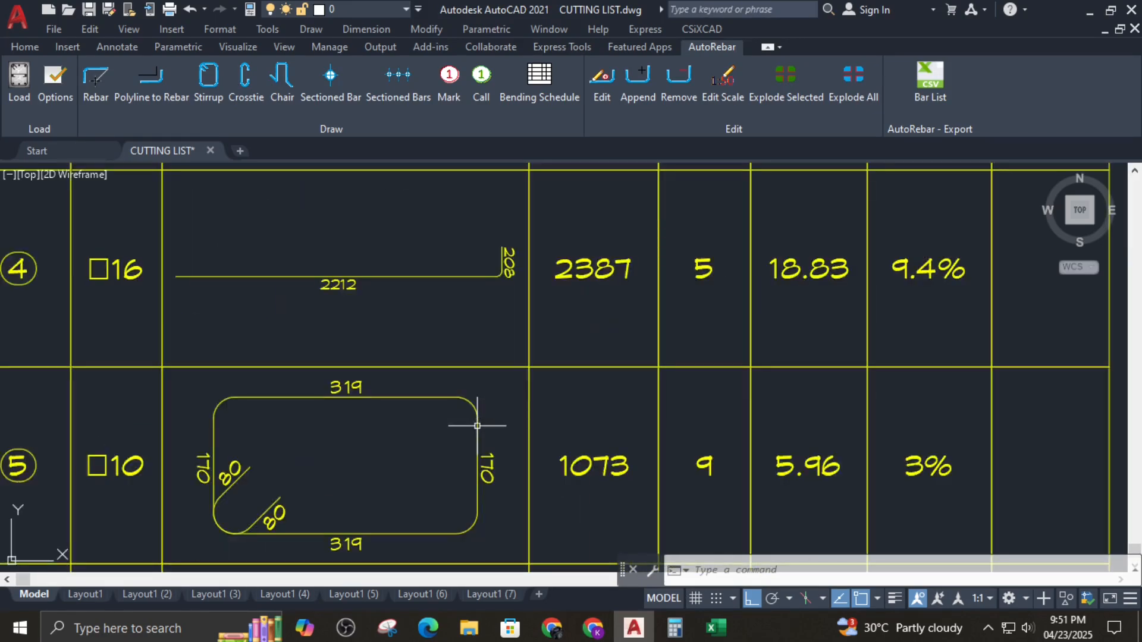
pyautogui.scroll(-3, 477, 426)
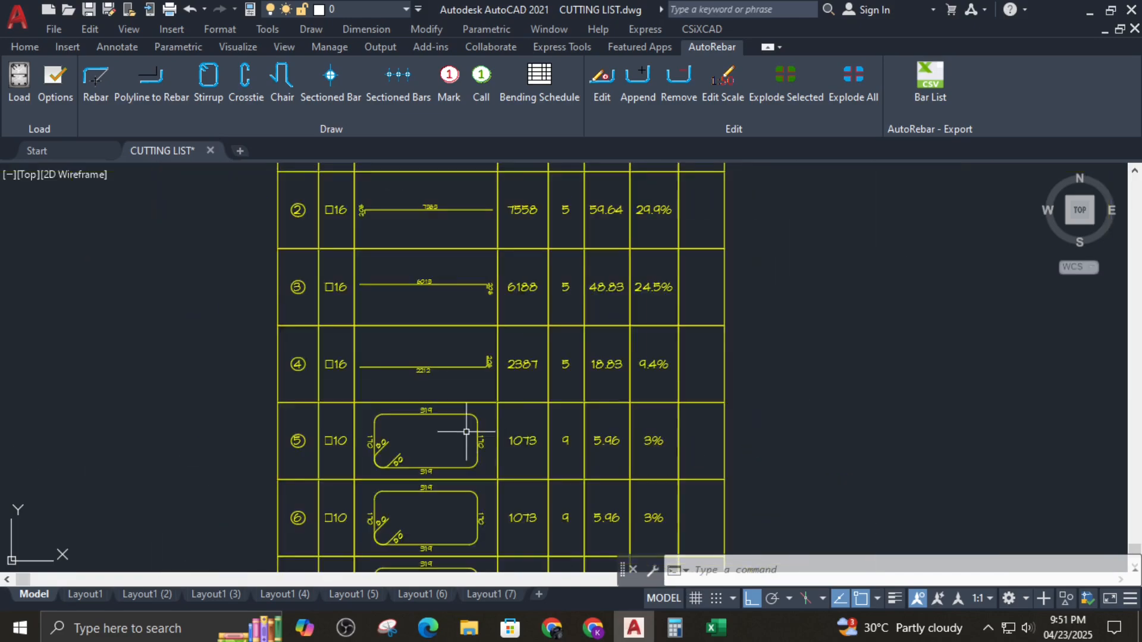
pyautogui.scroll(3, 349, 430)
pyautogui.scroll(-5, 348, 430)
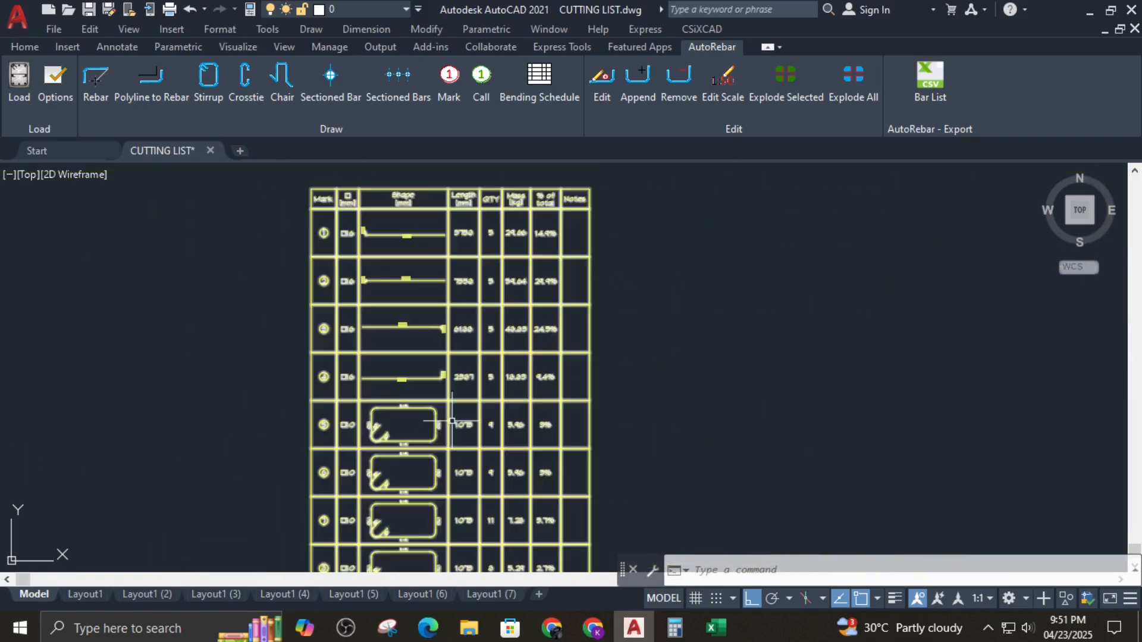
pyautogui.scroll(4, 294, 319)
pyautogui.scroll(-3, 225, 286)
pyautogui.moveTo(322, 474); pyautogui.dragTo(462, 268, button='middle')
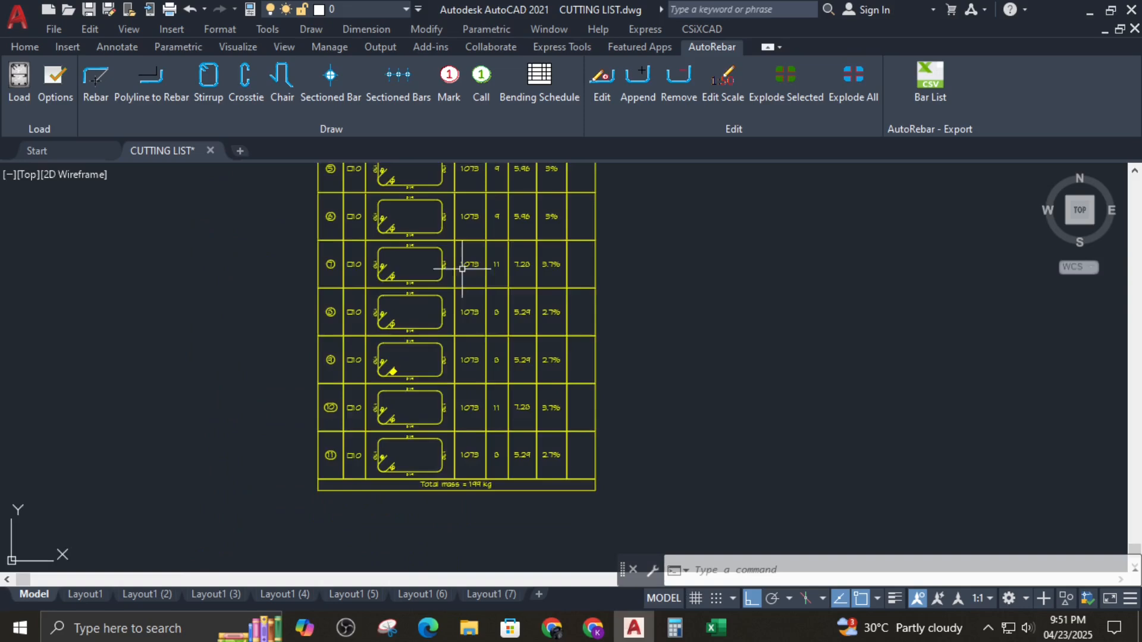
pyautogui.scroll(6, 468, 488)
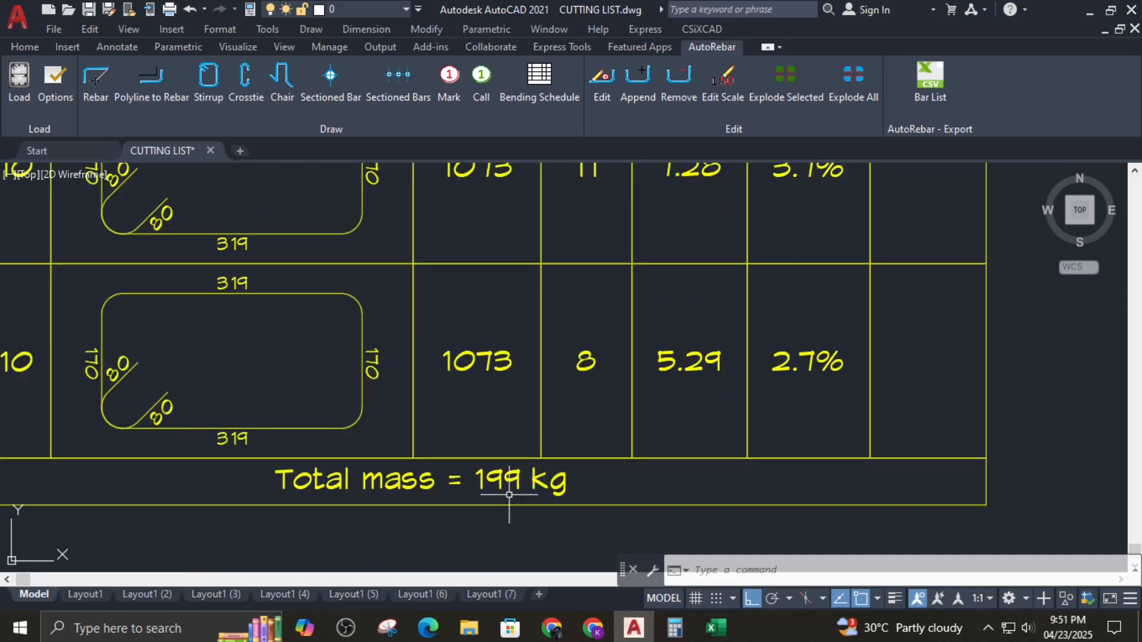
pyautogui.scroll(-5, 581, 400)
pyautogui.moveTo(581, 400); pyautogui.dragTo(589, 411, button='middle')
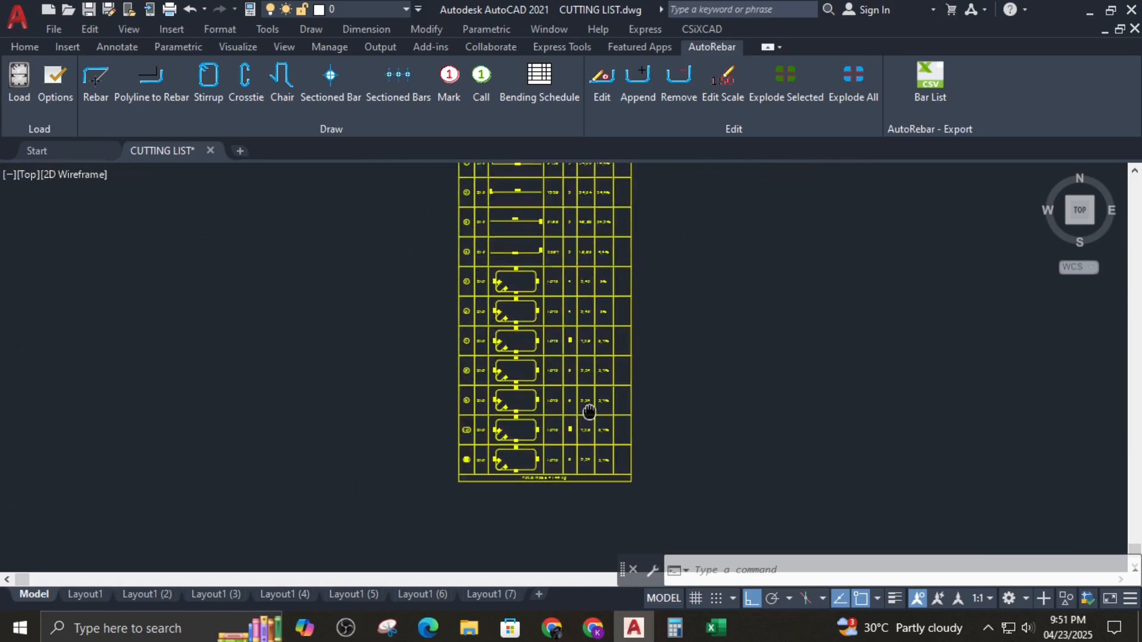
# Step: Return to the column elevation and examine the bars and stirrup tags around the 2F slab
pyautogui.scroll(-4, 588, 410)
pyautogui.scroll(8, 536, 292)
pyautogui.moveTo(535, 291)
pyautogui.mouseDown(button='middle')
pyautogui.moveTo(372, 389)
pyautogui.moveTo(375, 529)
pyautogui.mouseUp(button='middle')
pyautogui.scroll(4, 342, 312)
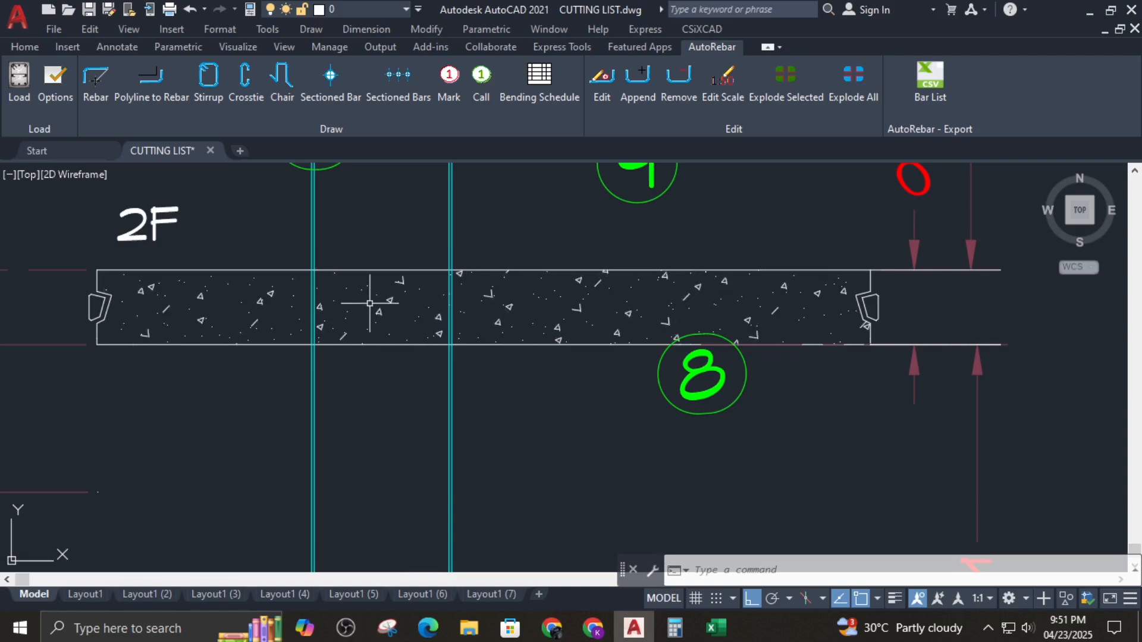
# Step: Return to the bending schedule, and switch to the rebar cutting list workbook in Excel at the C1 VERT BAR row
pyautogui.scroll(-6, 464, 325)
pyautogui.scroll(6, 523, 452)
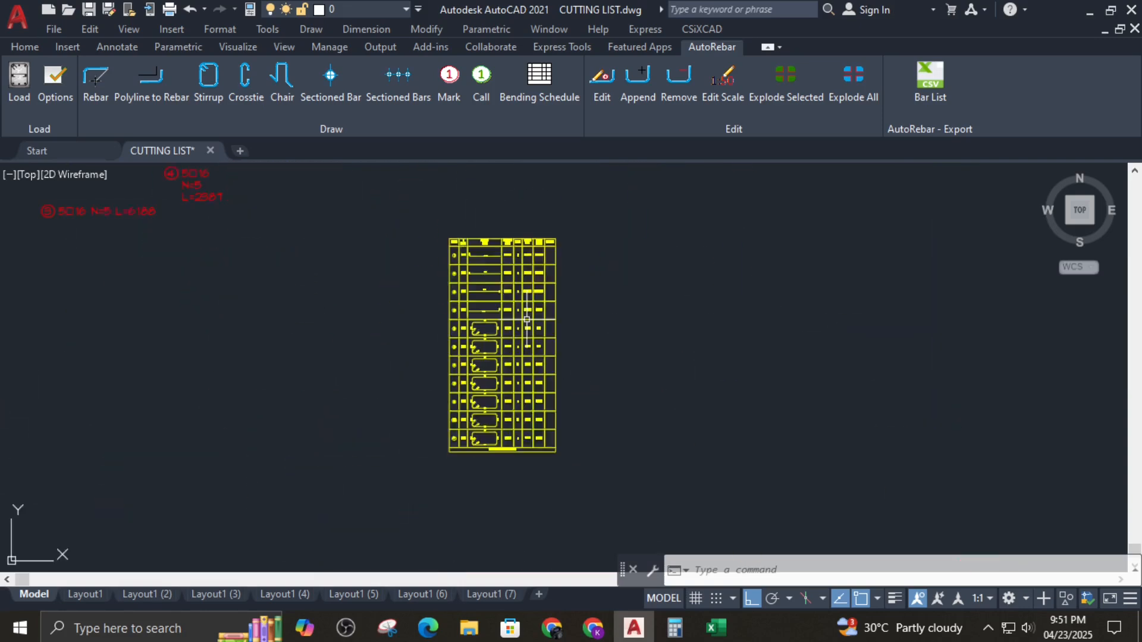
pyautogui.scroll(-2, 549, 351)
pyautogui.scroll(2, 506, 375)
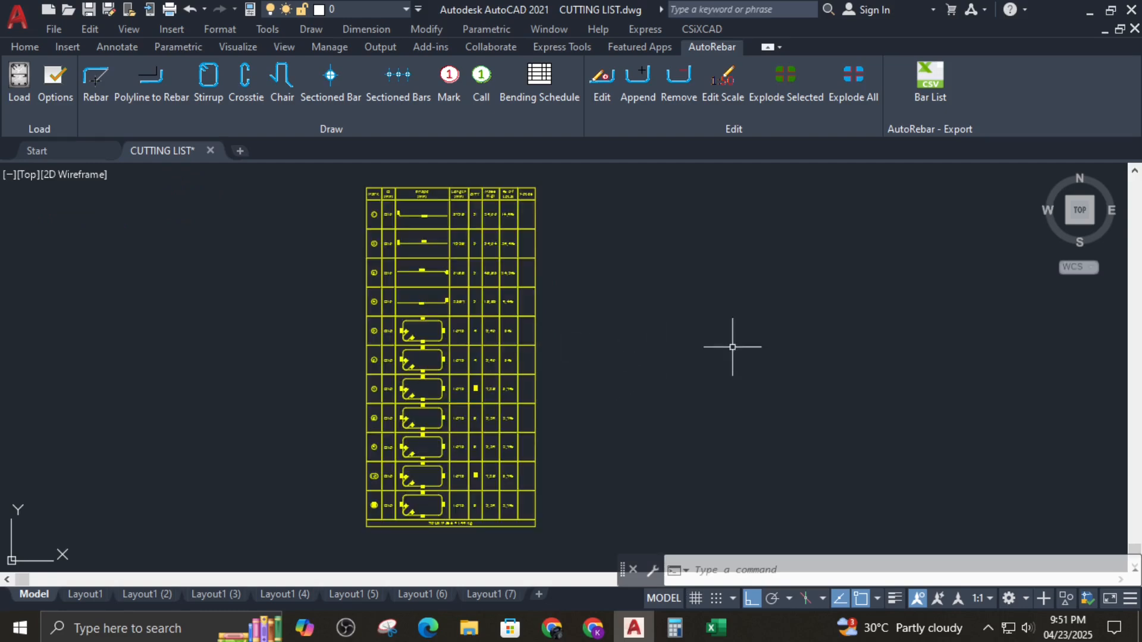
pyautogui.scroll(3, 358, 257)
pyautogui.scroll(-4, 443, 283)
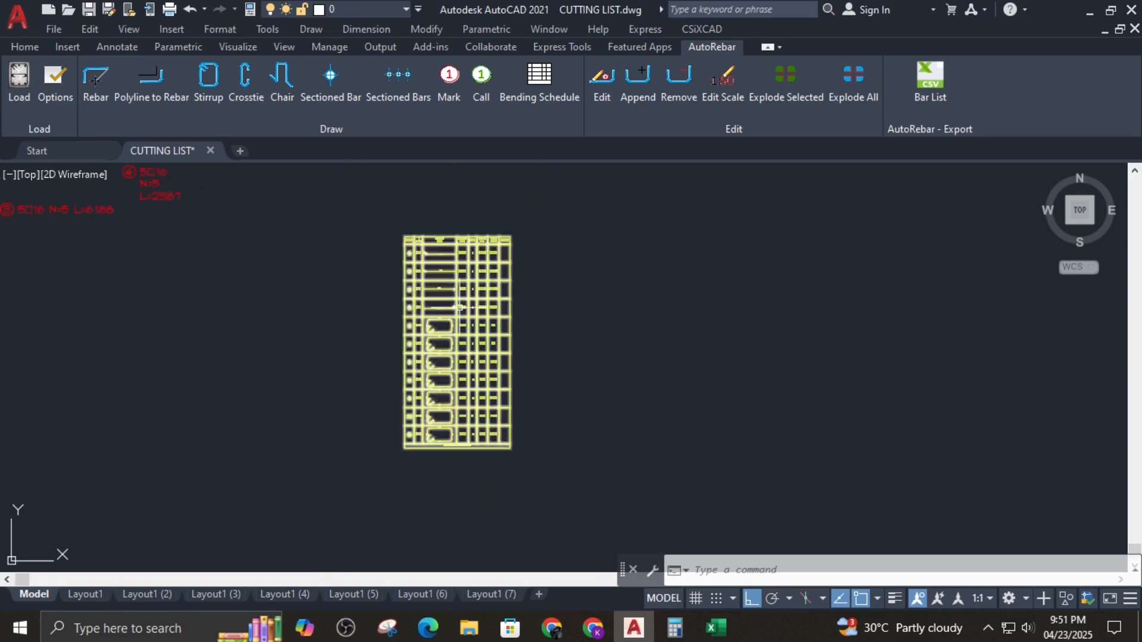
pyautogui.scroll(2, 463, 354)
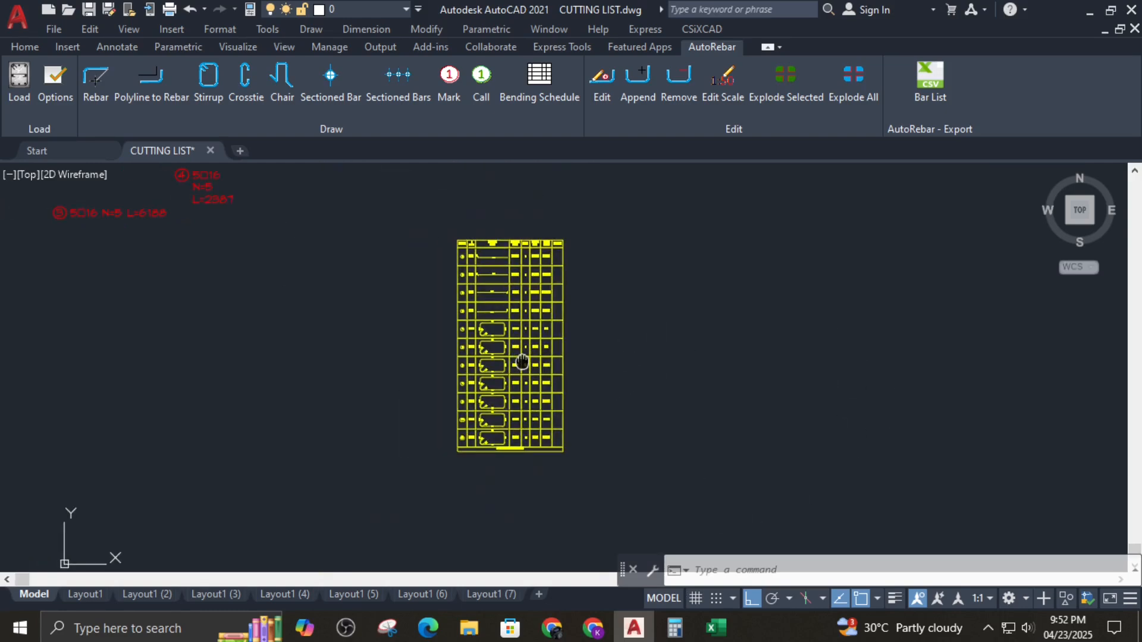
pyautogui.click(729, 638)
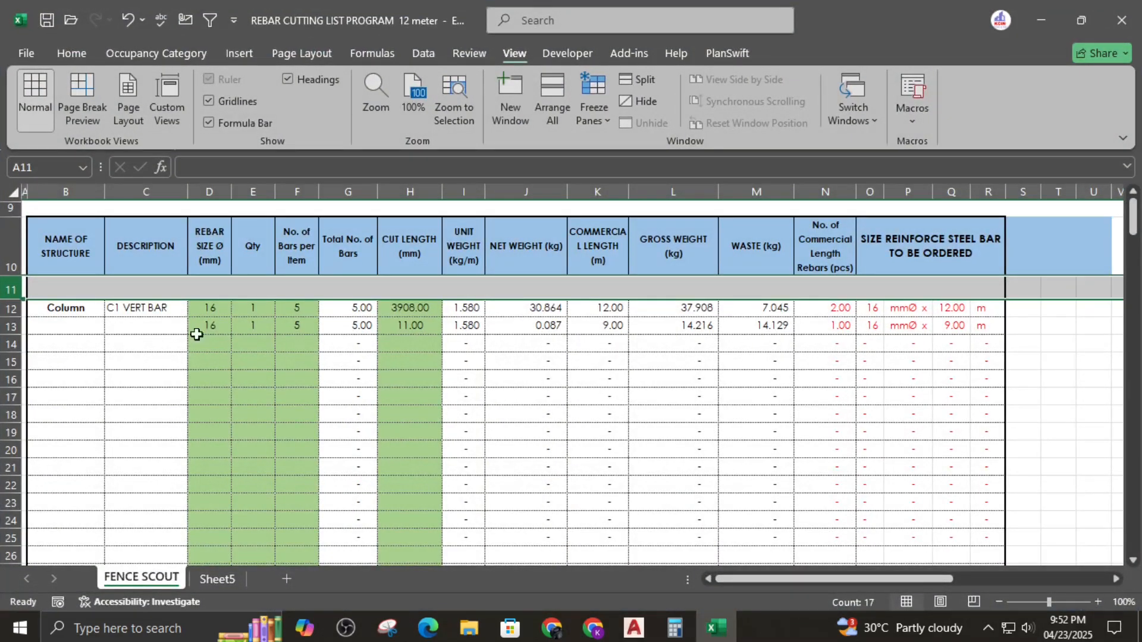
pyautogui.click(154, 313)
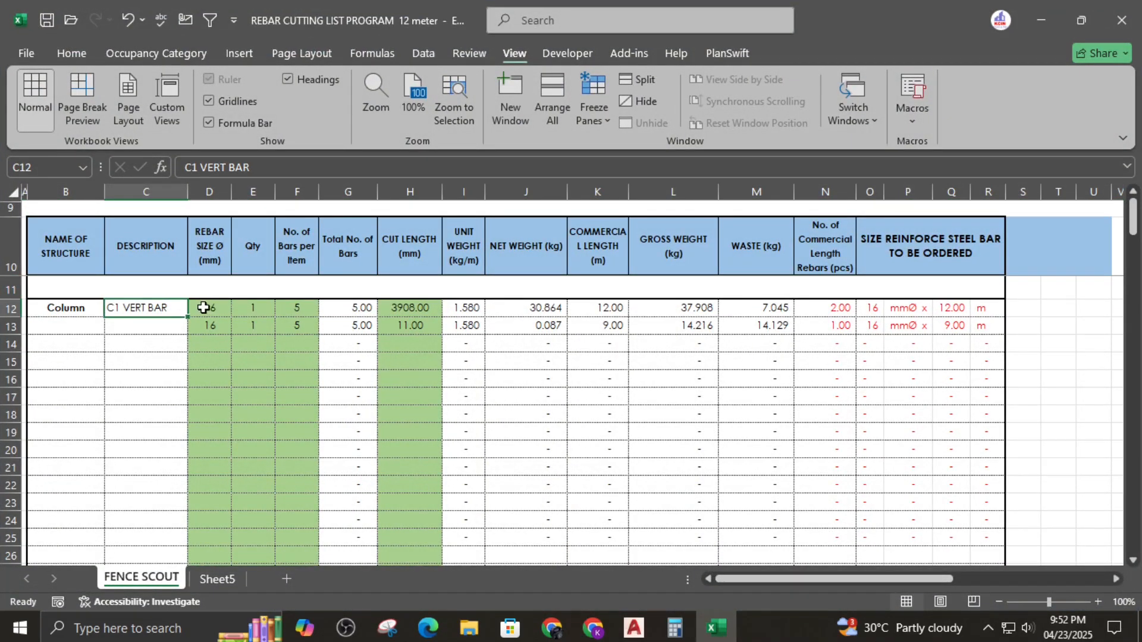
# Step: Switch to AutoCAD and read the length, quantity and mass of mark 1 in the bending schedule
pyautogui.click(634, 627)
pyautogui.scroll(5, 555, 288)
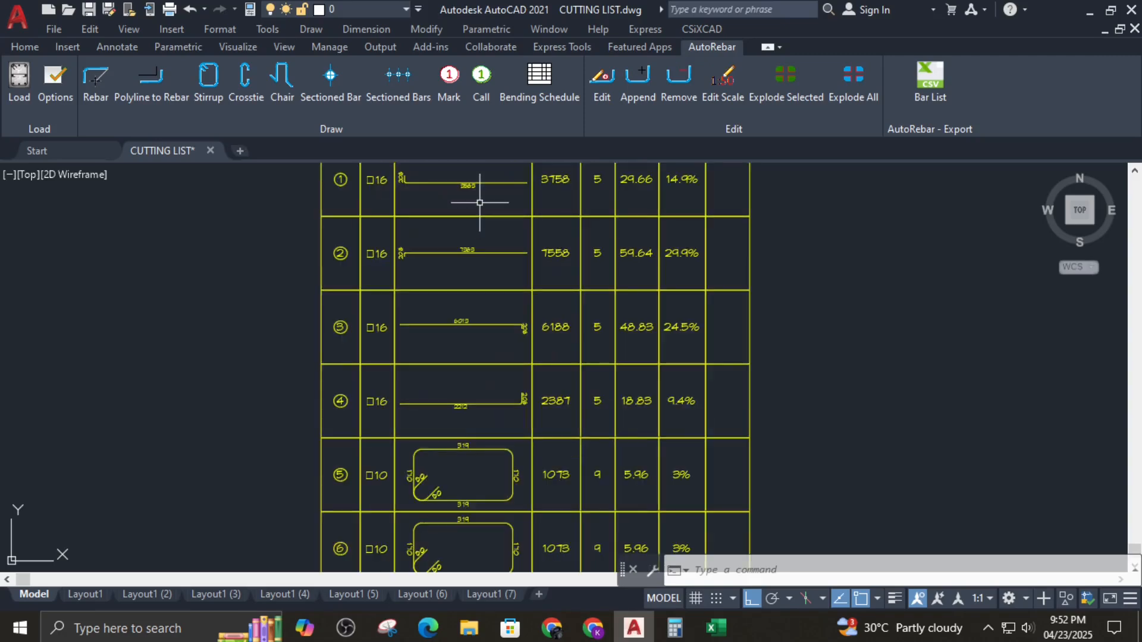
pyautogui.scroll(2, 555, 289)
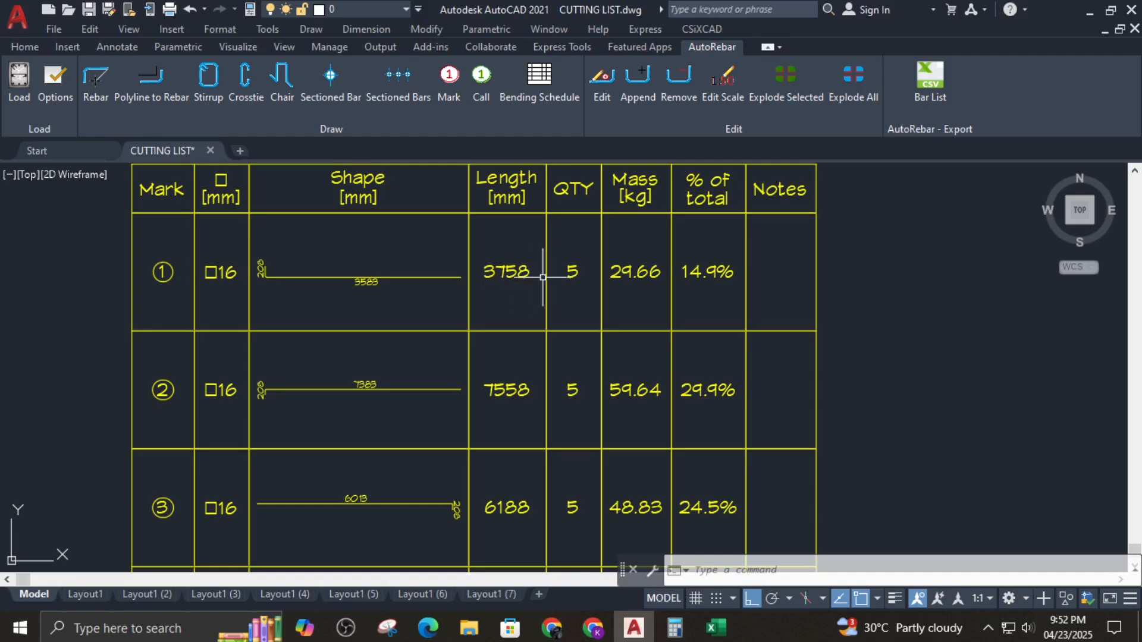
pyautogui.scroll(-6, 576, 269)
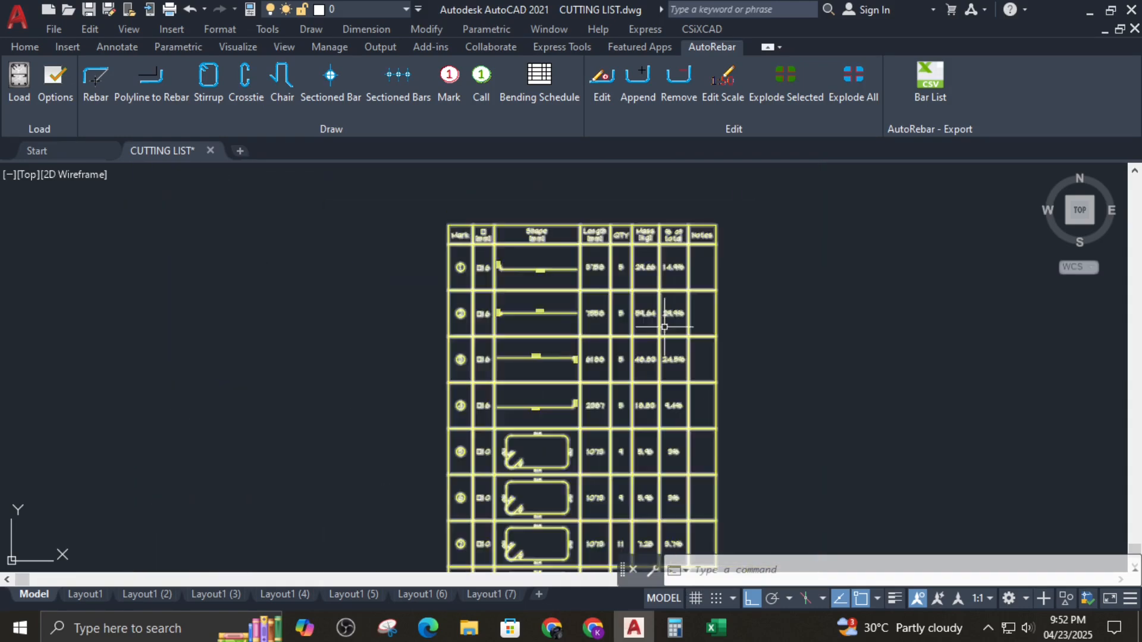
# Step: In Excel, enter quantity 1 for the C1 vertical bars and check their bars per item, total bars and cut length
pyautogui.click(714, 626)
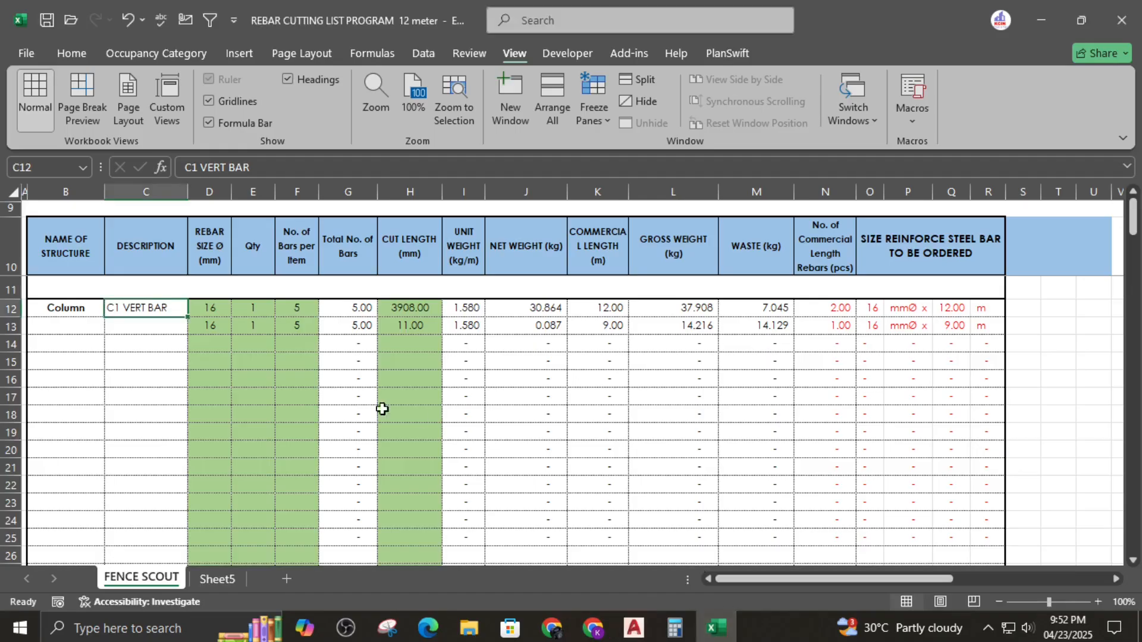
pyautogui.click(252, 321)
pyautogui.write('1')
pyautogui.click(294, 310)
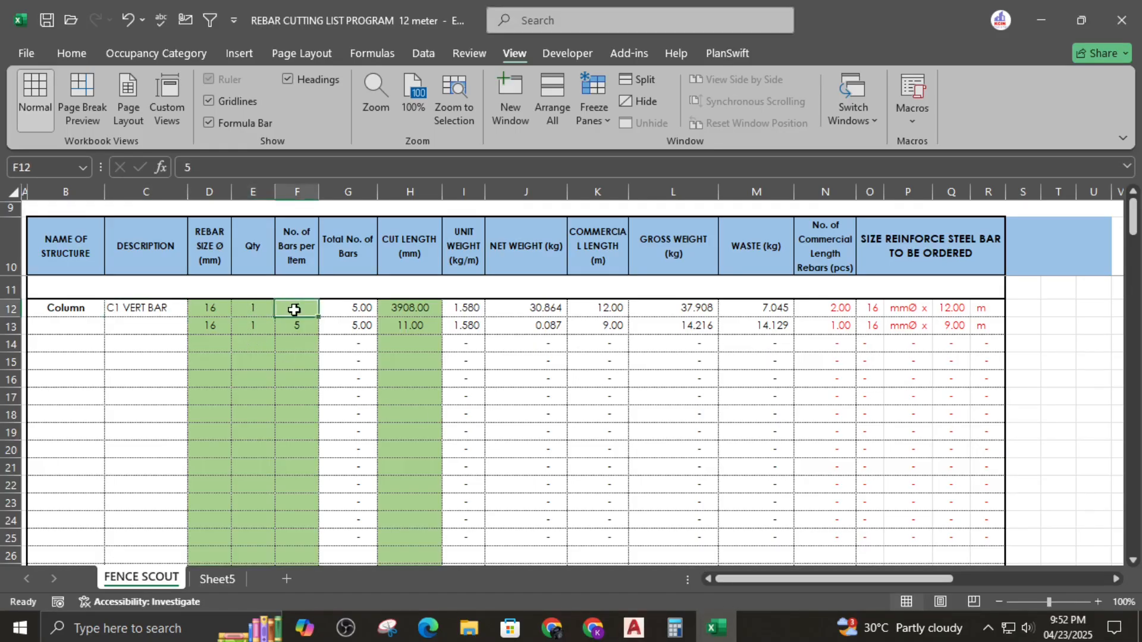
pyautogui.doubleClick(336, 306)
pyautogui.click(407, 310)
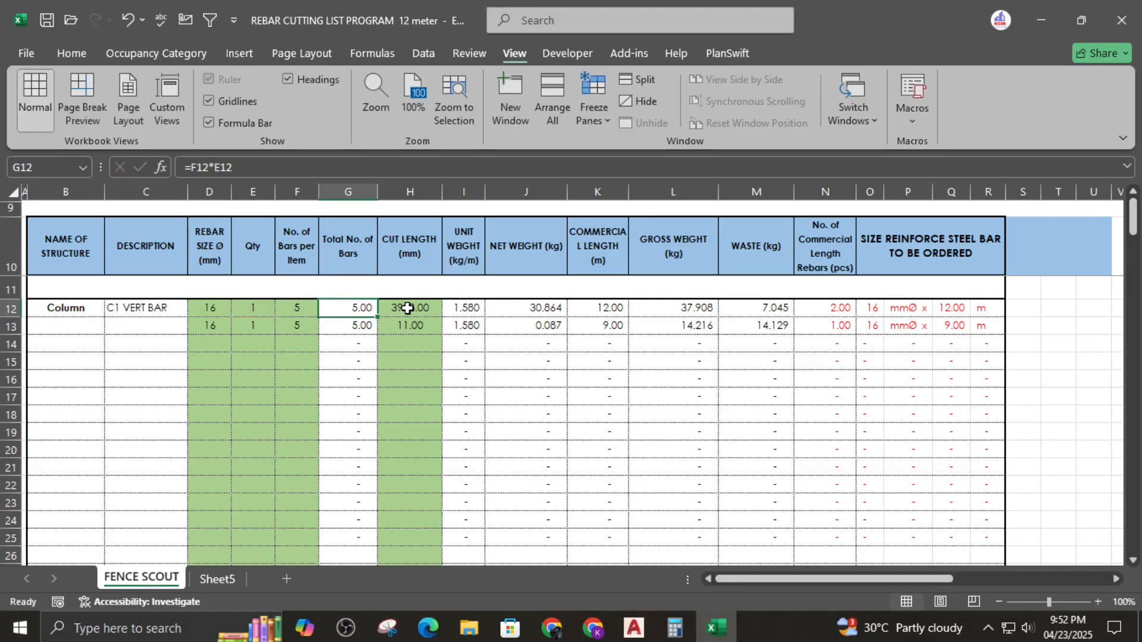
# Step: Recheck mark 1 in AutoCAD's bending schedule, and set the C1 VERT BAR row's cut length to 3800 mm in Excel
pyautogui.click(634, 628)
pyautogui.scroll(5, 650, 220)
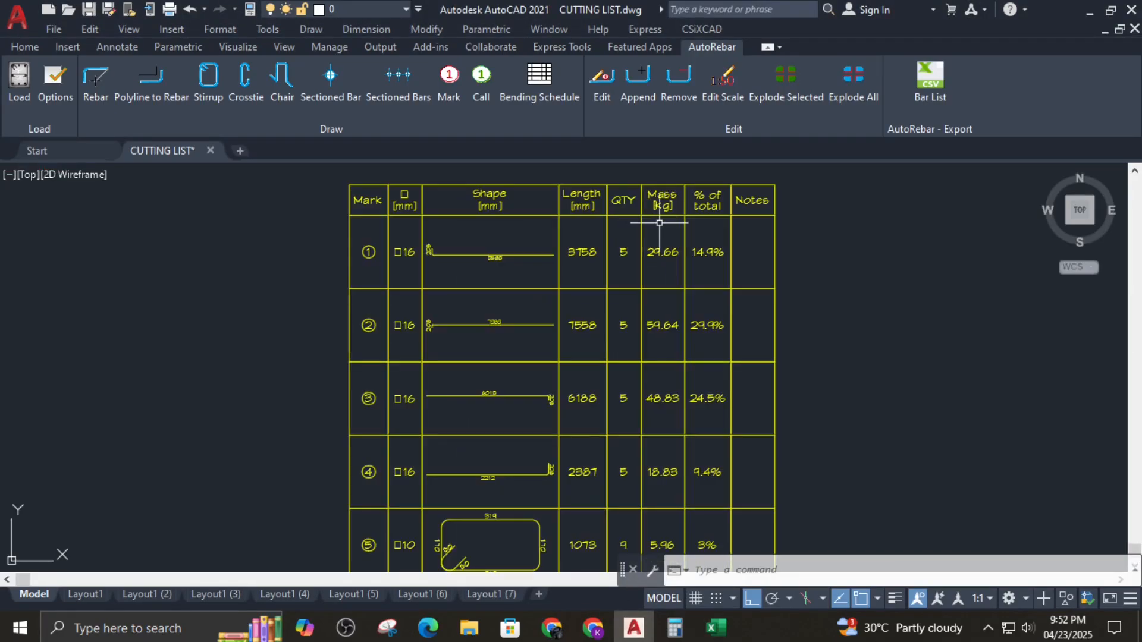
pyautogui.scroll(-6, 712, 236)
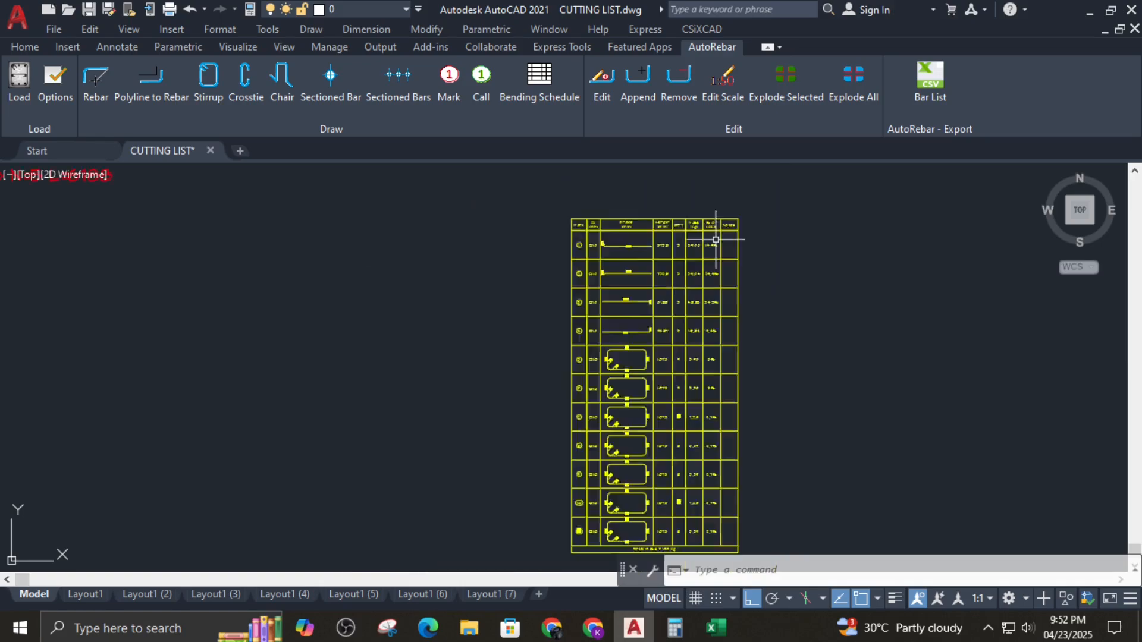
pyautogui.click(716, 629)
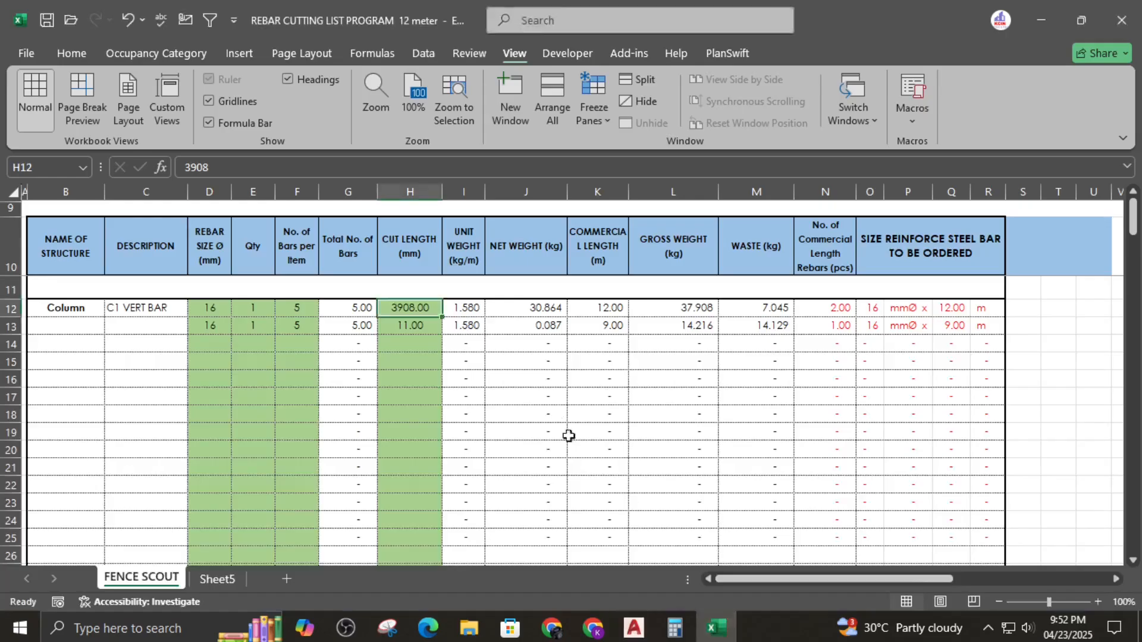
pyautogui.write('3')
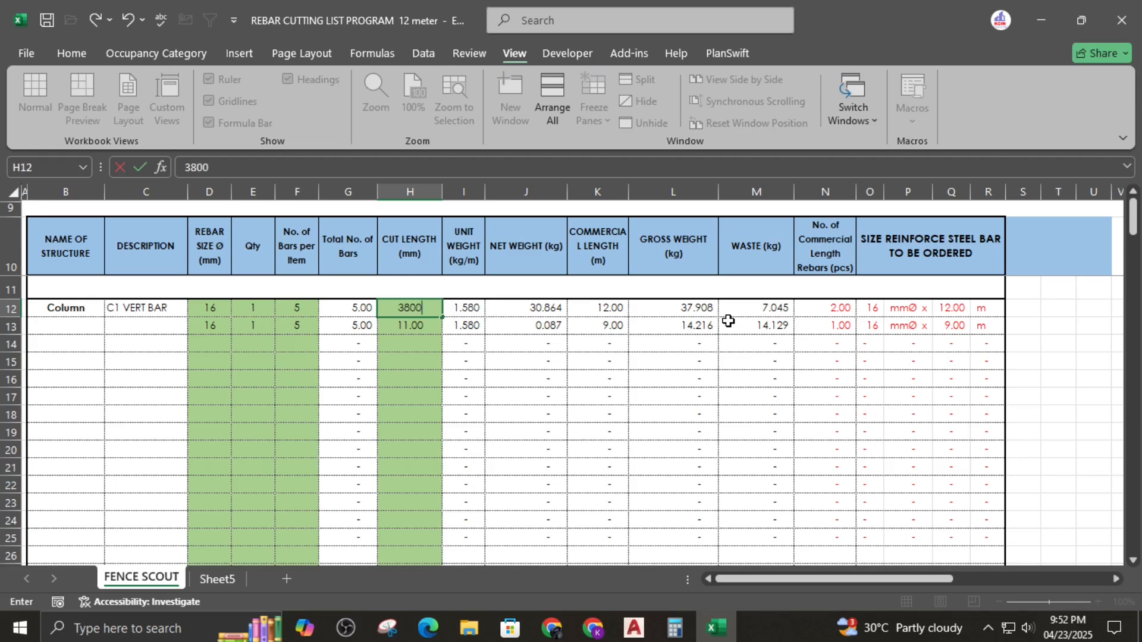
pyautogui.press('Return')
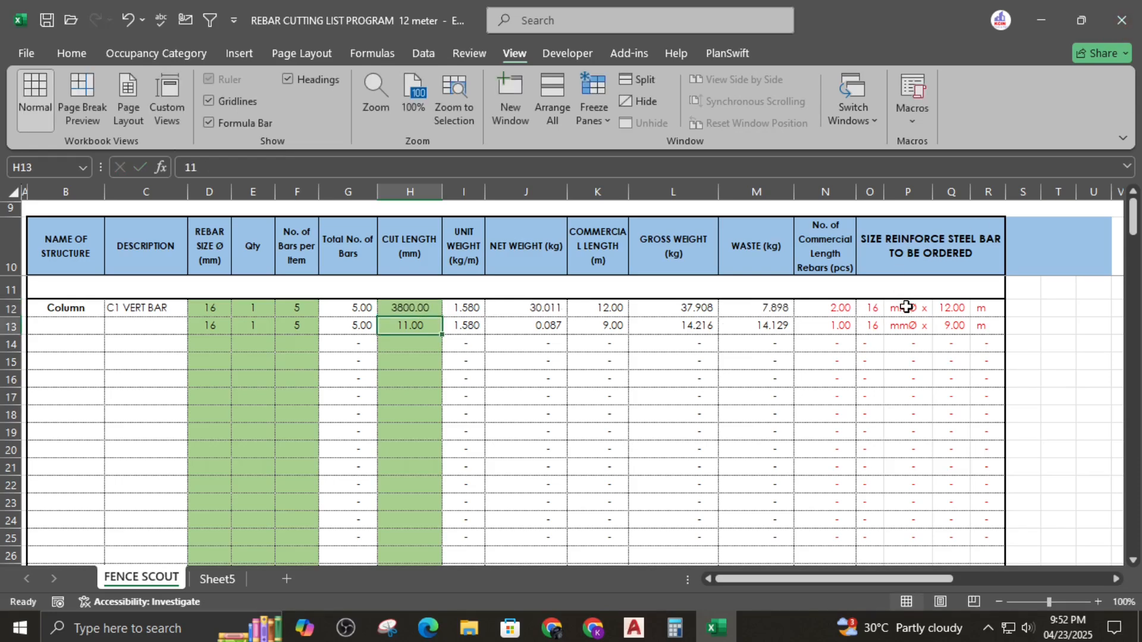
pyautogui.click(952, 309)
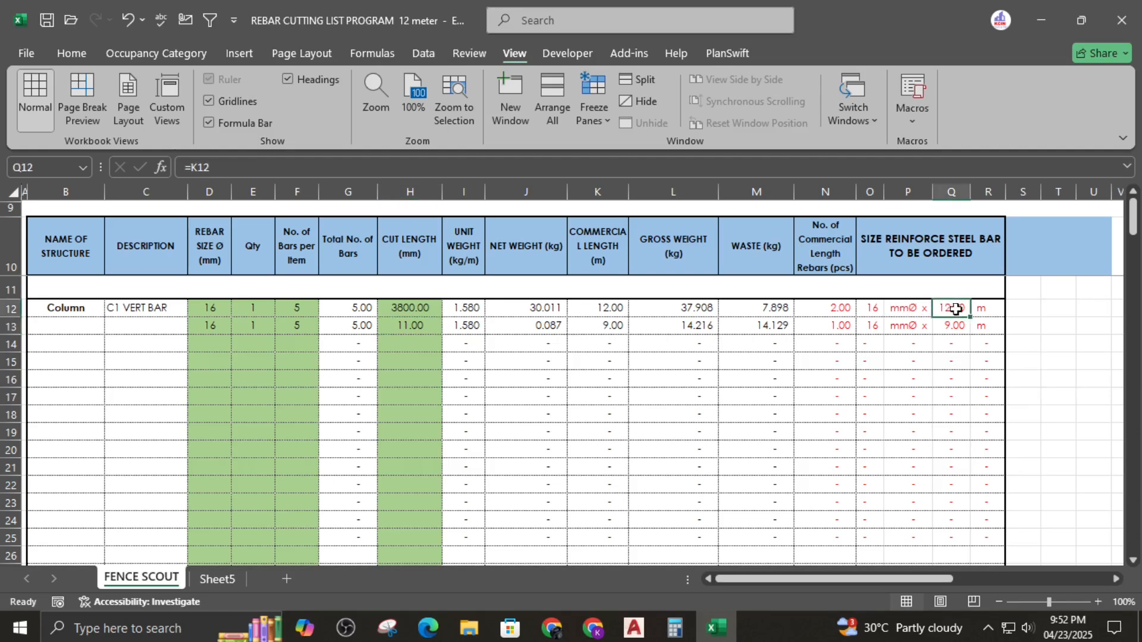
pyautogui.hscroll(1, 536, 356)
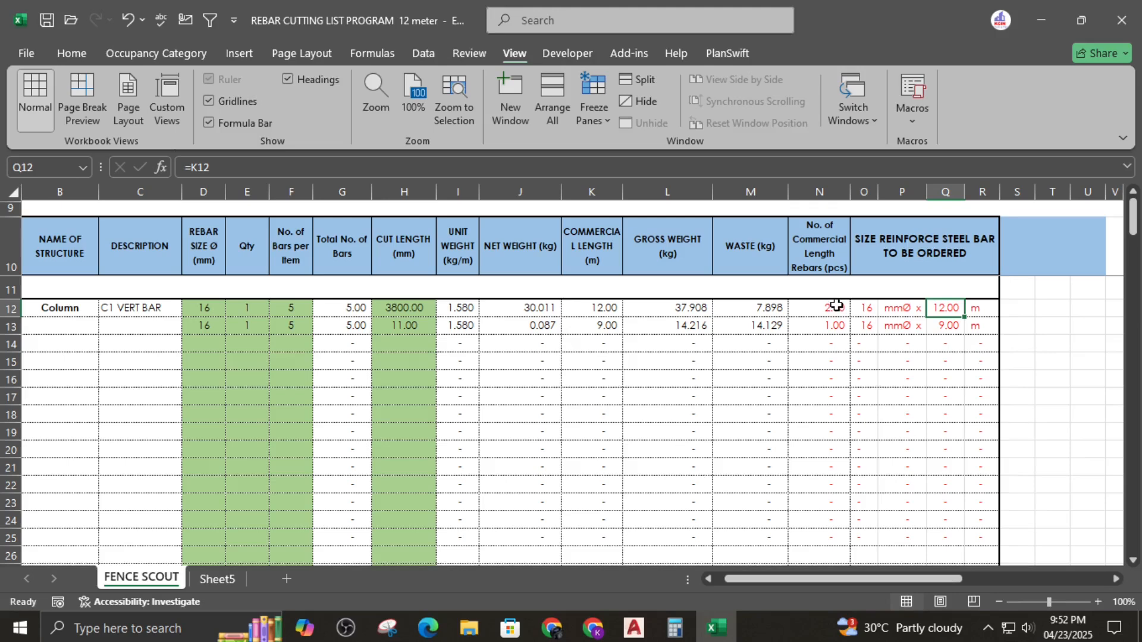
# Step: Select the quantity in row 13 of the cutting list, and read mark 2's length and quantity in AutoCAD's bending schedule
pyautogui.click(254, 325)
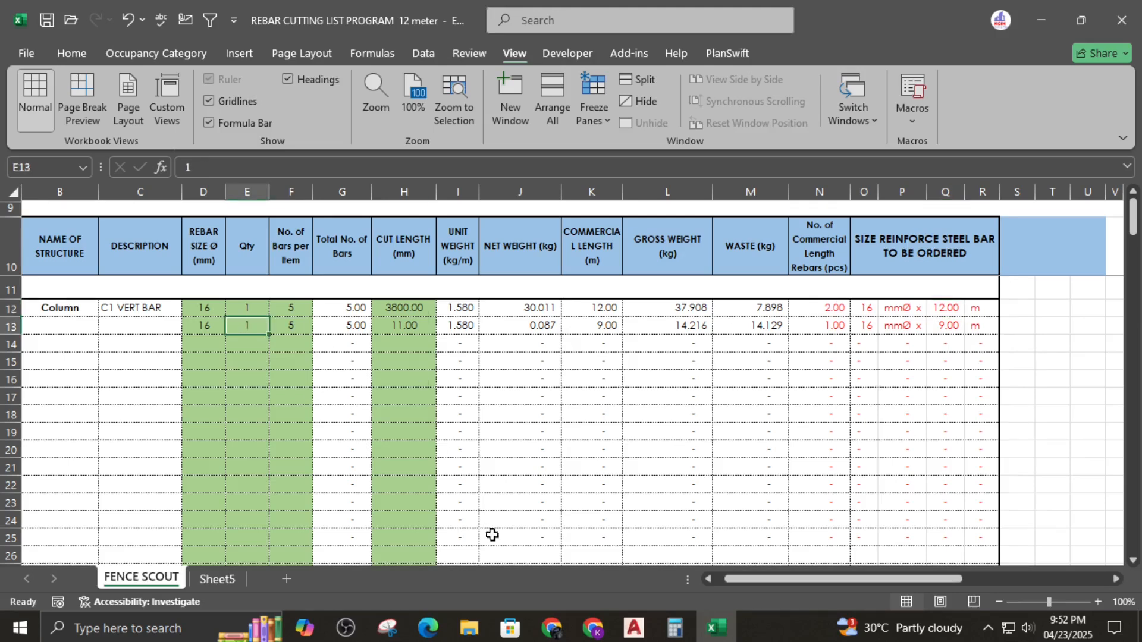
pyautogui.click(634, 628)
pyautogui.scroll(5, 648, 214)
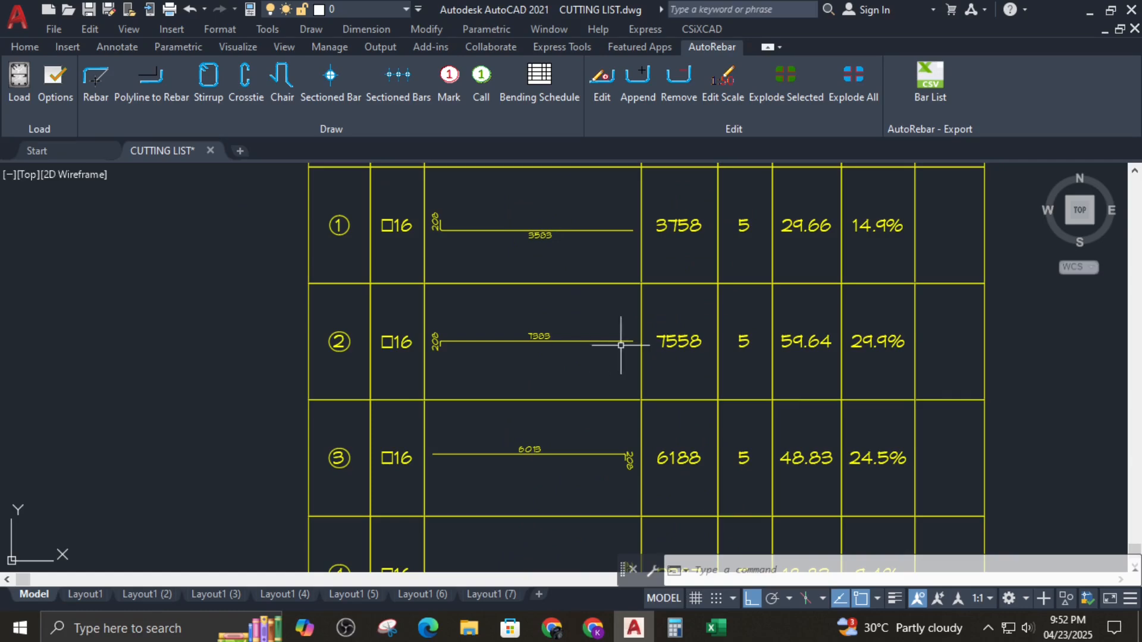
pyautogui.scroll(-8, 658, 352)
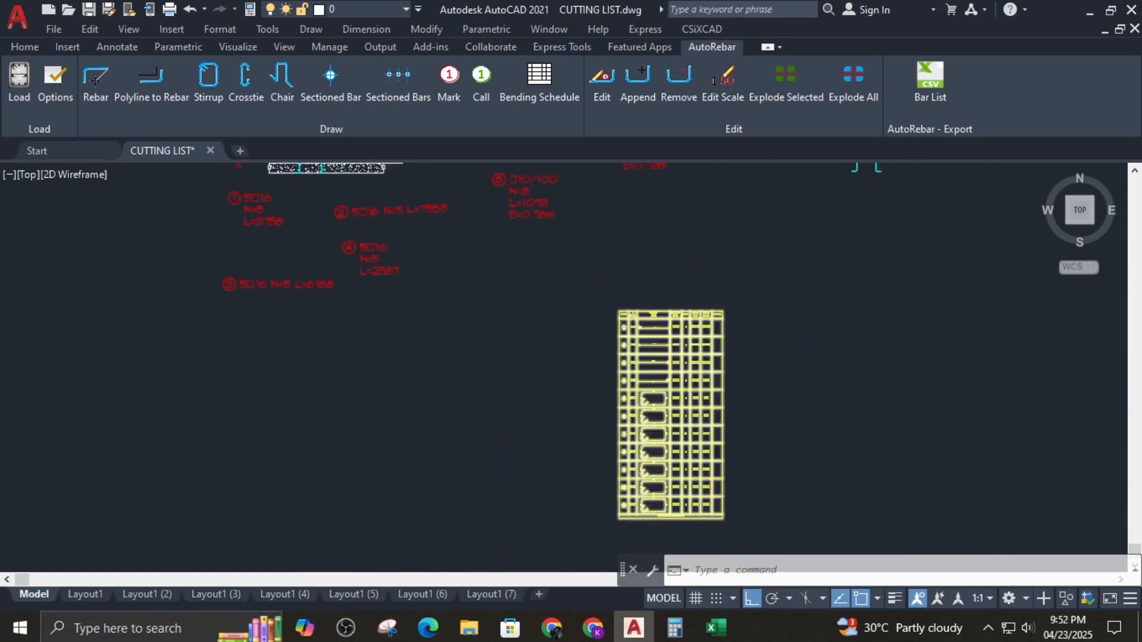
pyautogui.scroll(4, 690, 348)
pyautogui.scroll(-2, 704, 353)
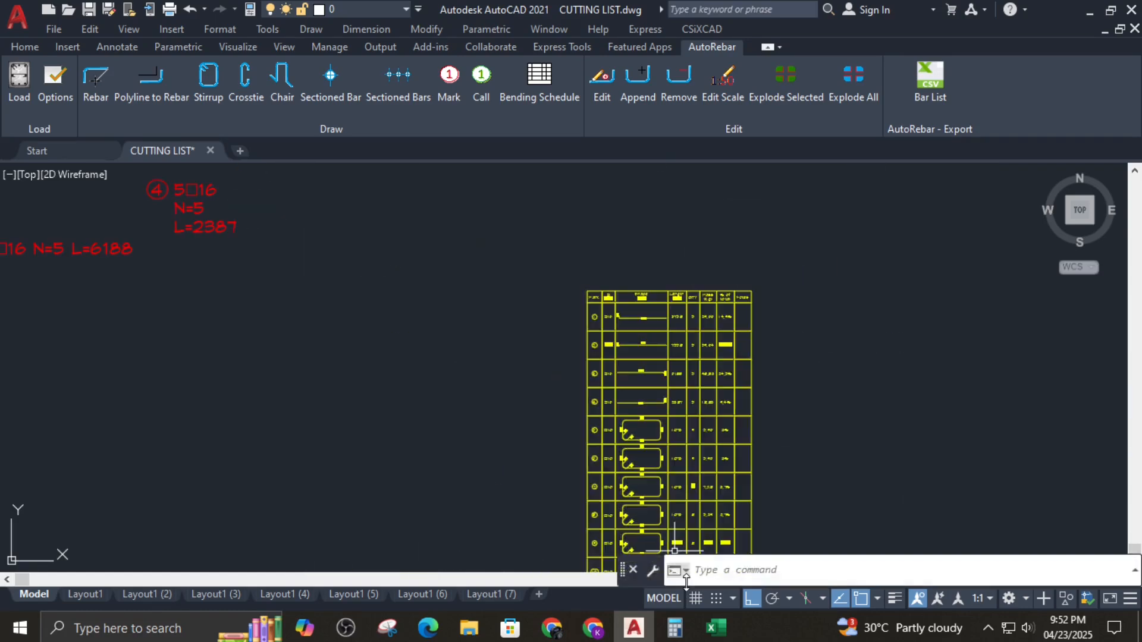
# Step: In Excel, set the cut length in row 13 to 7600 mm and check the commercial bar length to order
pyautogui.click(716, 628)
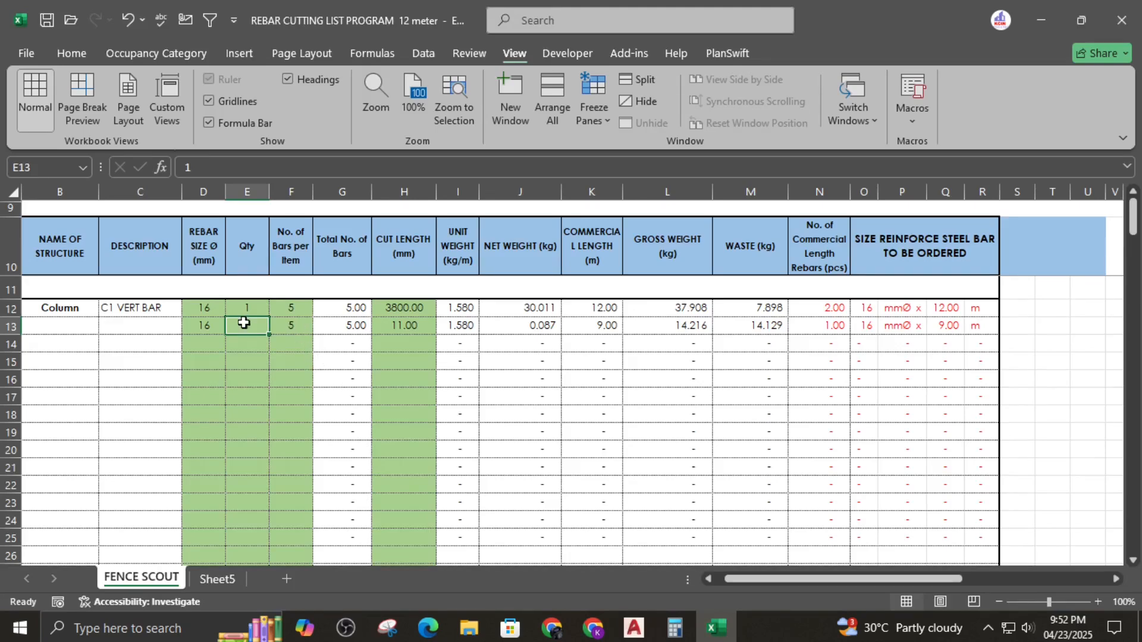
pyautogui.click(298, 323)
pyautogui.click(388, 324)
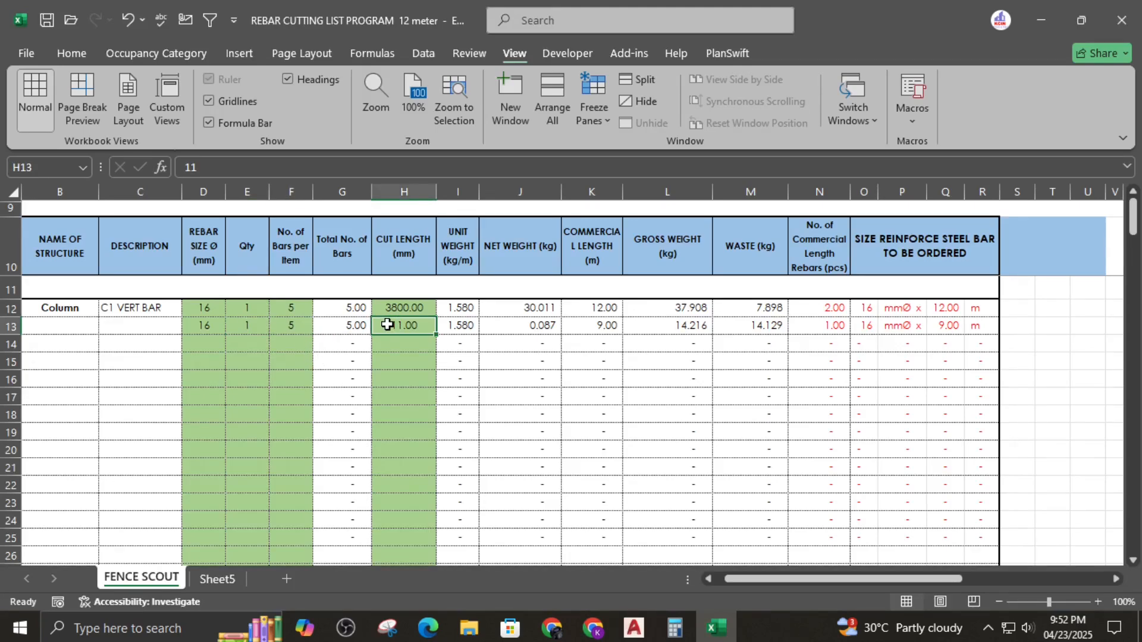
pyautogui.write('7600')
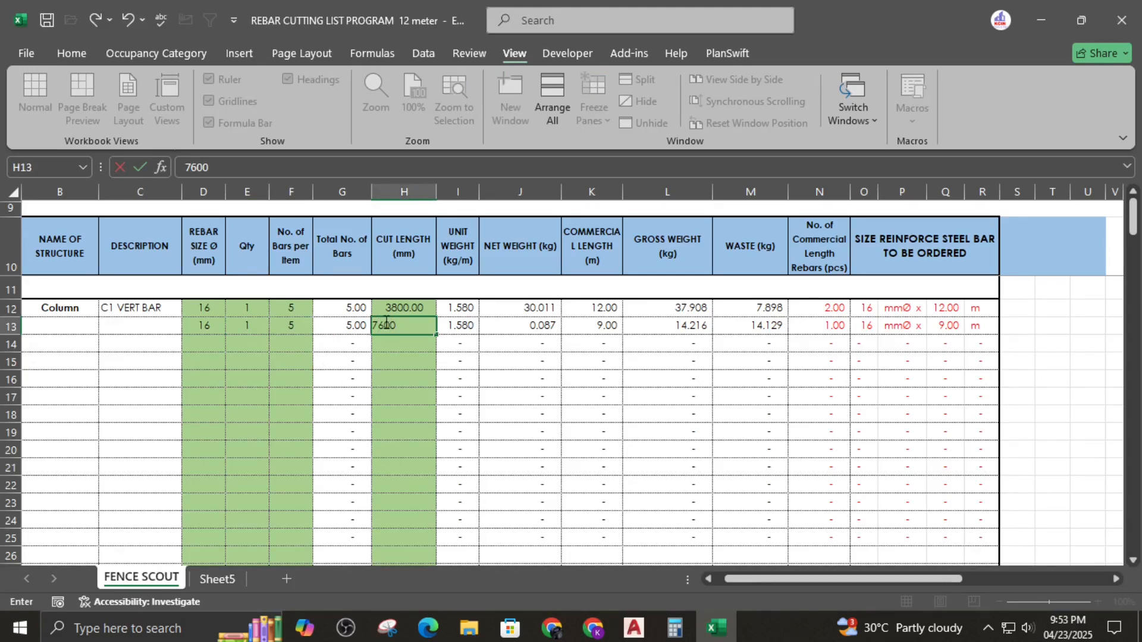
pyautogui.press('Return')
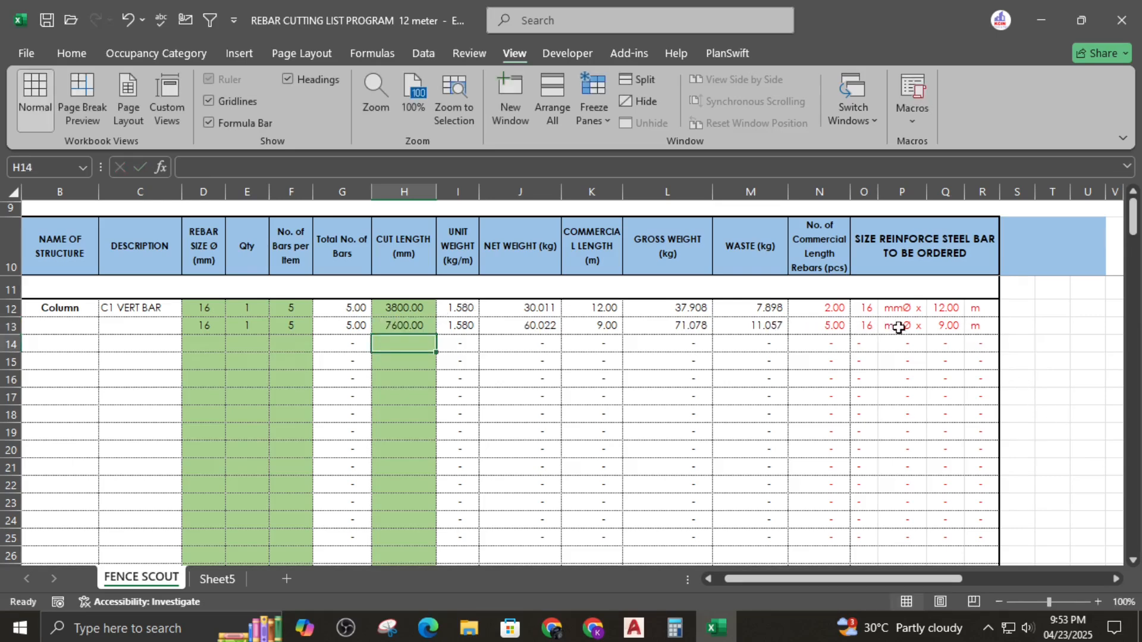
pyautogui.click(954, 327)
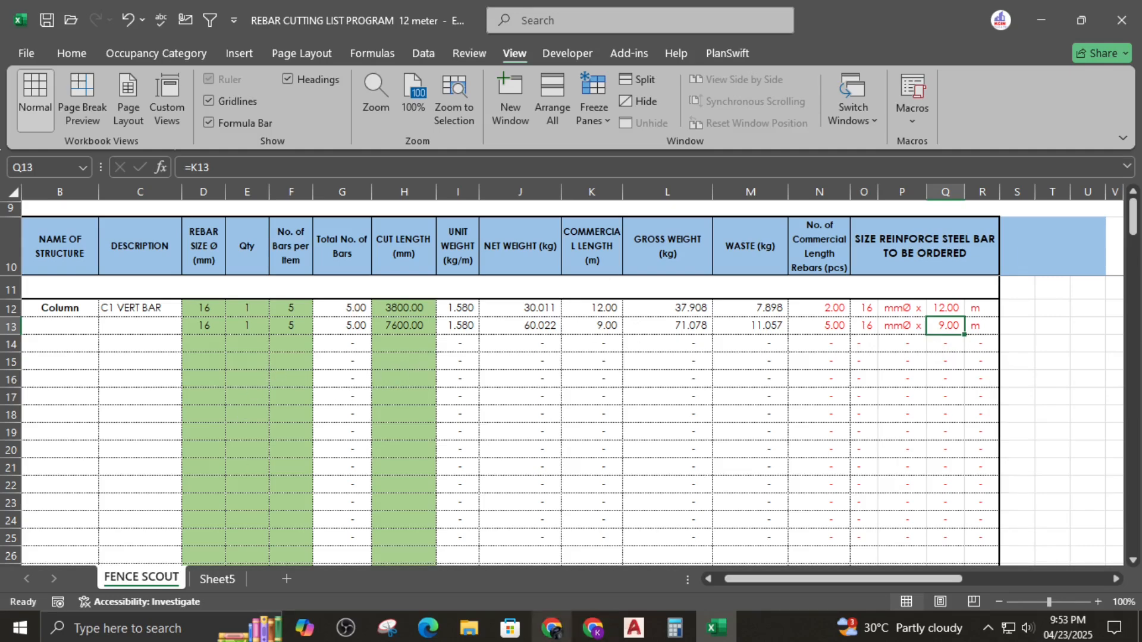
# Step: Switch to AutoCAD and examine the bending schedule's lengths and quantities for vertical bar marks 3 and 4 and the stirrup marks
pyautogui.click(634, 629)
pyautogui.scroll(4, 666, 336)
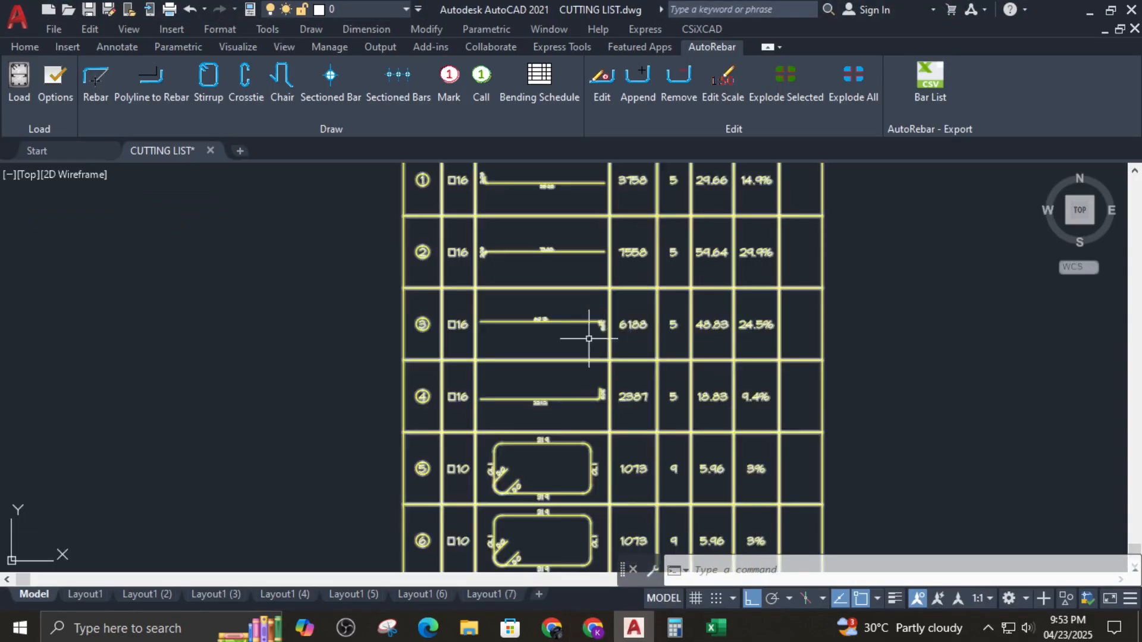
pyautogui.scroll(-2, 591, 324)
pyautogui.scroll(2, 536, 298)
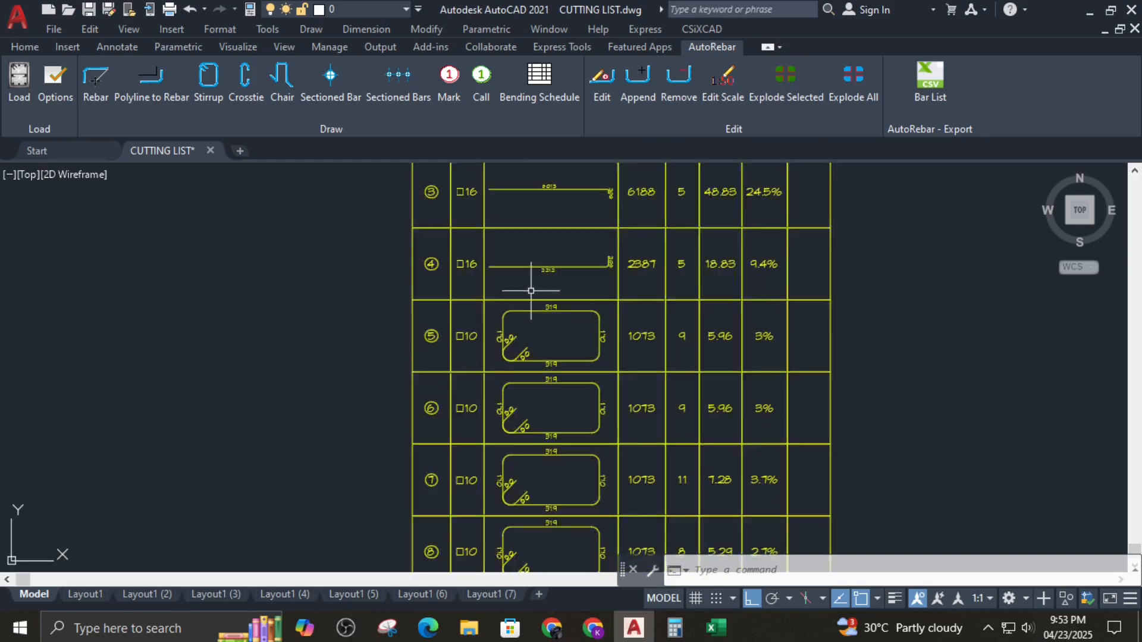
pyautogui.scroll(-2, 484, 480)
pyautogui.scroll(2, 454, 421)
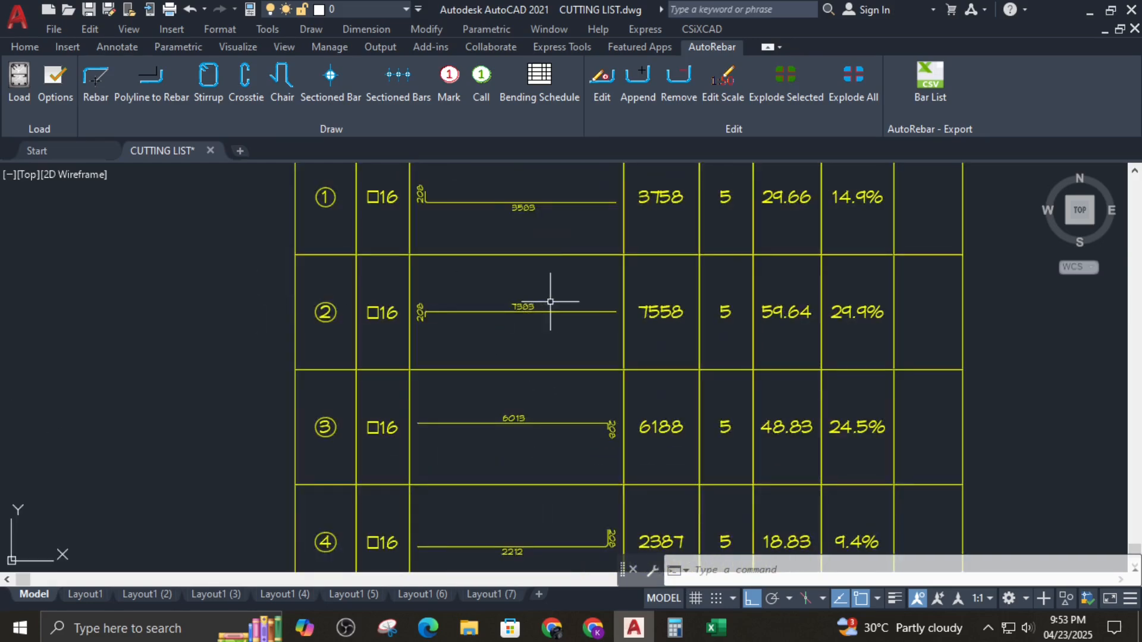
pyautogui.scroll(-3, 601, 466)
pyautogui.moveTo(559, 420); pyautogui.dragTo(599, 255, button='middle')
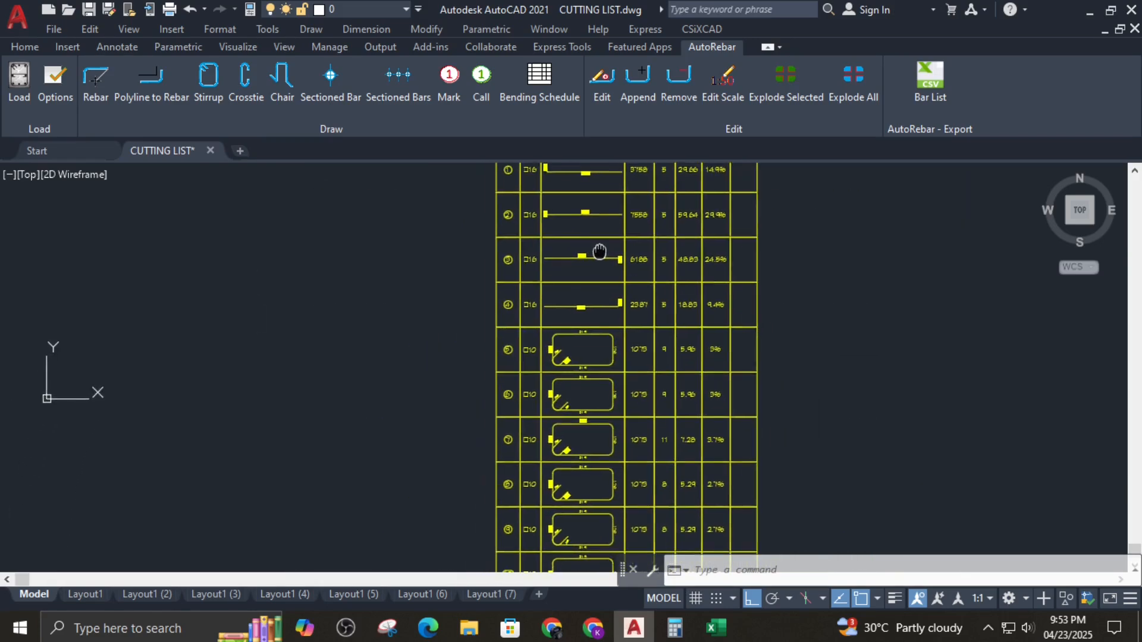
pyautogui.scroll(3, 604, 400)
pyautogui.scroll(3, 543, 325)
pyautogui.scroll(-3, 437, 250)
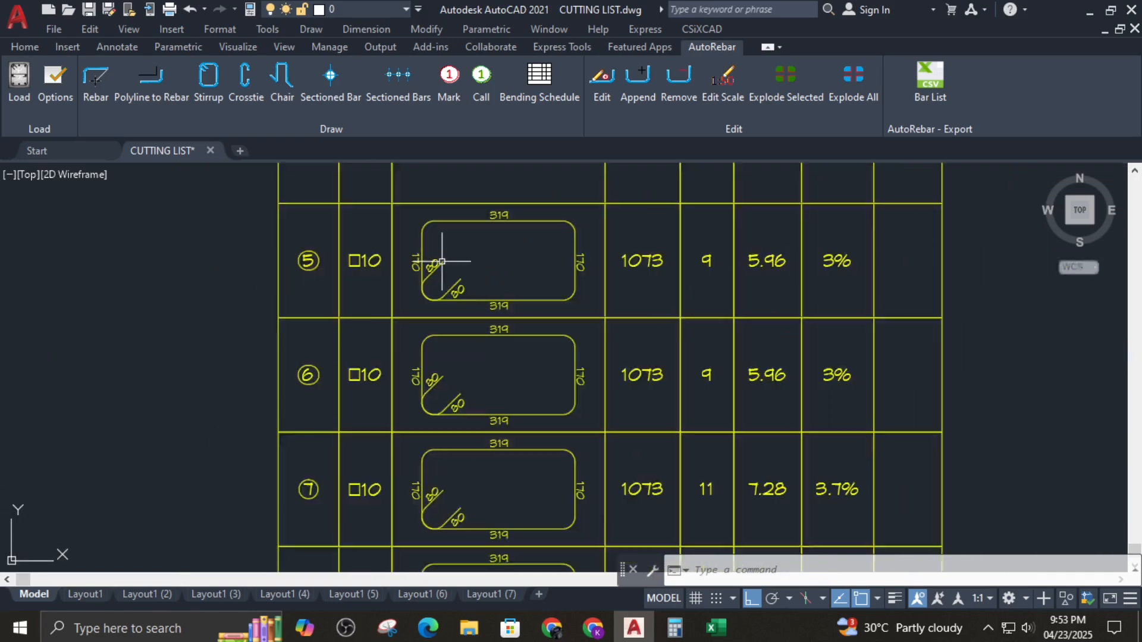
pyautogui.moveTo(550, 288); pyautogui.dragTo(434, 532, button='middle')
pyautogui.scroll(-5, 595, 464)
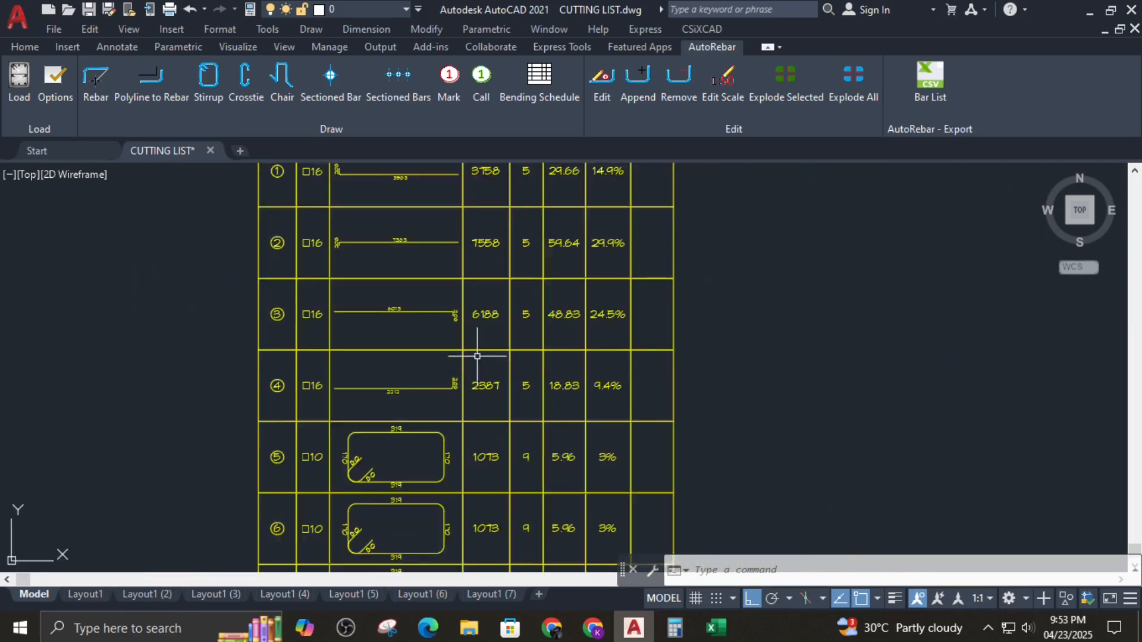
pyautogui.scroll(5, 624, 476)
pyautogui.moveTo(622, 455); pyautogui.dragTo(656, 328, button='middle')
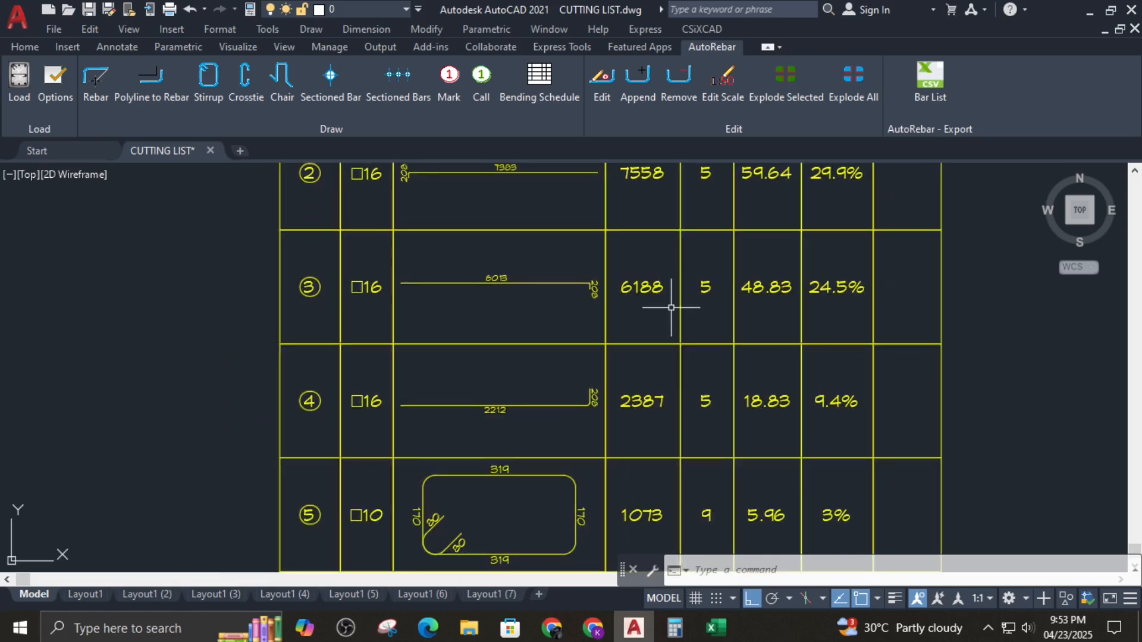
# Step: In Excel, fill row 13's rebar size, quantity and bars per item down through row 15, and set row 14's cut length to 6200 mm
pyautogui.click(701, 628)
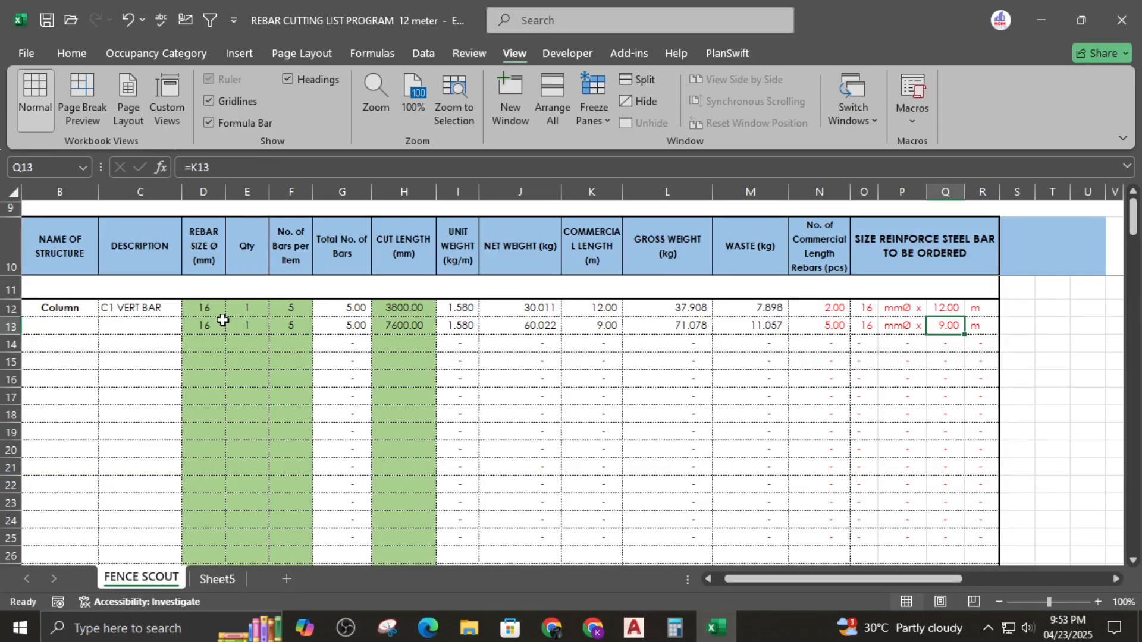
pyautogui.moveTo(222, 321); pyautogui.dragTo(311, 377)
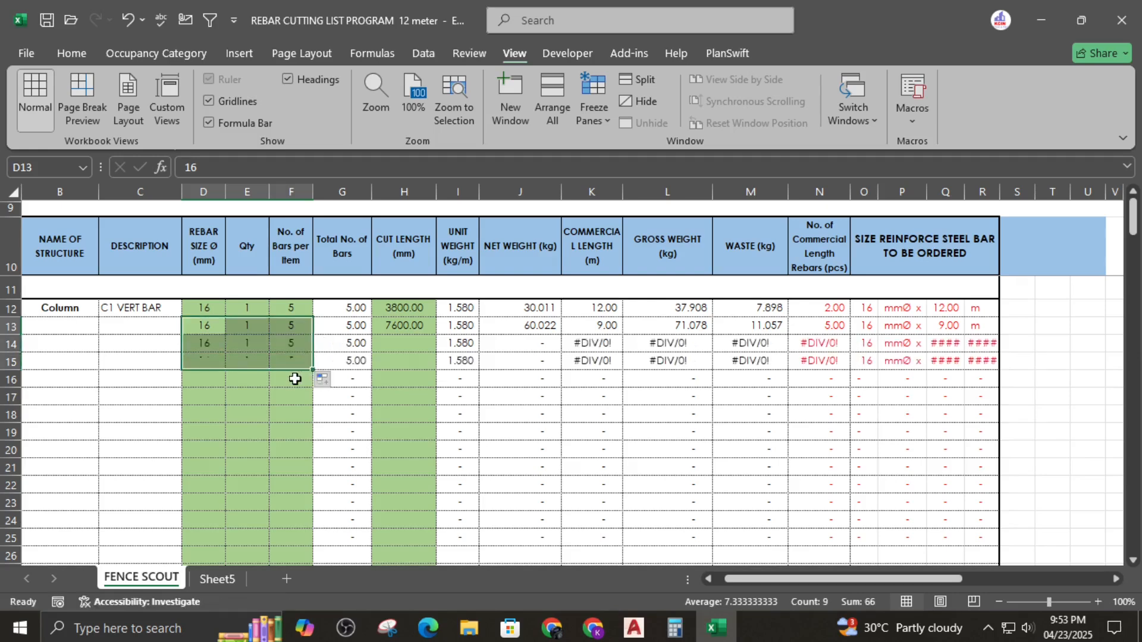
pyautogui.click(387, 342)
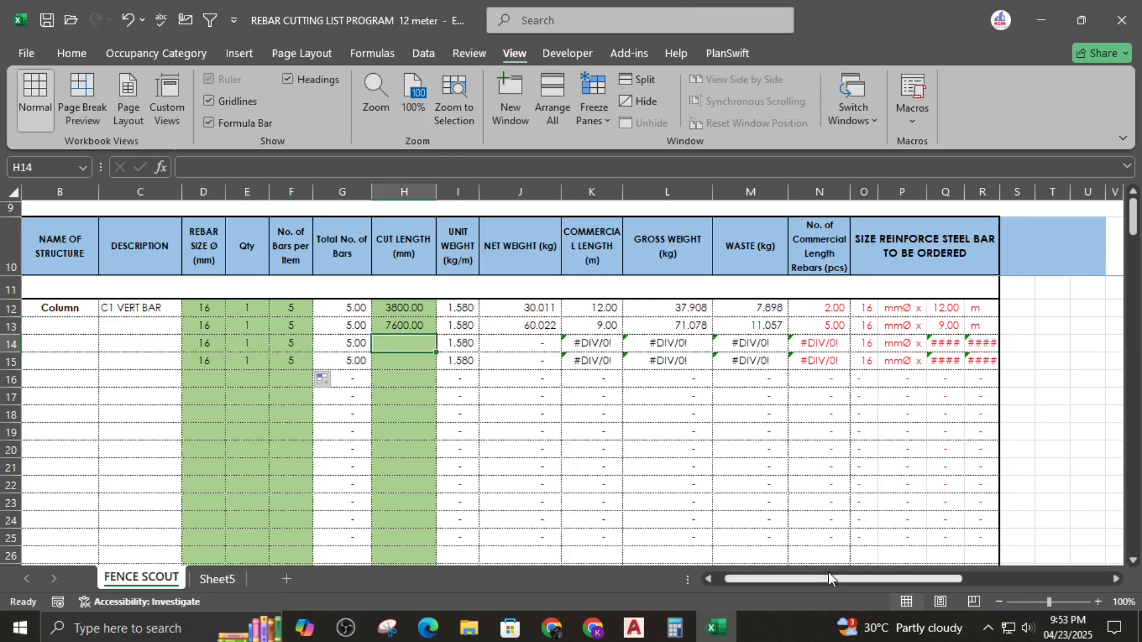
pyautogui.click(634, 627)
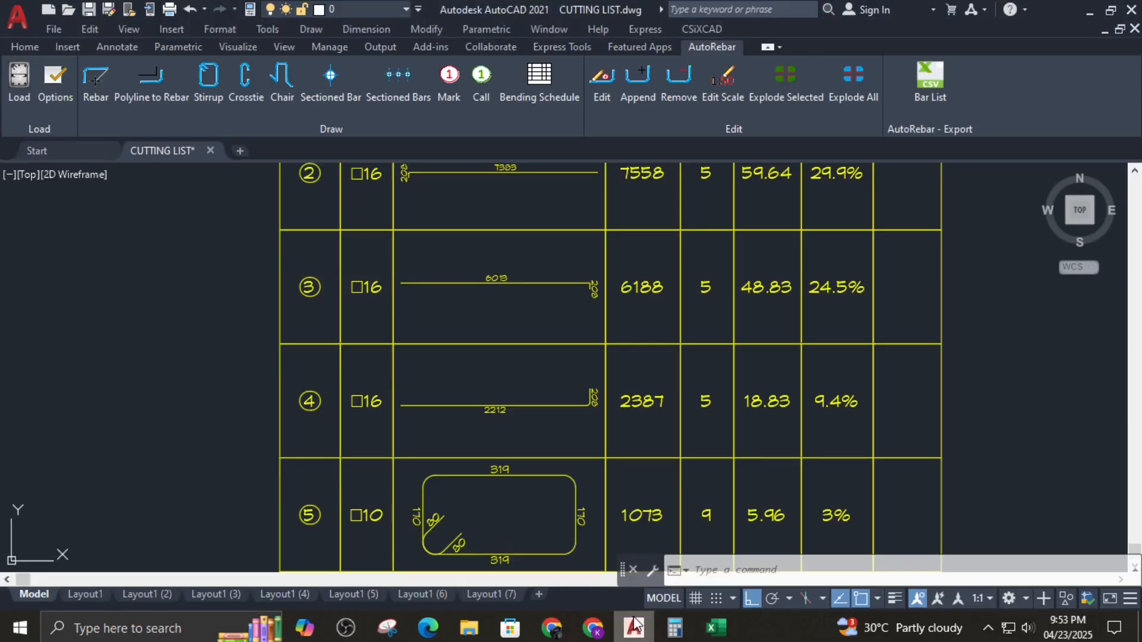
pyautogui.click(634, 627)
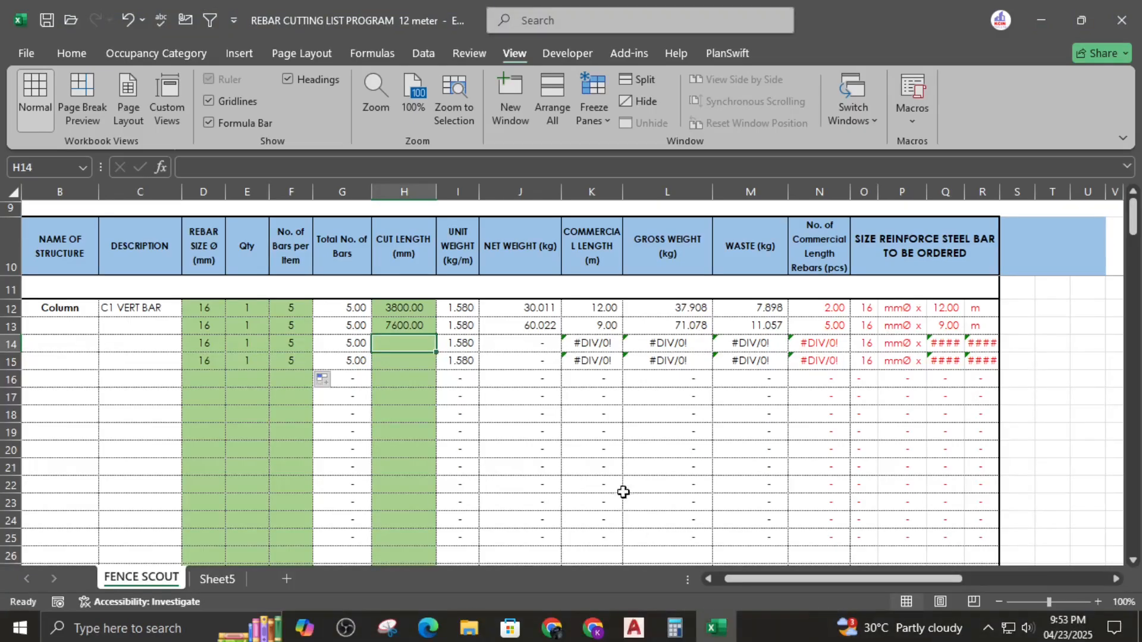
pyautogui.write('6200')
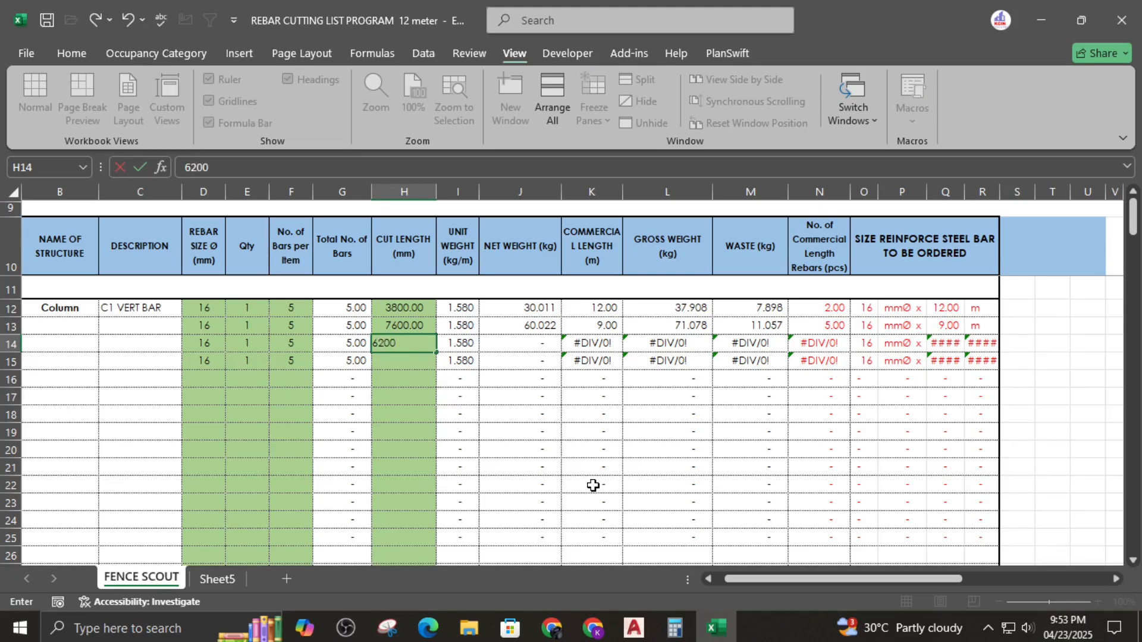
pyautogui.press('Return')
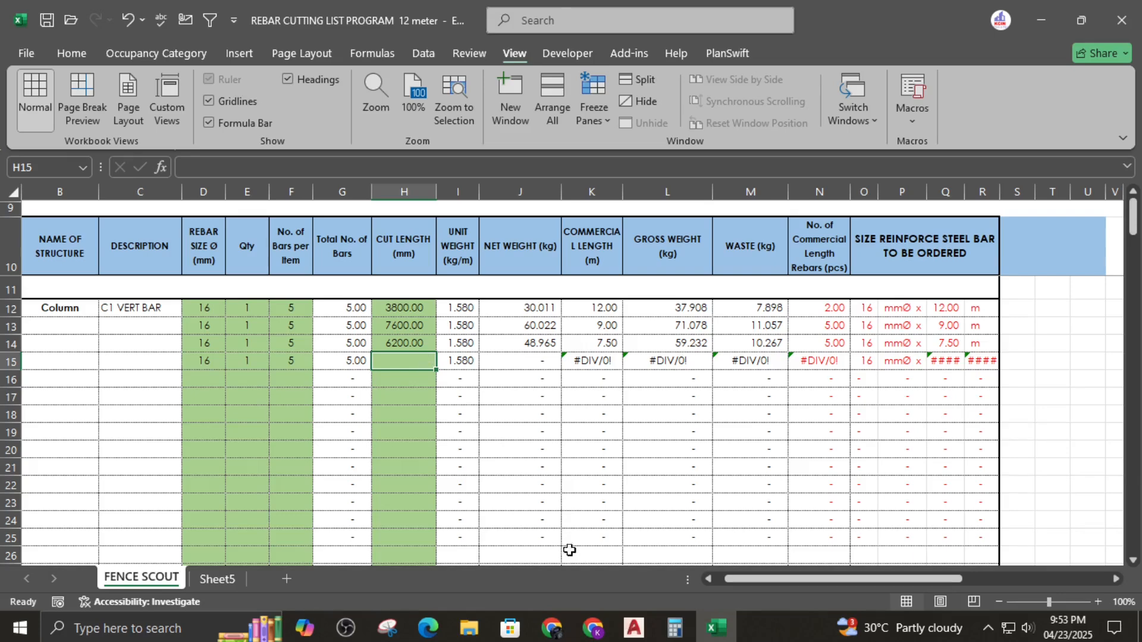
# Step: Read mark 4's length in AutoCAD's bending schedule, set row 15's cut length to 2400 mm in Excel, and check its commercial bar count
pyautogui.click(633, 627)
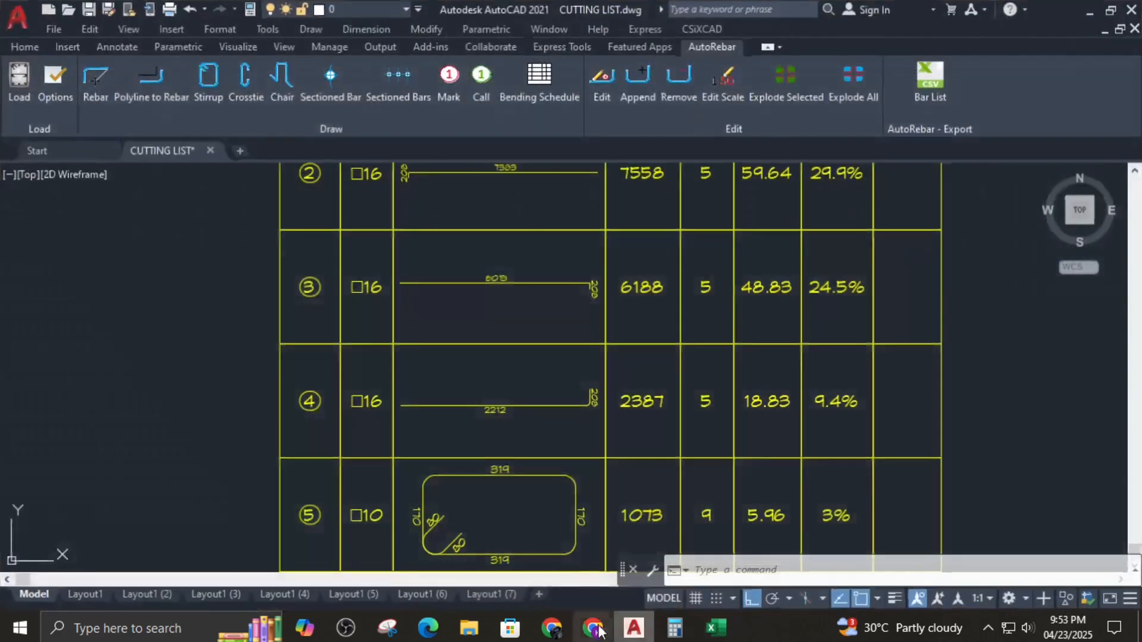
pyautogui.moveTo(684, 439)
pyautogui.mouseDown(button='middle')
pyautogui.moveTo(672, 497)
pyautogui.moveTo(676, 390)
pyautogui.mouseUp(button='middle')
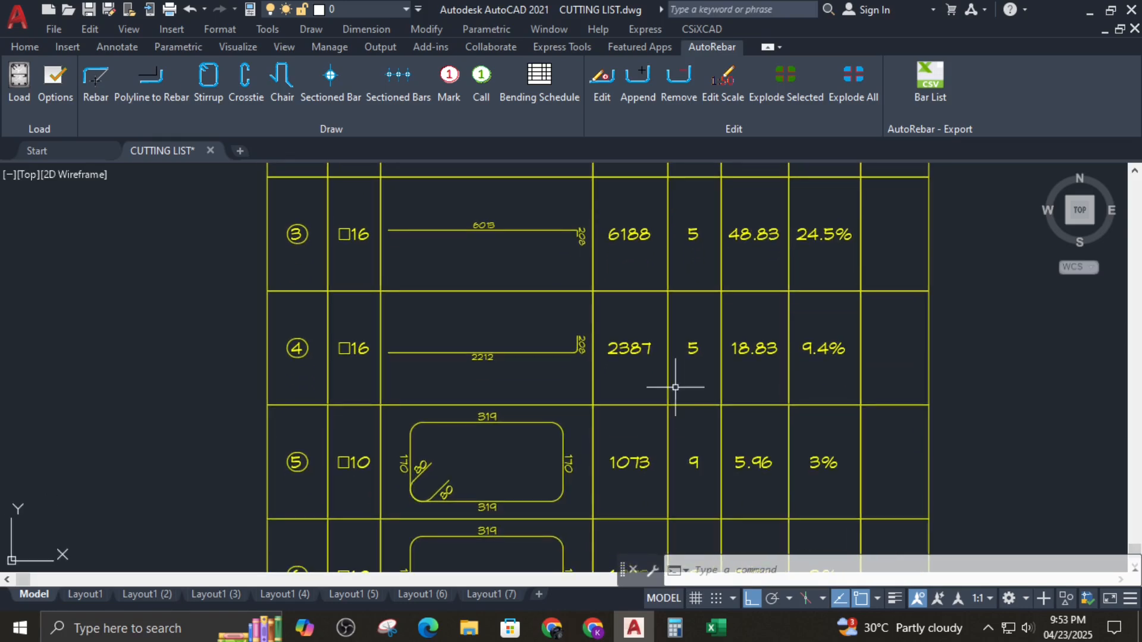
pyautogui.click(715, 628)
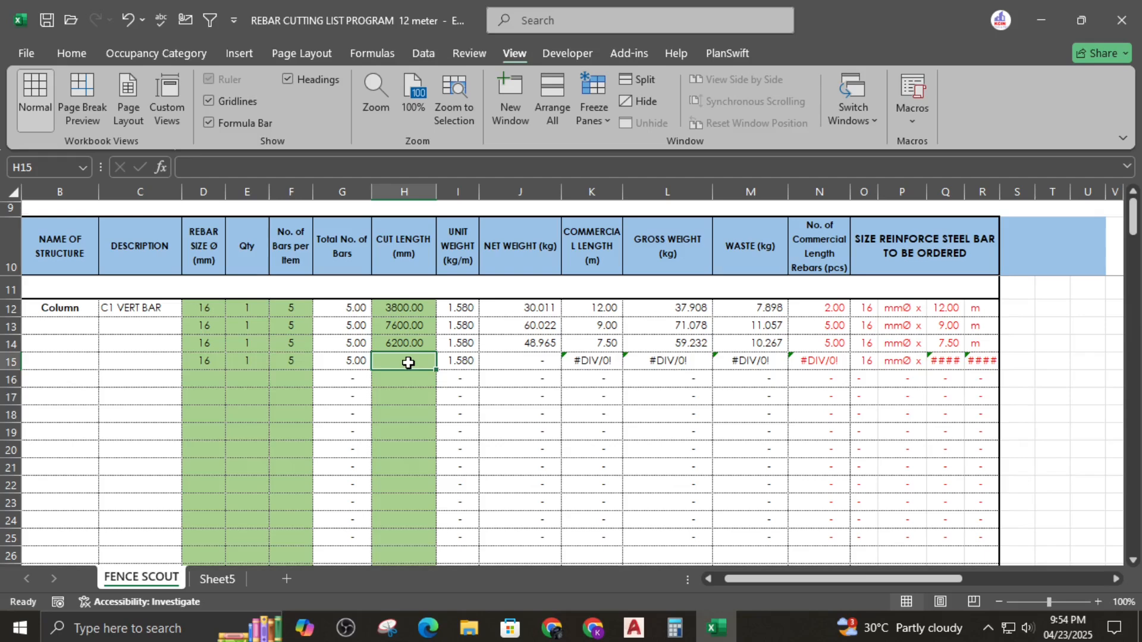
pyautogui.write('2400')
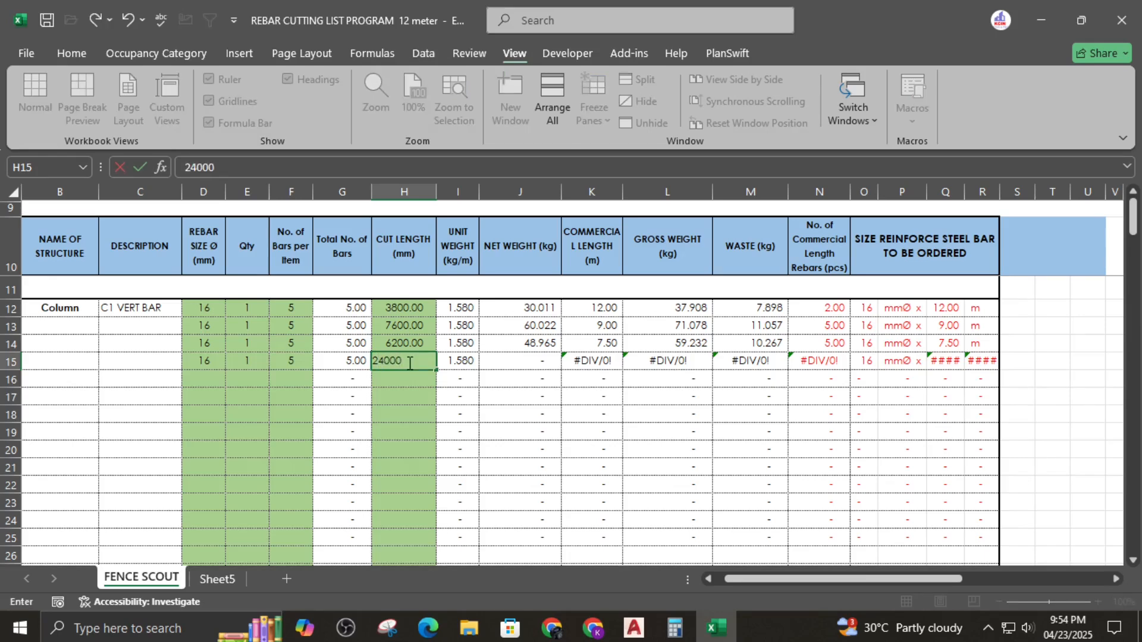
pyautogui.press('Return')
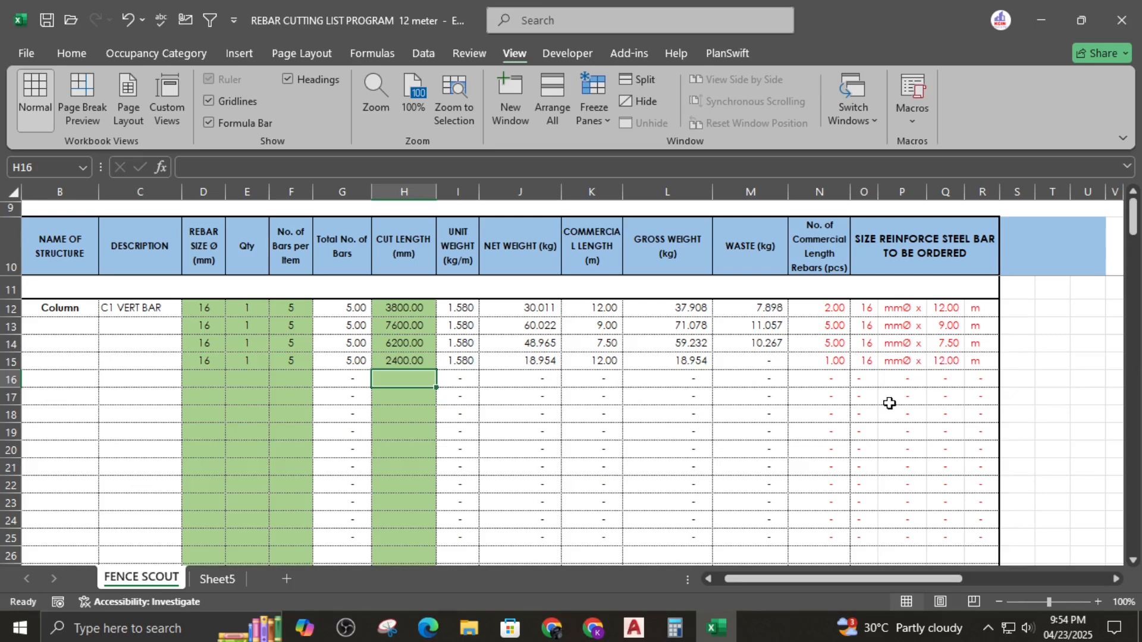
pyautogui.click(836, 363)
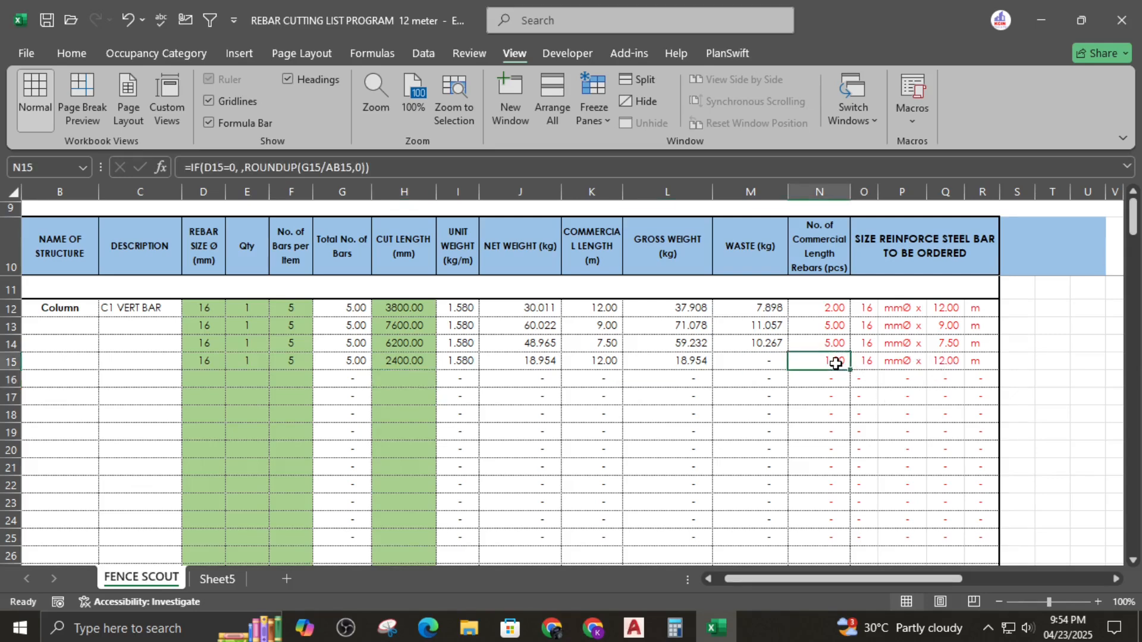
# Step: Read stirrup mark 5's length and quantity in AutoCAD's bending schedule, and set the bars per item in row 15 to 9 in Excel
pyautogui.click(634, 628)
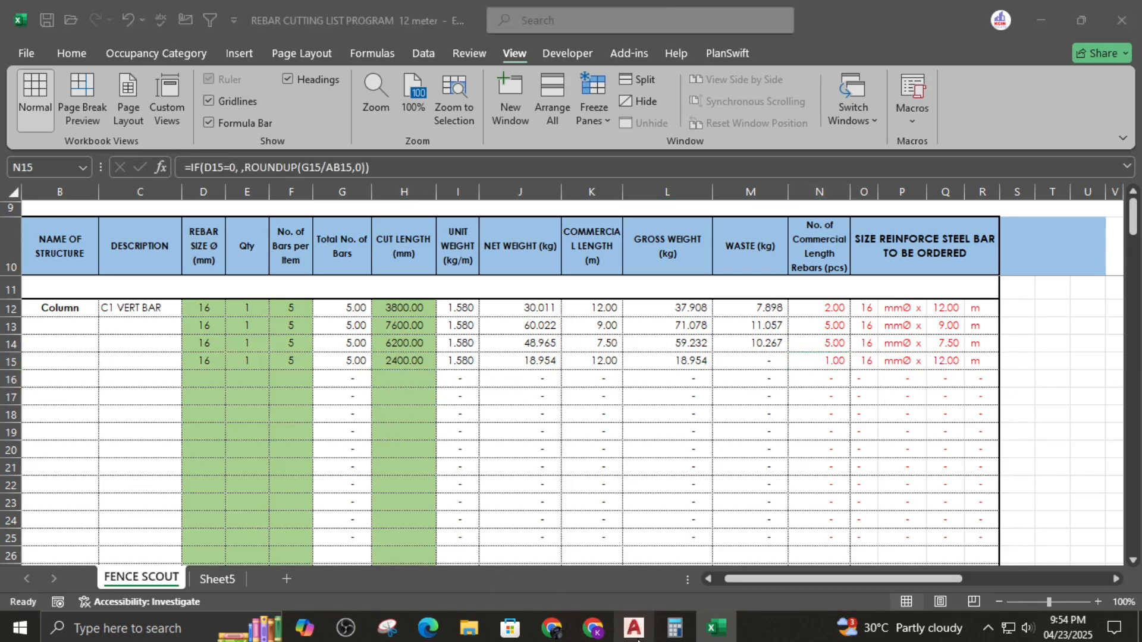
pyautogui.moveTo(685, 376); pyautogui.dragTo(715, 249, button='middle')
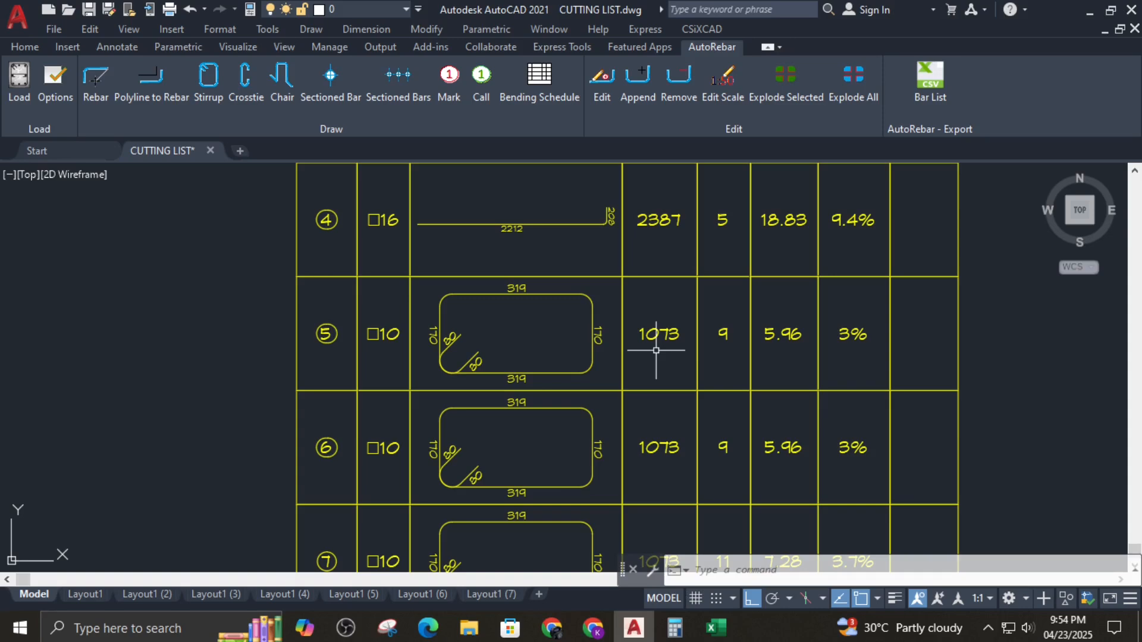
pyautogui.click(716, 628)
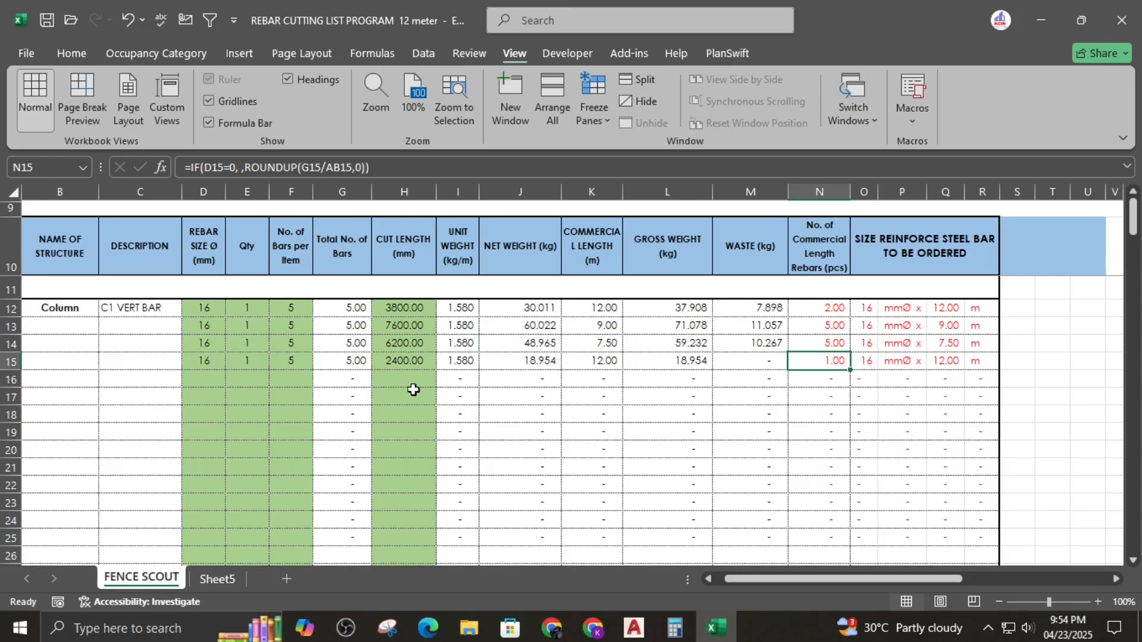
pyautogui.click(400, 362)
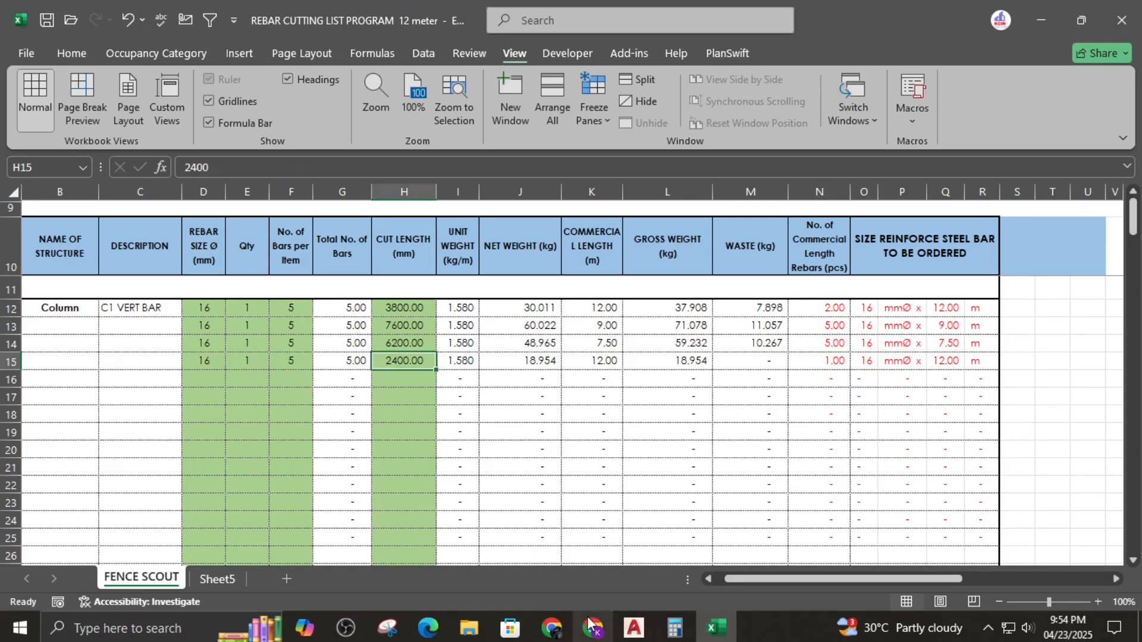
pyautogui.click(634, 628)
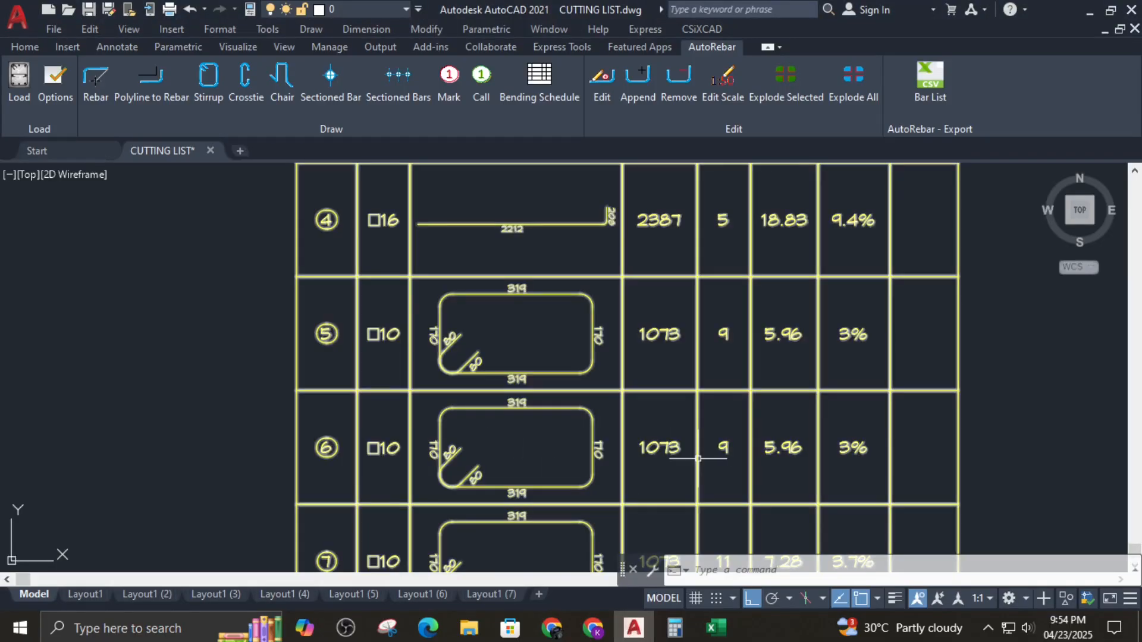
pyautogui.click(715, 628)
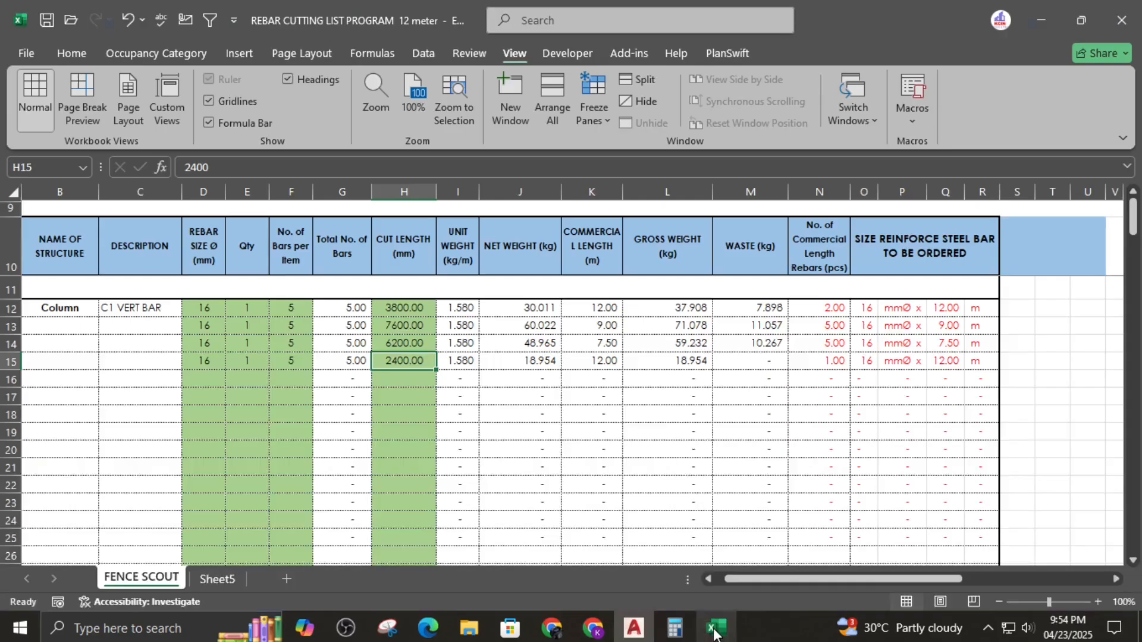
pyautogui.click(299, 361)
pyautogui.write('9')
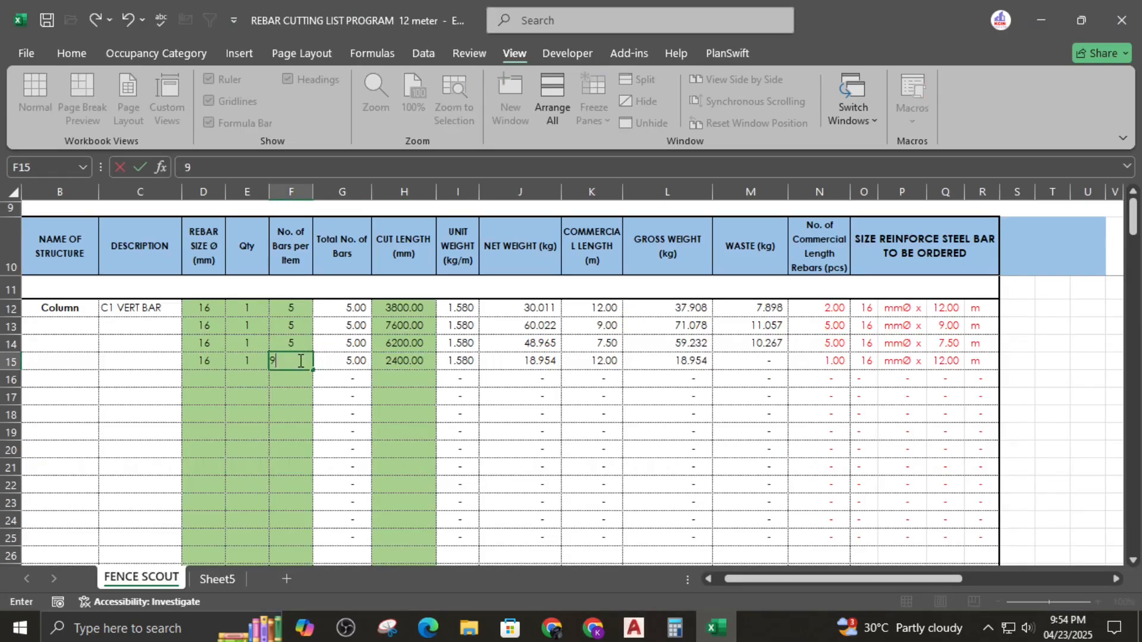
pyautogui.click(376, 363)
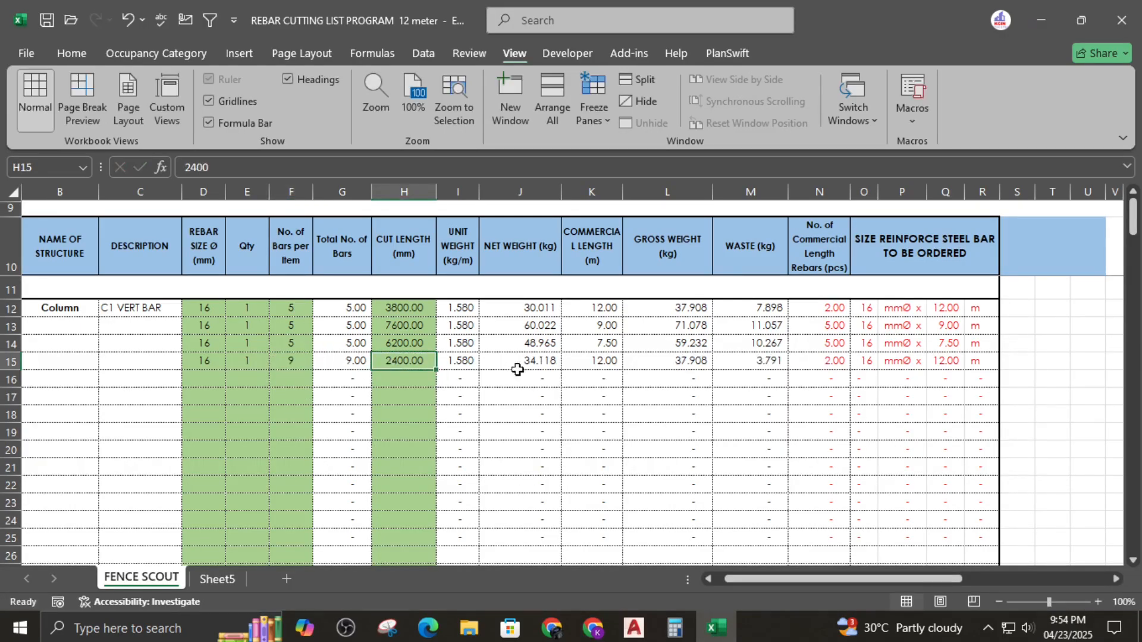
# Step: Recheck the stirrup length in AutoCAD's bending schedule, and set row 15's cut length to 1073 mm in Excel
pyautogui.click(621, 627)
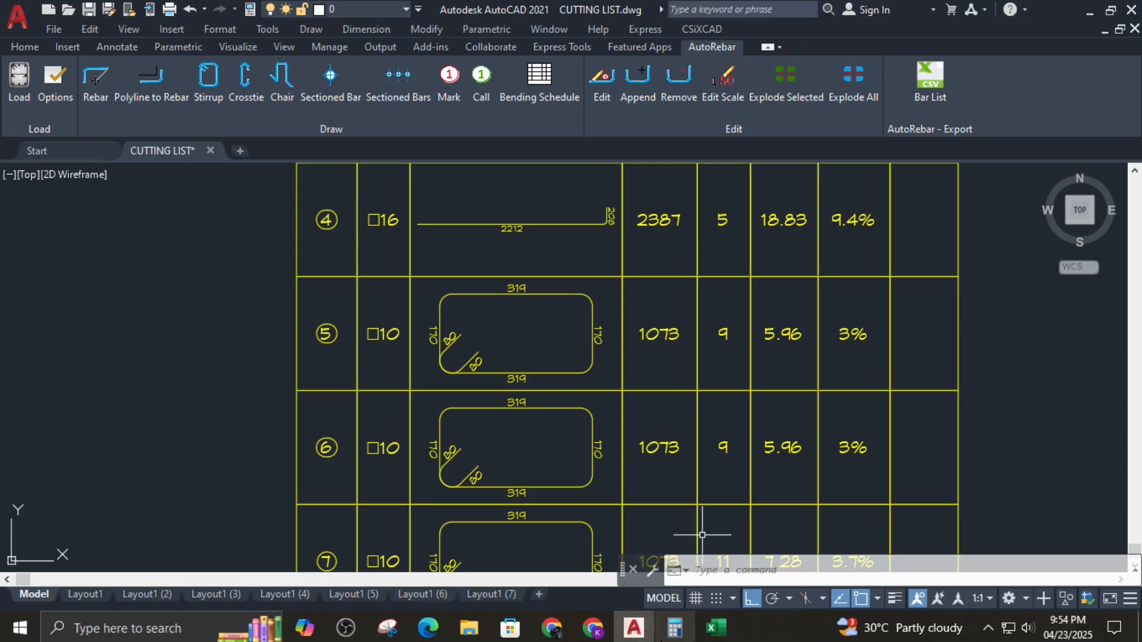
pyautogui.click(716, 628)
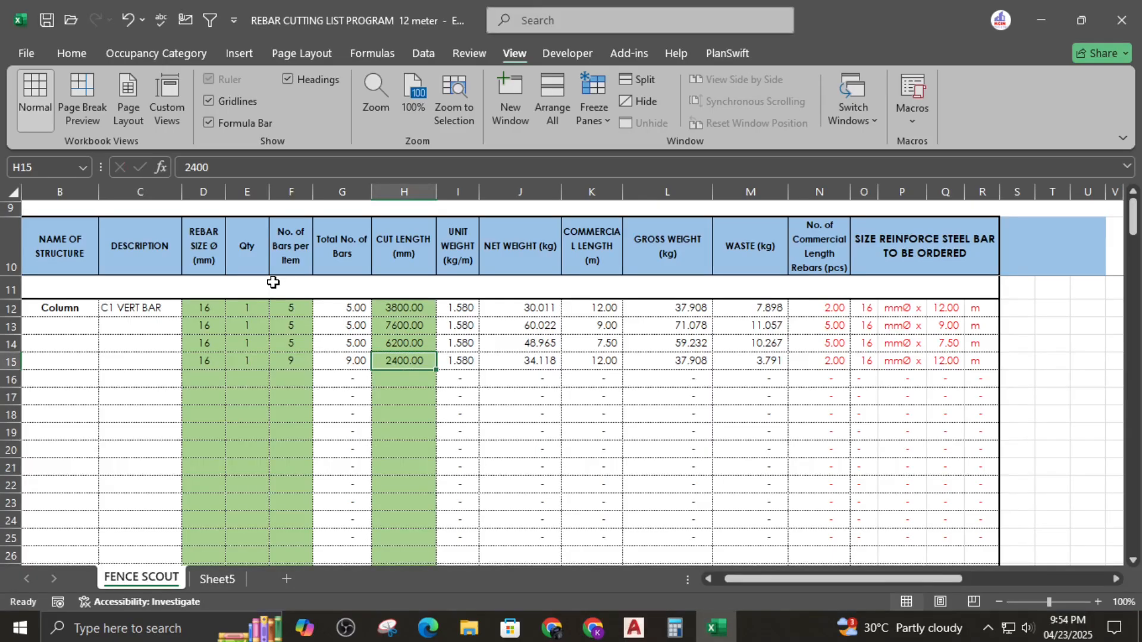
pyautogui.write('1073')
pyautogui.press('Return')
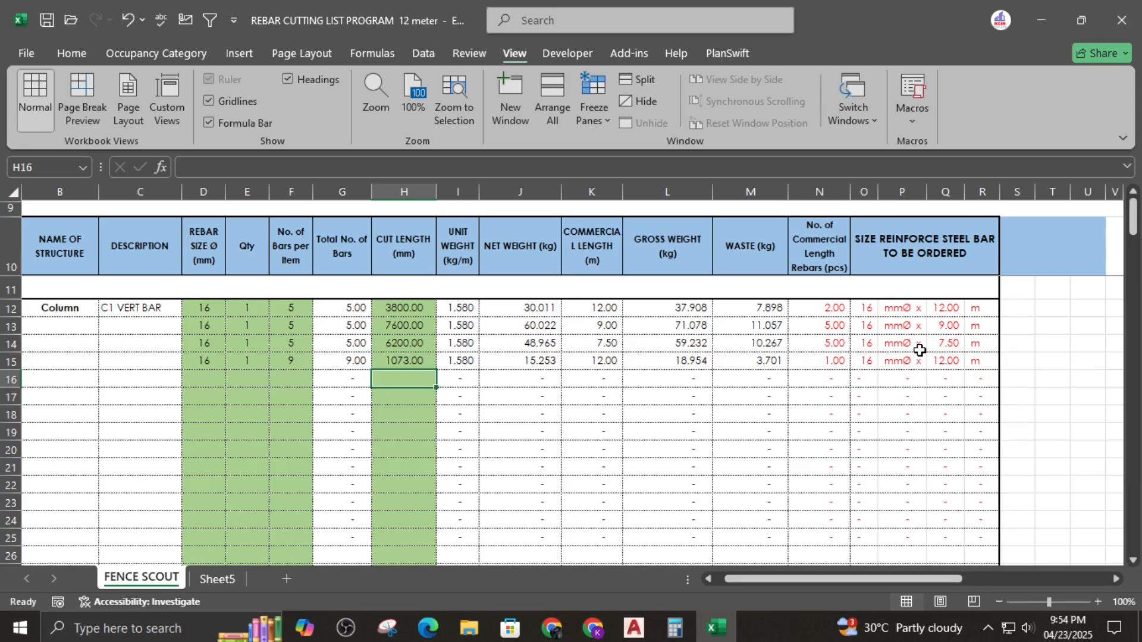
# Step: Copy the commercial bar counts and order sizes of rows 12 to 15 from the FENCE SCOUT sheet into Sheet5
pyautogui.scroll(-1, 257, 302)
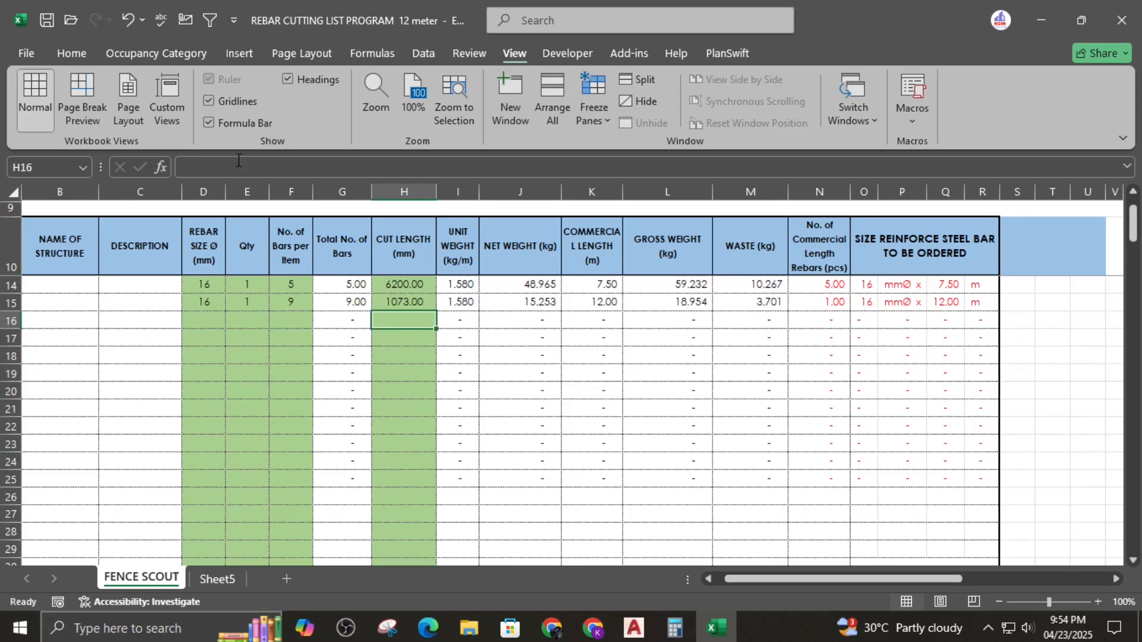
pyautogui.scroll(1, 819, 443)
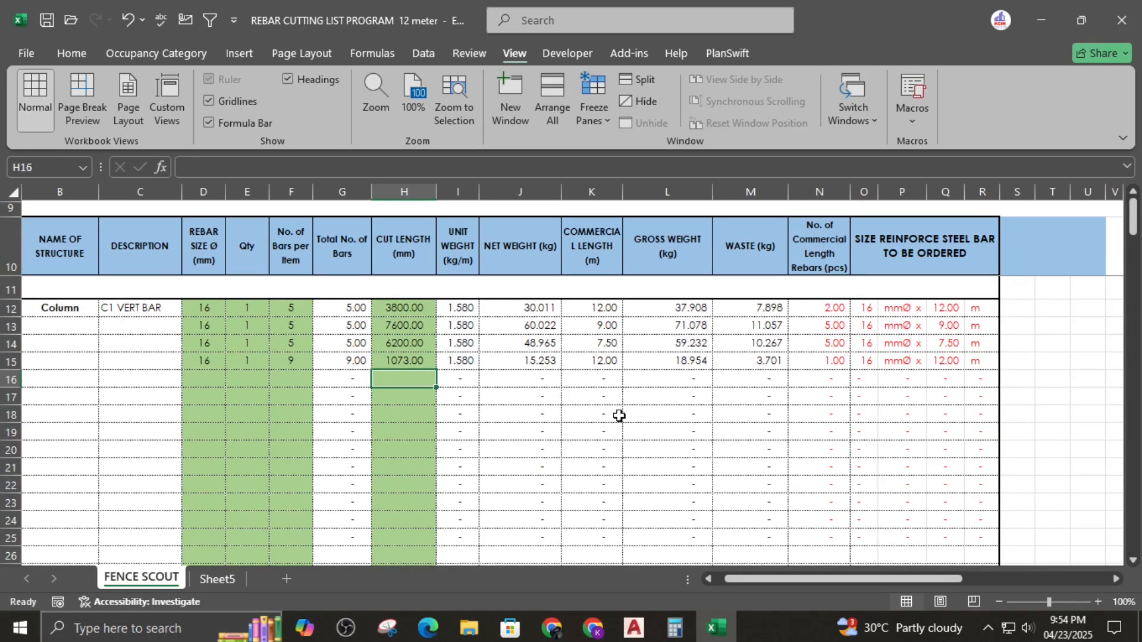
pyautogui.scroll(-3, 619, 415)
pyautogui.scroll(3, 650, 398)
pyautogui.moveTo(832, 311)
pyautogui.mouseDown()
pyautogui.moveTo(922, 359)
pyautogui.moveTo(972, 360)
pyautogui.mouseUp()
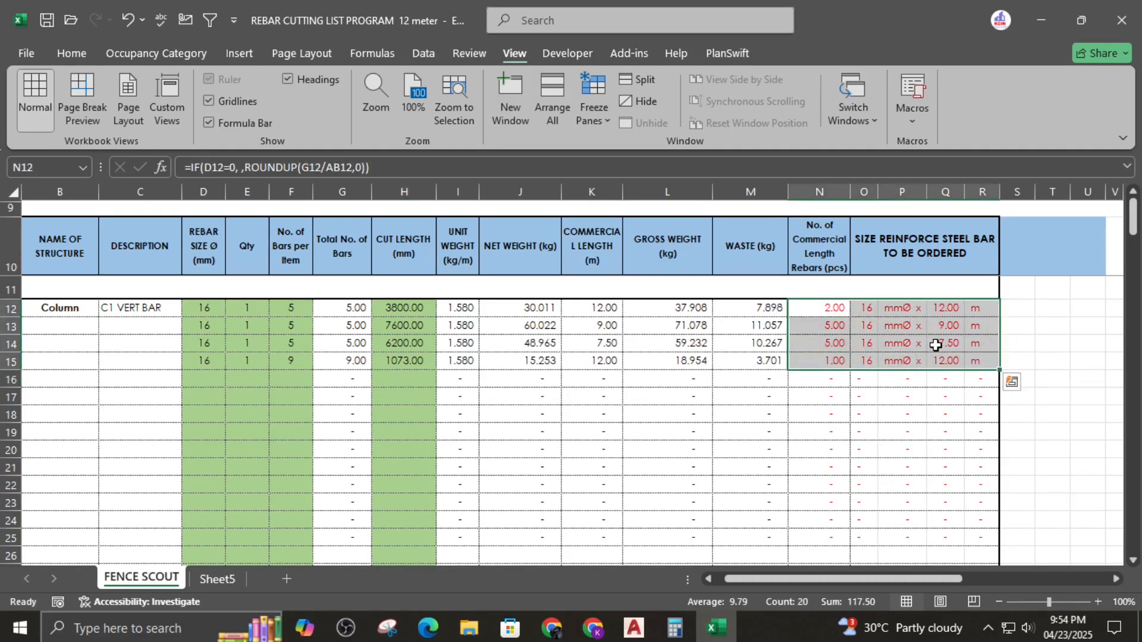
pyautogui.rightClick(936, 345)
pyautogui.click(979, 198)
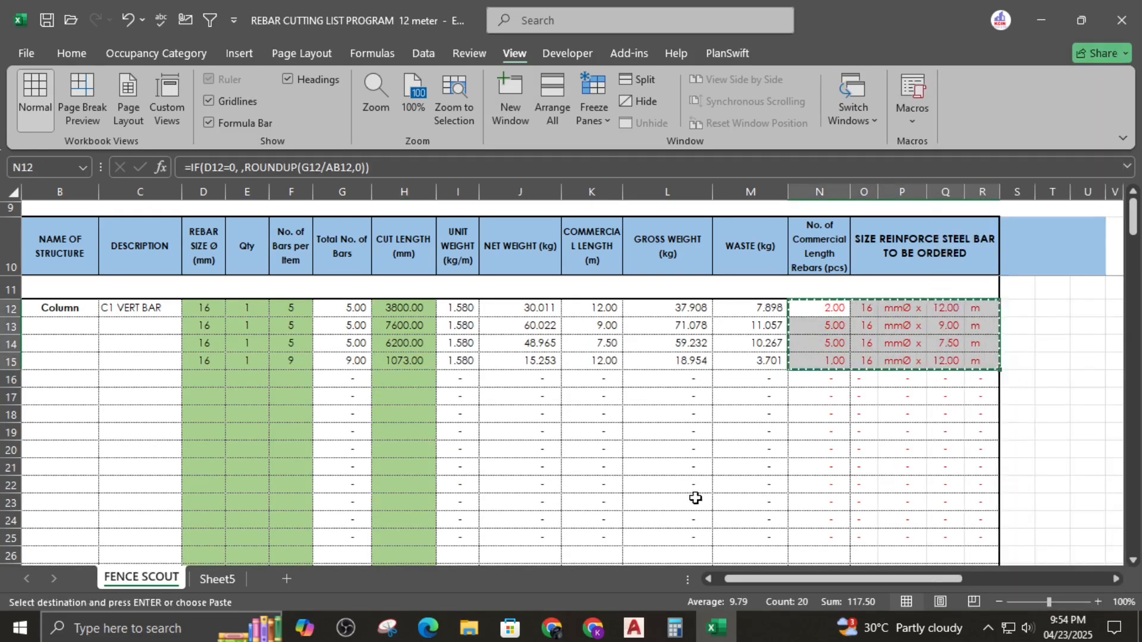
pyautogui.click(217, 579)
pyautogui.hotkey('ctrl', 'v')
pyautogui.hotkey('ctrl', 'z')
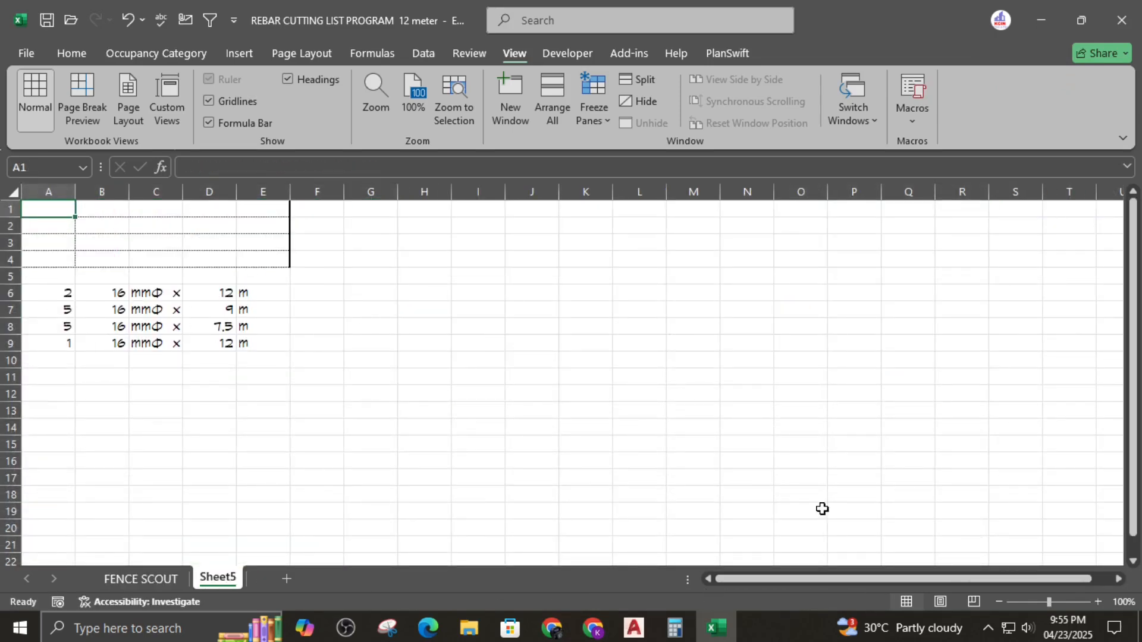
pyautogui.click(630, 622)
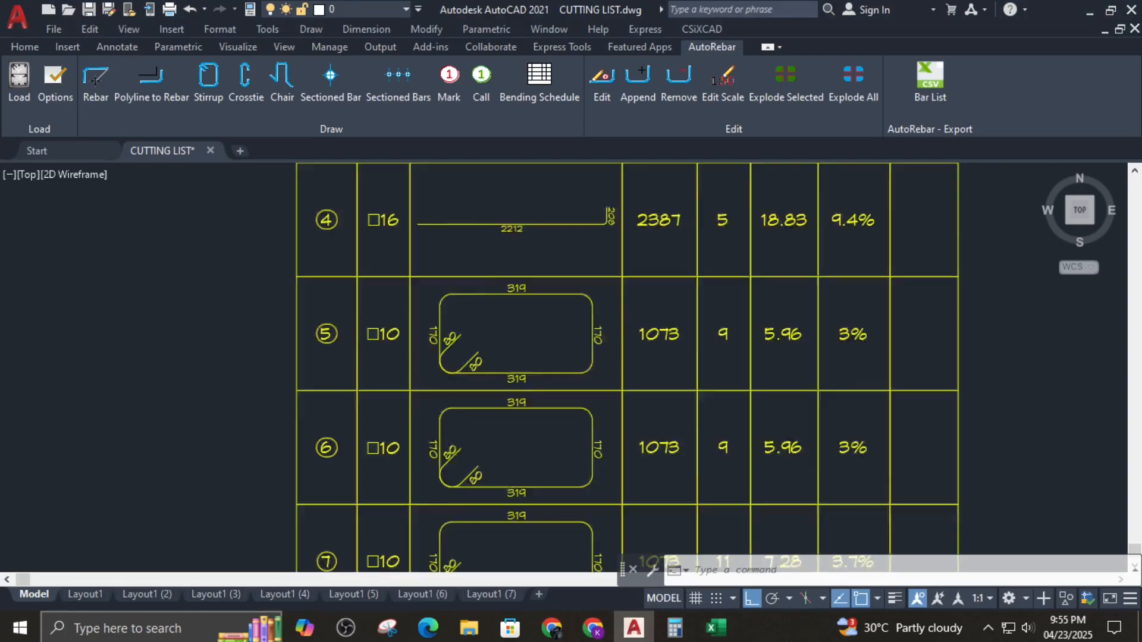
pyautogui.scroll(-5, 657, 396)
pyautogui.moveTo(658, 396); pyautogui.dragTo(644, 394, button='middle')
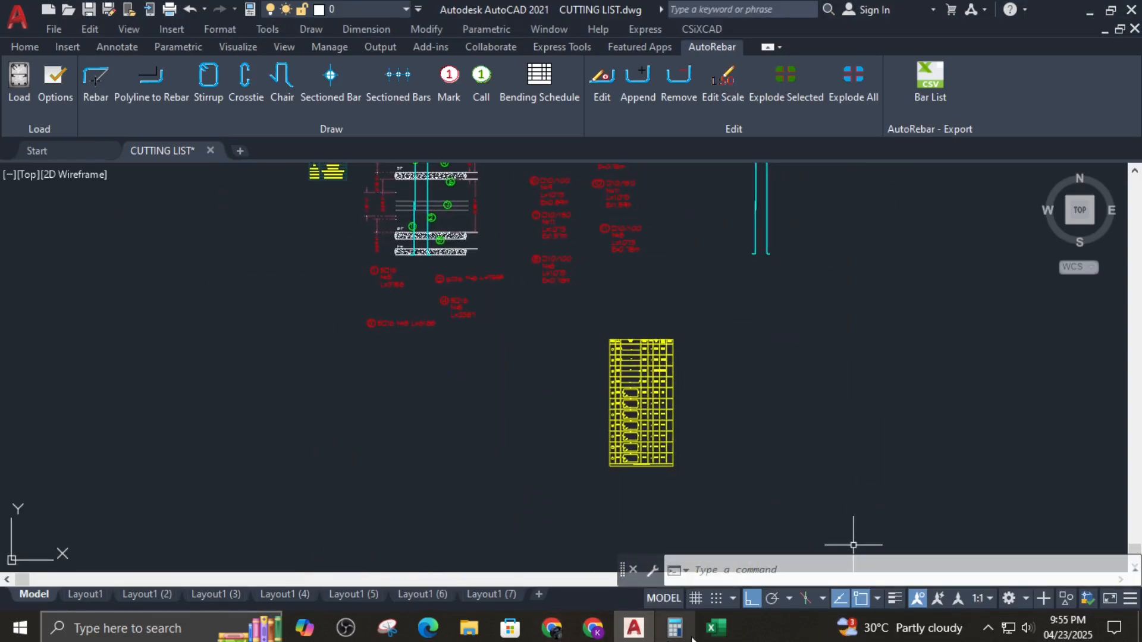
pyautogui.click(710, 633)
pyautogui.click(711, 633)
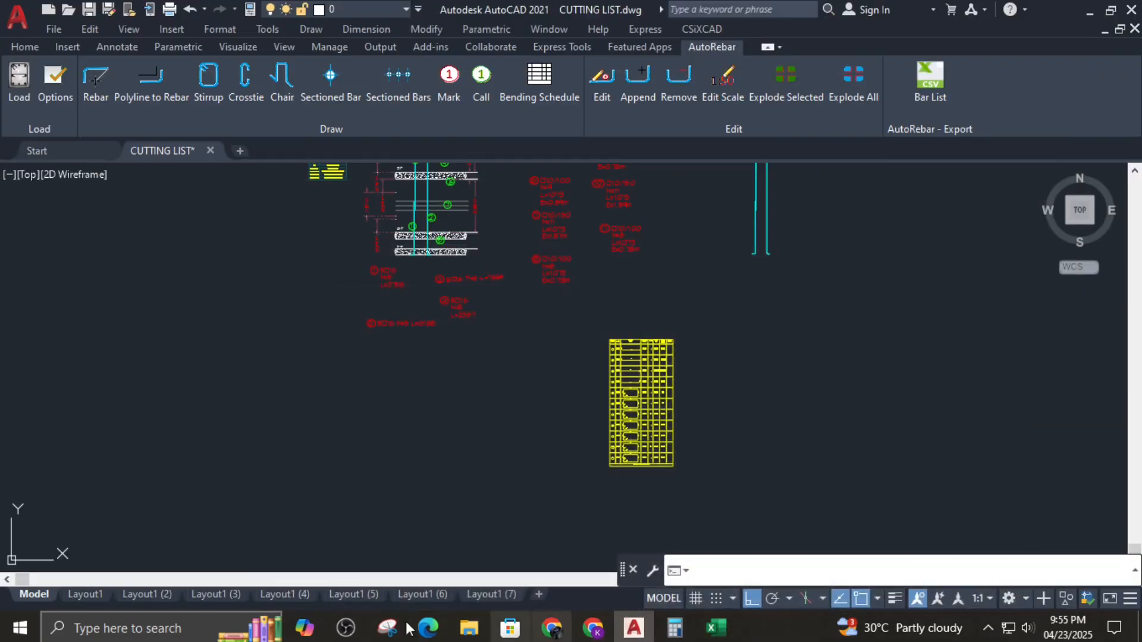
pyautogui.click(345, 628)
pyautogui.click(459, 563)
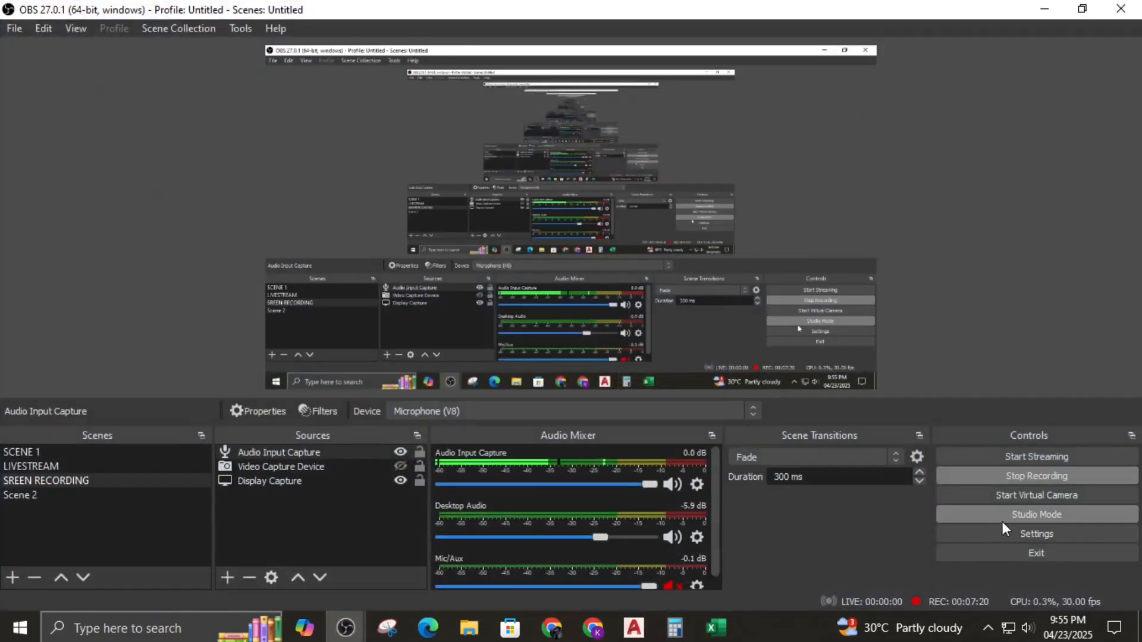
pyautogui.click(1032, 476)
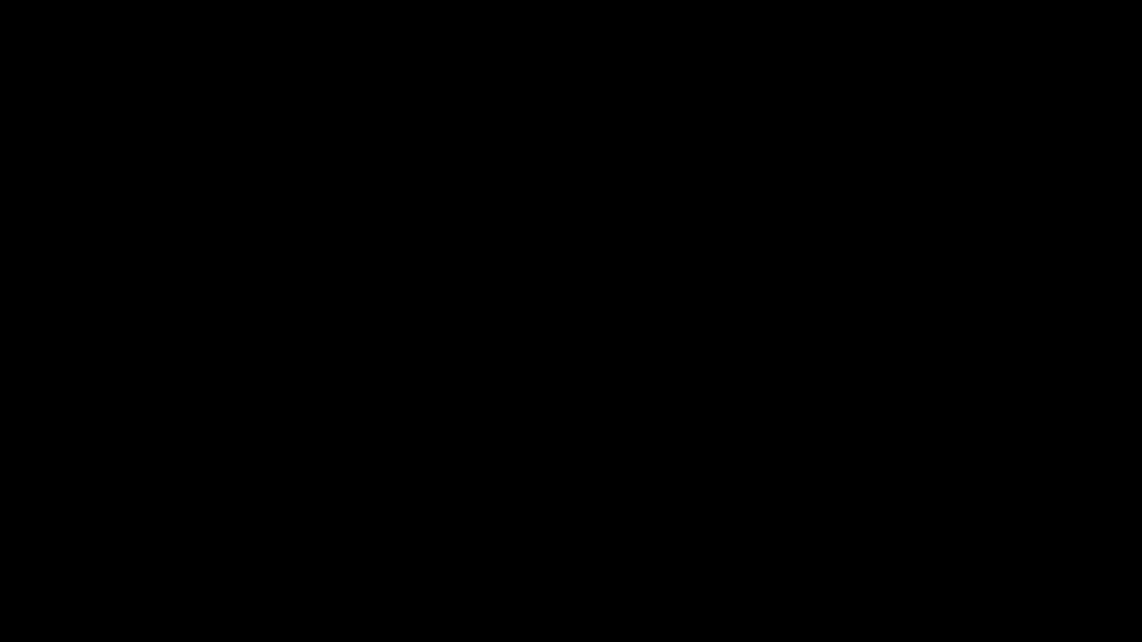